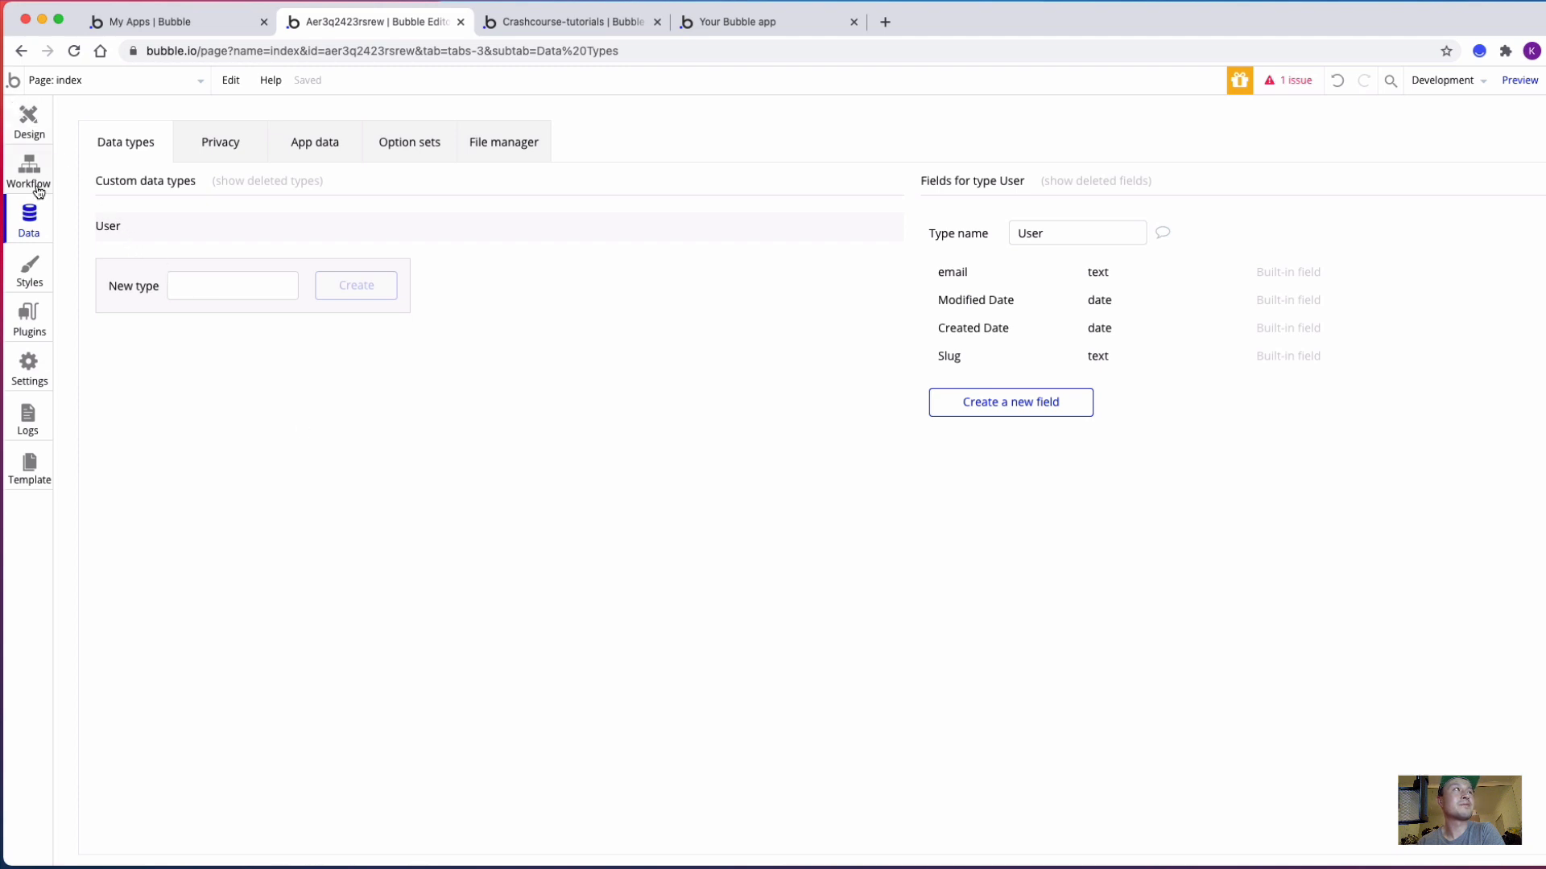
Look over the index page's design, its workflows and the User data type's fields in the app editor
left_click(32, 127)
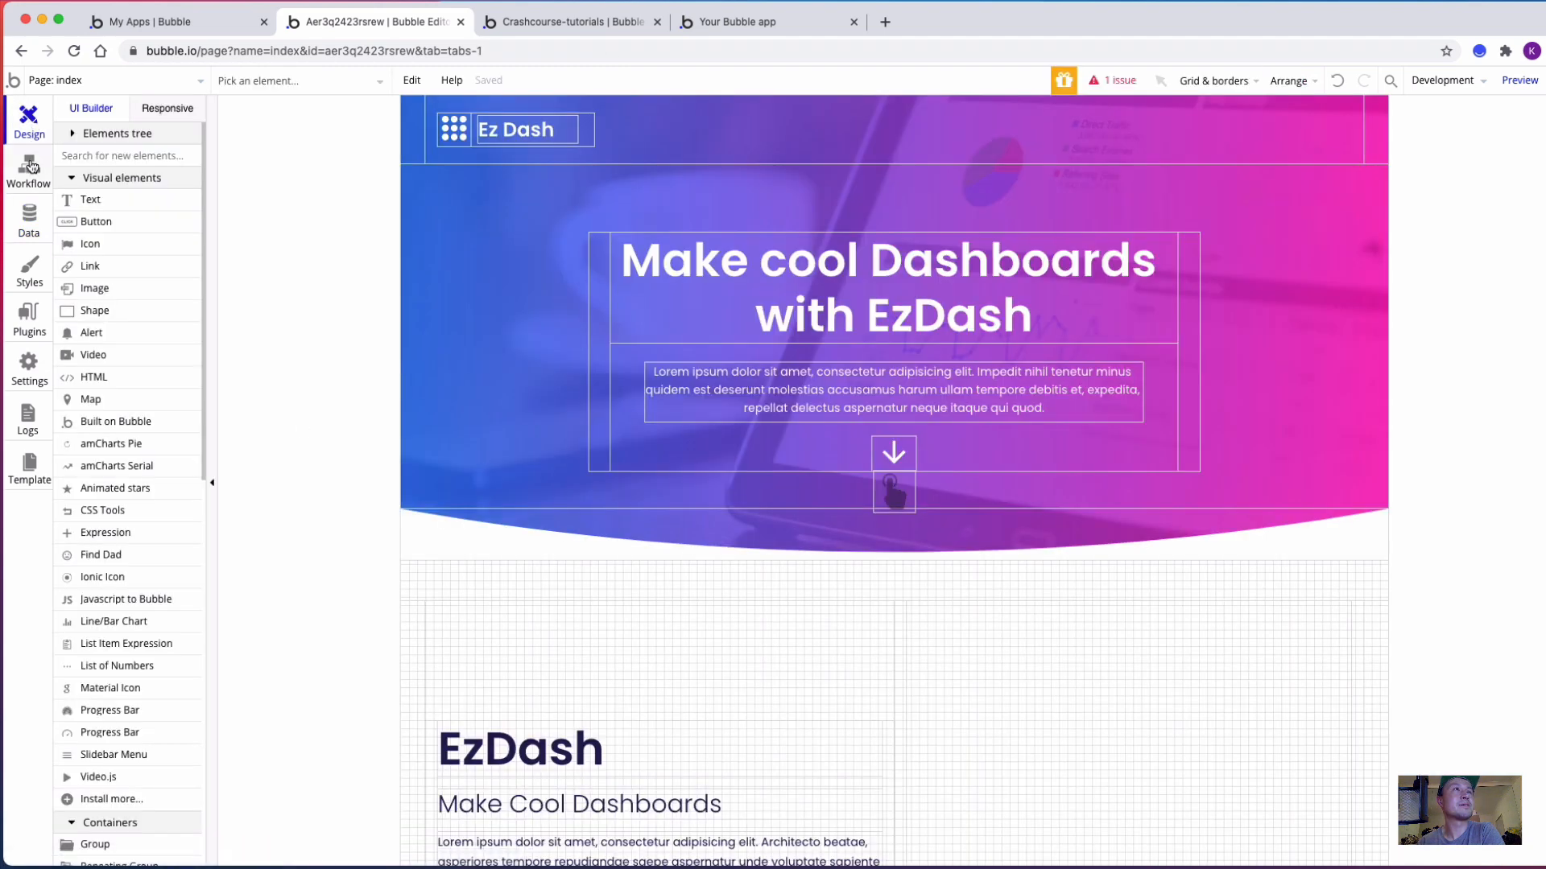
left_click(30, 173)
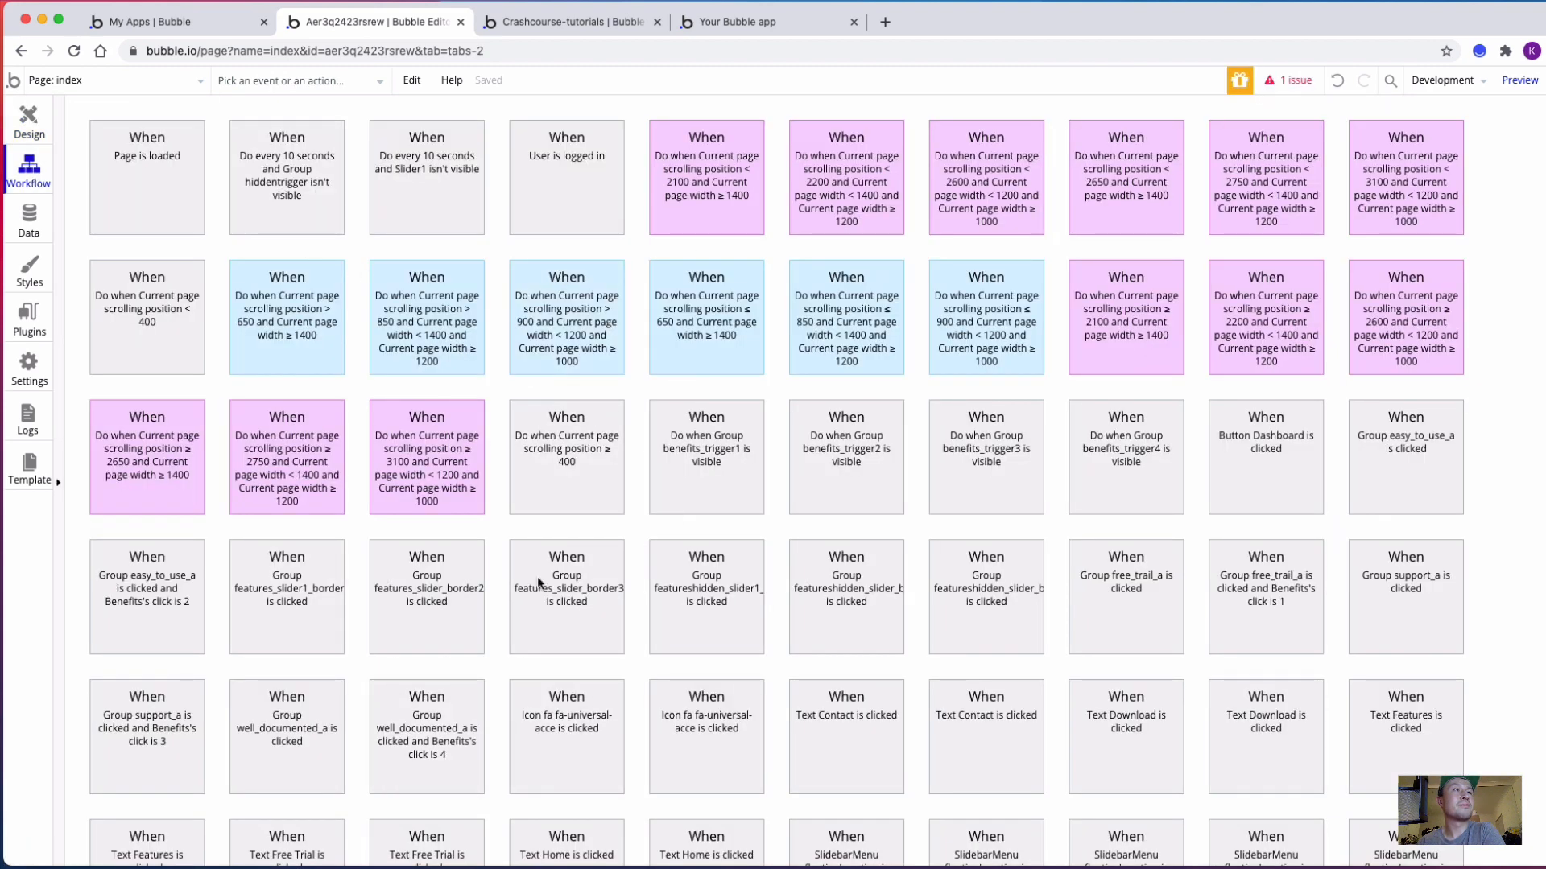
left_click(29, 219)
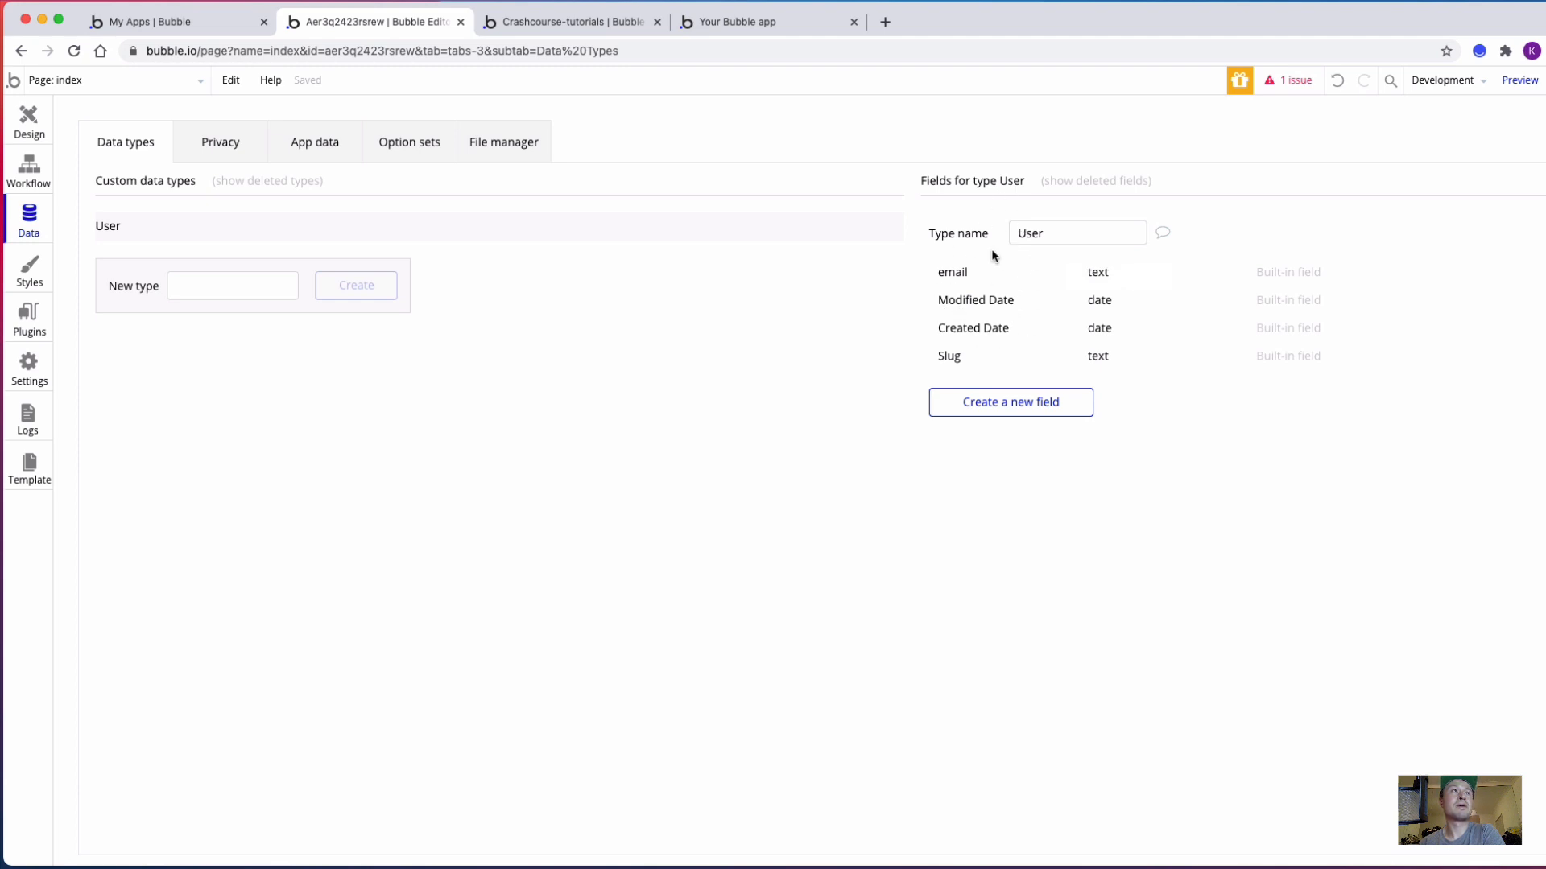
left_click(536, 27)
left_click(725, 23)
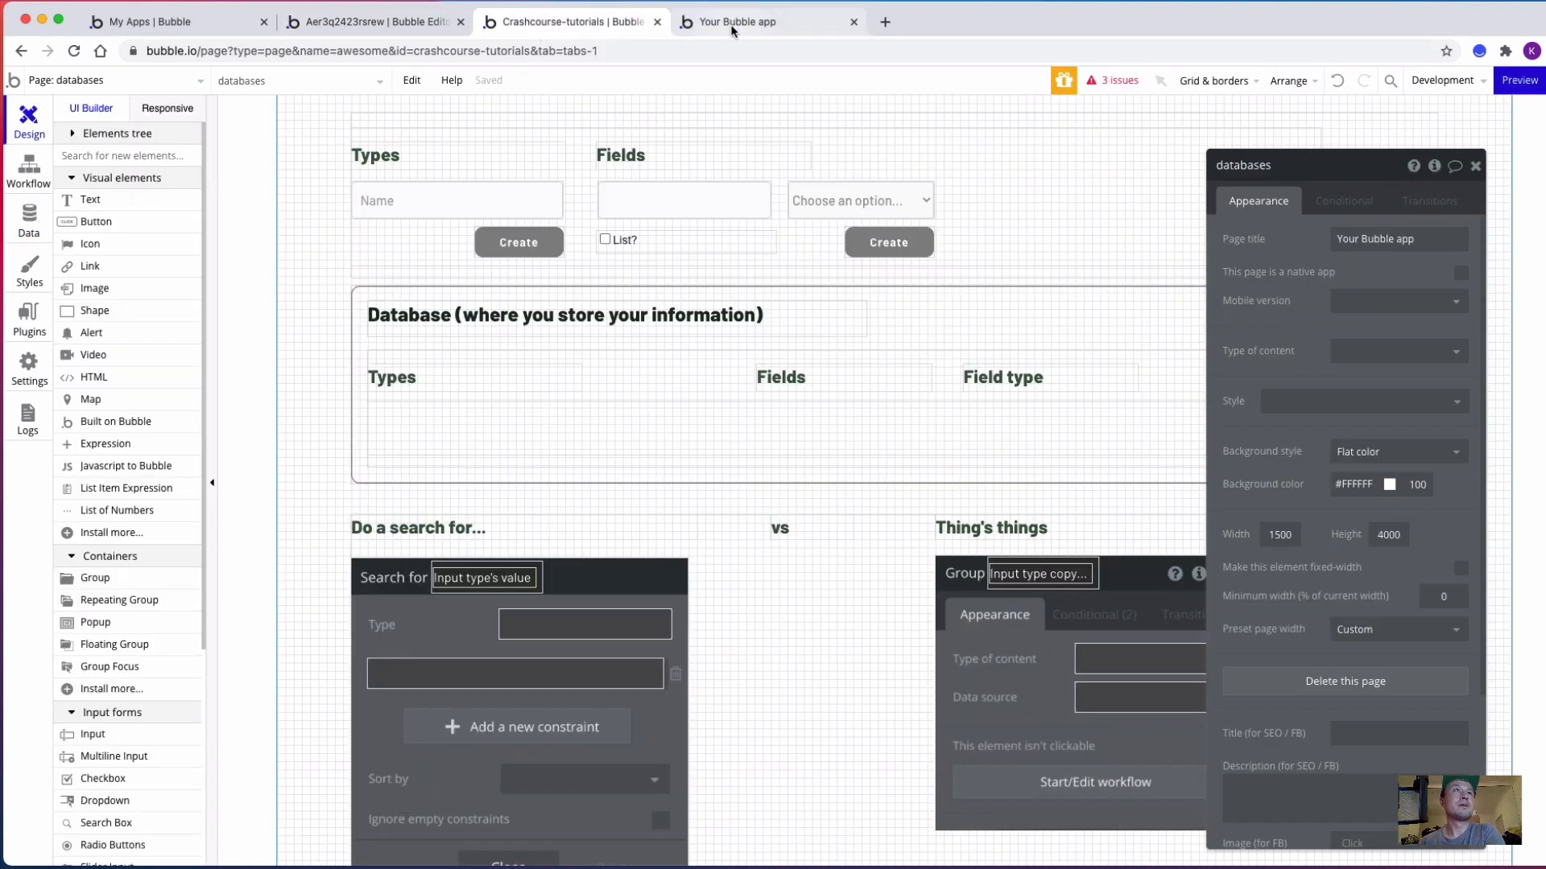
left_click(368, 25)
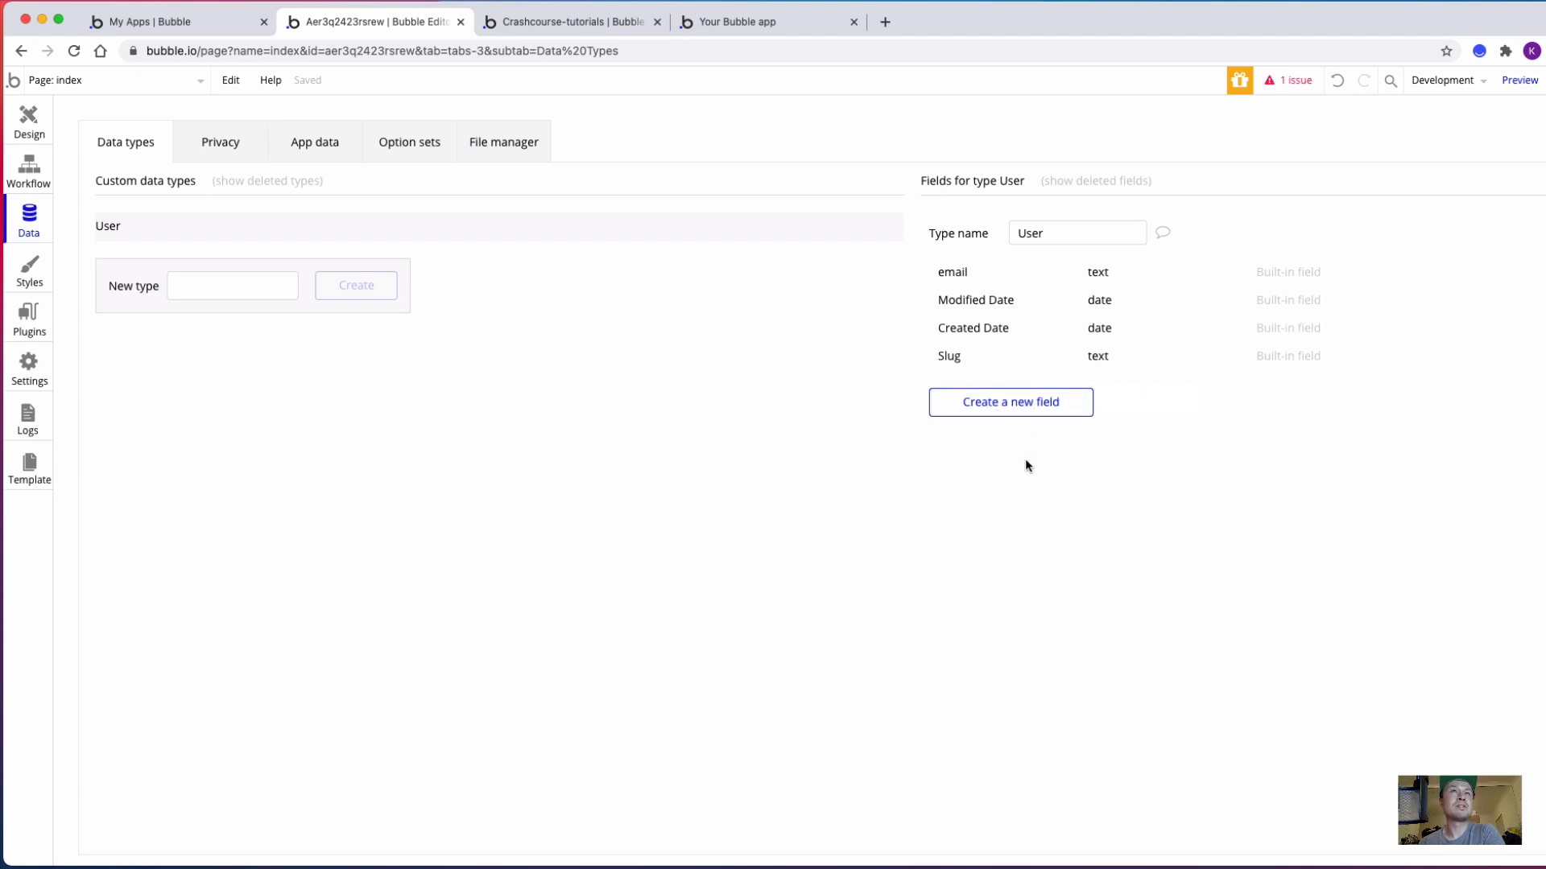
Examine the field types available for a new User field named Height, and cancel without creating the field
left_click(1027, 407)
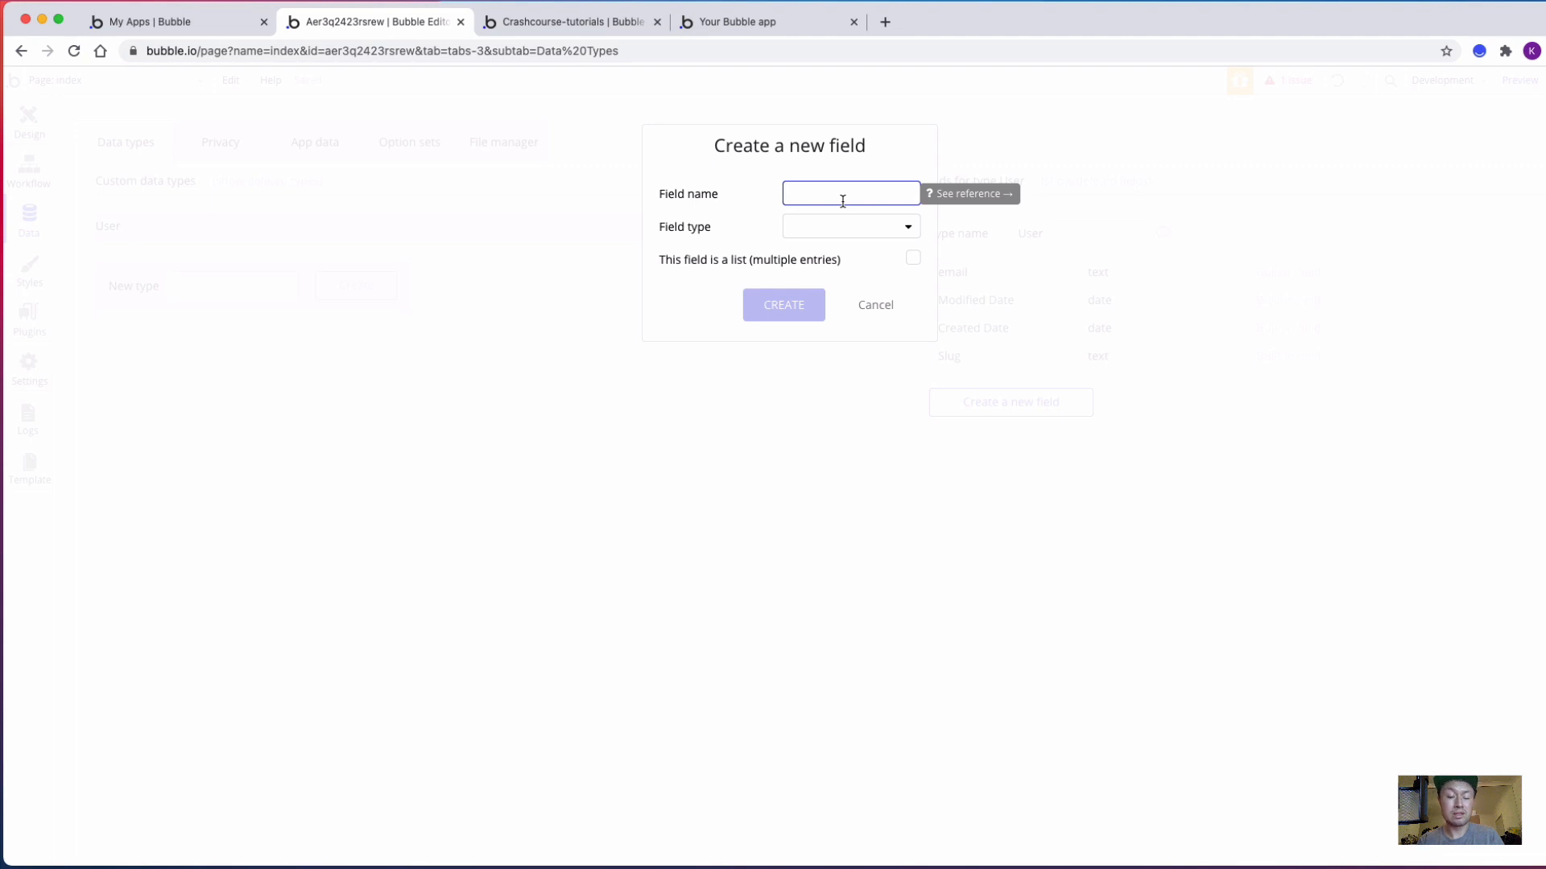
type("Height")
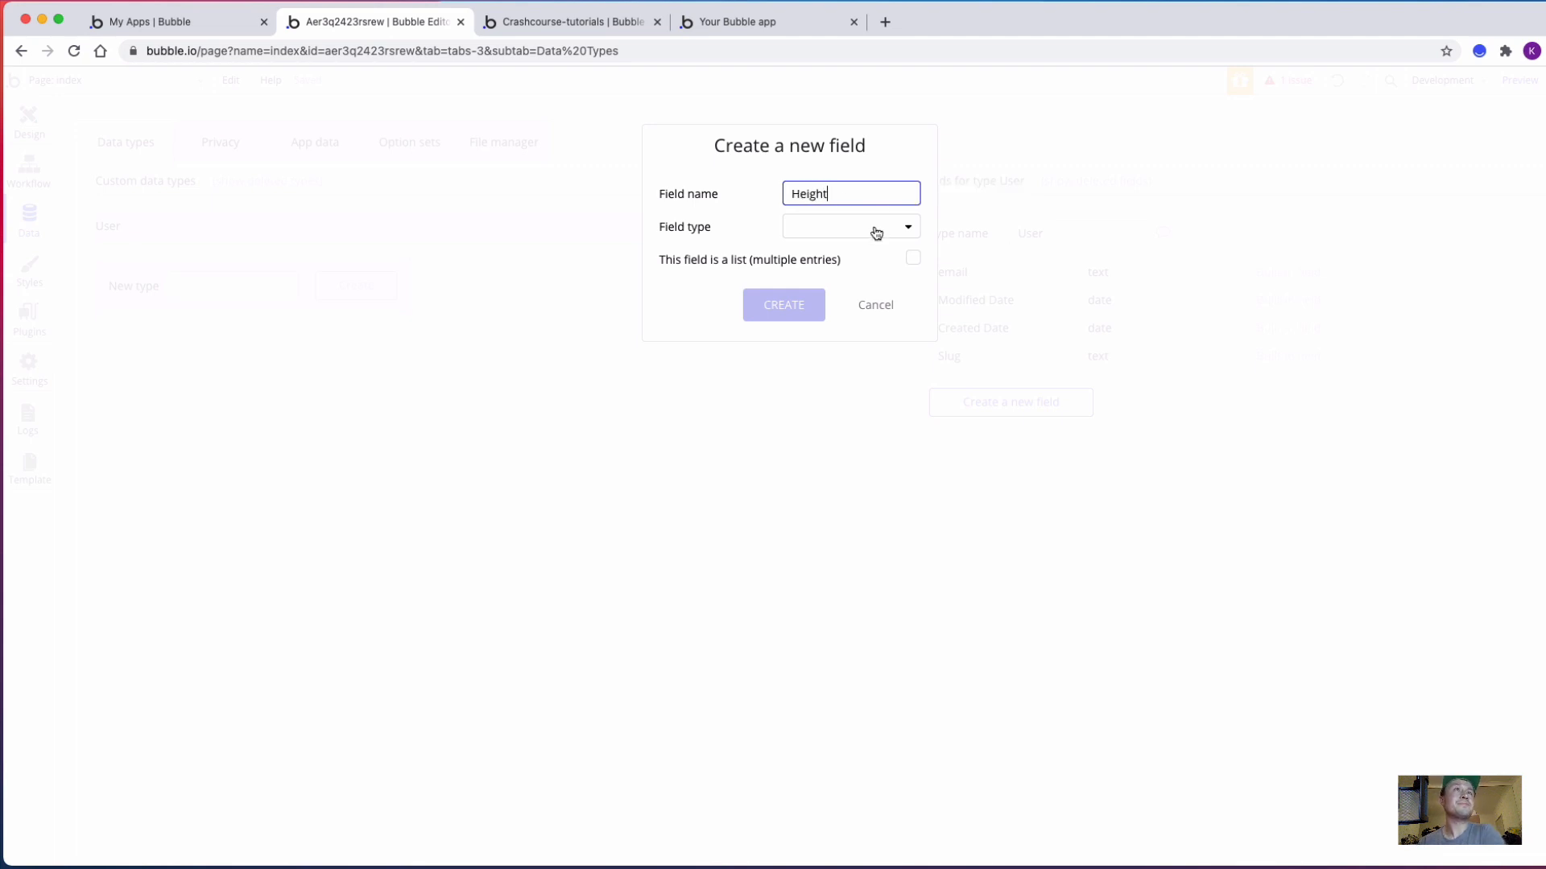
left_click(877, 234)
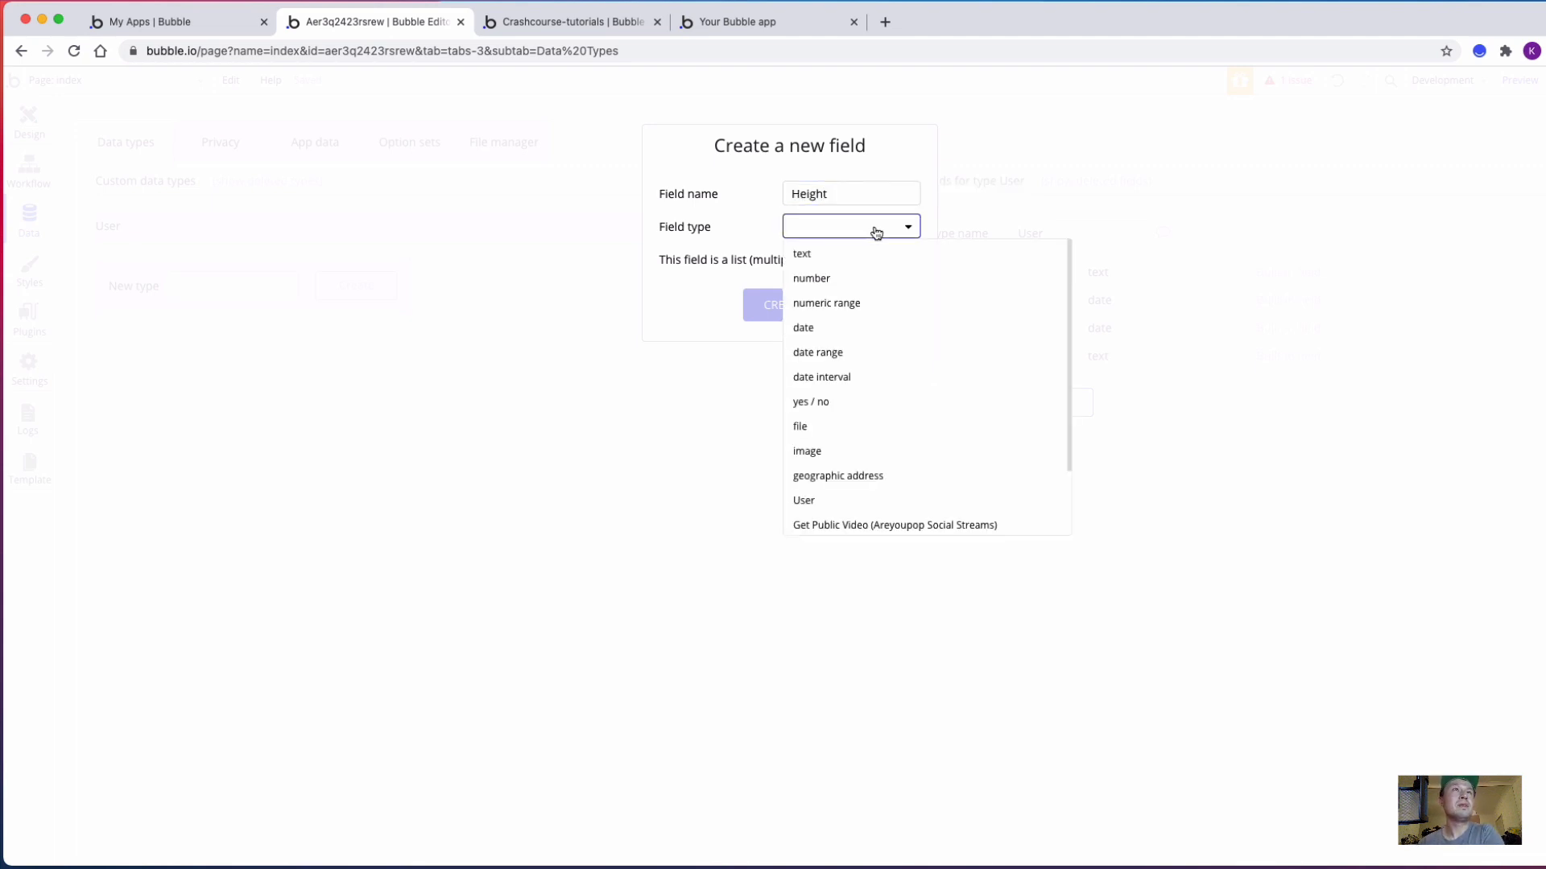
left_click(718, 233)
left_click(807, 229)
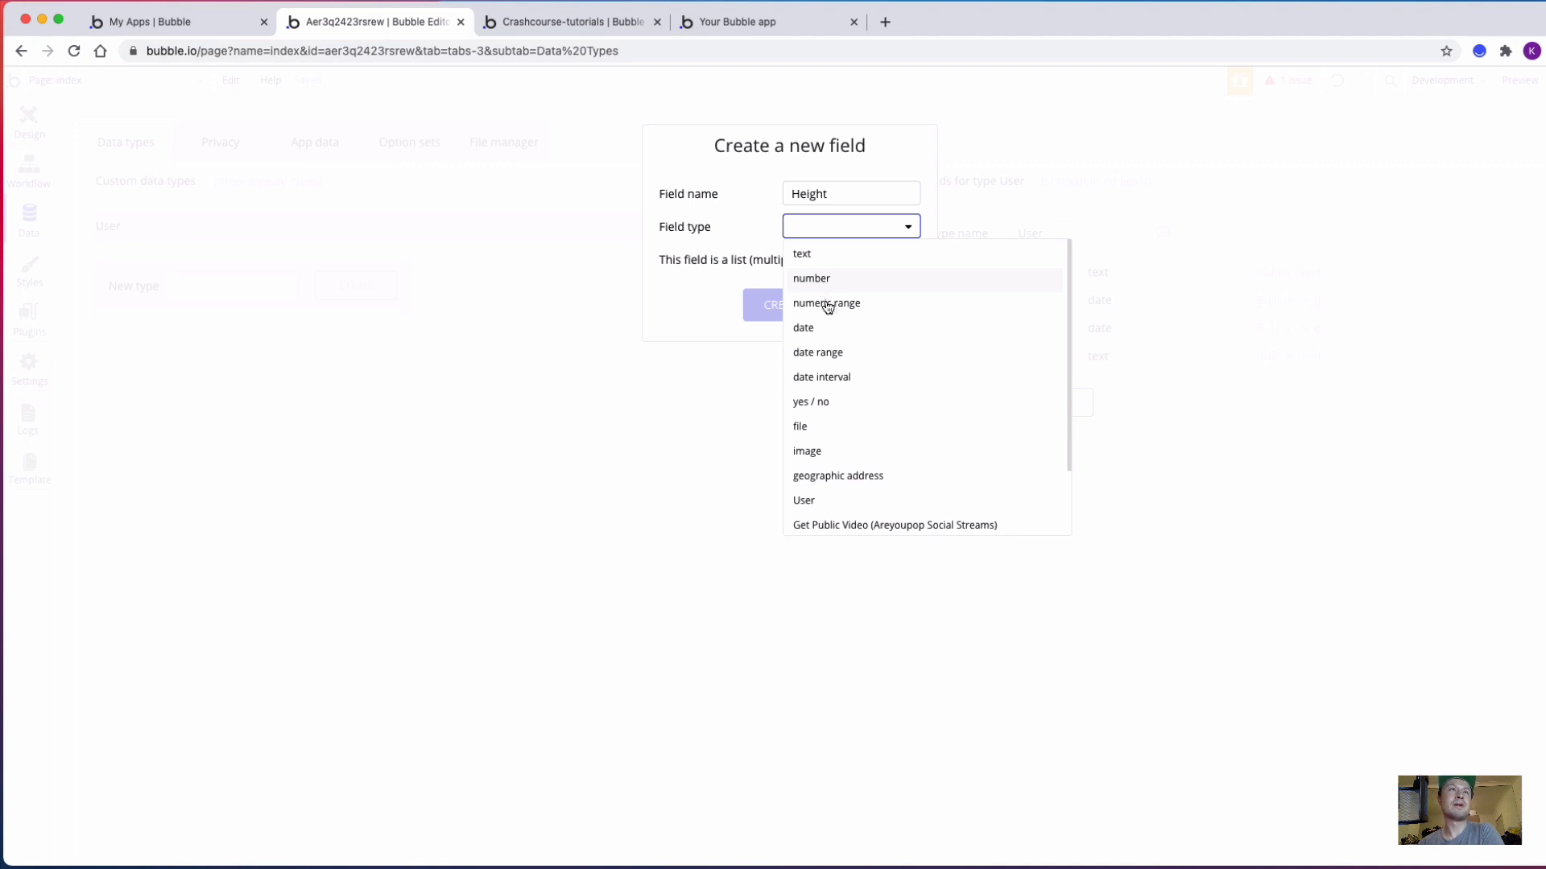
scroll(839, 411, "down", 1)
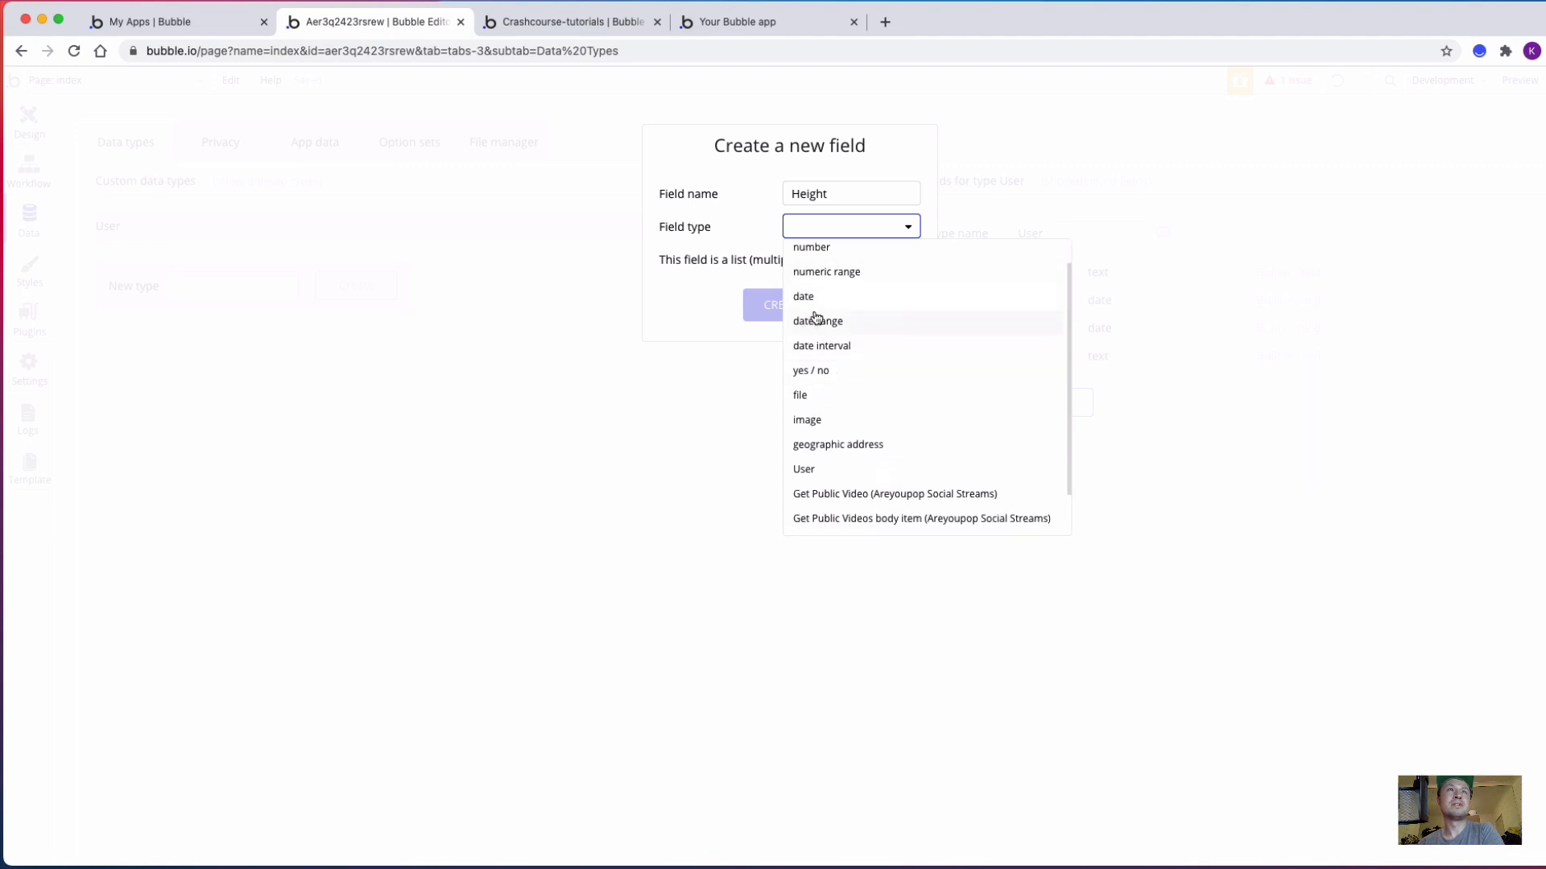
scroll(814, 301, "down", 2)
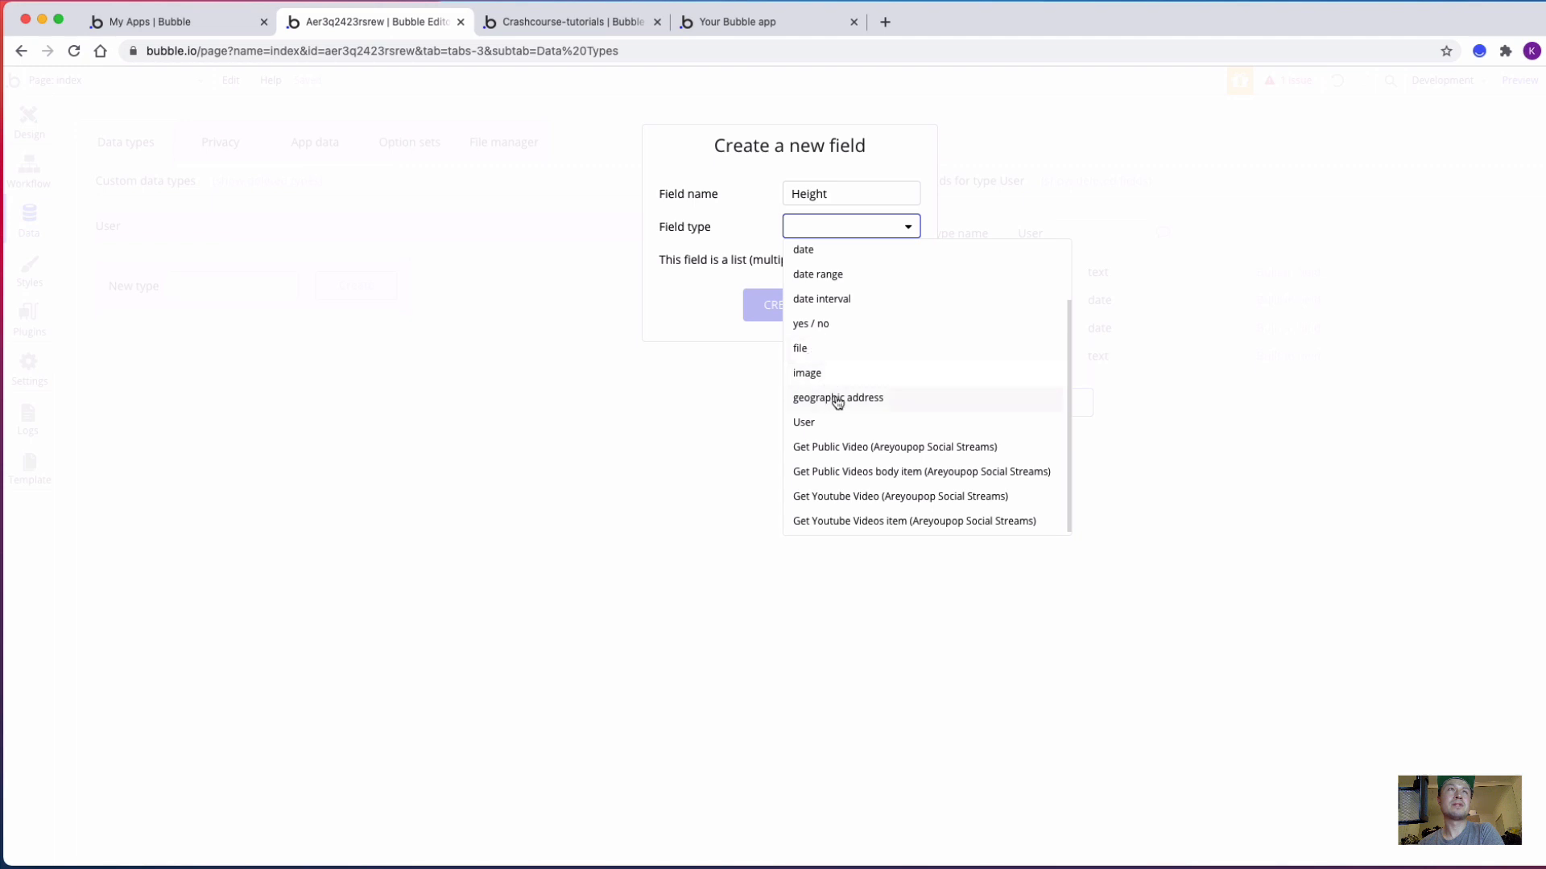
scroll(827, 346, "down", 1)
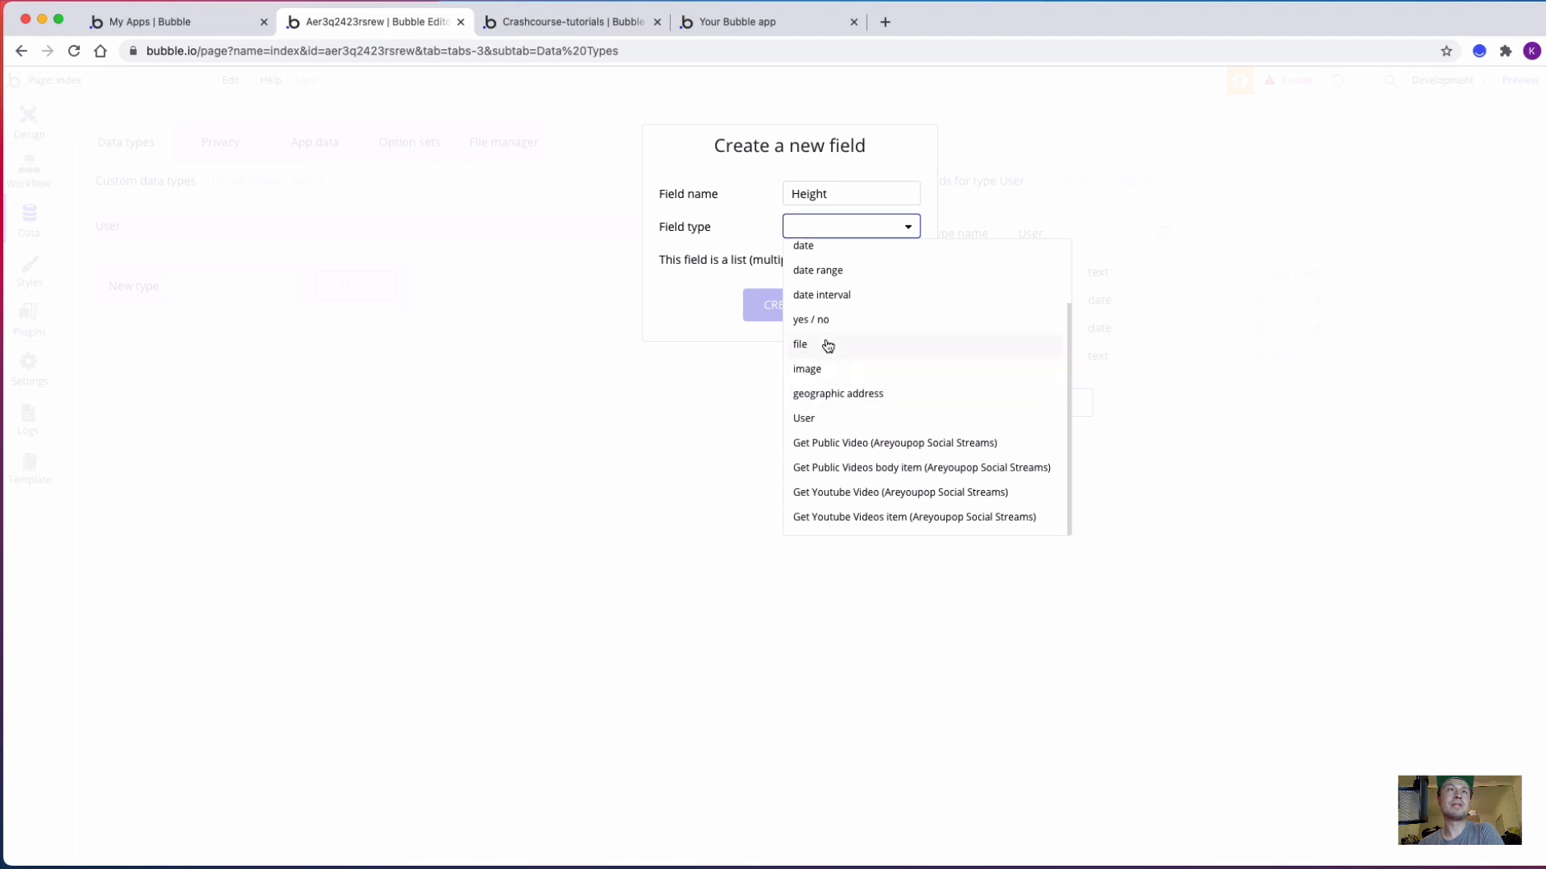
scroll(828, 342, "up", 2)
scroll(817, 330, "down", 2)
left_click(679, 239)
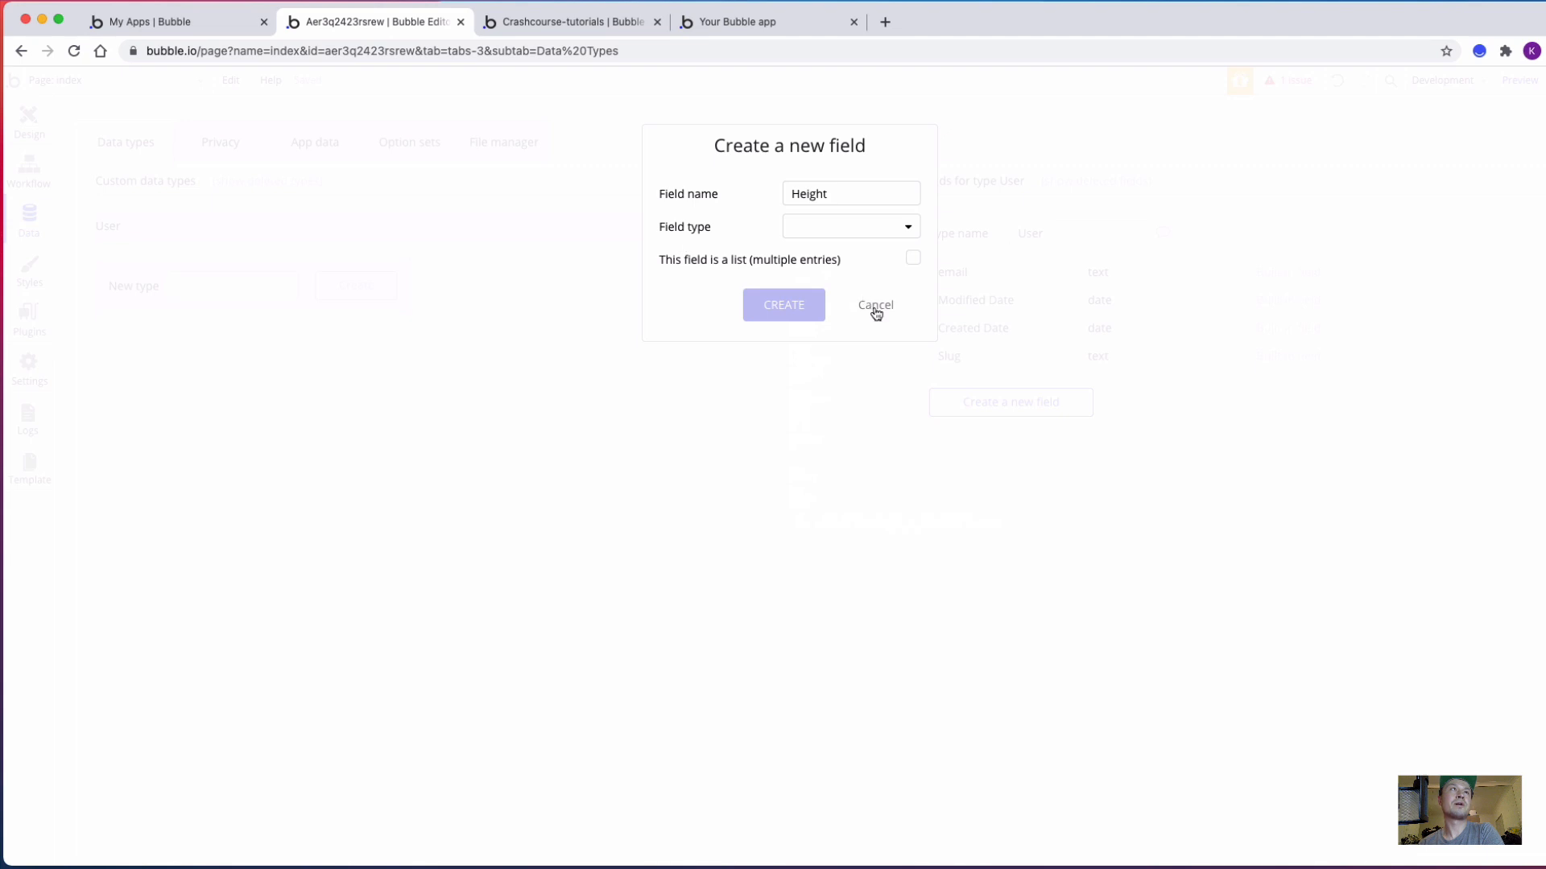
left_click(874, 309)
Switch to the databases demo page of the running Bubble app and create a data type named User
left_click(733, 22)
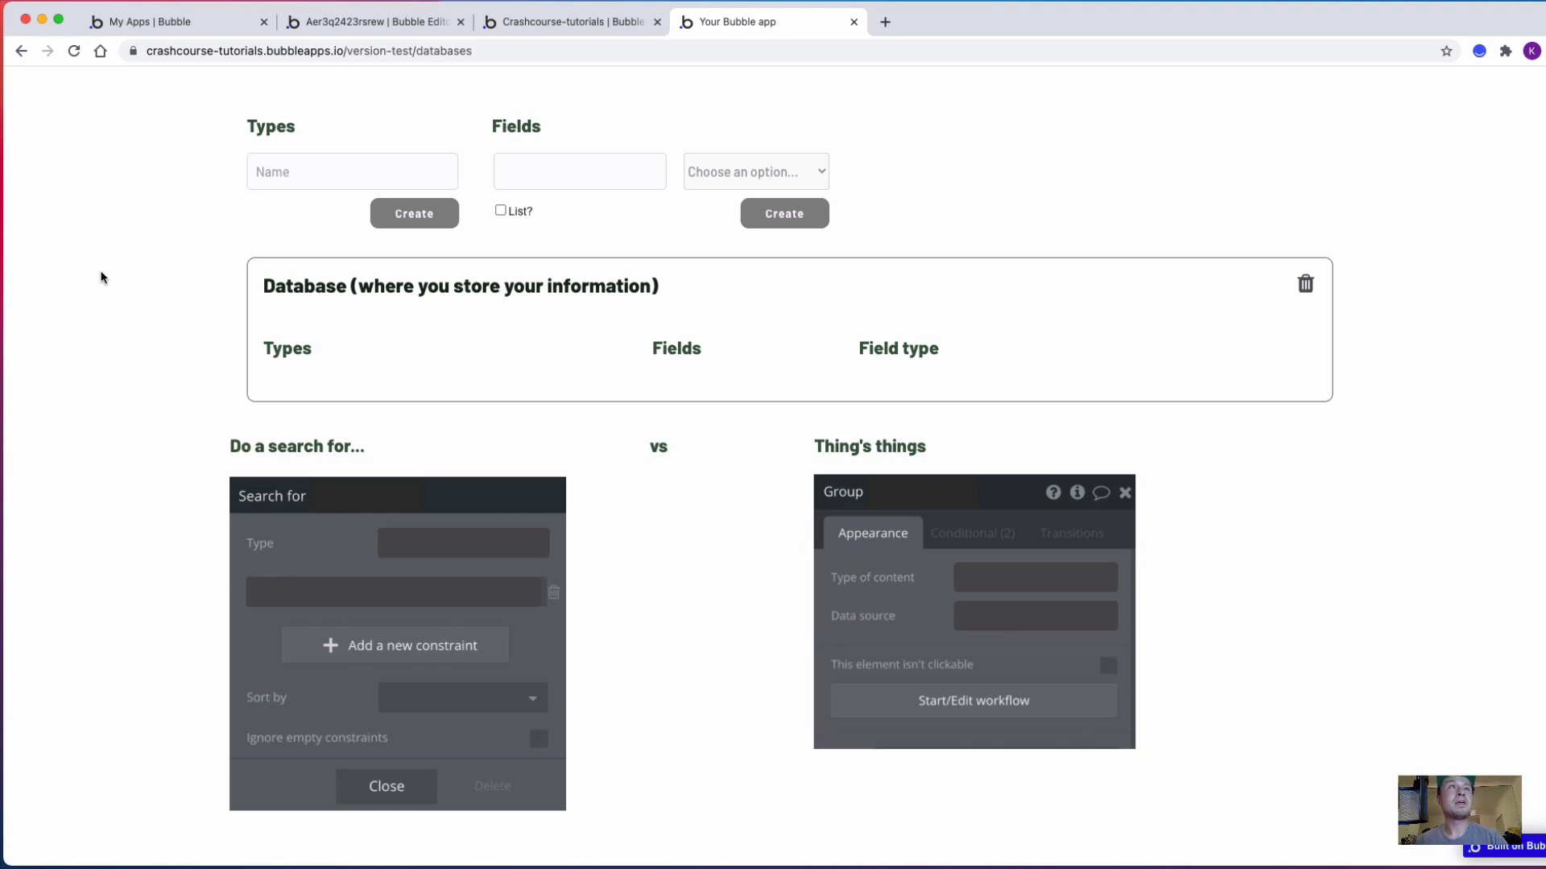
left_click(302, 179)
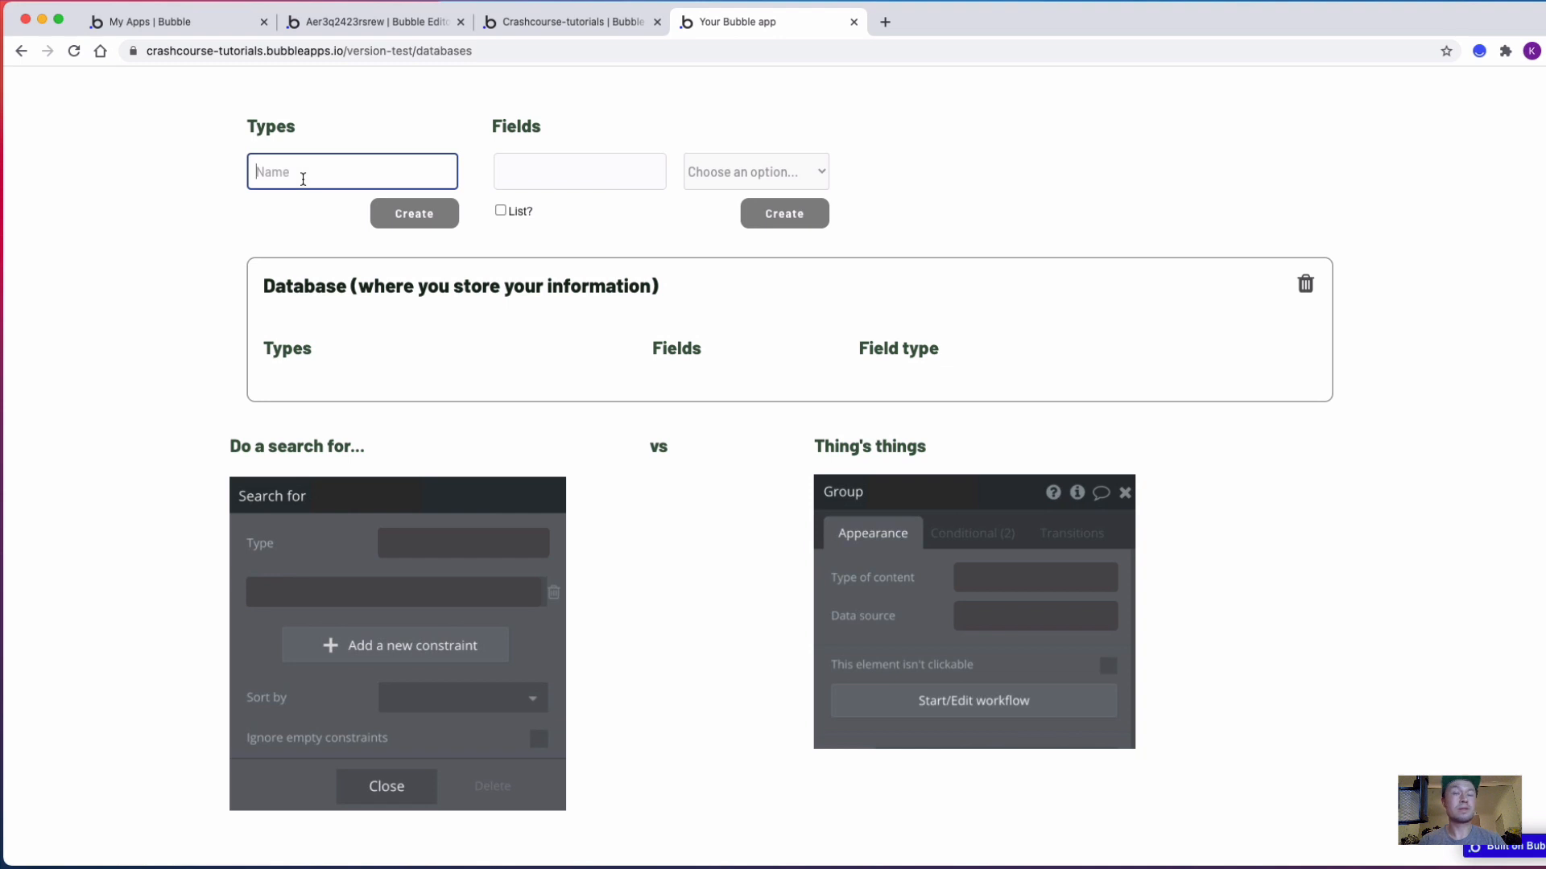
type("User")
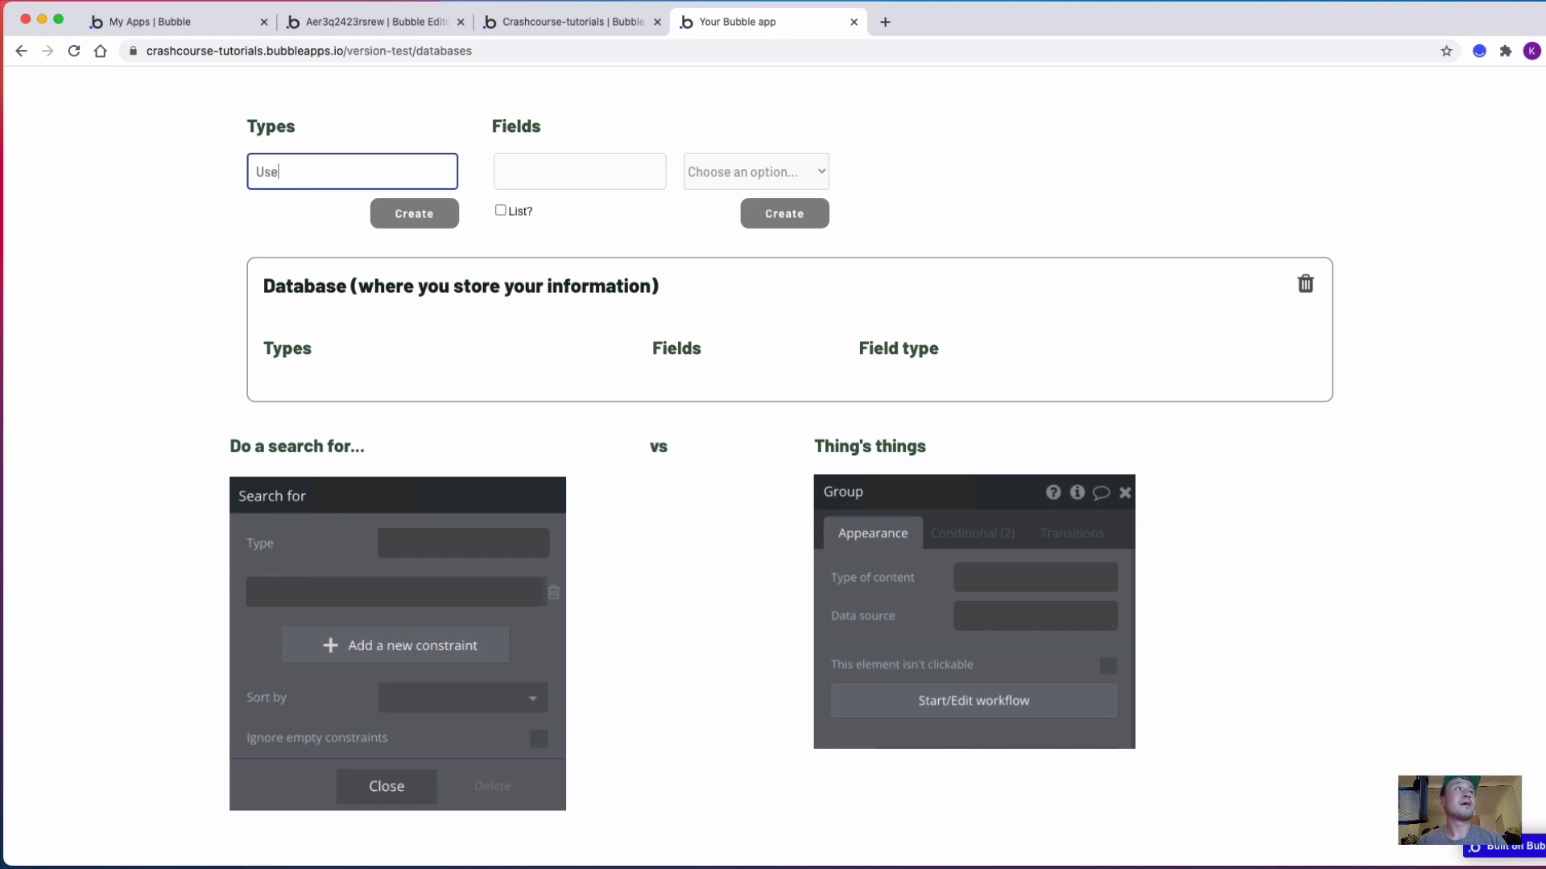
left_click(397, 211)
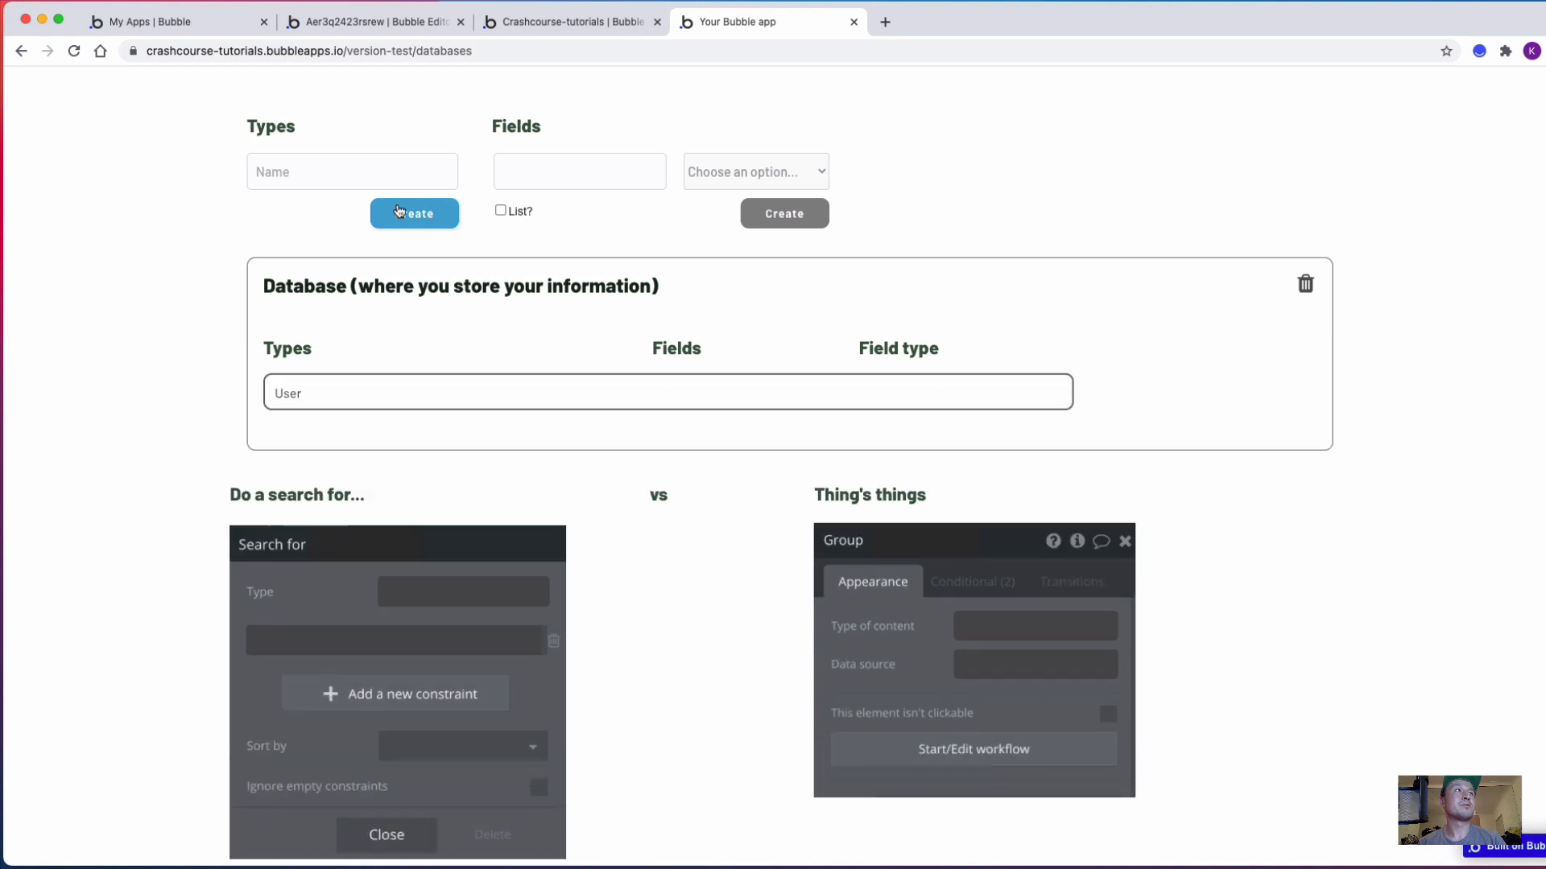
Add a field named Email with field type text to the User type
left_click(557, 178)
type("Email")
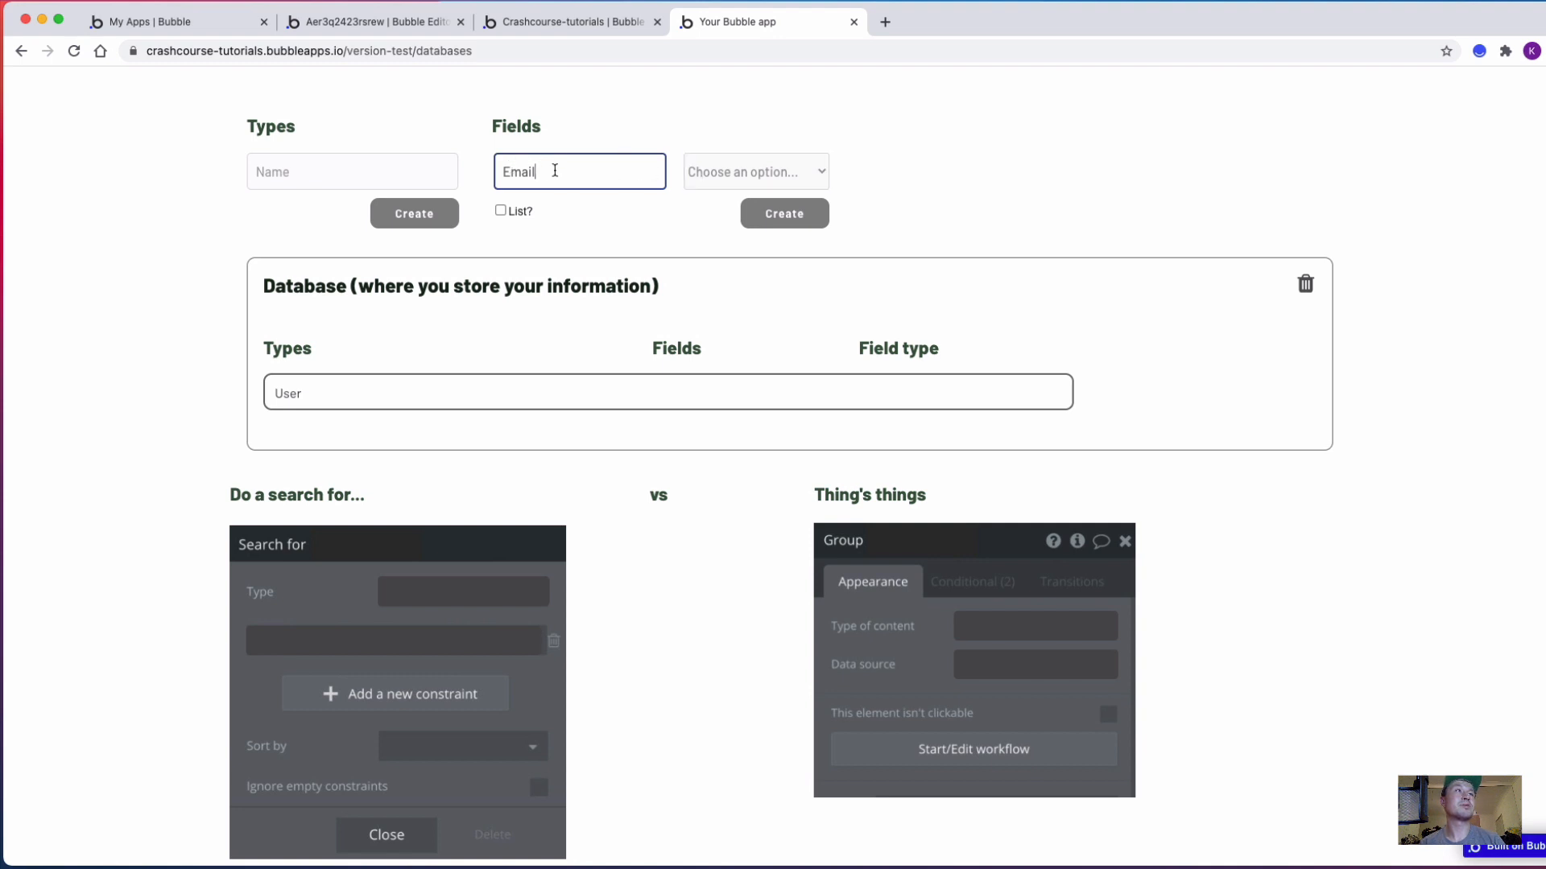
left_click(762, 172)
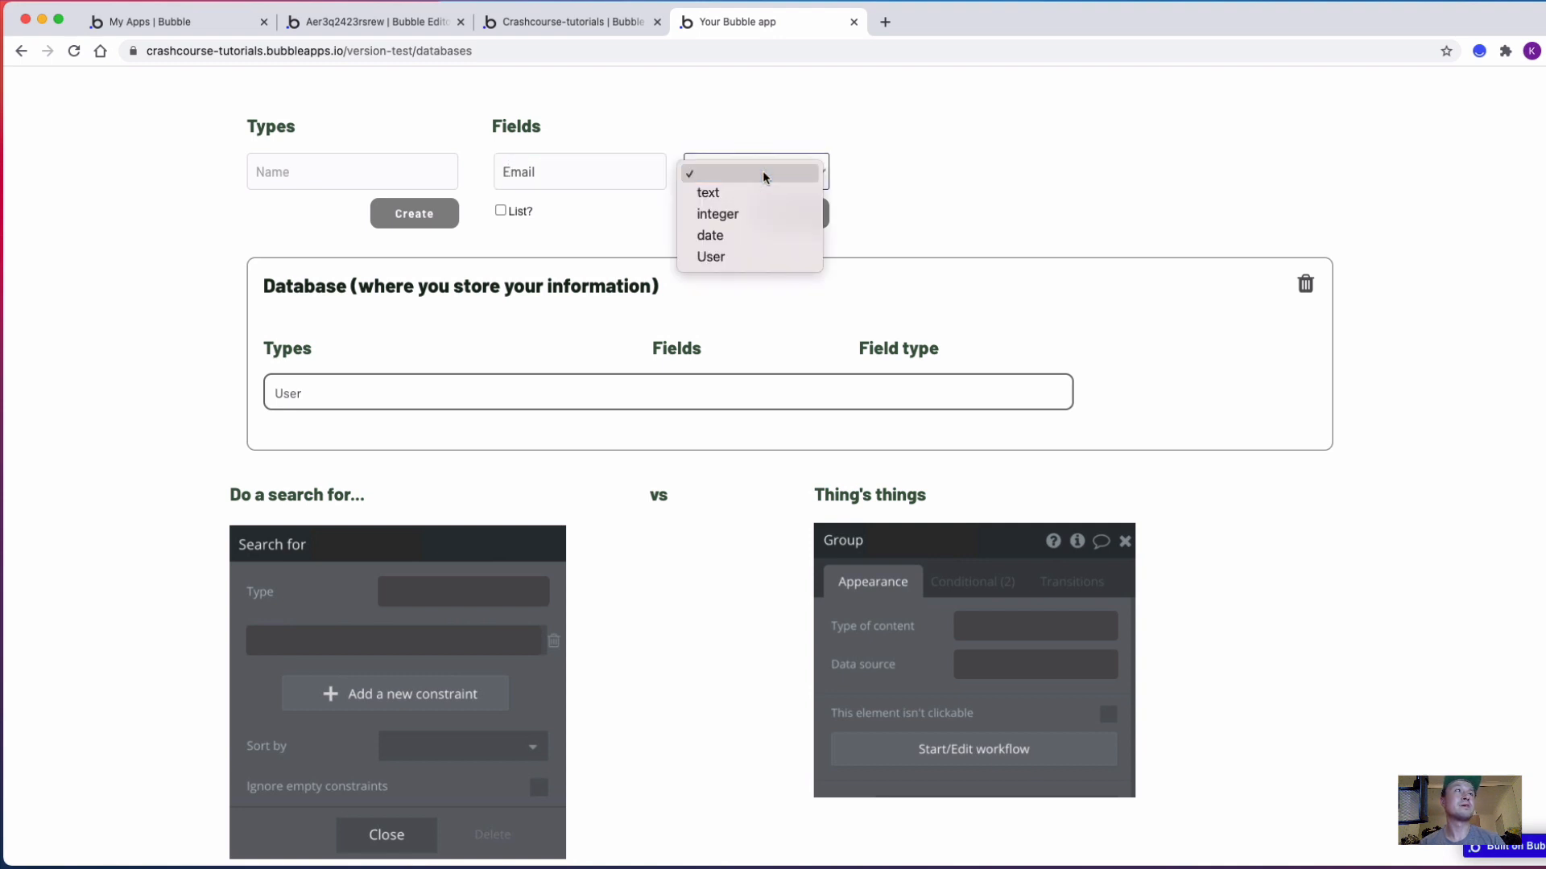
left_click(760, 194)
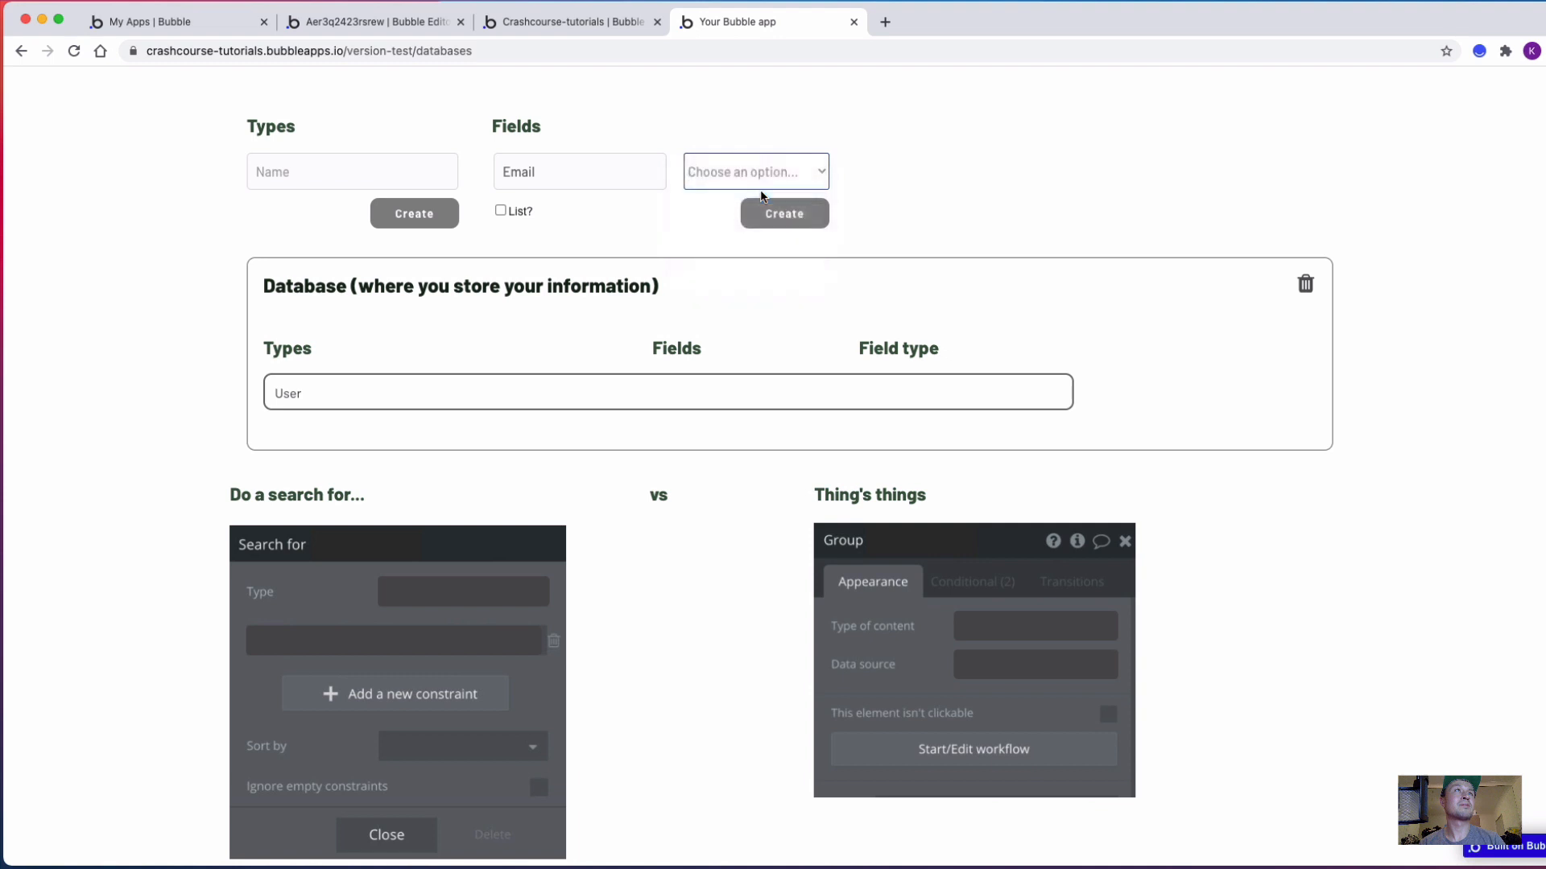
left_click(784, 214)
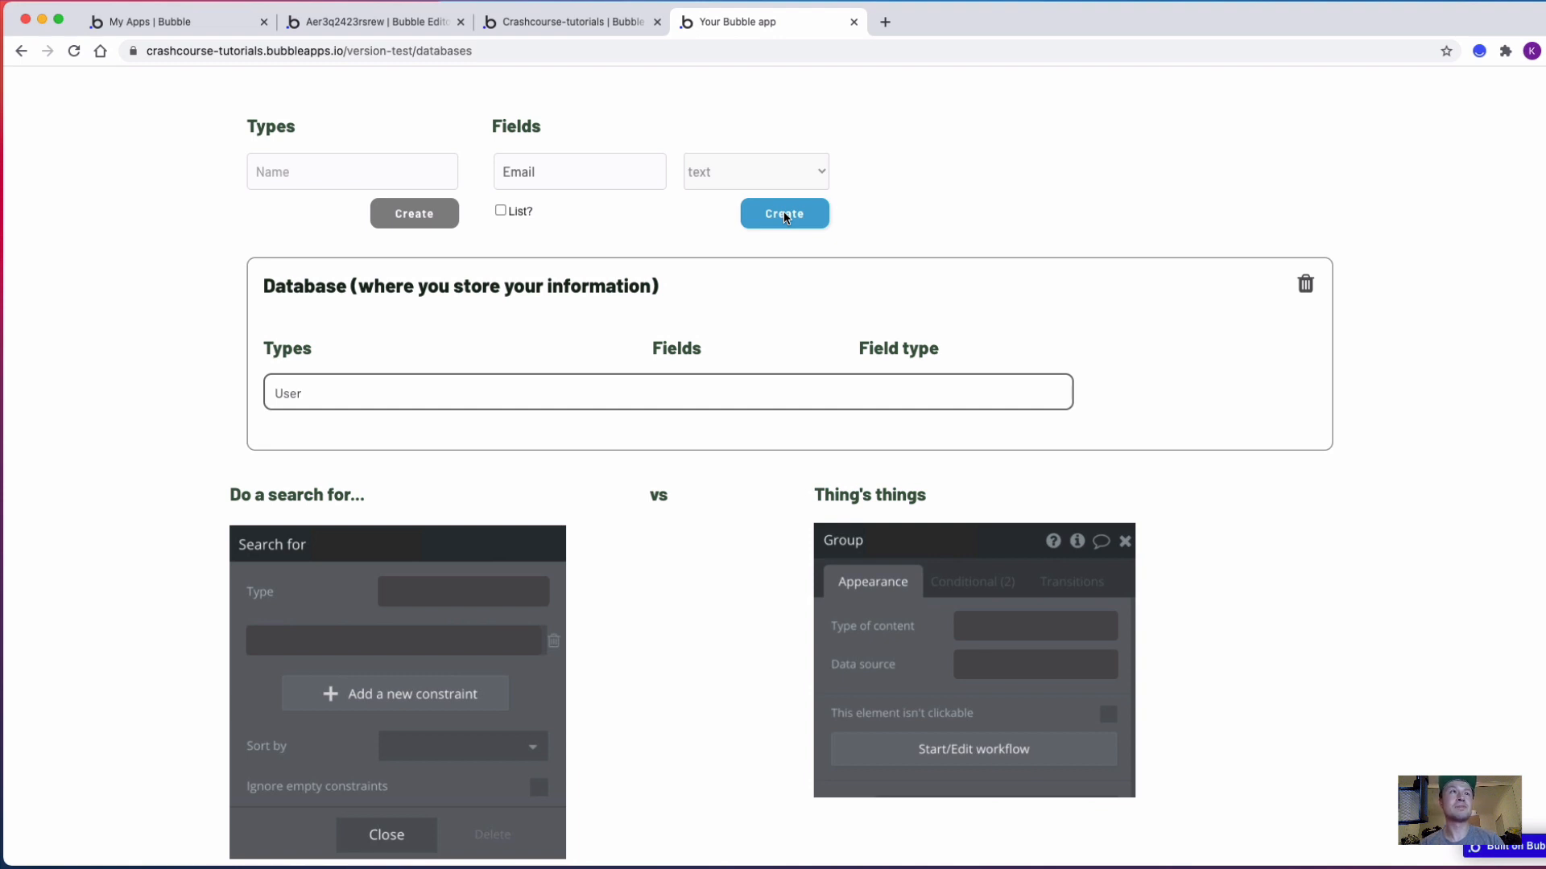
left_click(784, 214)
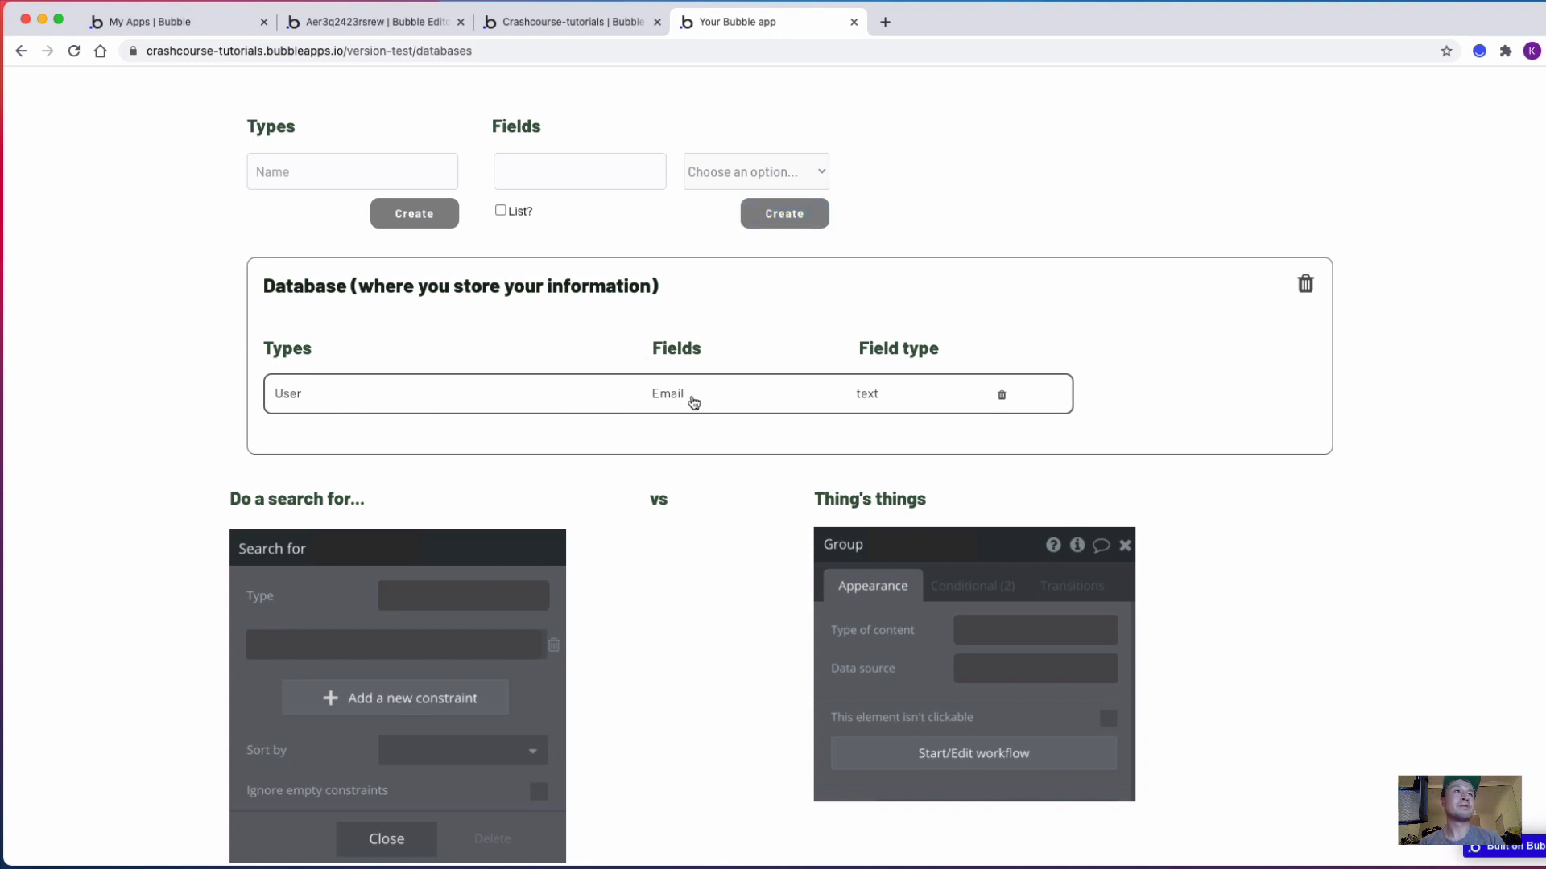
Add a field named Location with field type text to the User type
left_click(592, 167)
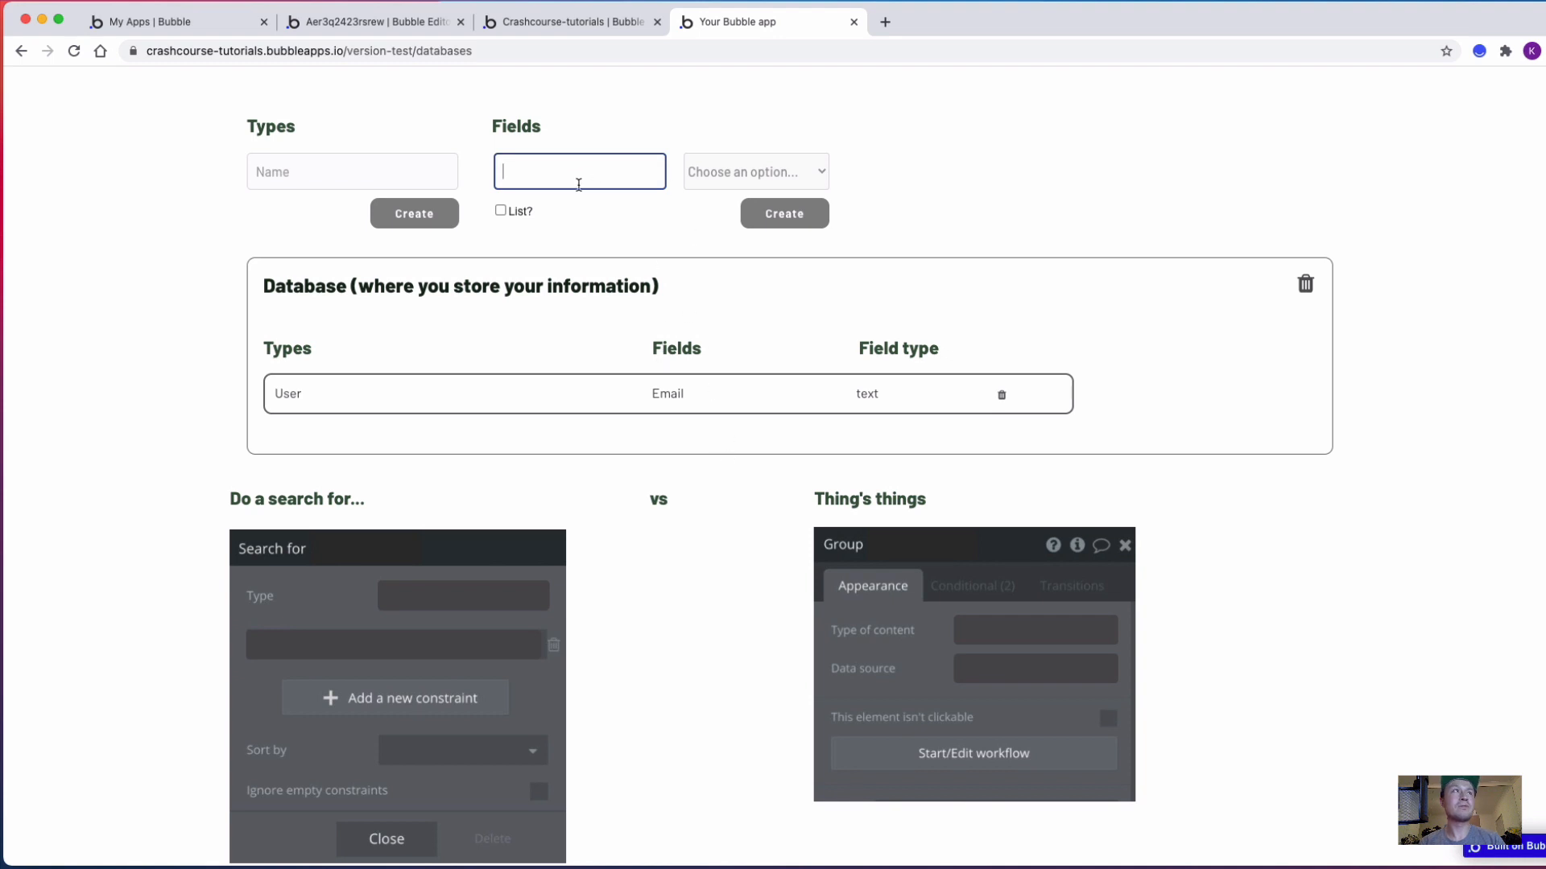
type("Location")
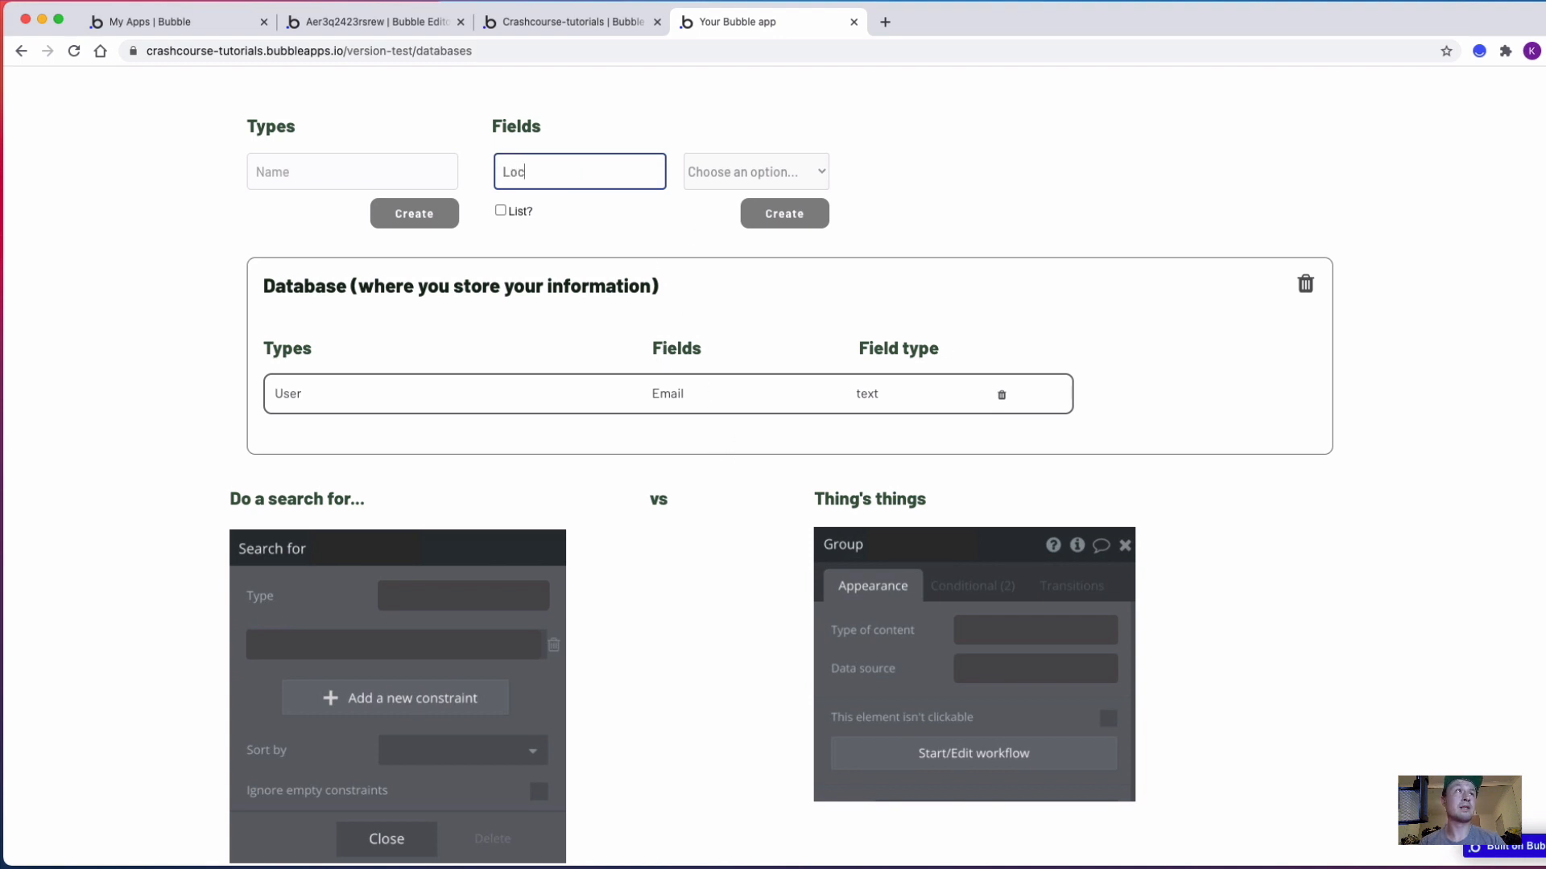
left_click(763, 169)
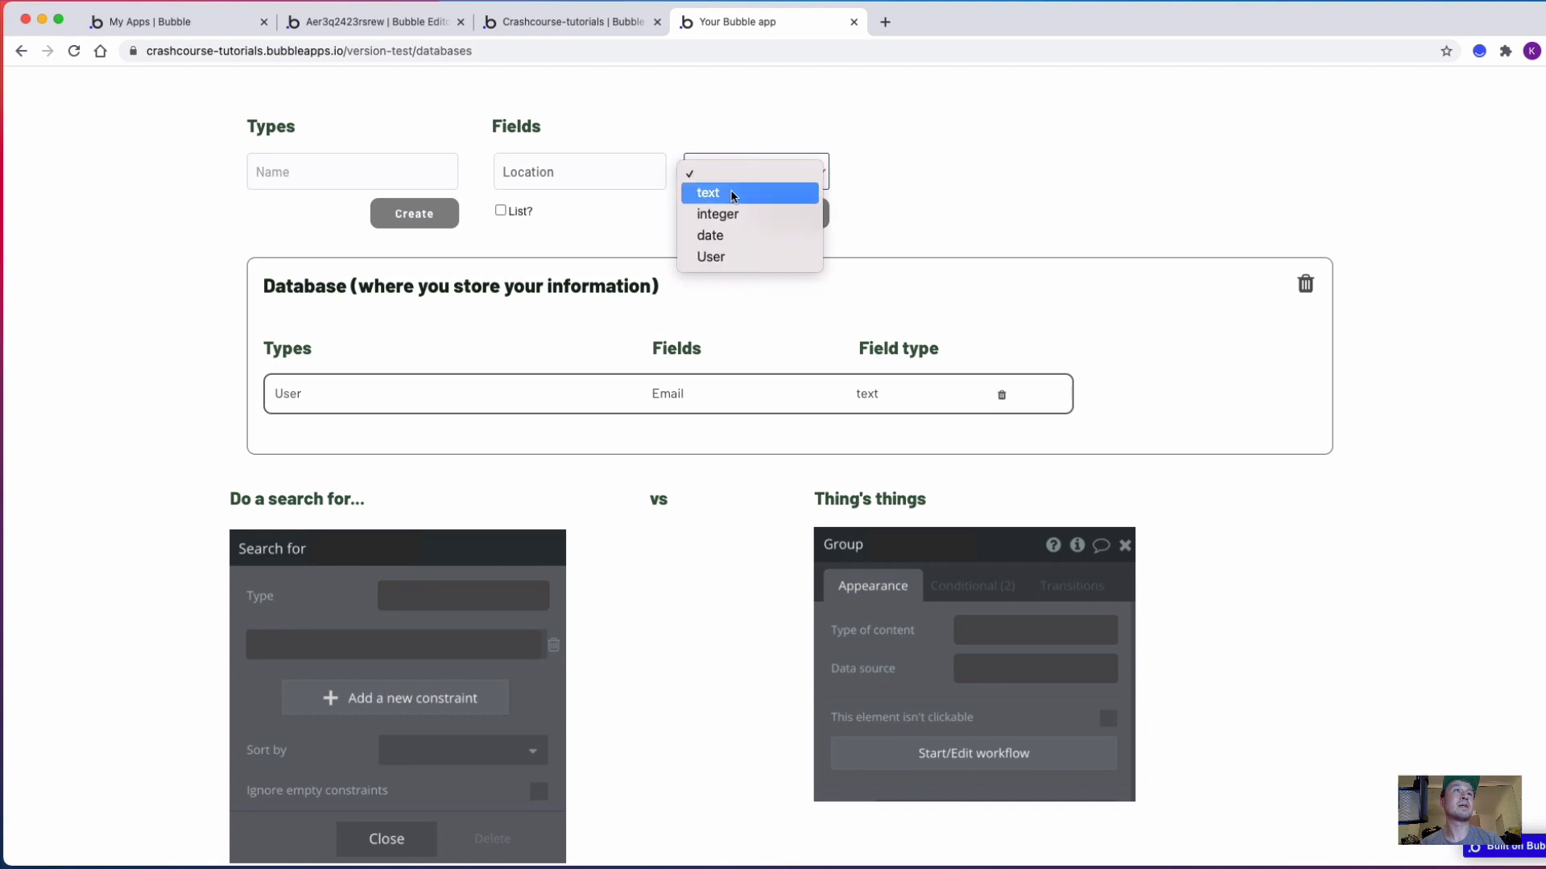
left_click(733, 194)
left_click(784, 214)
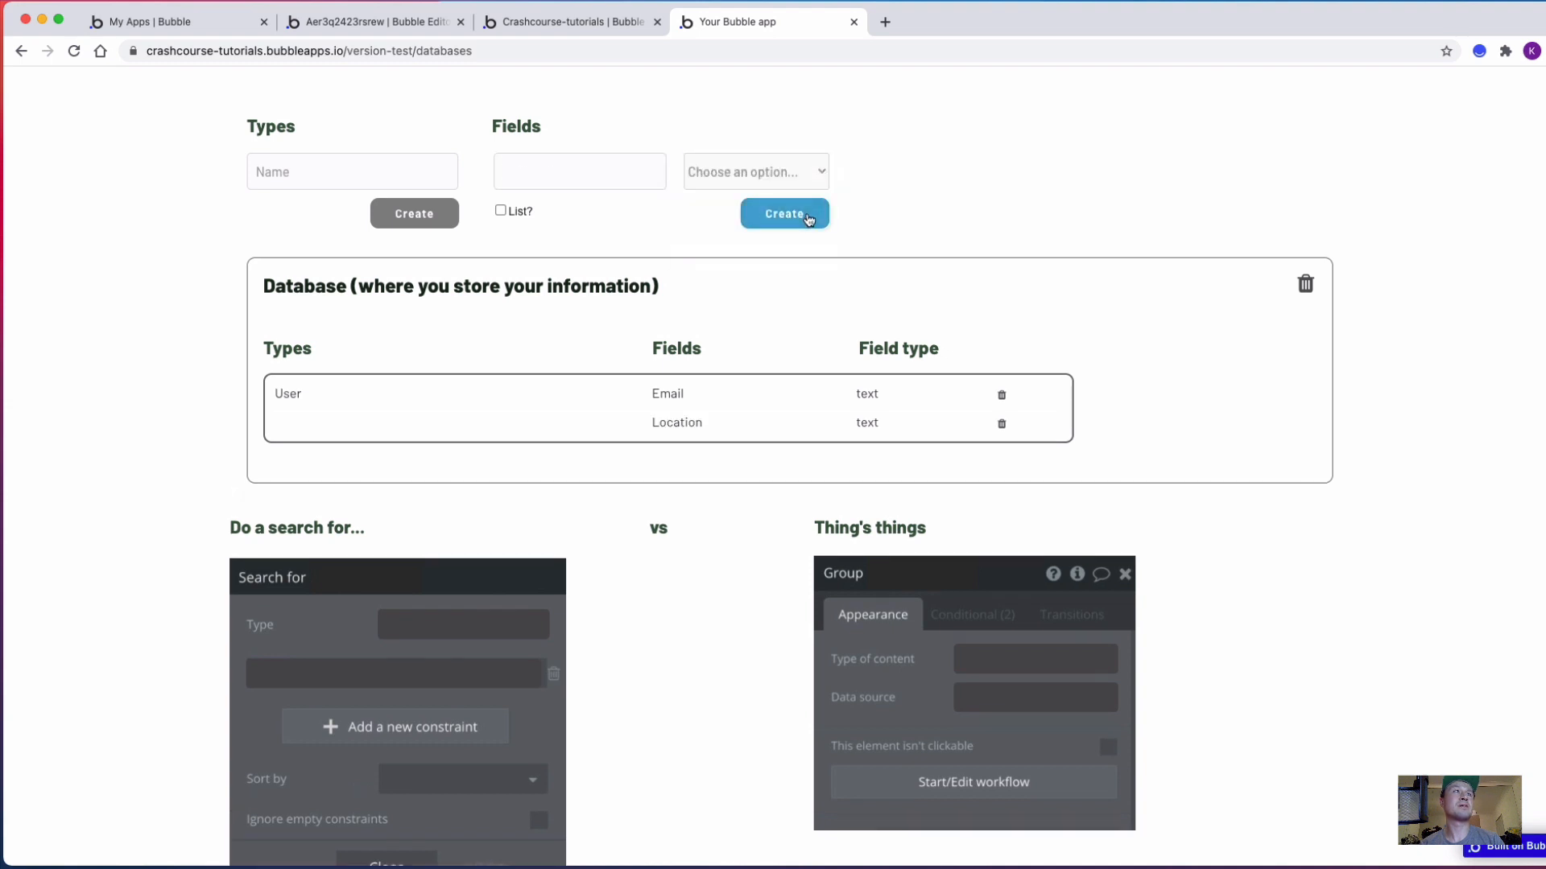
Add a field named Bio with field type text to the User type
left_click(623, 182)
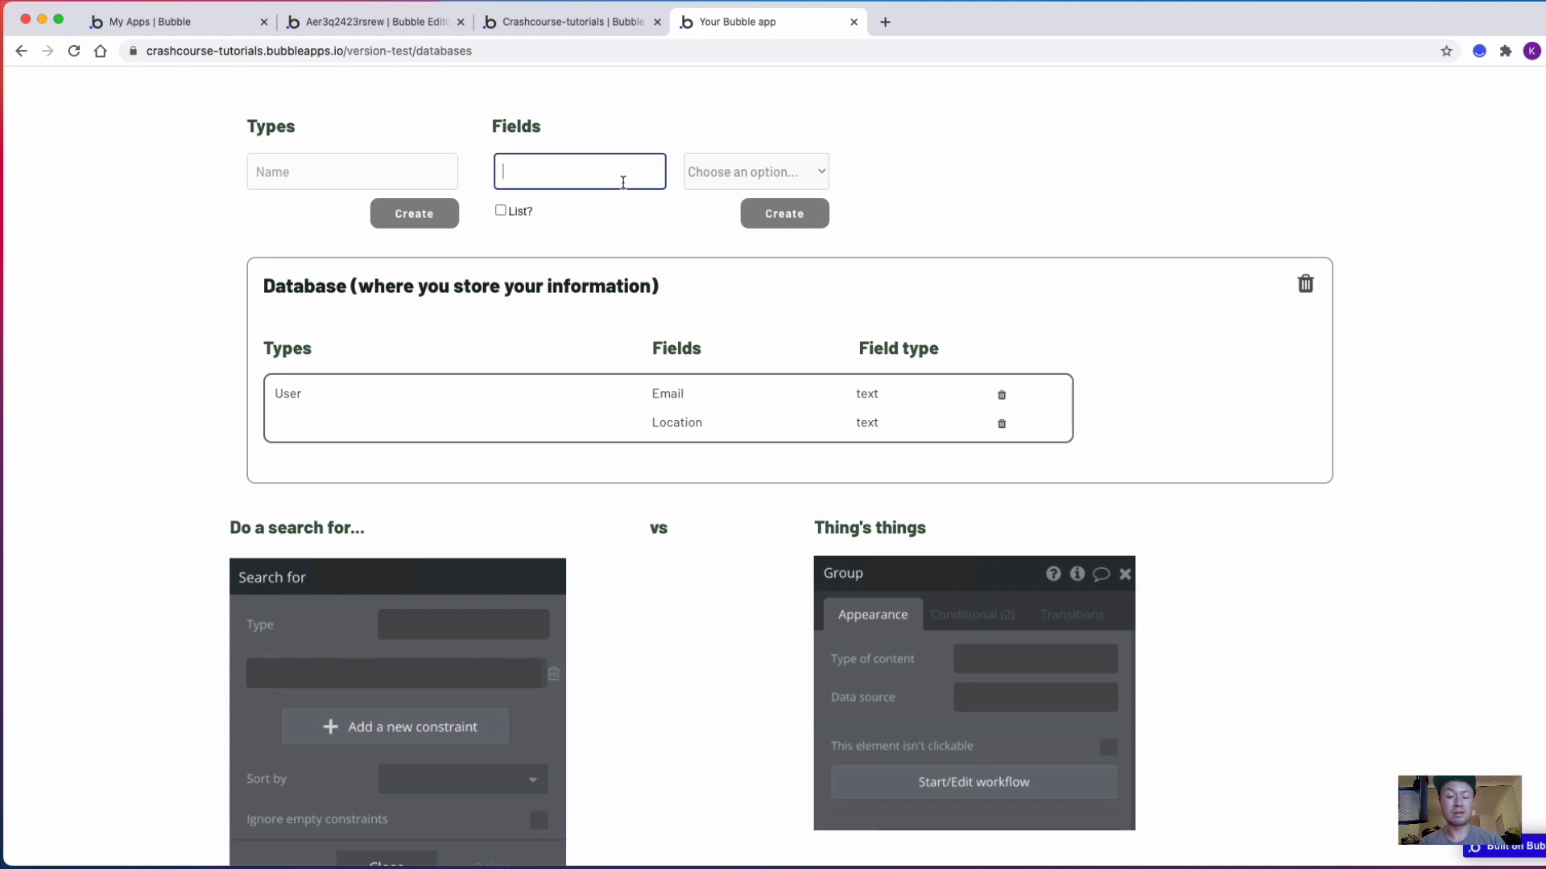
type("Bio")
left_click(737, 171)
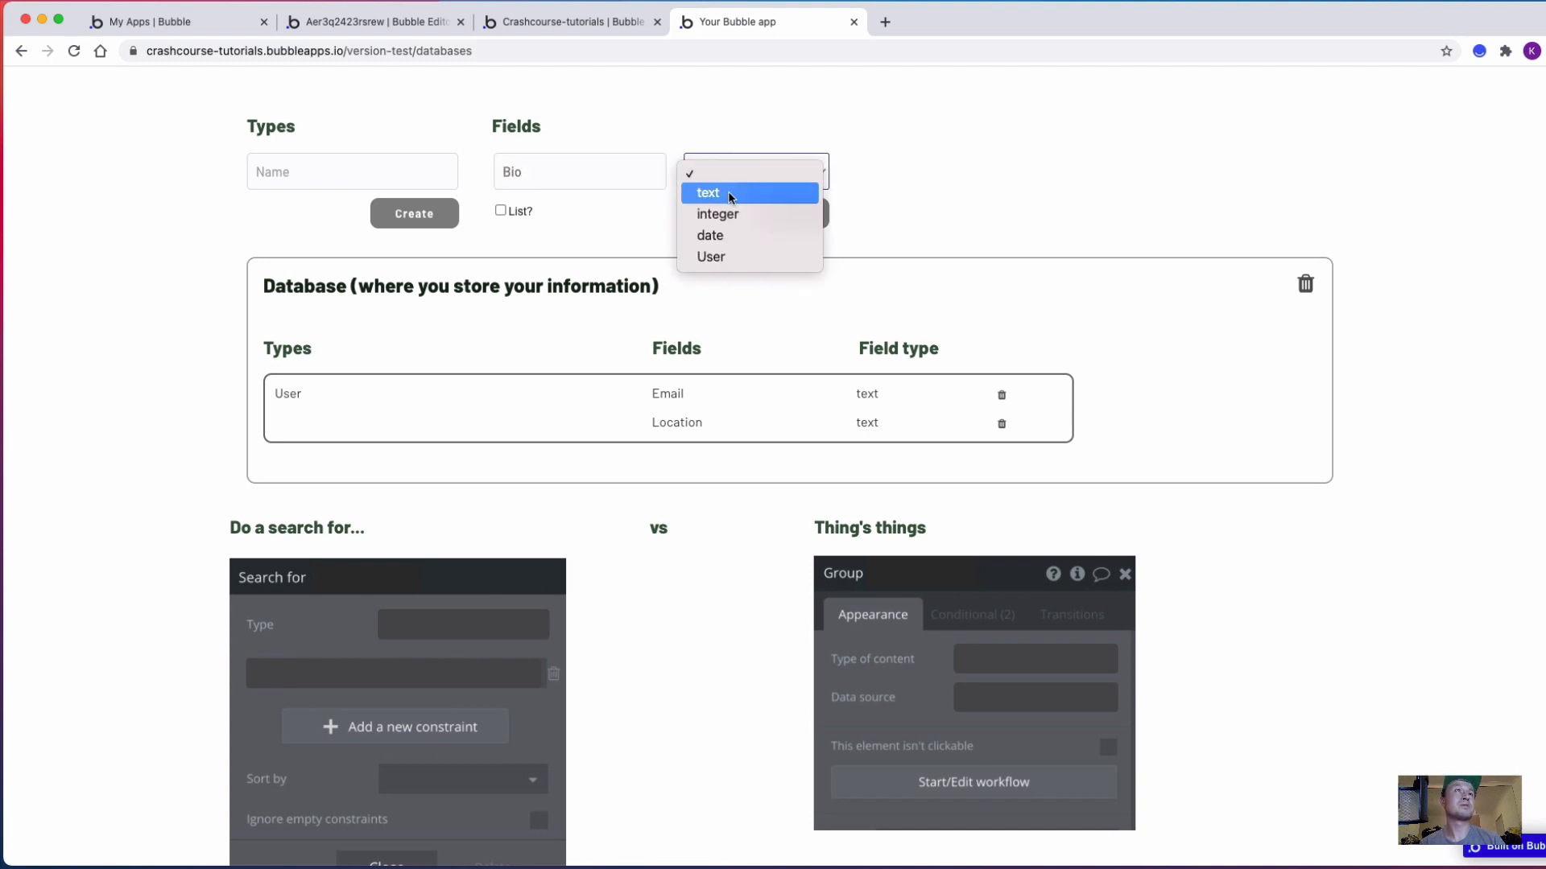
left_click(730, 194)
left_click(784, 218)
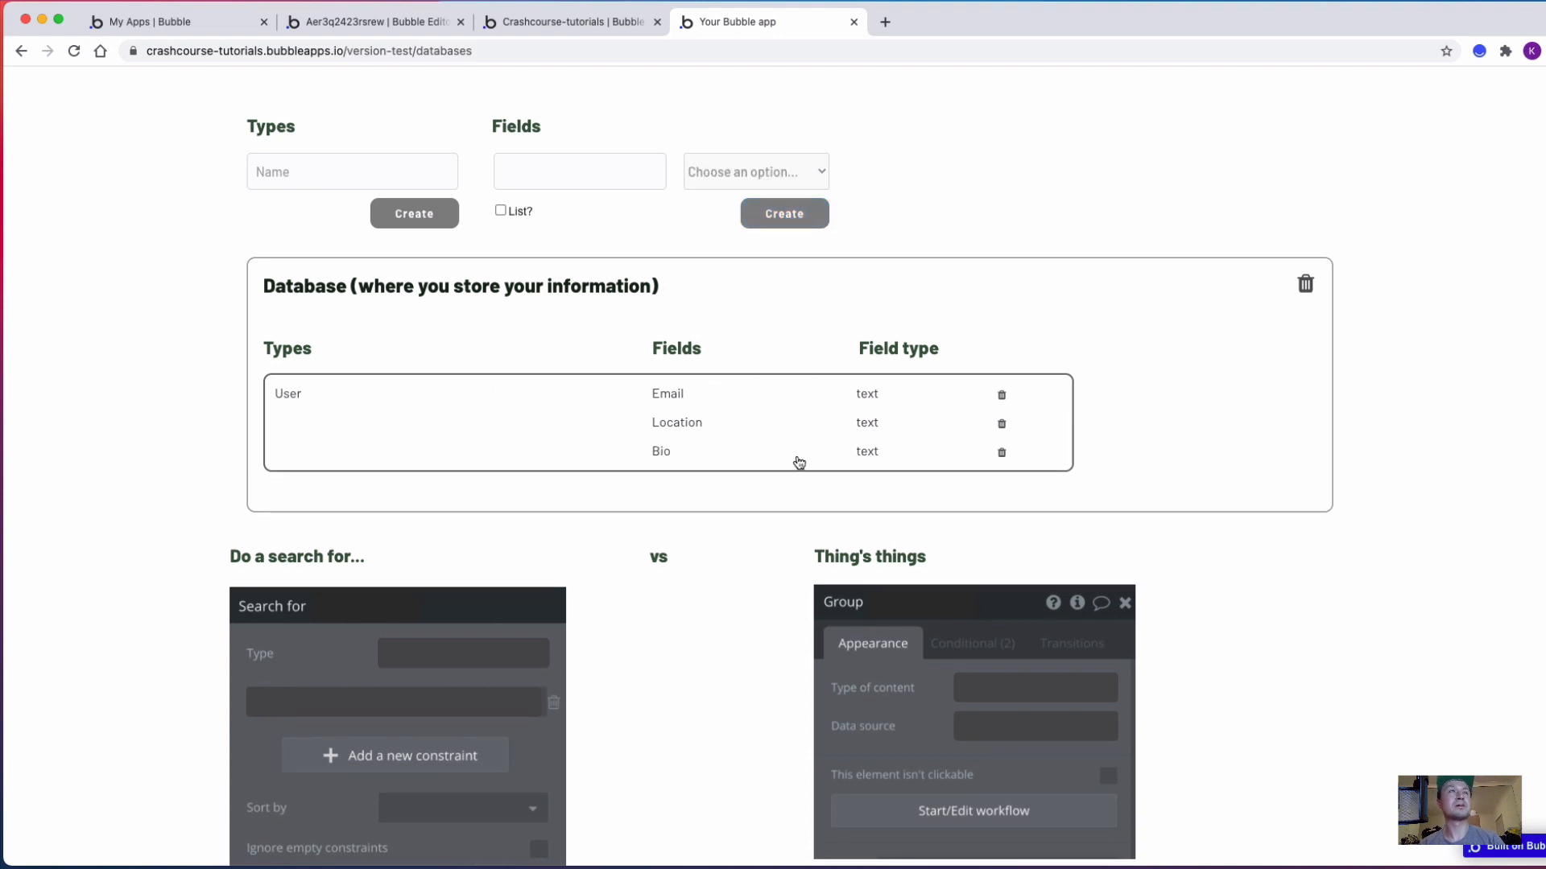
Create a second data type named Property in the demo database
left_click(433, 172)
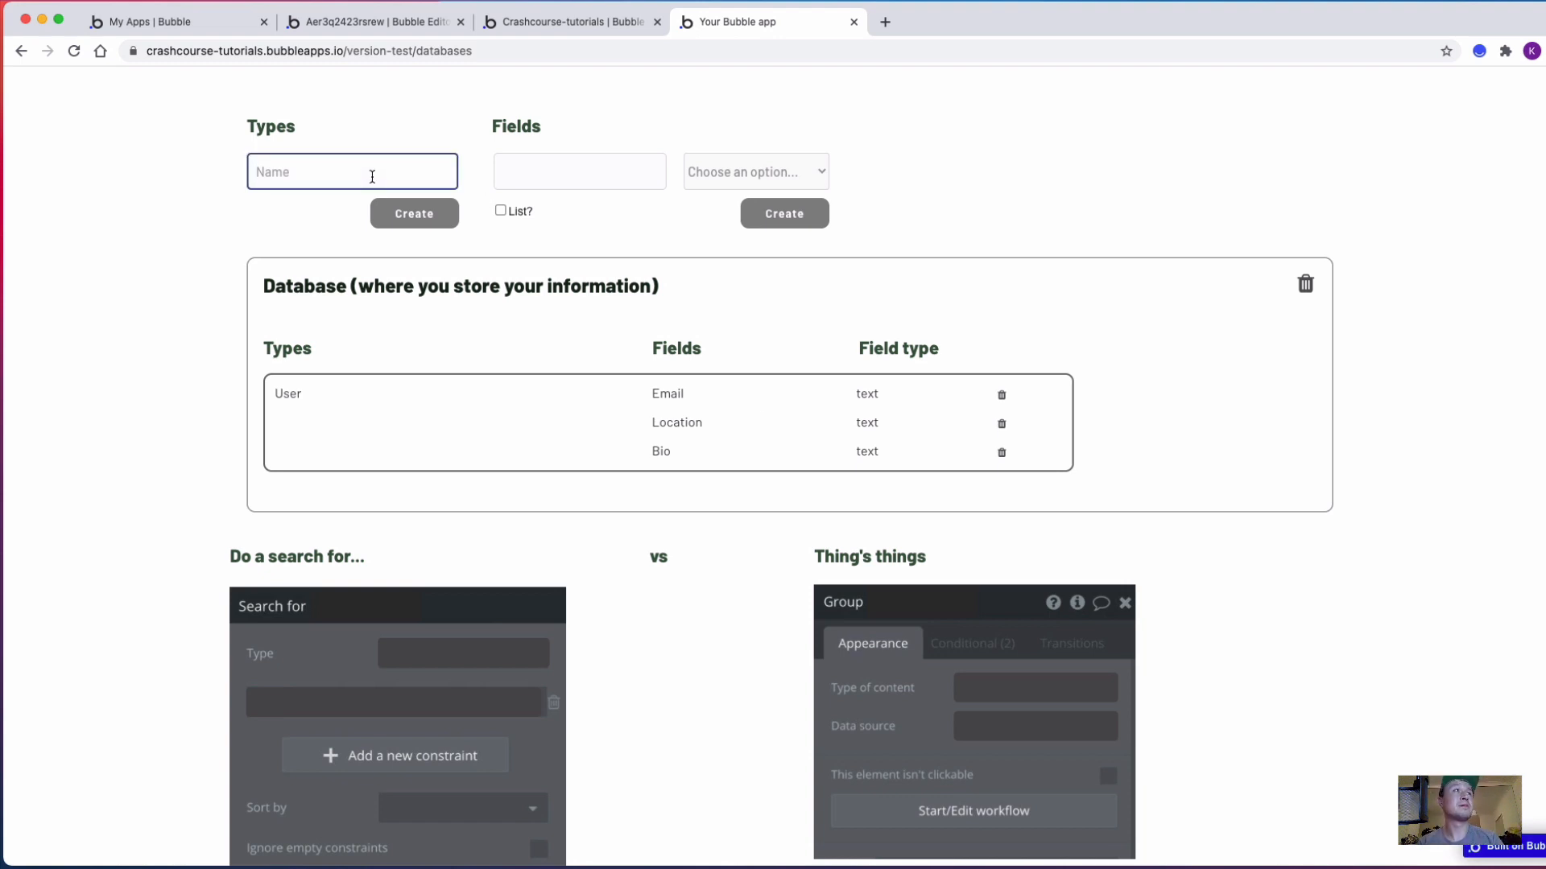
type("Property")
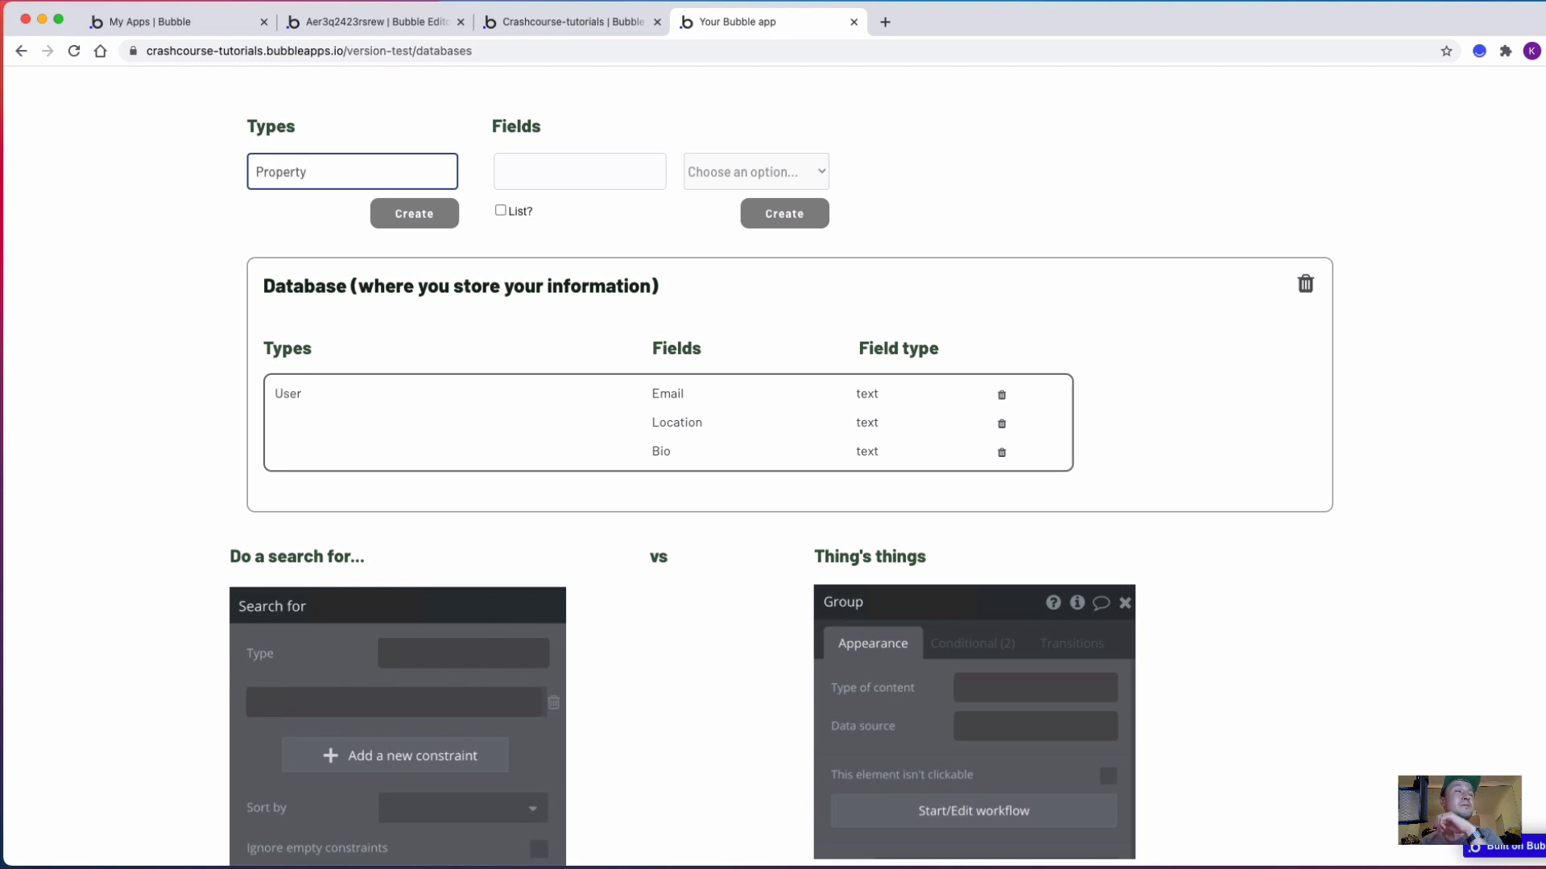
left_click(427, 217)
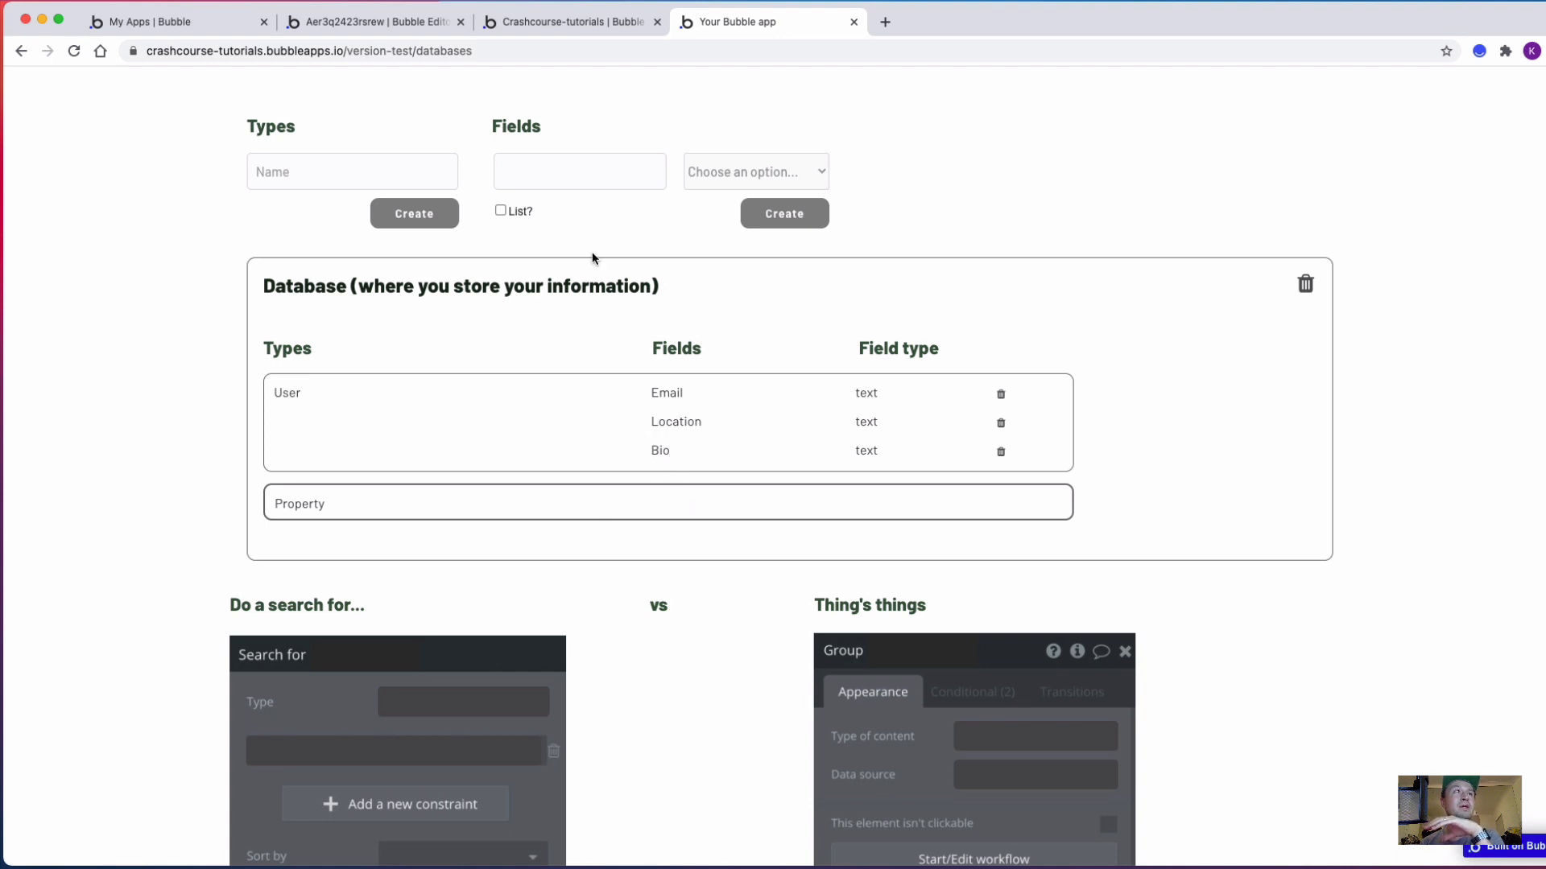
Add a field named Address with field type text to the Property type
left_click(577, 176)
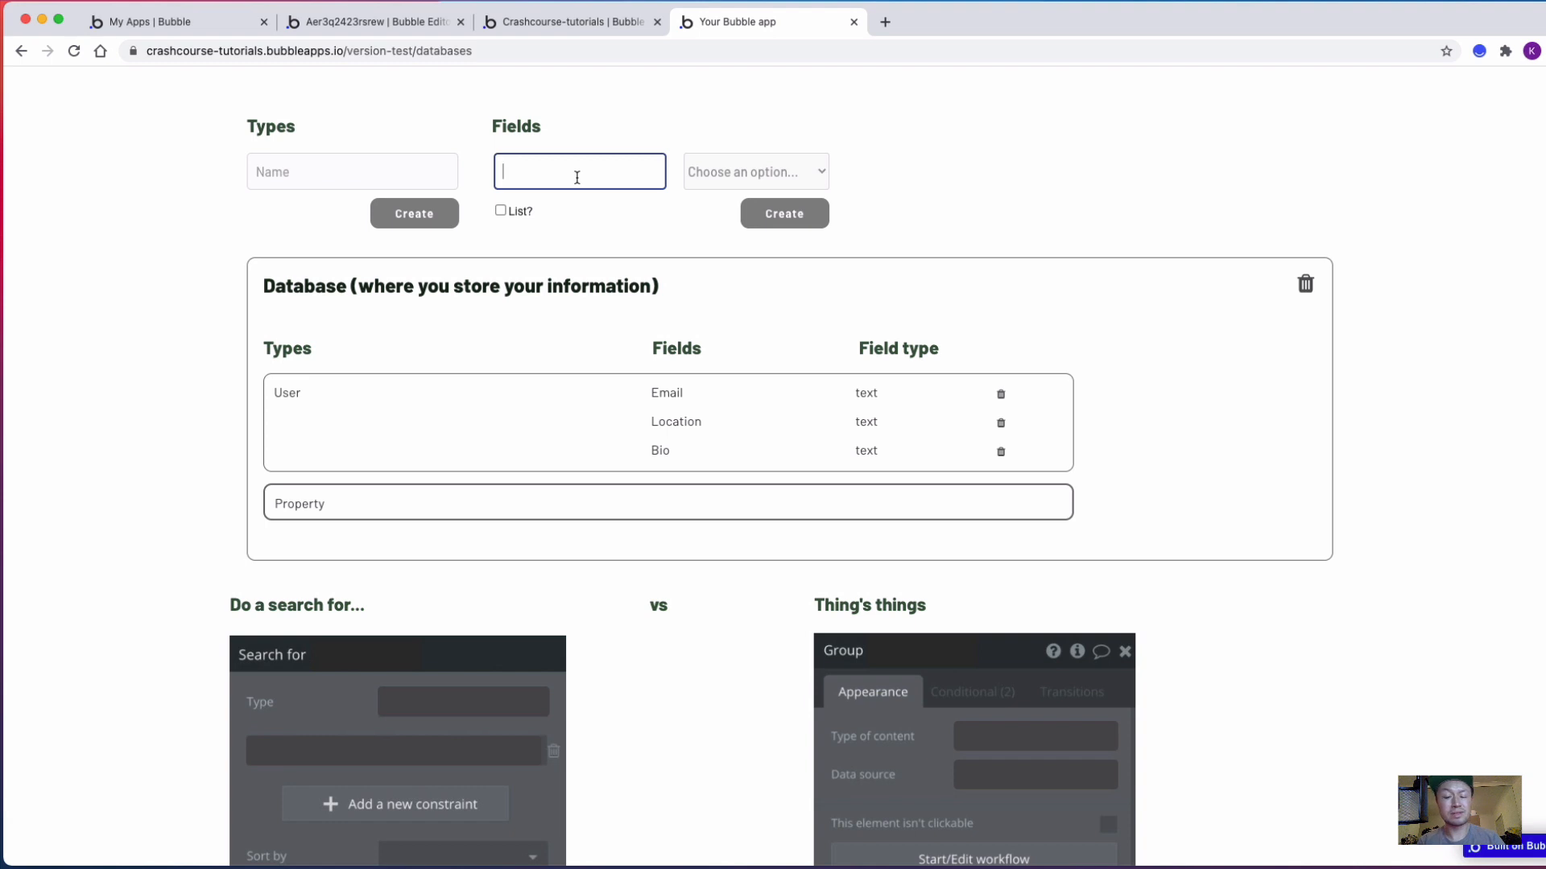
type("Address")
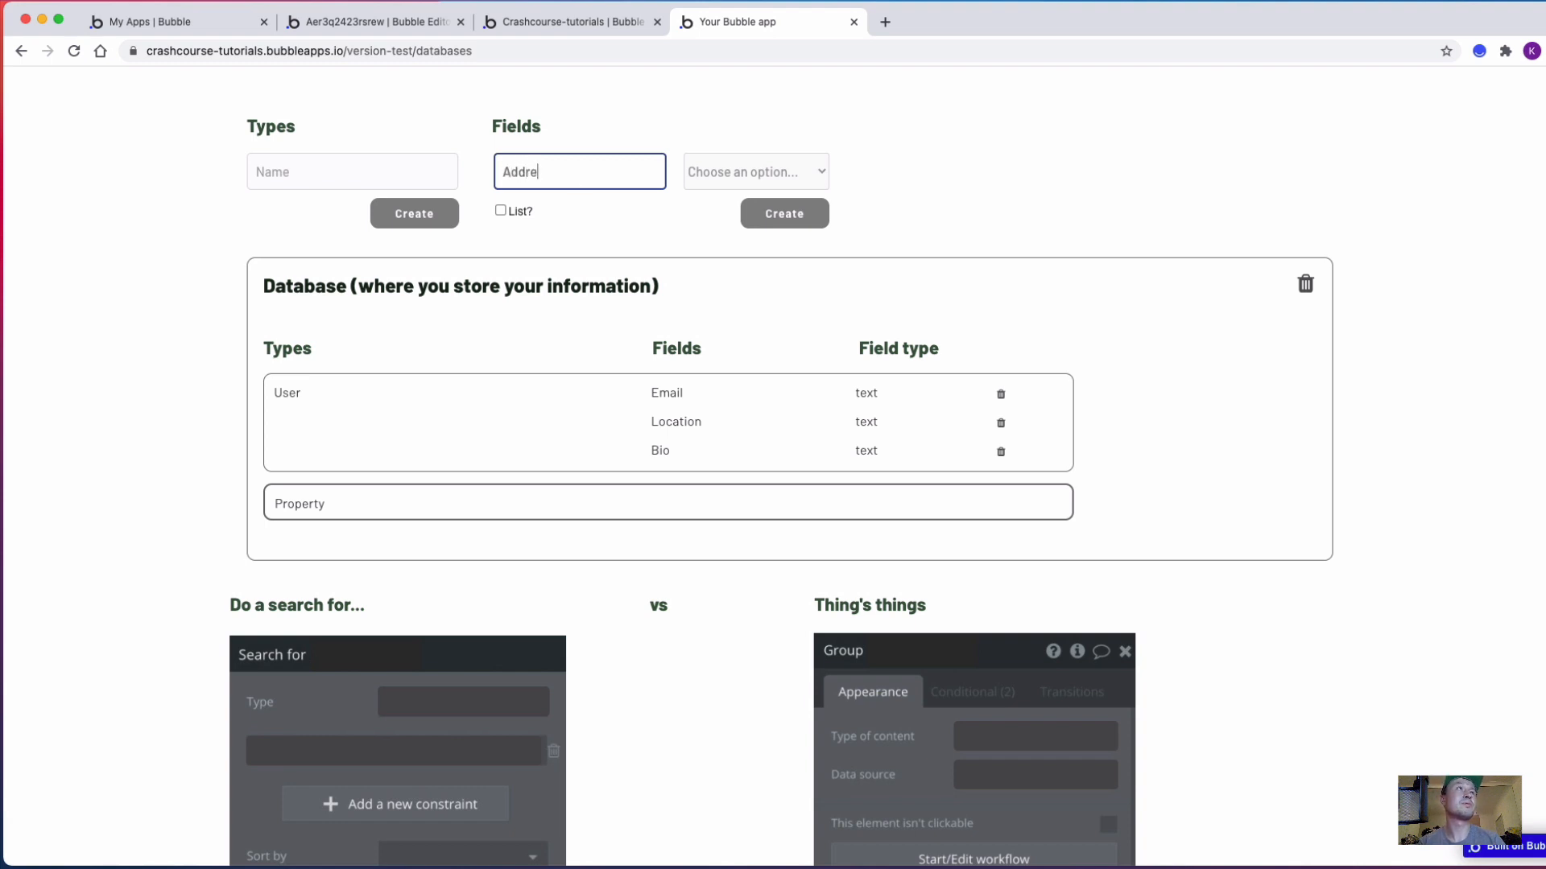
left_click(726, 171)
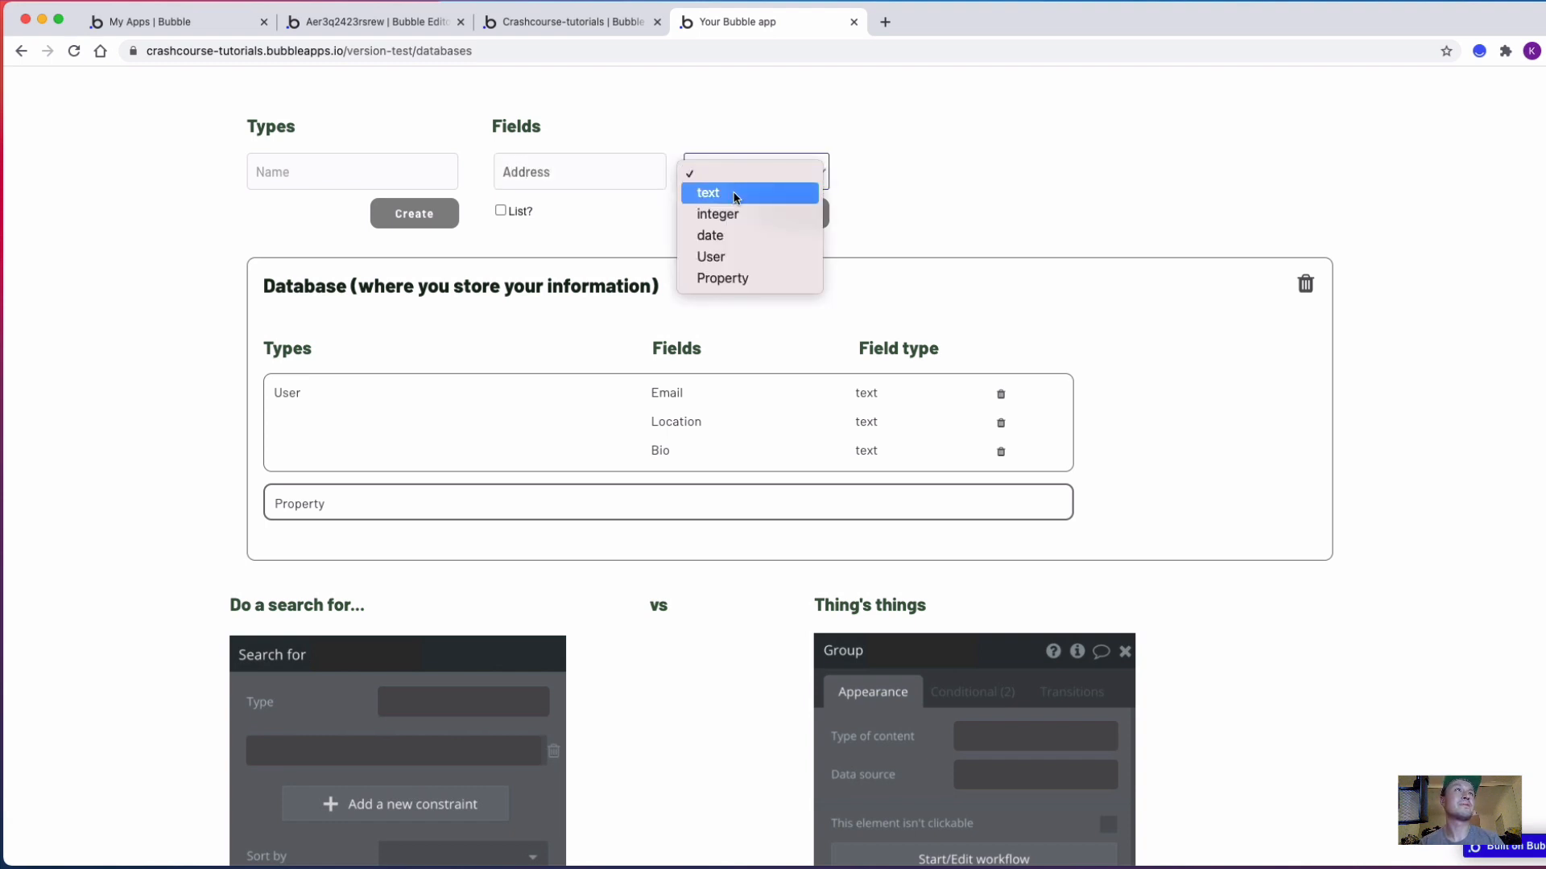
left_click(708, 193)
left_click(784, 213)
Add a field named Description with field type text to the Property type
left_click(579, 172)
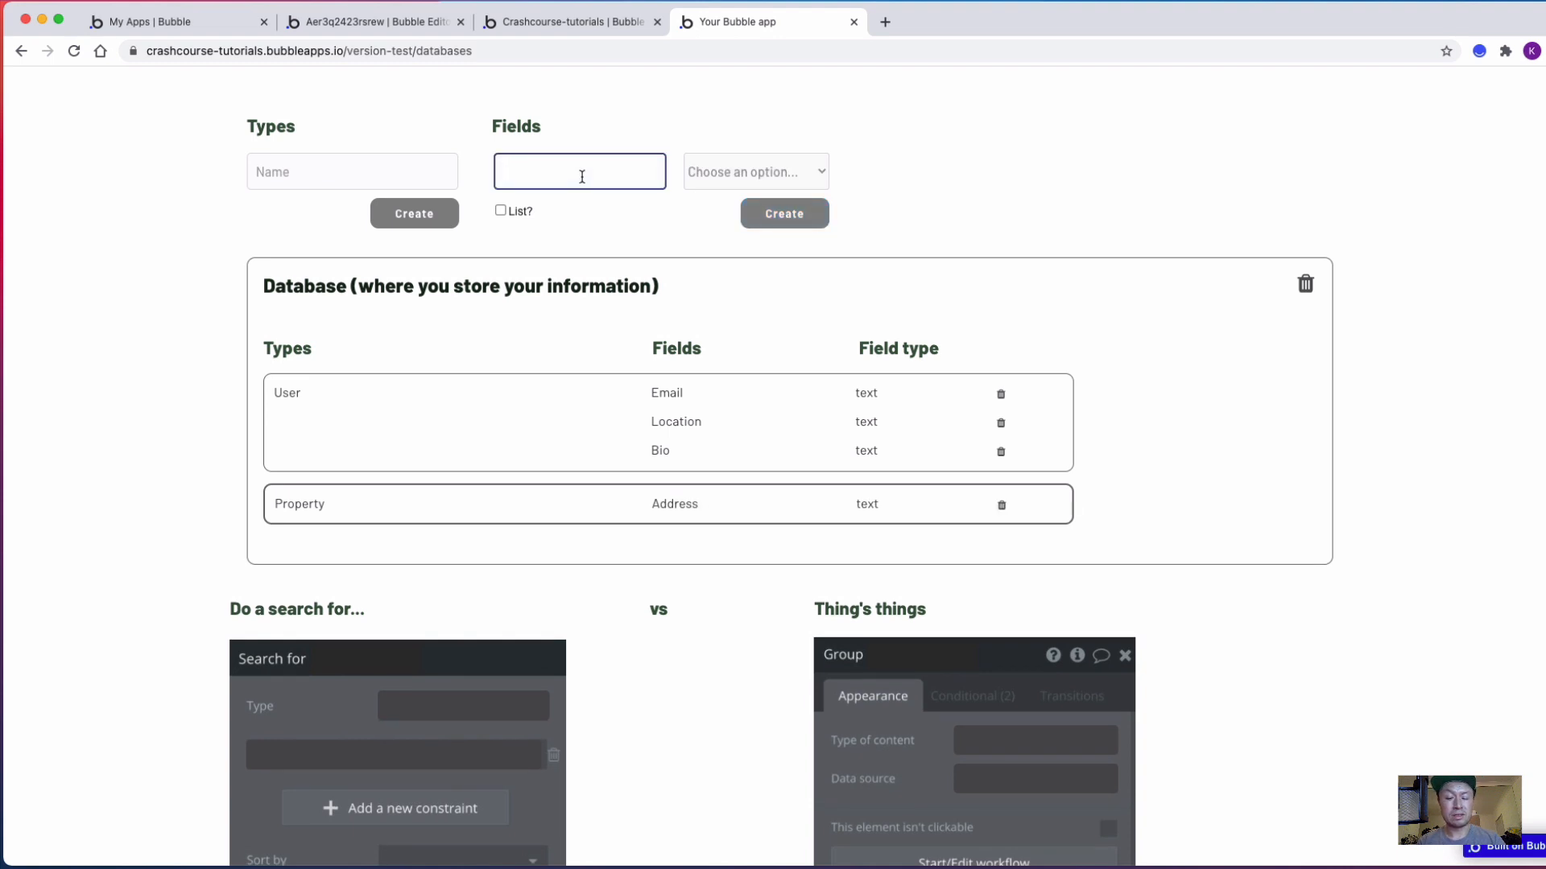
type("Description")
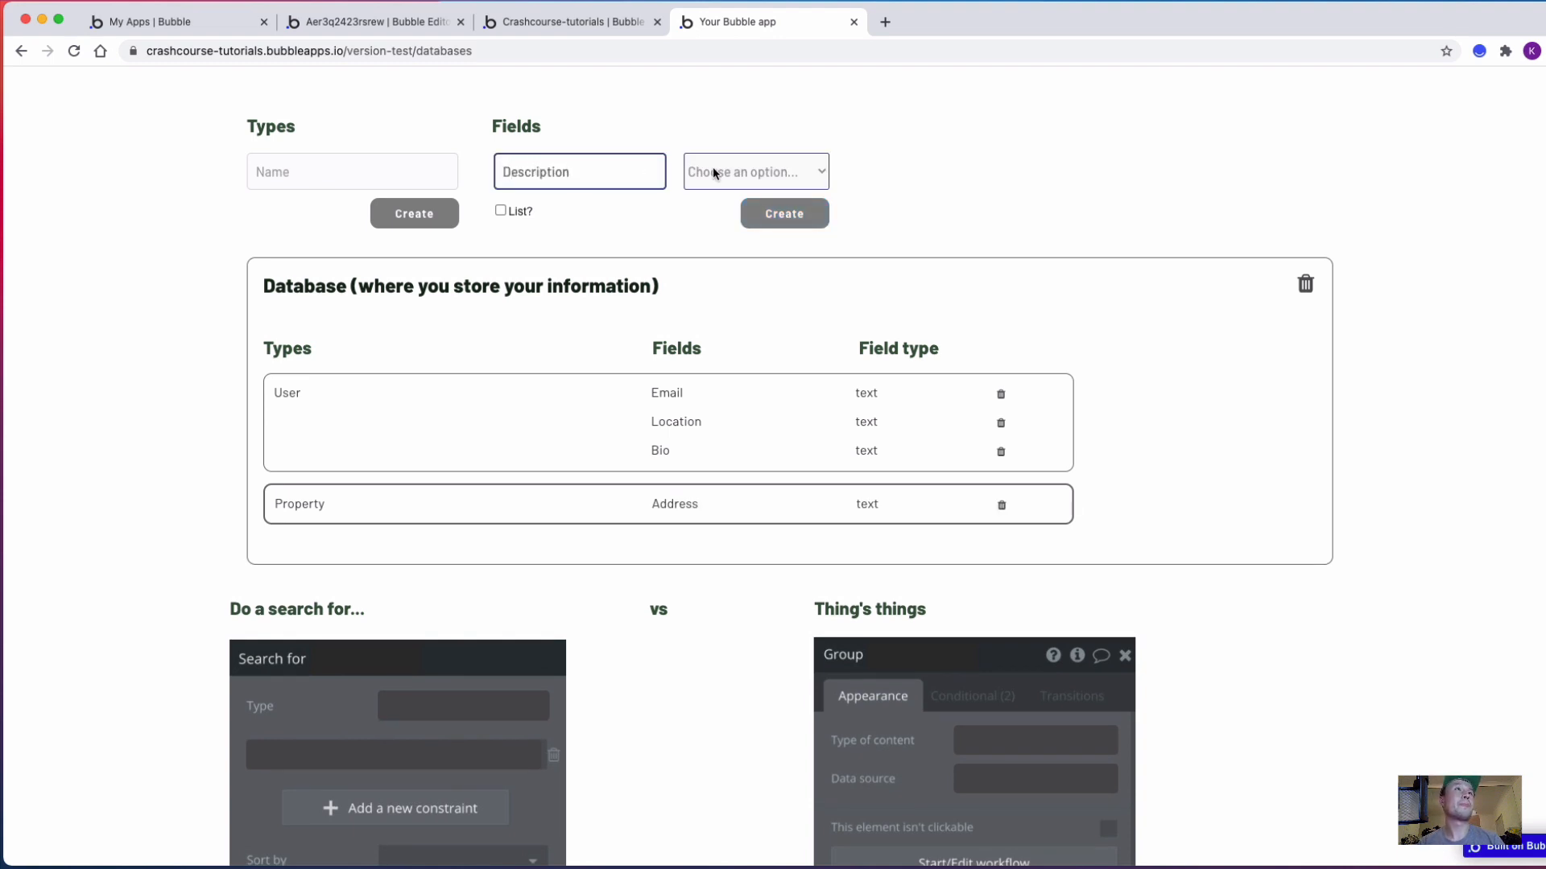
left_click(713, 174)
left_click(728, 194)
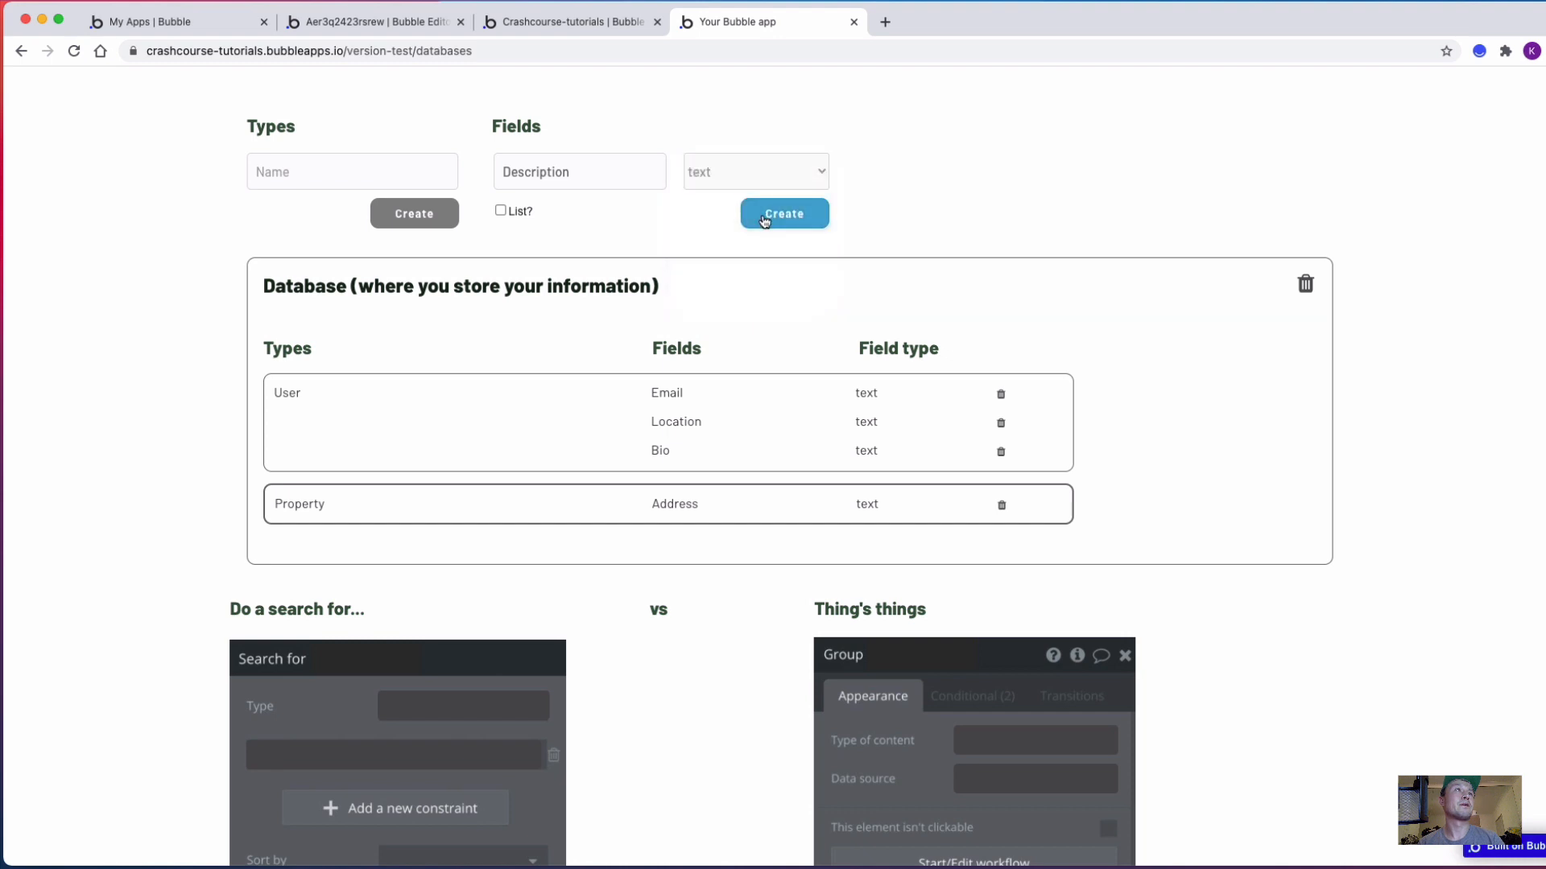
left_click(784, 214)
Add a field named Number of bedrooms with field type integer to the Property type
left_click(602, 171)
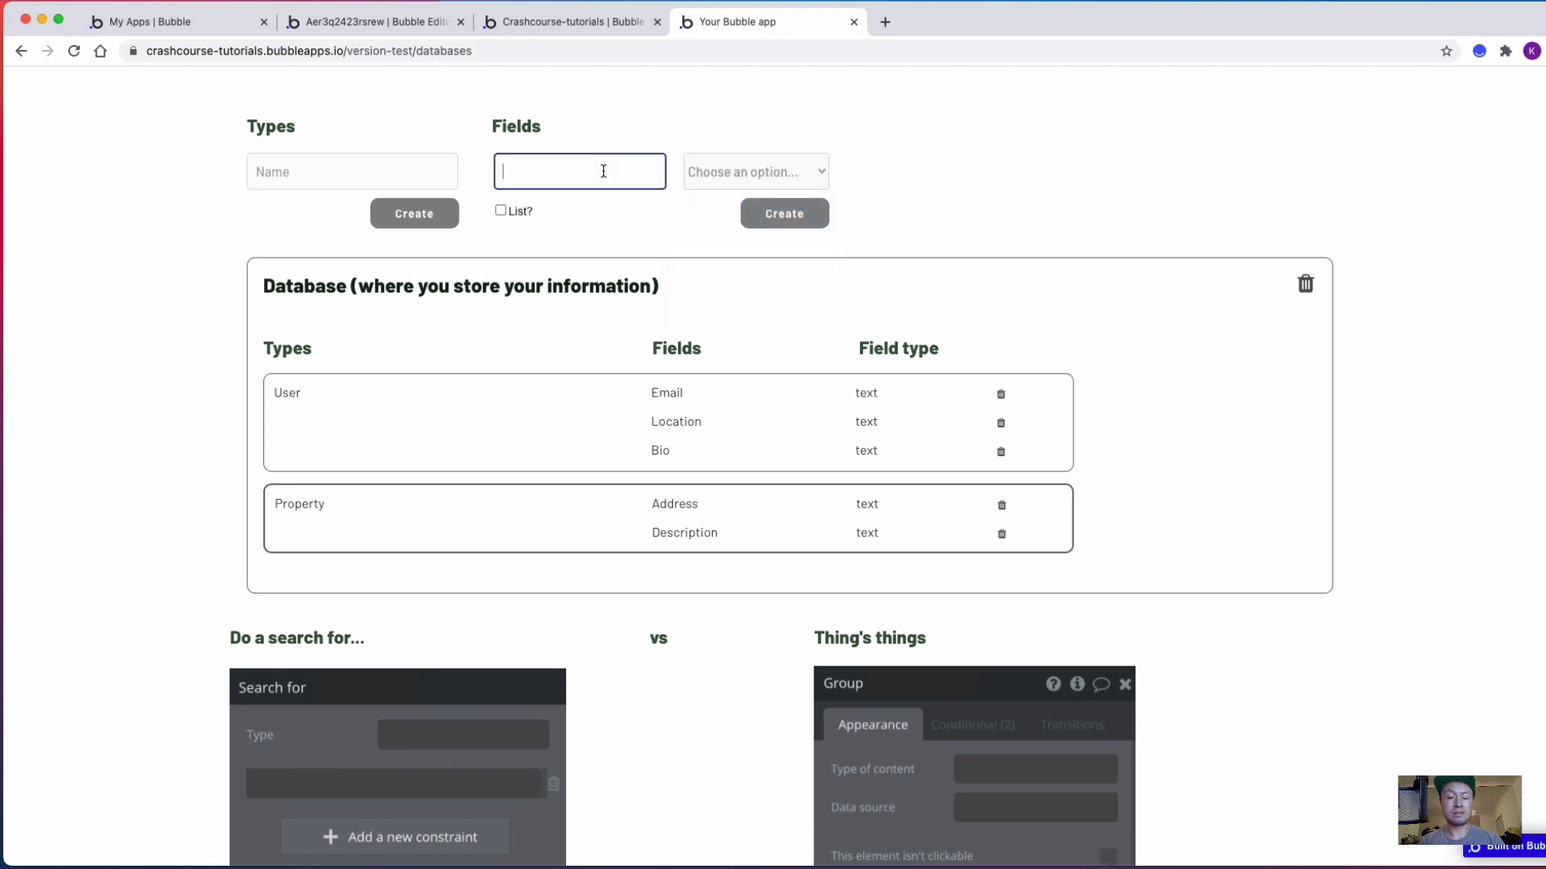
type("Number of be")
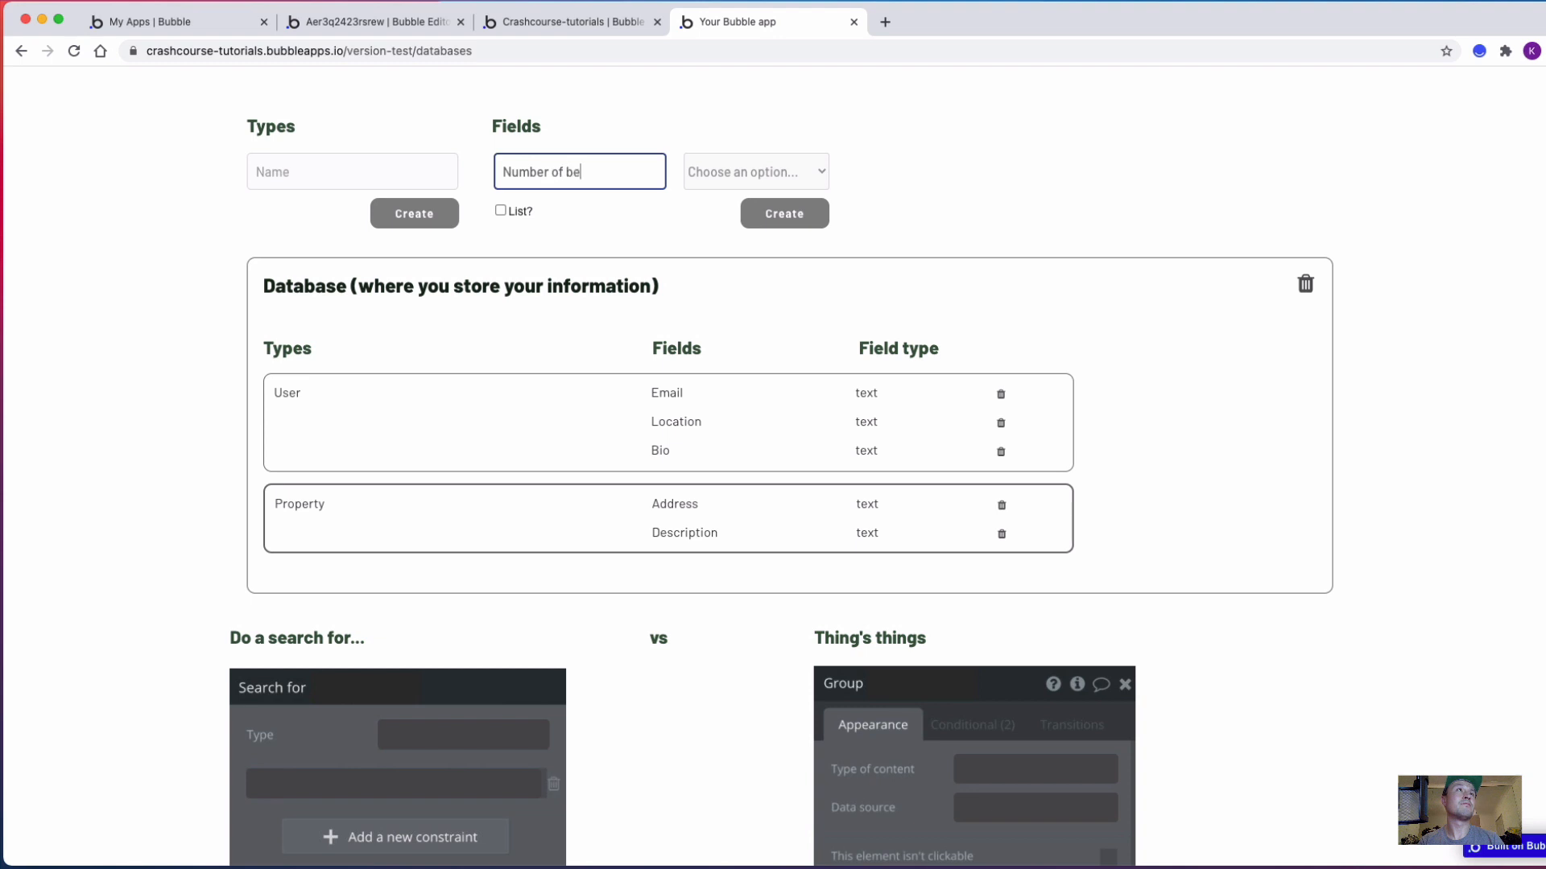
type("drooms")
left_click(735, 170)
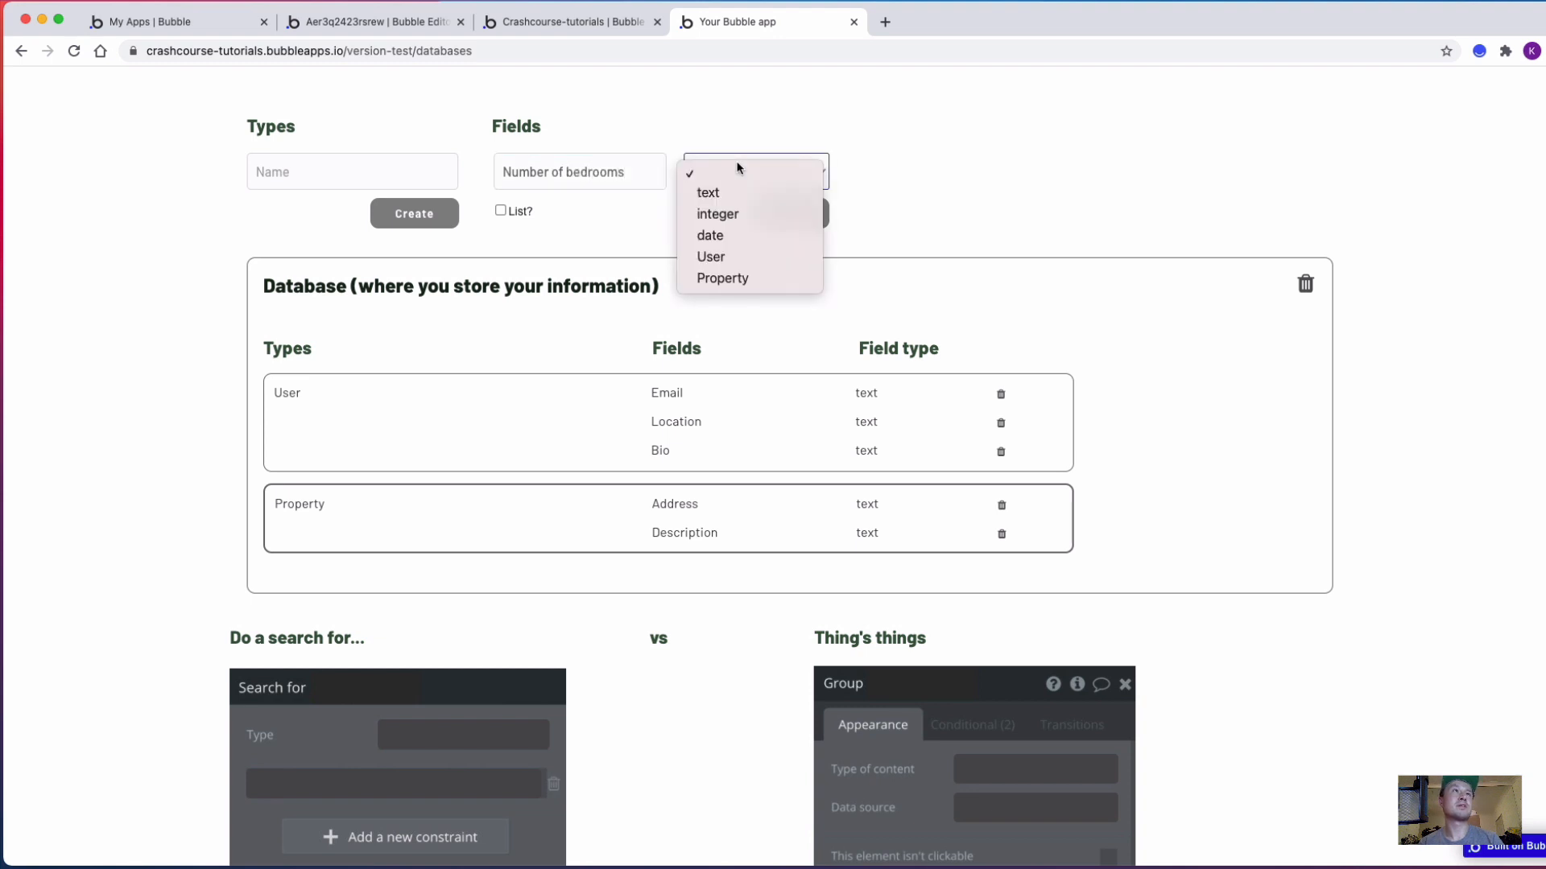
left_click(733, 214)
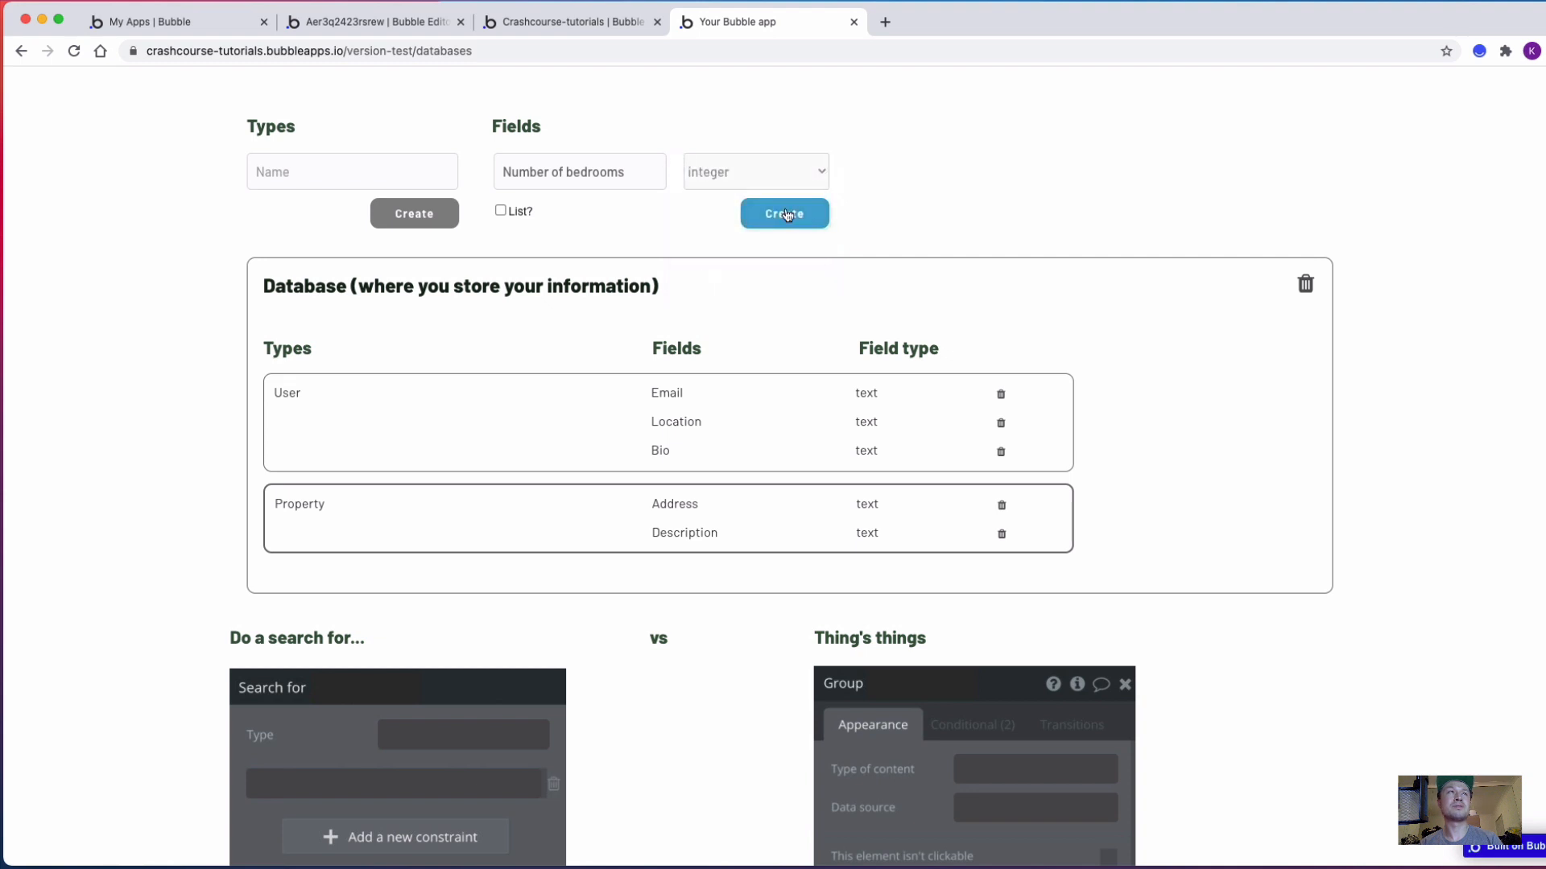
left_click(787, 214)
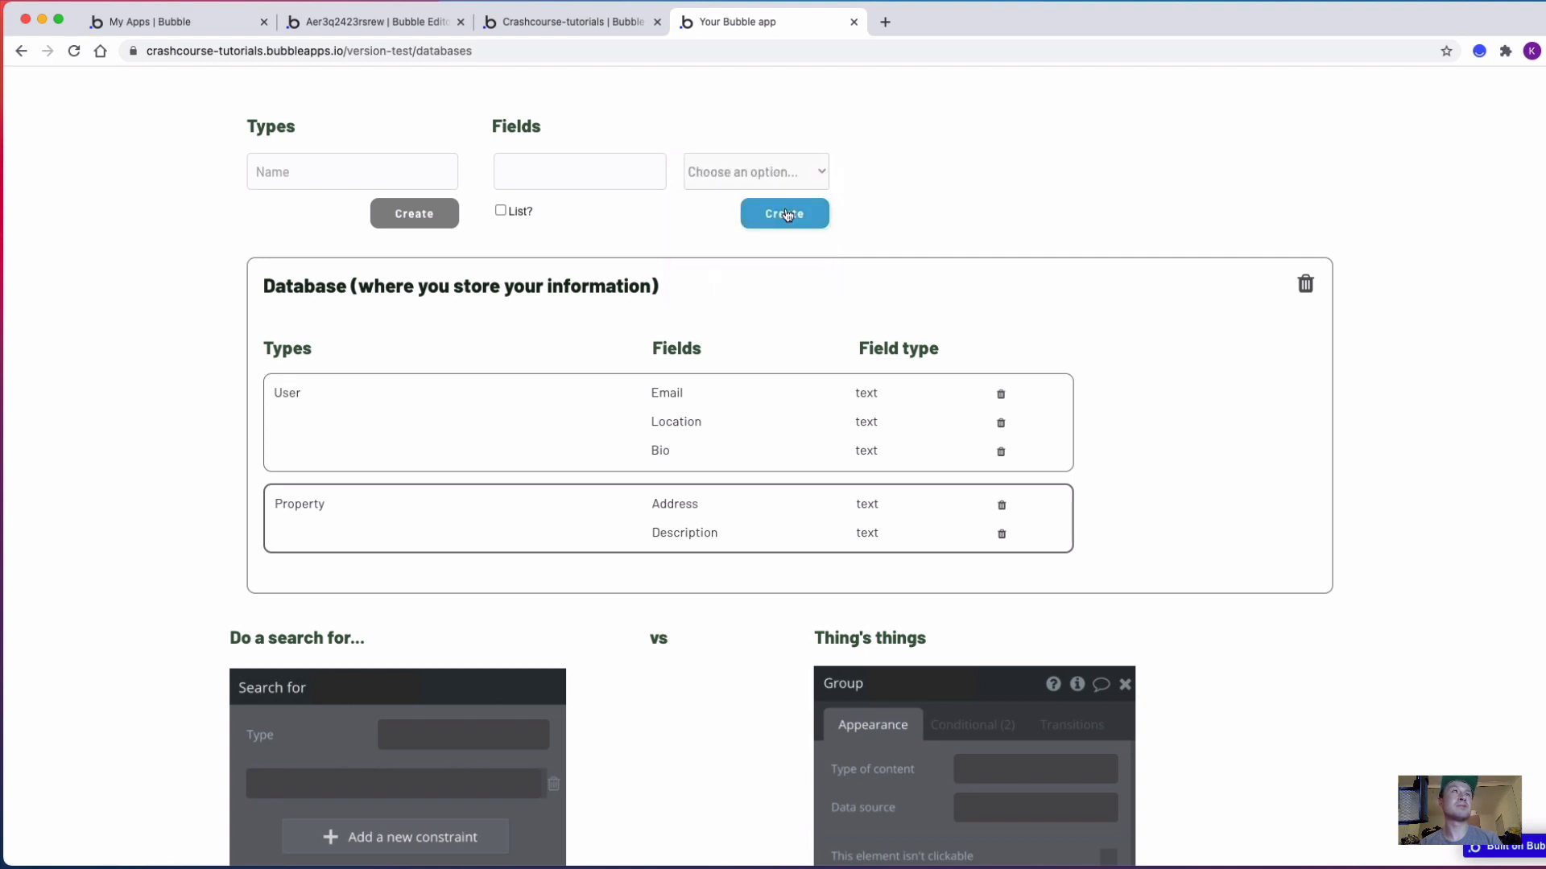
Add a field named Price per night with field type integer to the Property type
left_click(616, 186)
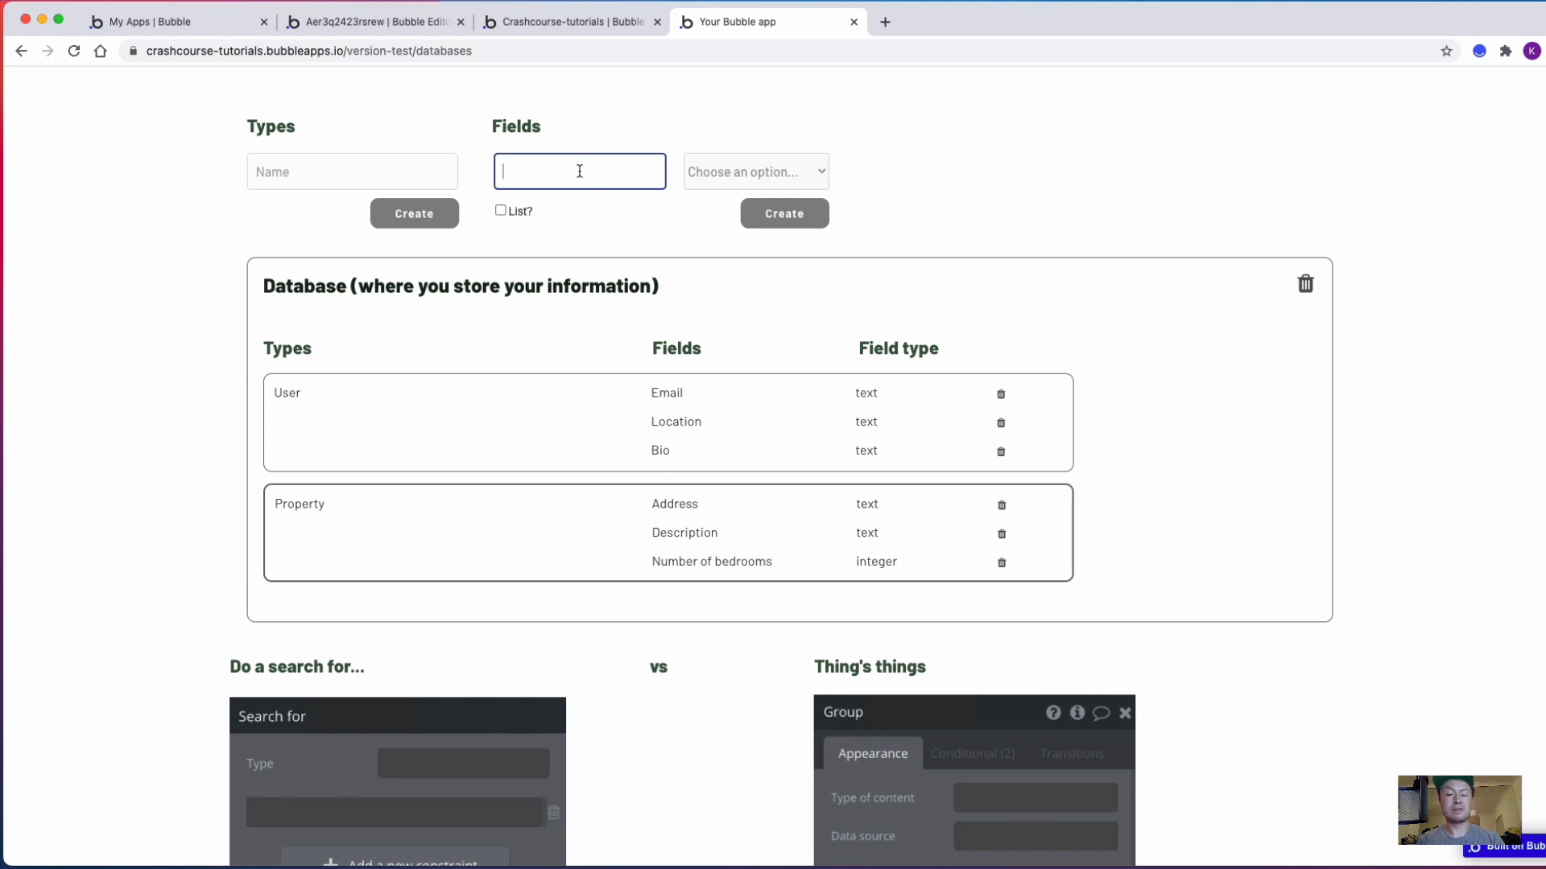
type("Price")
left_click(702, 170)
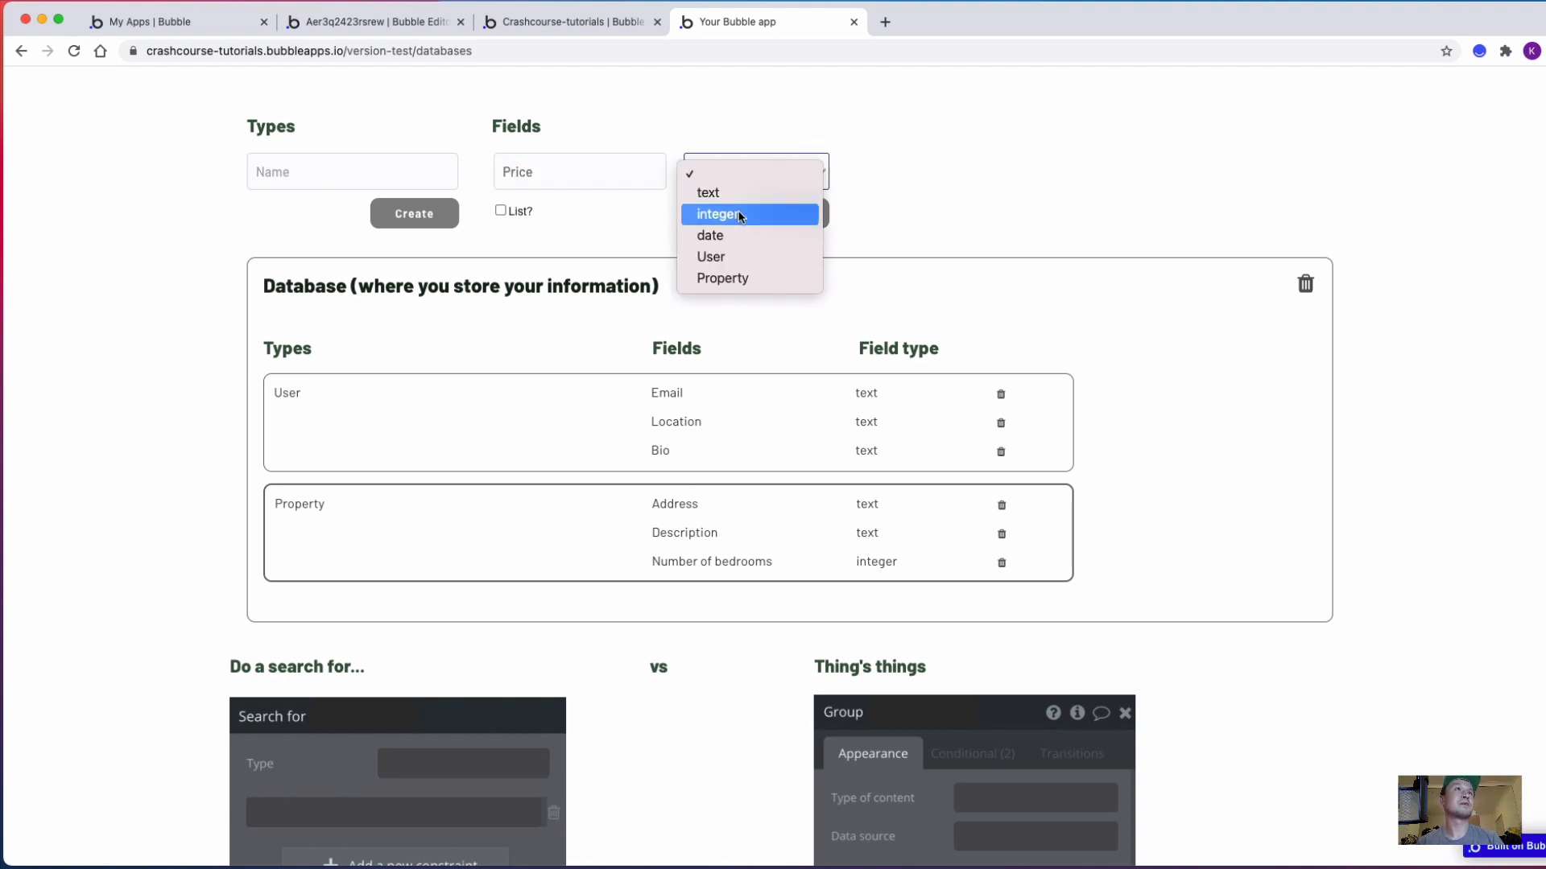
left_click(559, 175)
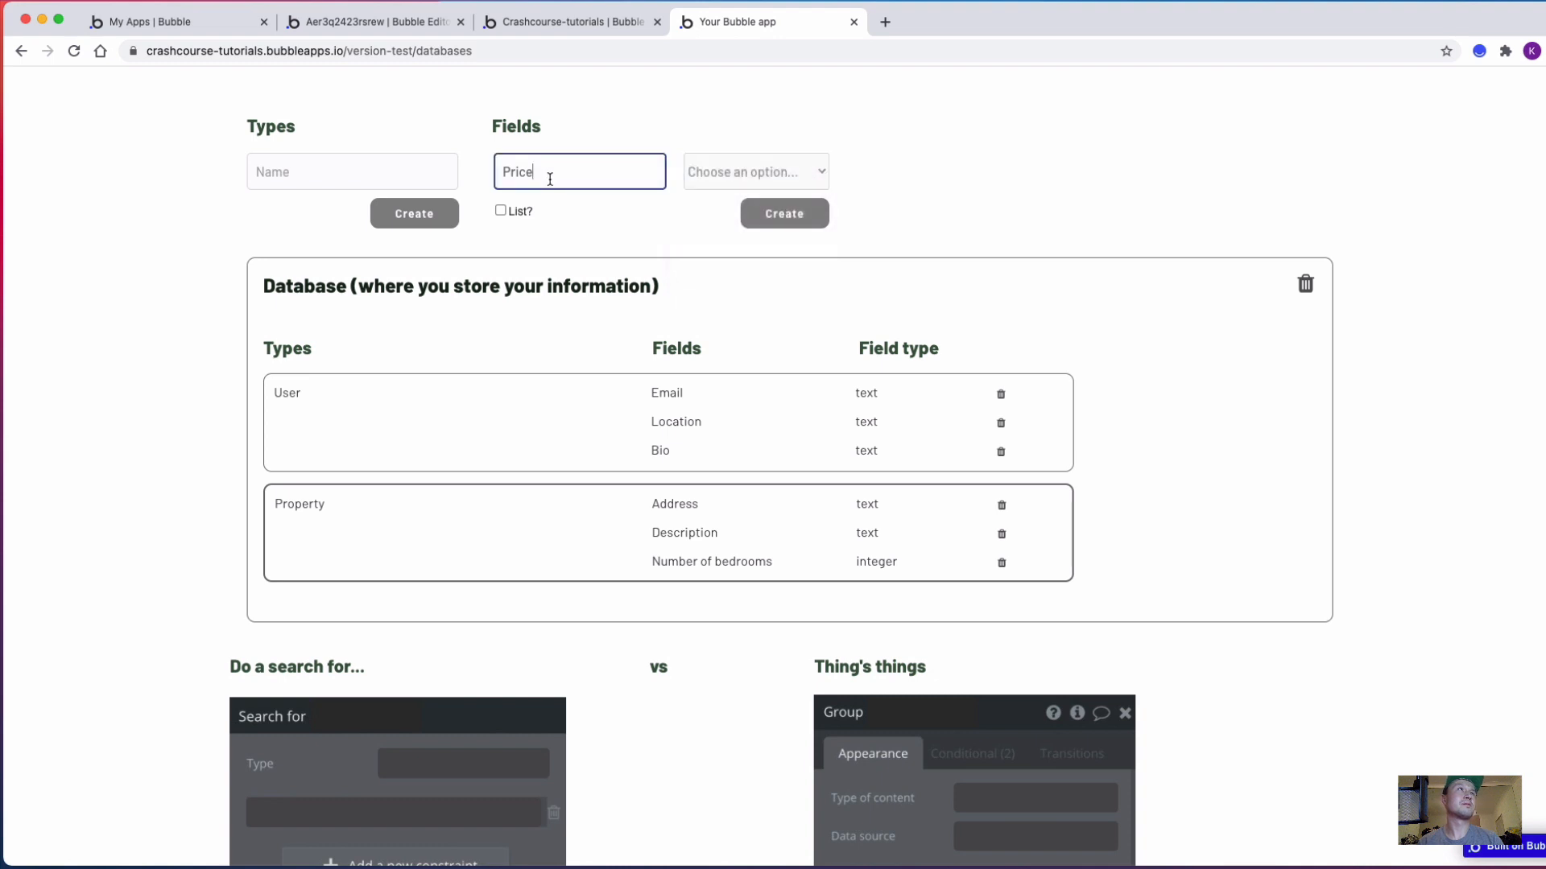
type("per night")
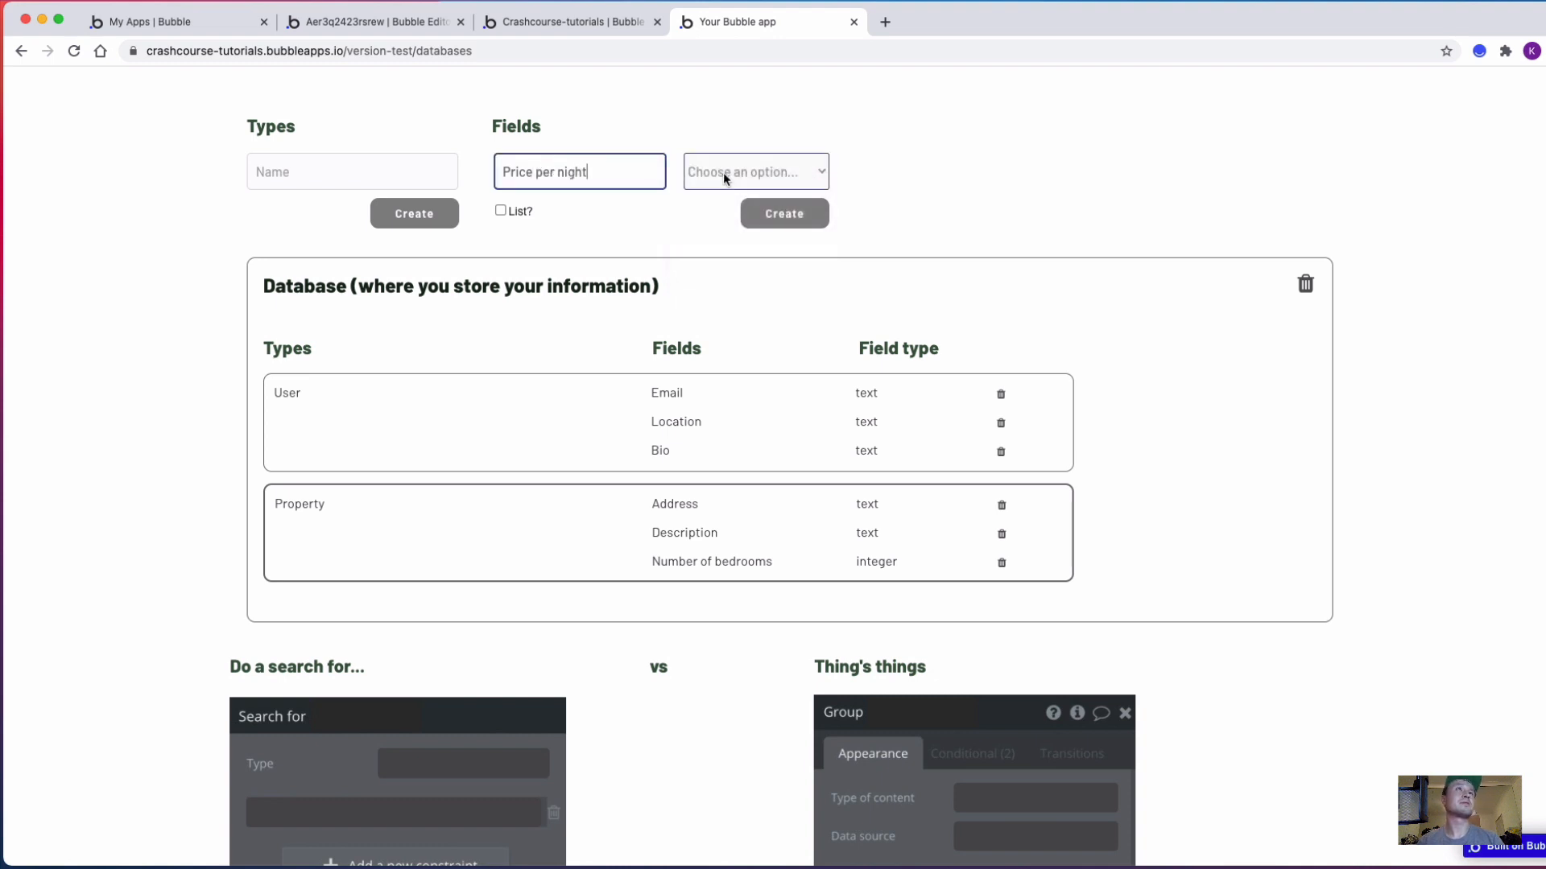
left_click(722, 173)
left_click(734, 216)
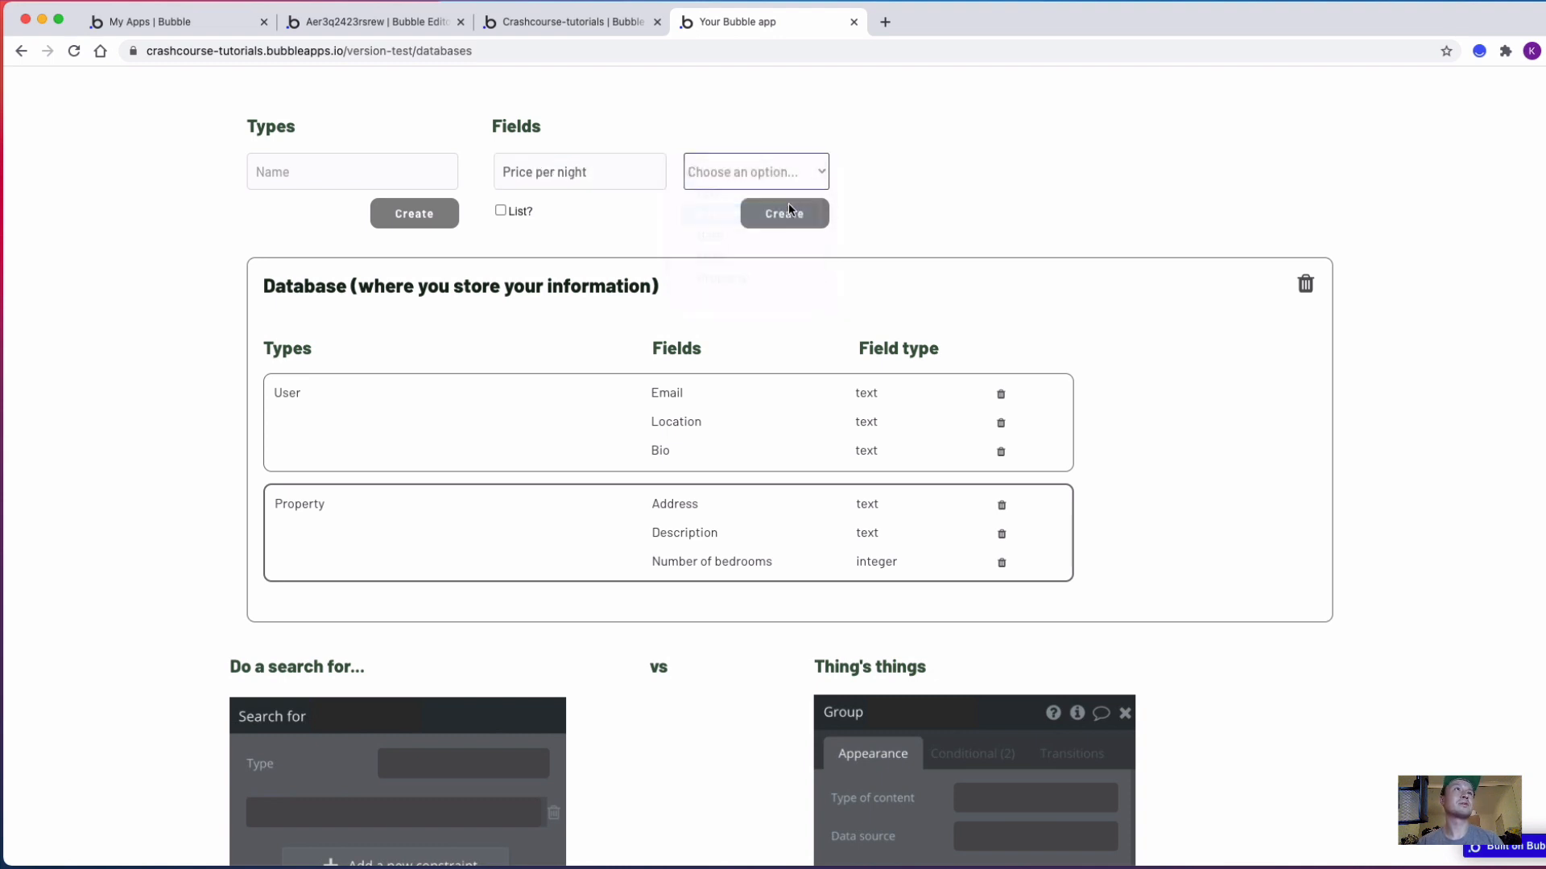
left_click(793, 217)
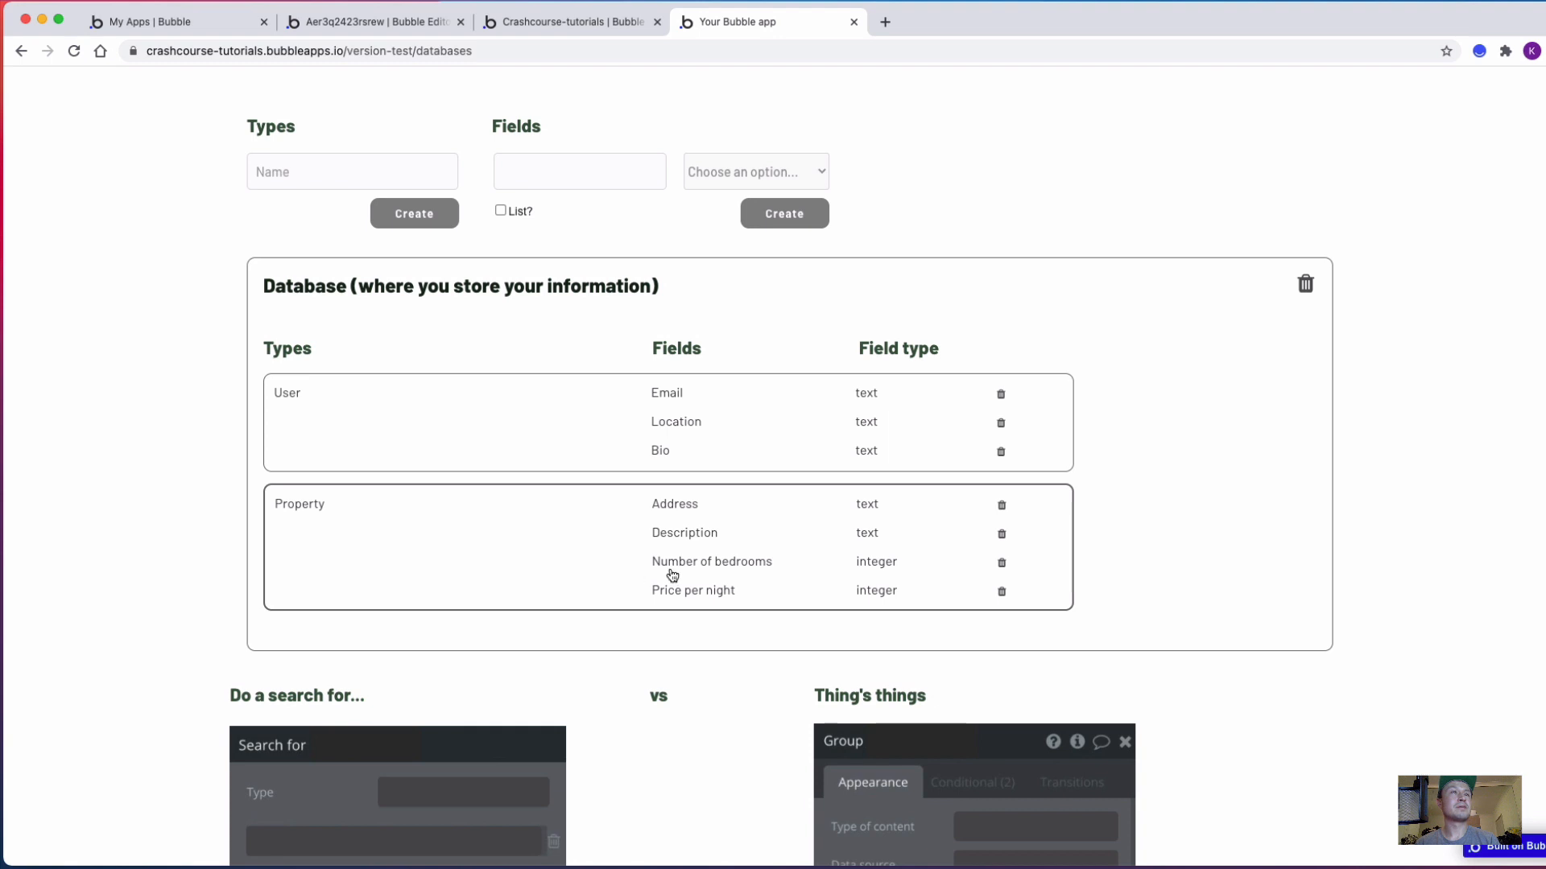
Add a field named Owner with field type User to the Property type, linking it to the User type
left_click(548, 187)
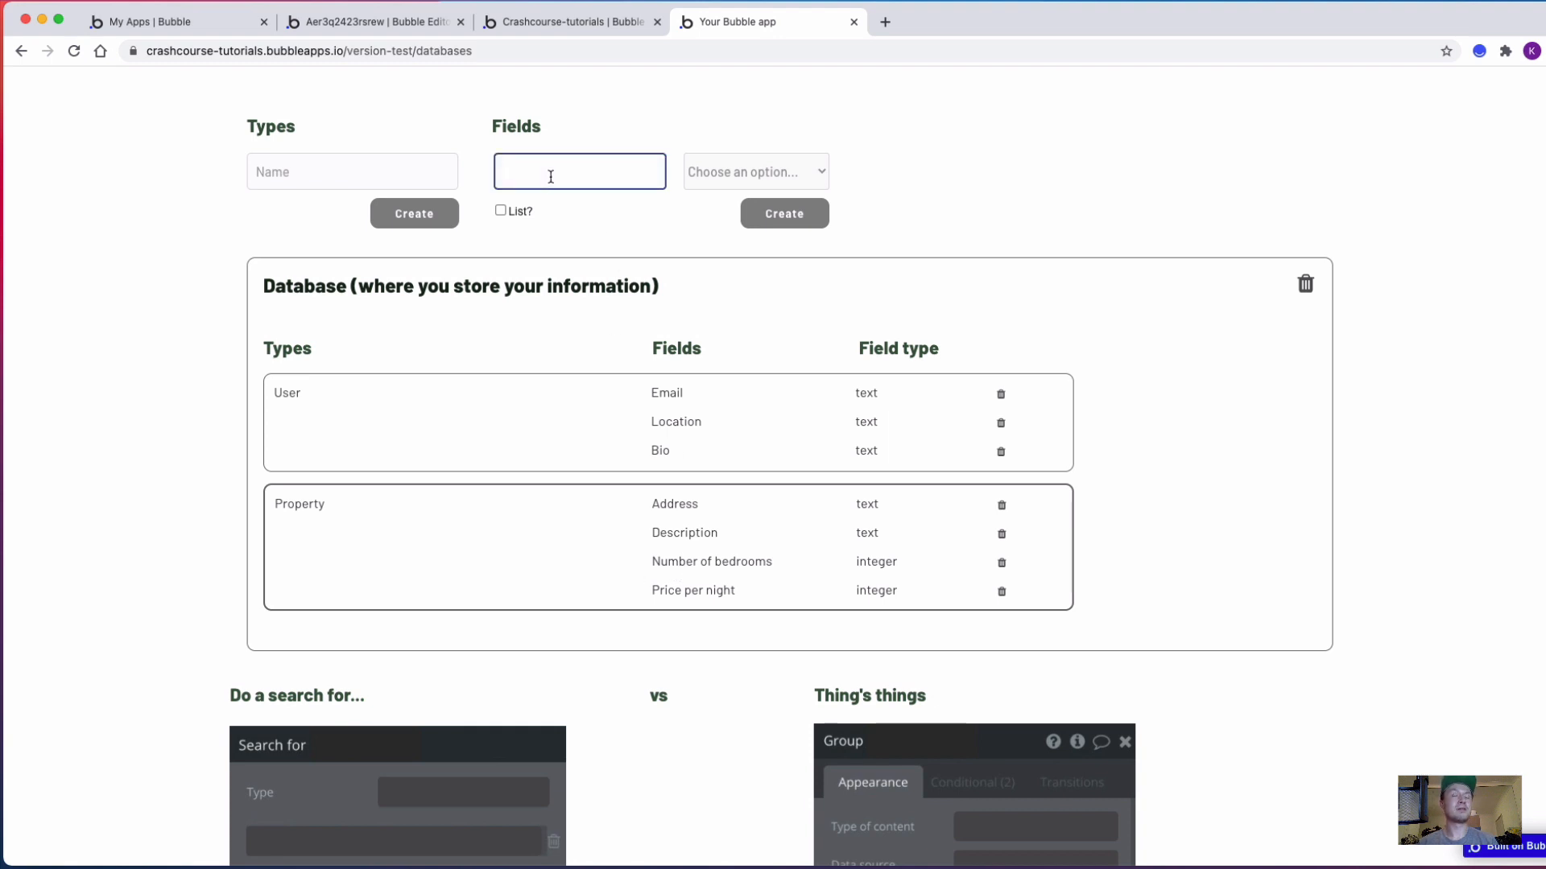
left_click(541, 523)
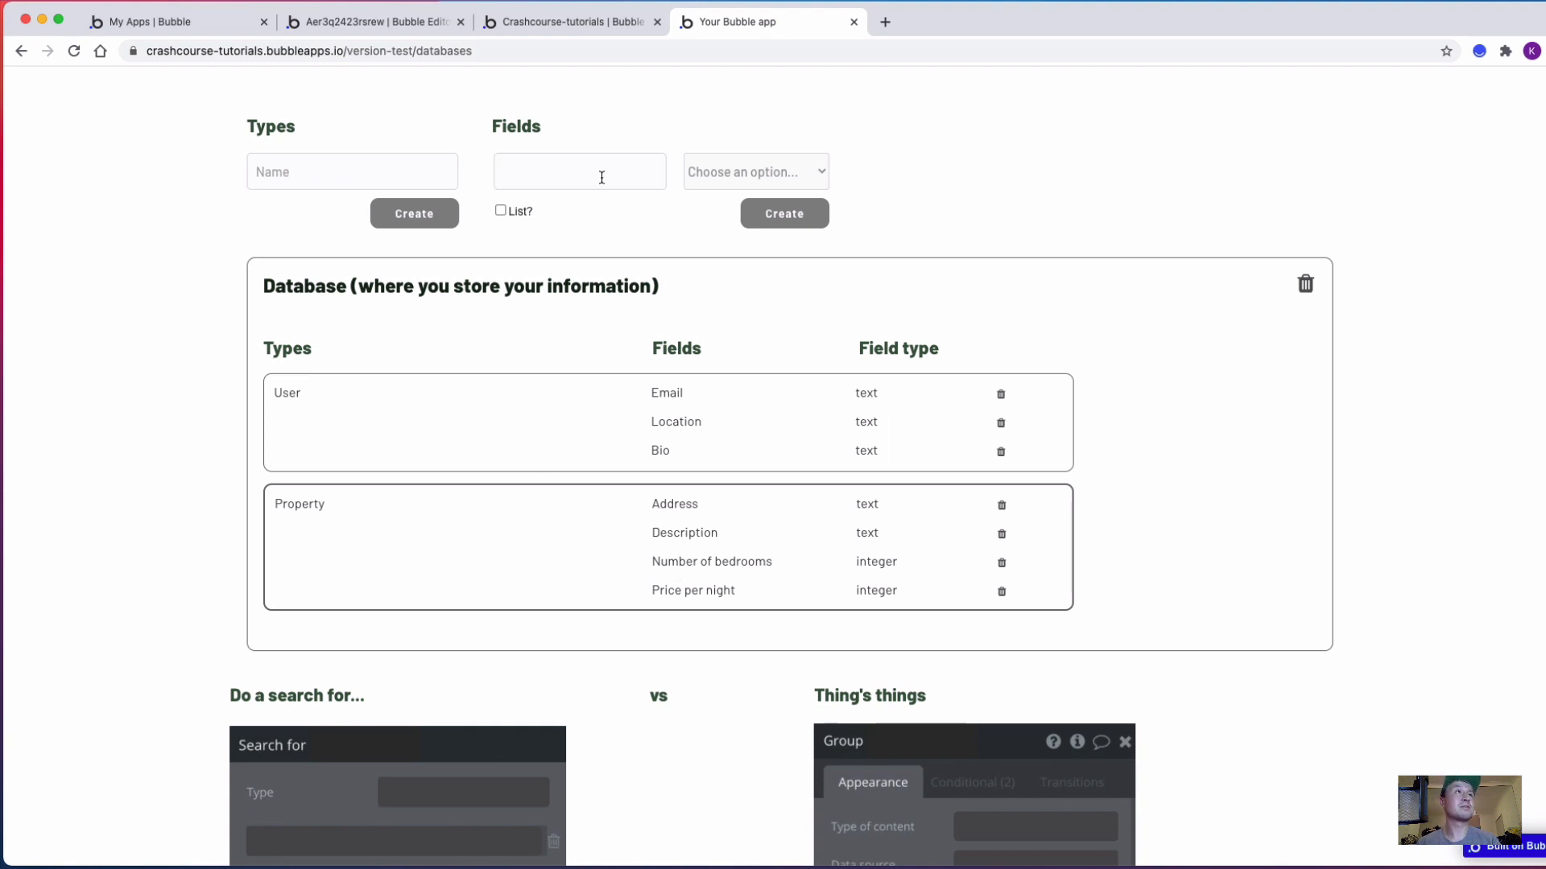
left_click(578, 175)
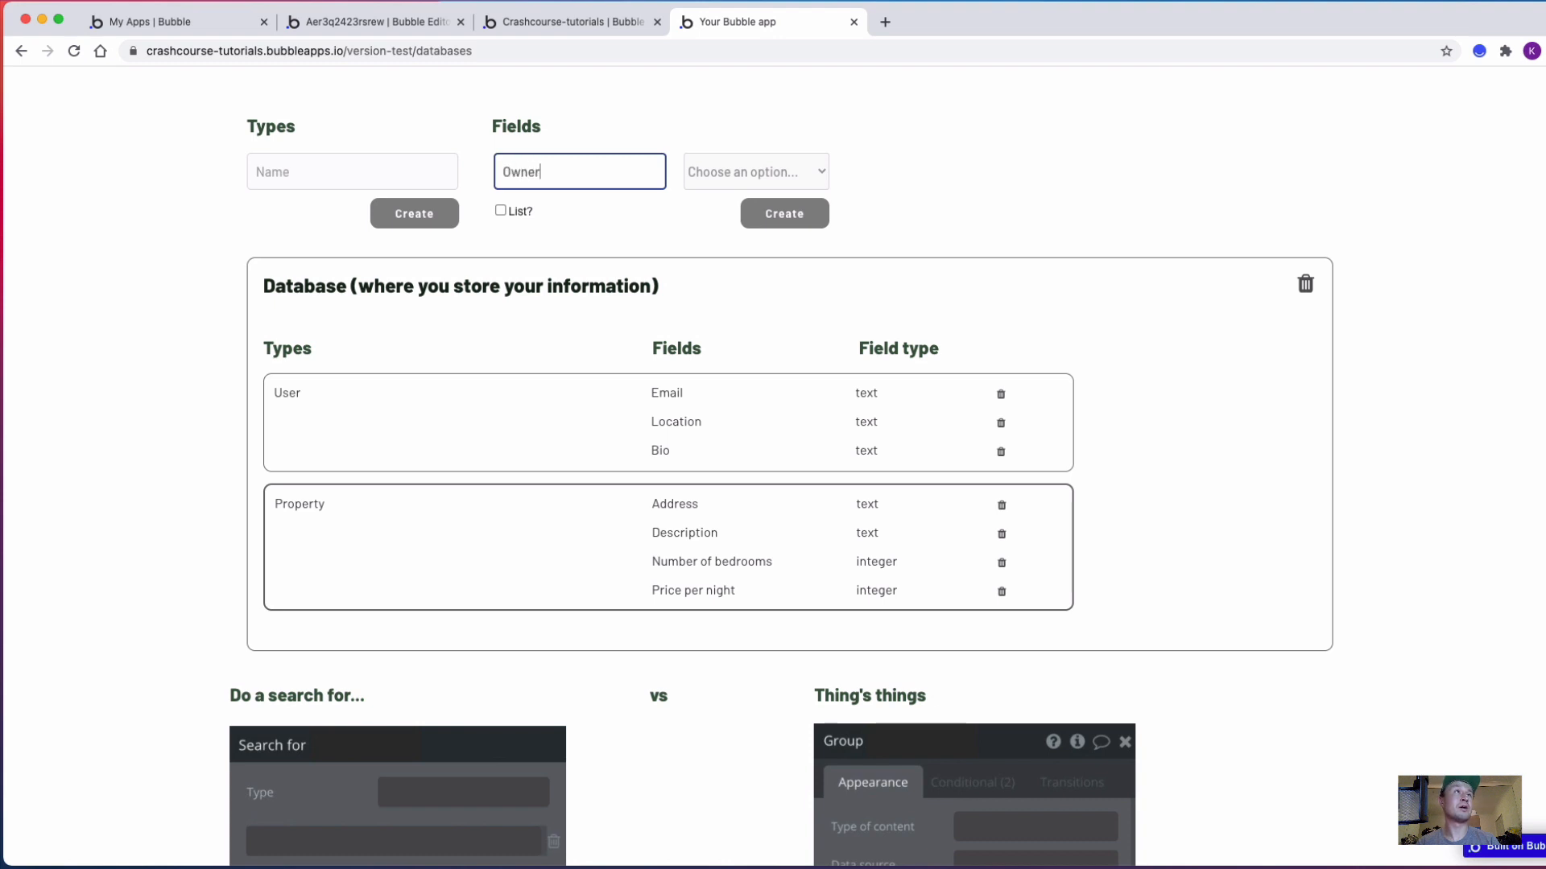
left_click(766, 170)
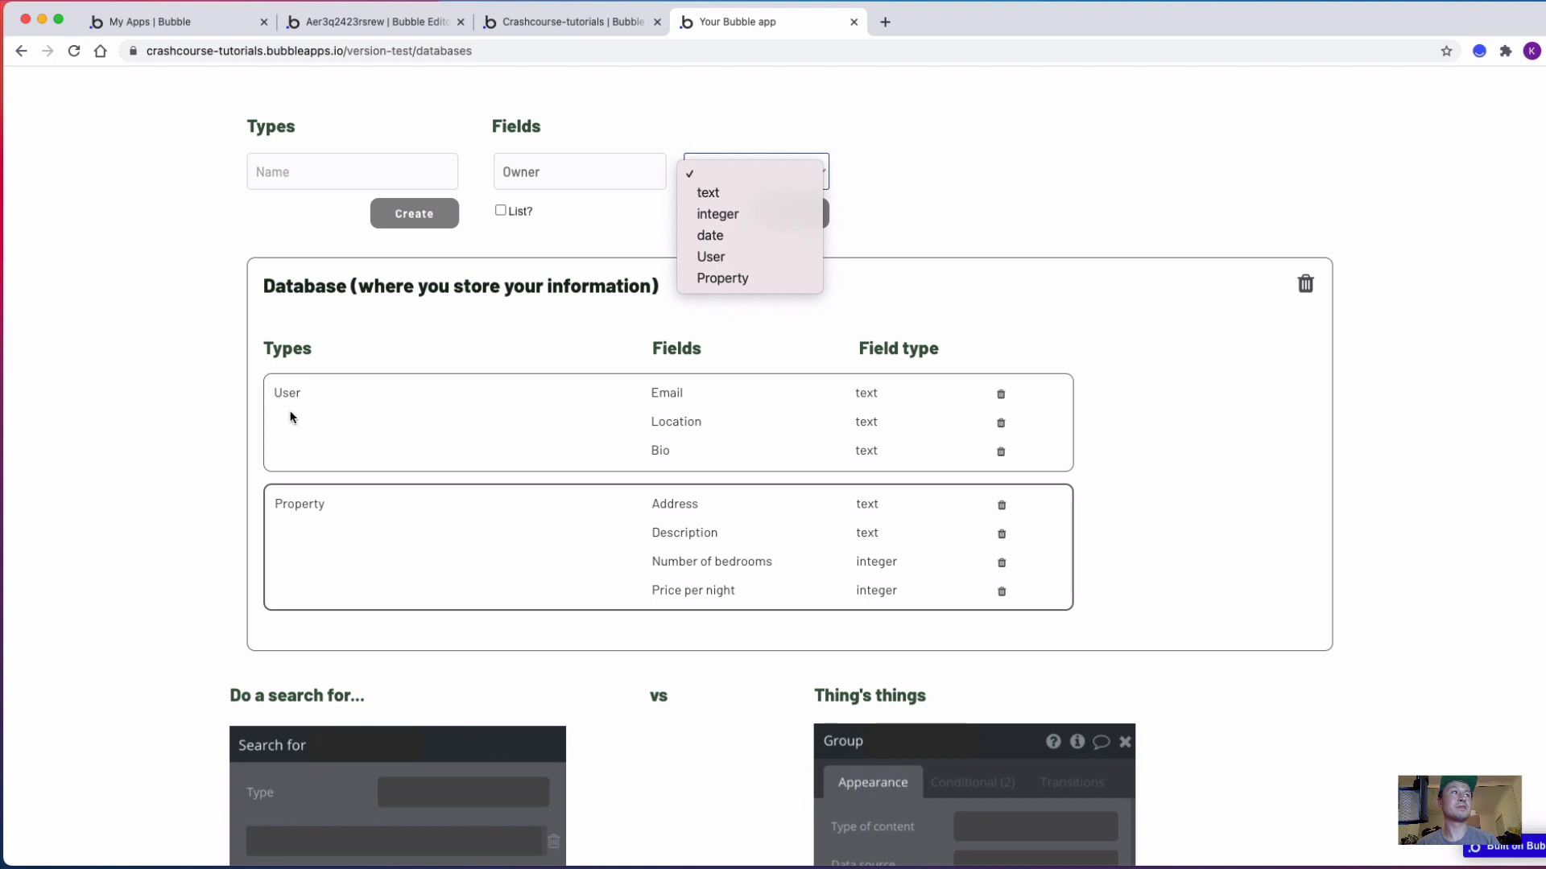
left_click(709, 257)
left_click(786, 217)
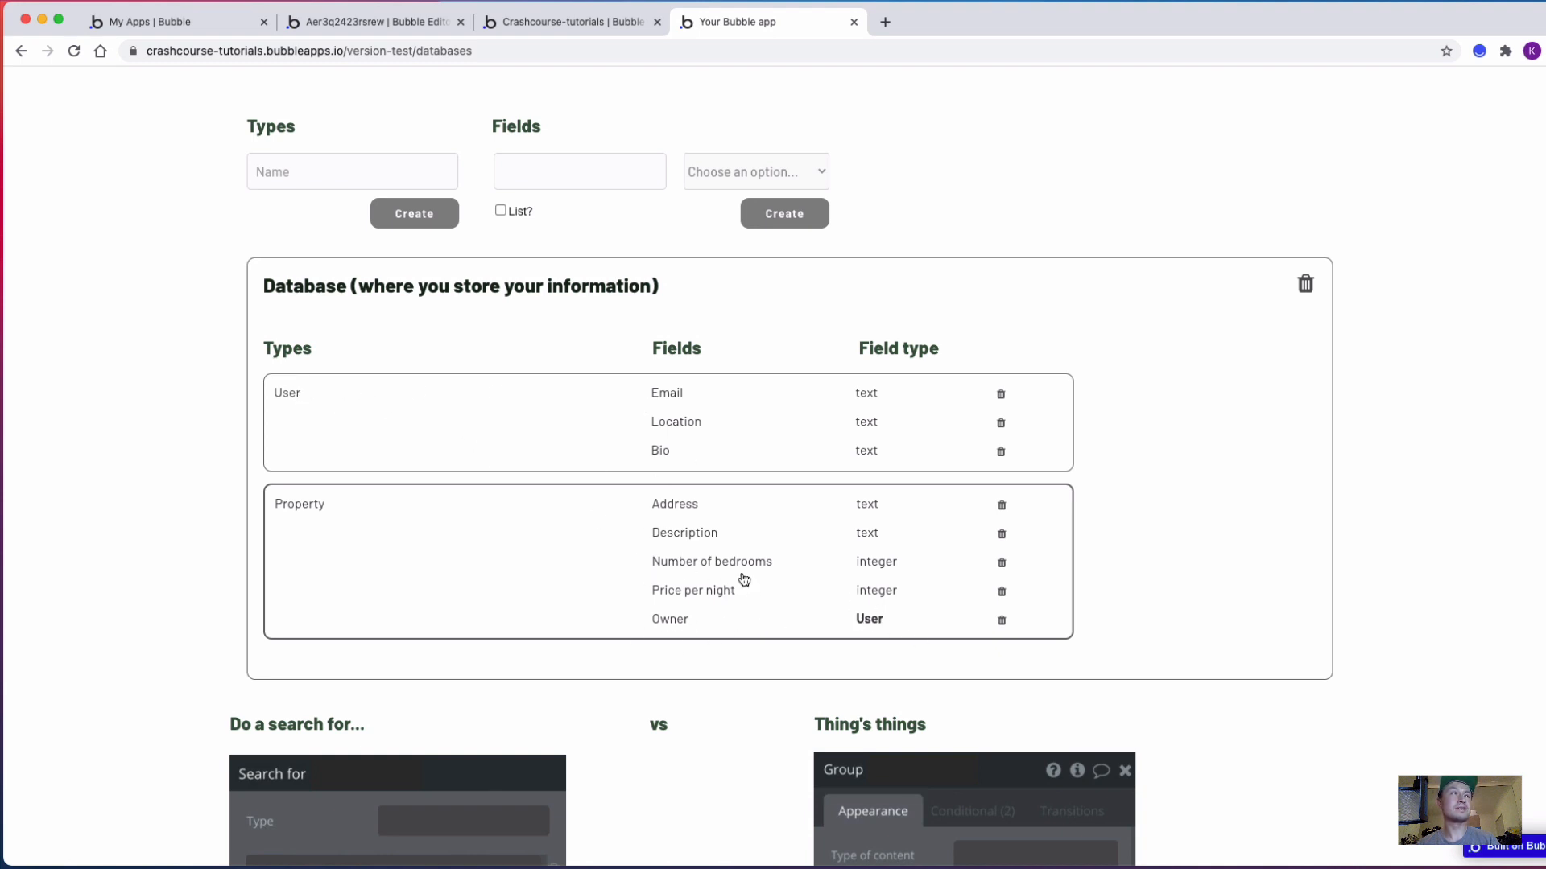
Add a text field named Owners email address to the Property type and delete that field again
left_click(576, 179)
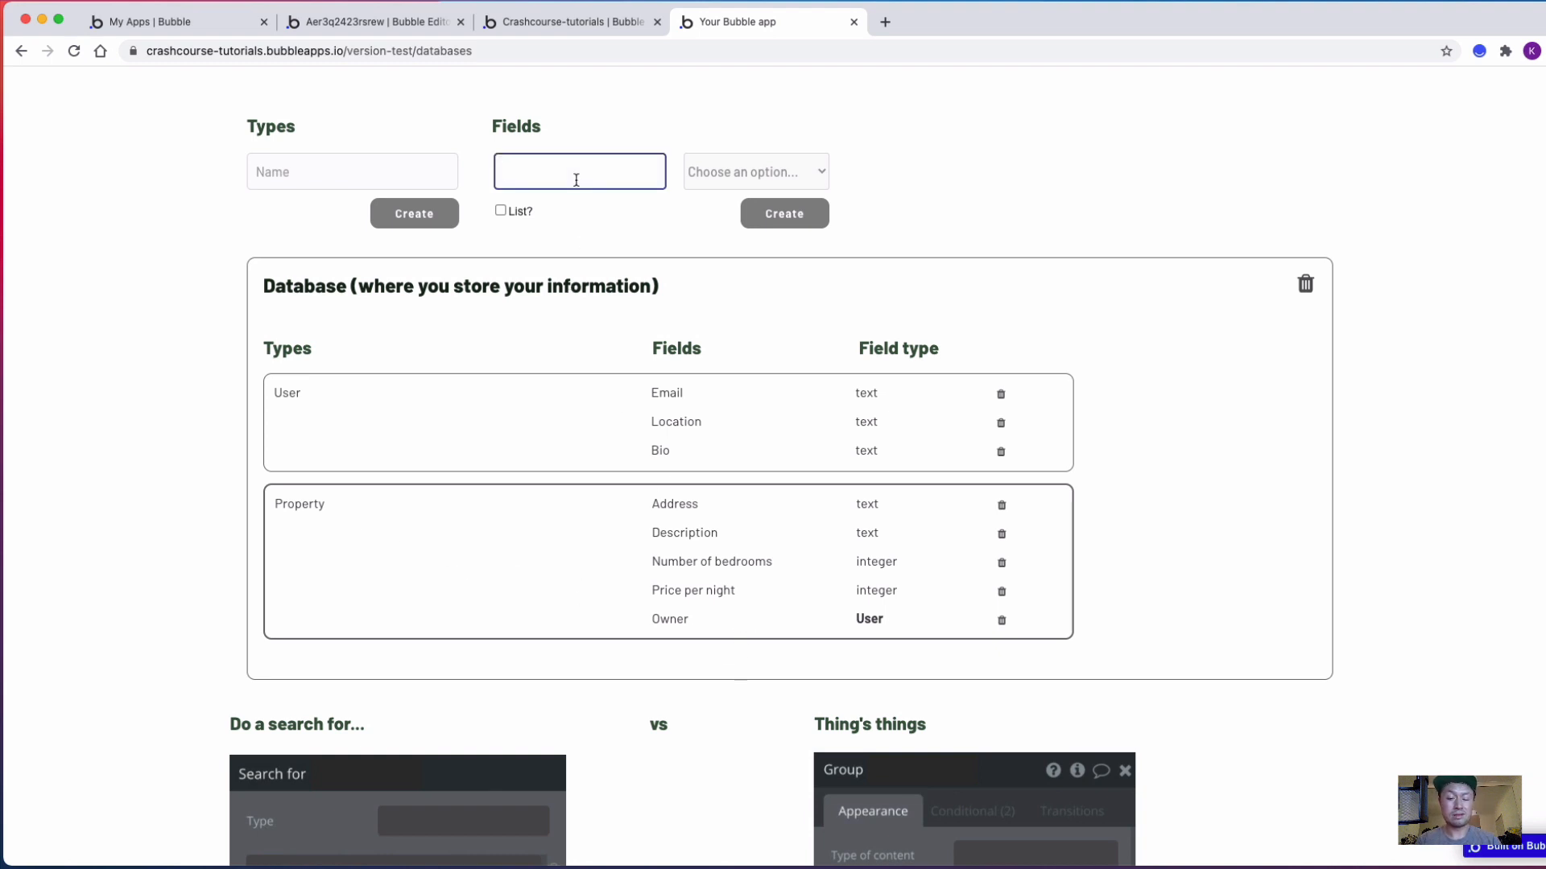
type("Ow")
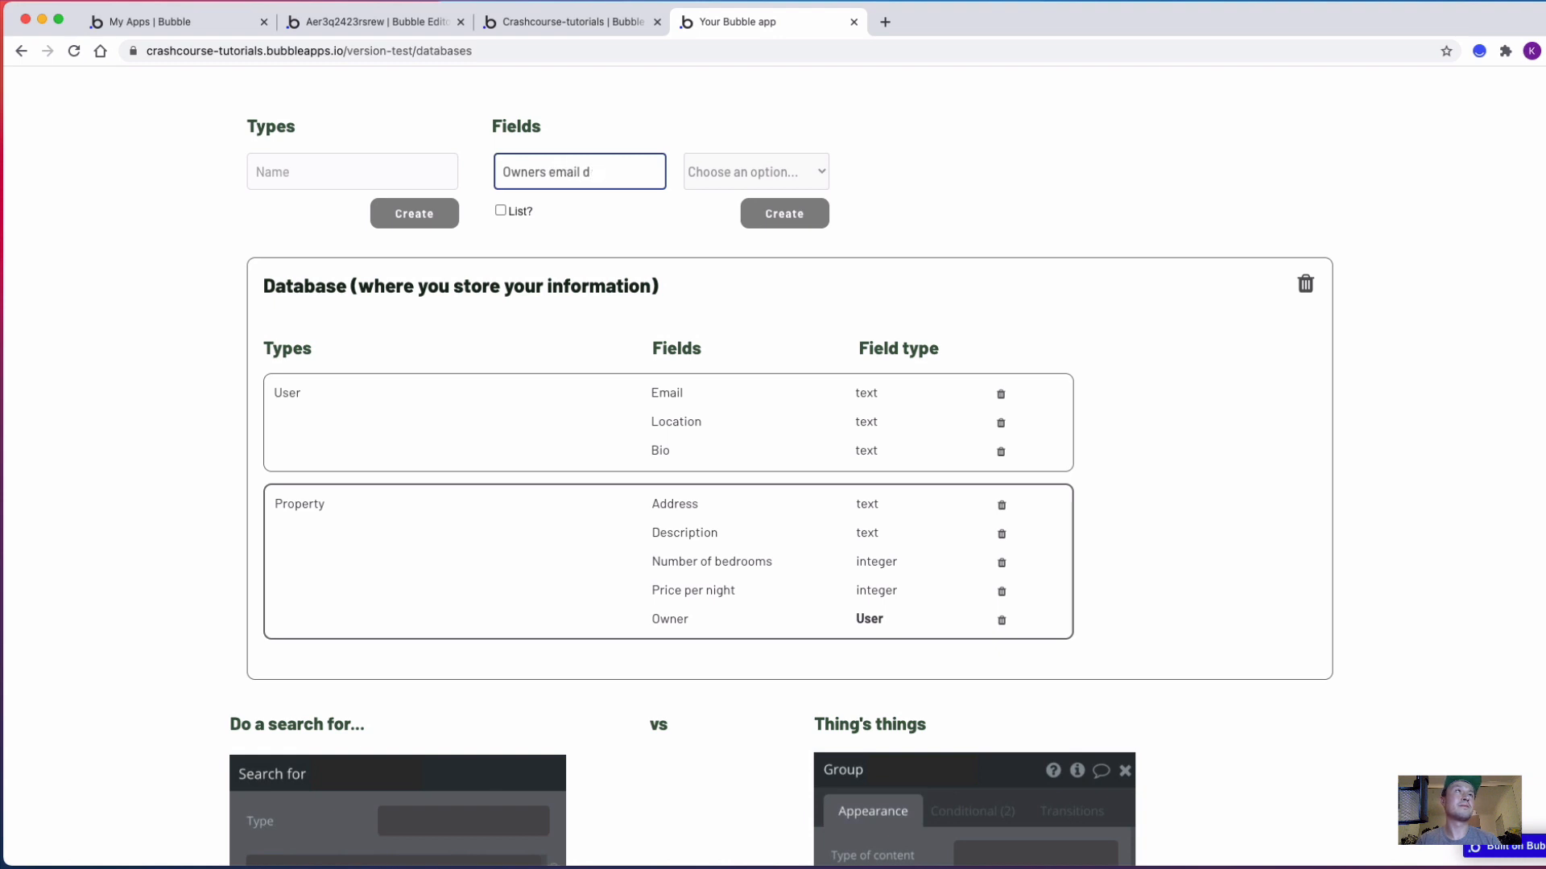
type("ners email address")
left_click(708, 171)
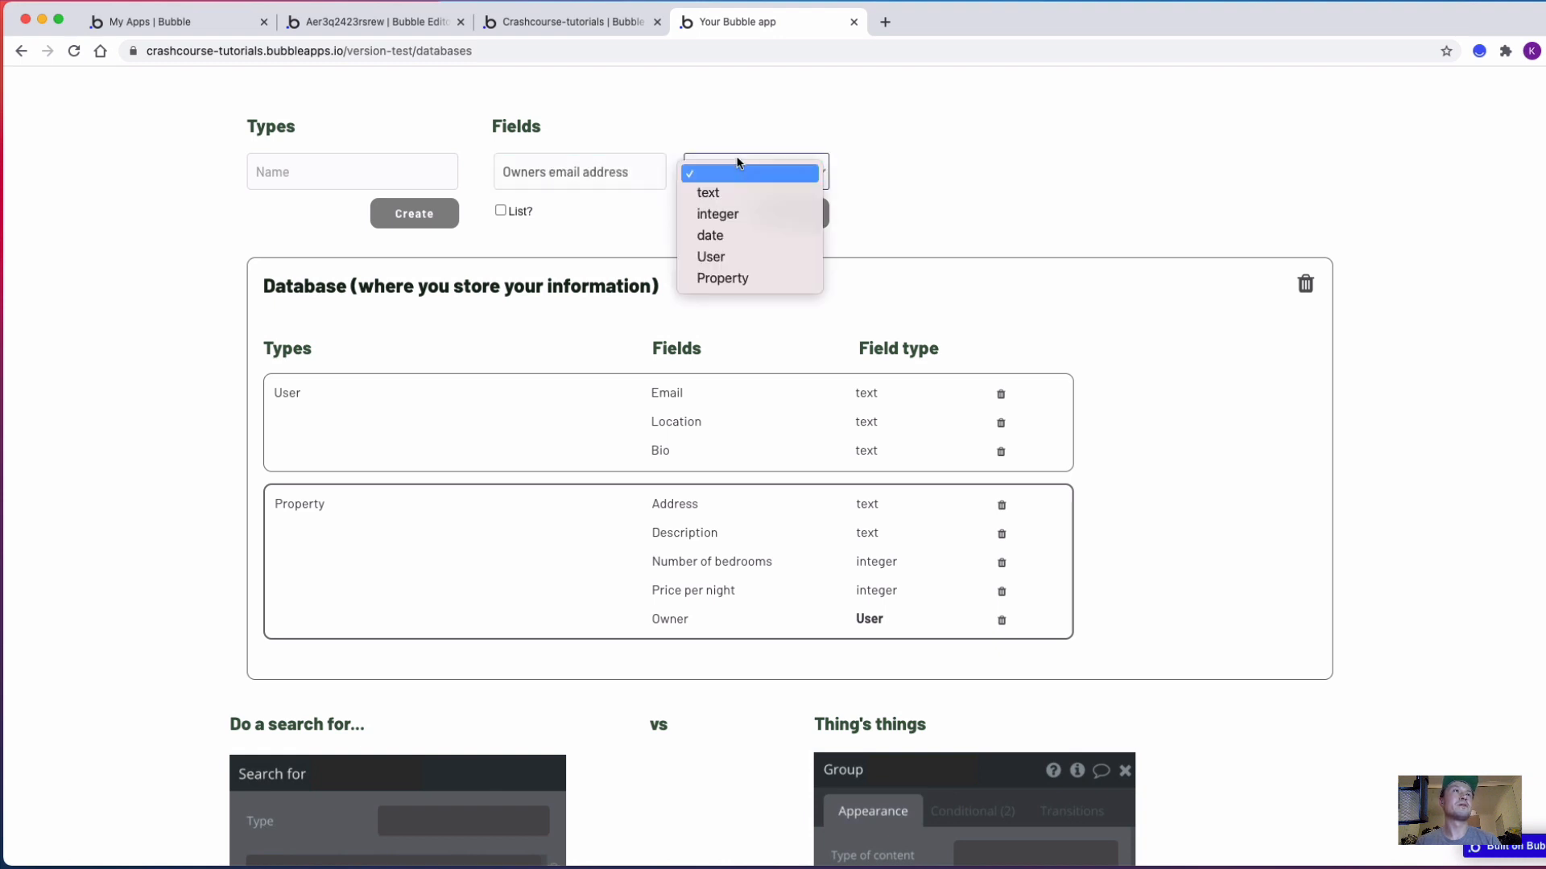
left_click(716, 193)
left_click(775, 214)
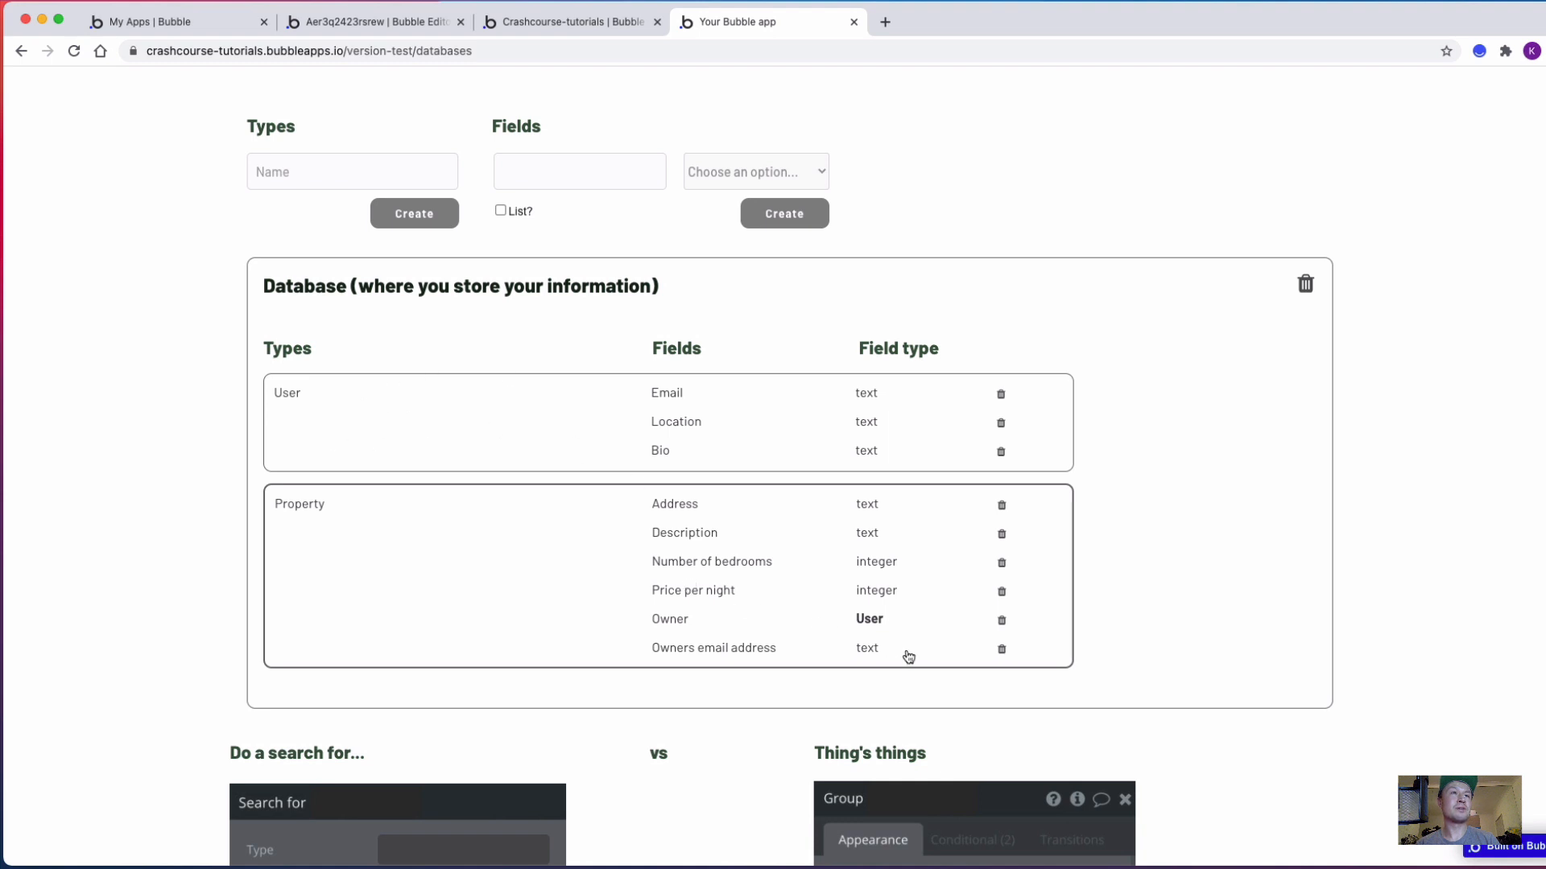
left_click(1001, 649)
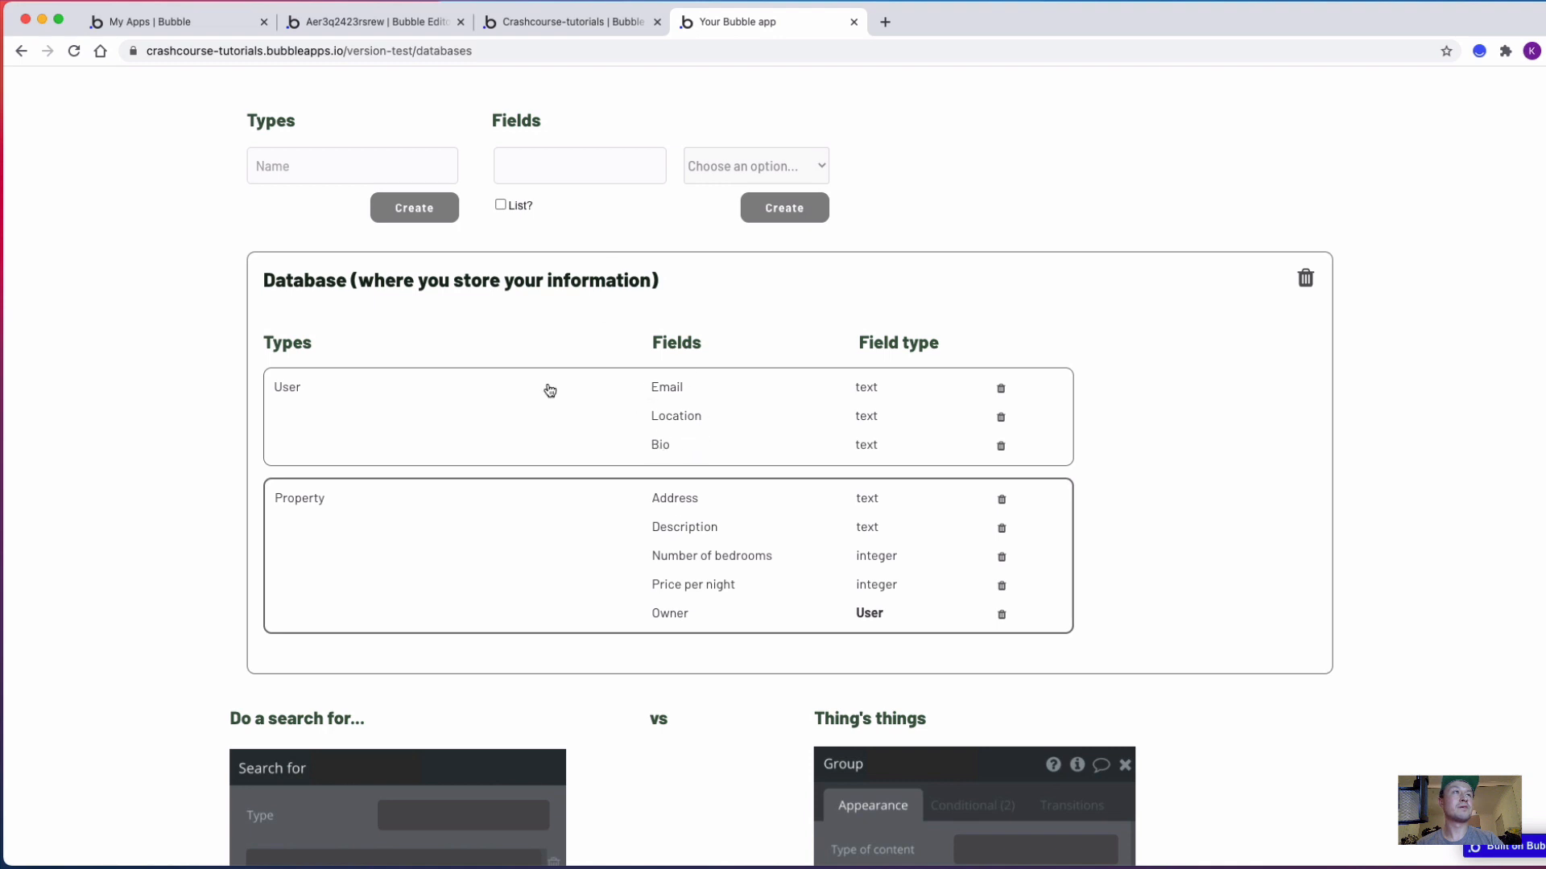
Add a non-list field named Property with field type Property to the User type and delete it again
left_click(563, 153)
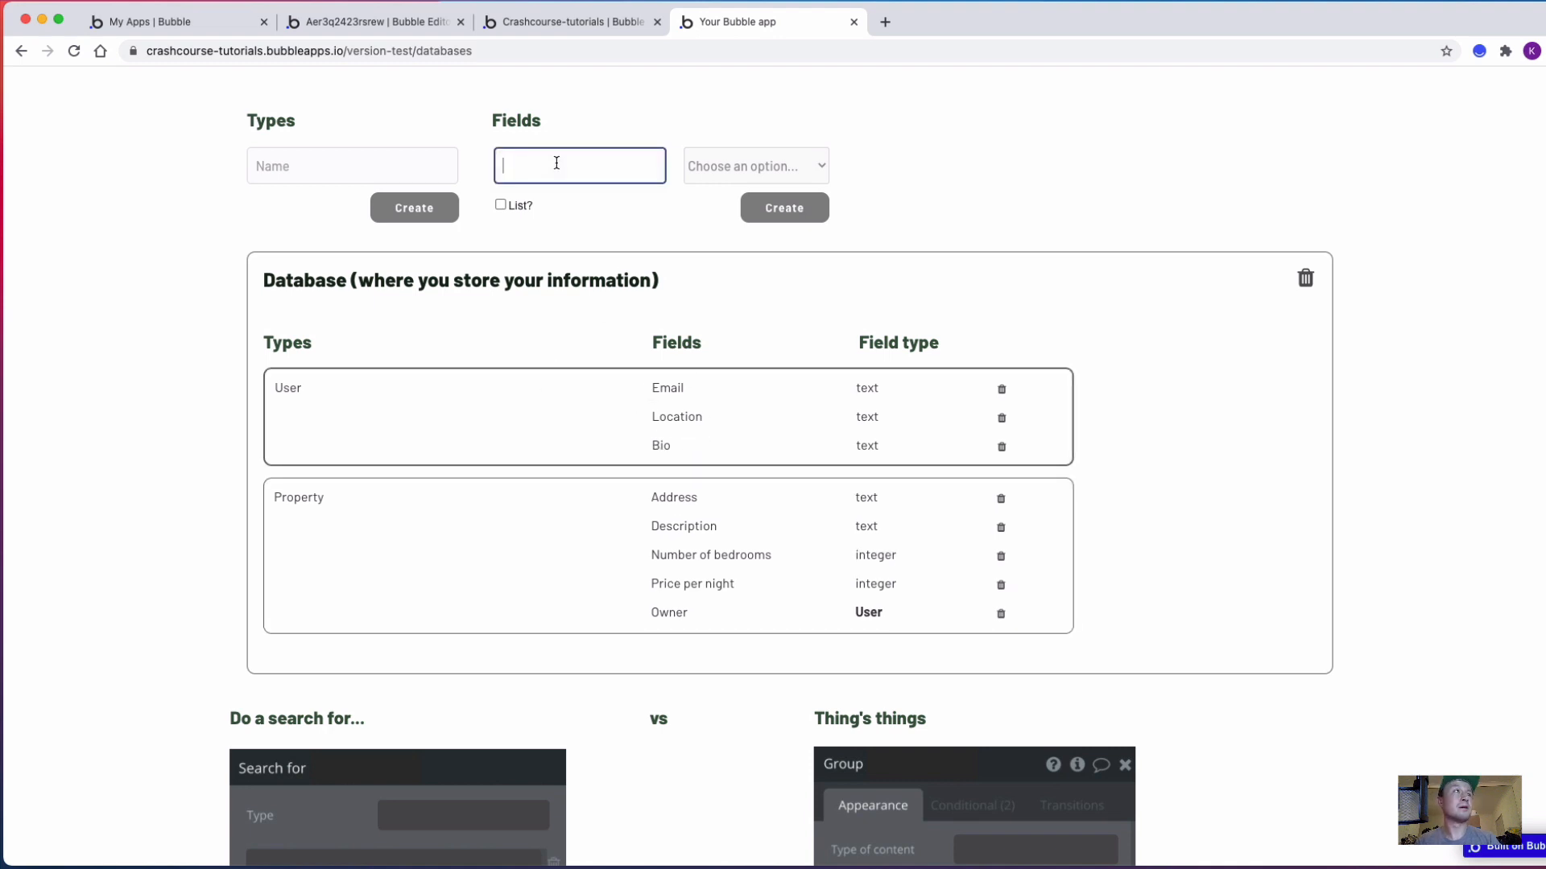
type("Proper")
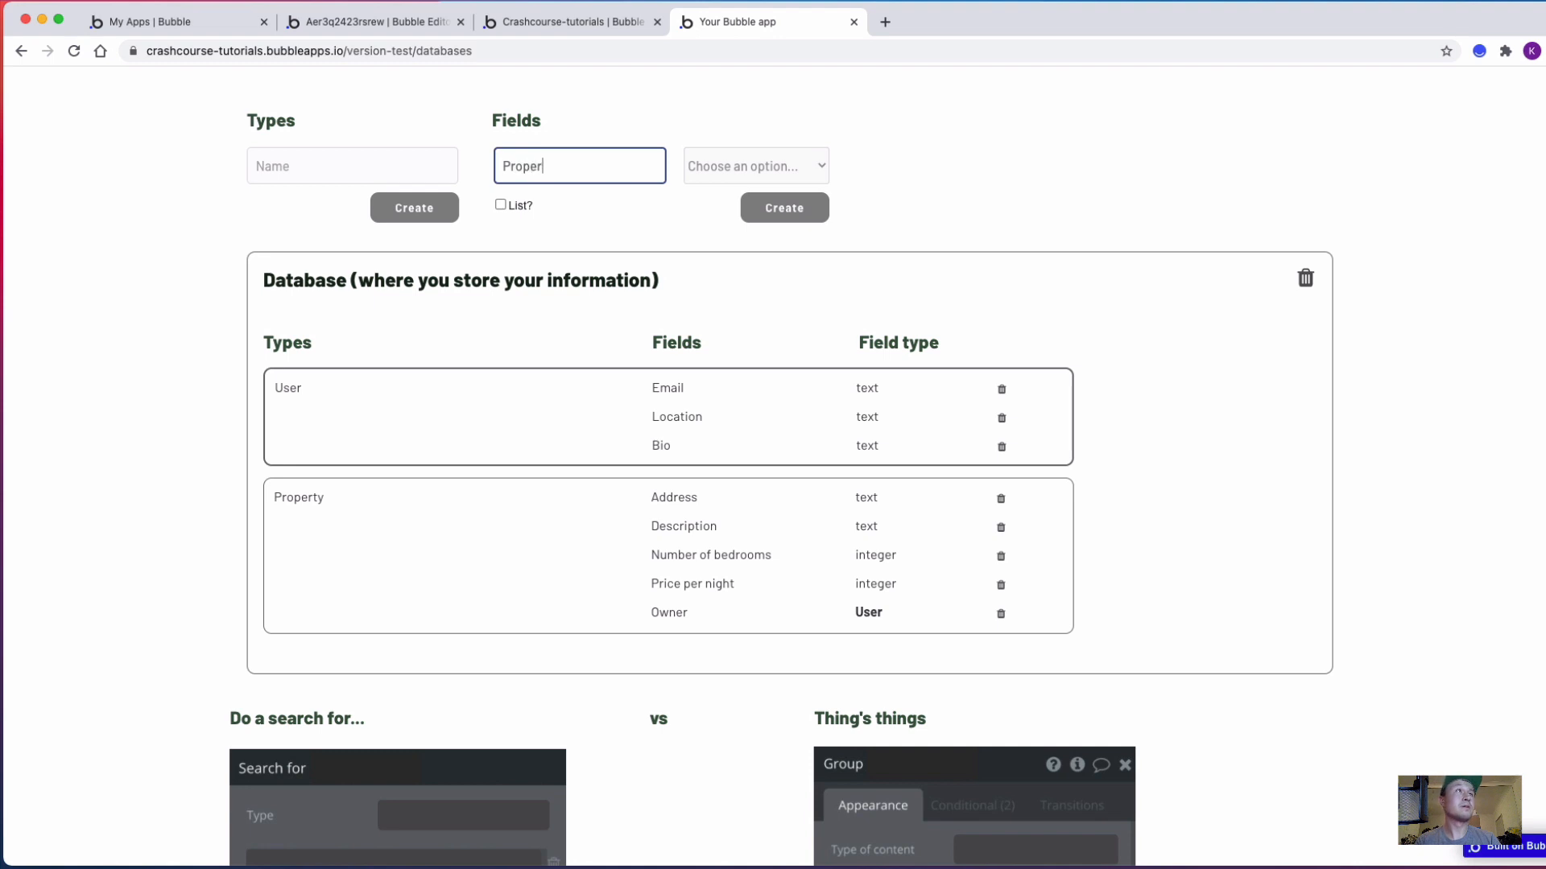
type("ty")
left_click(716, 165)
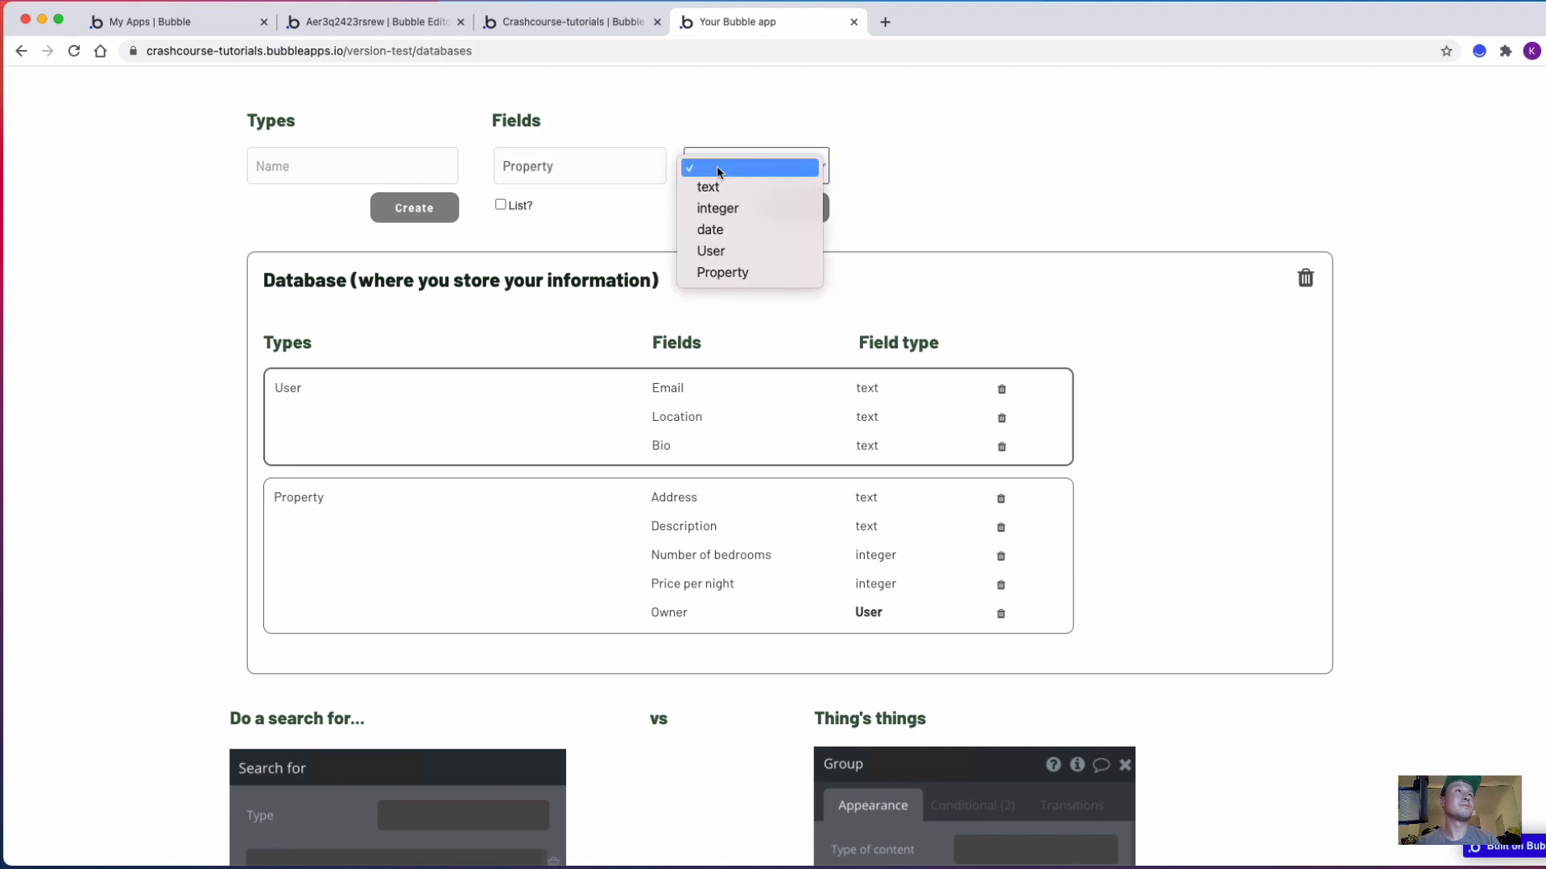
left_click(751, 272)
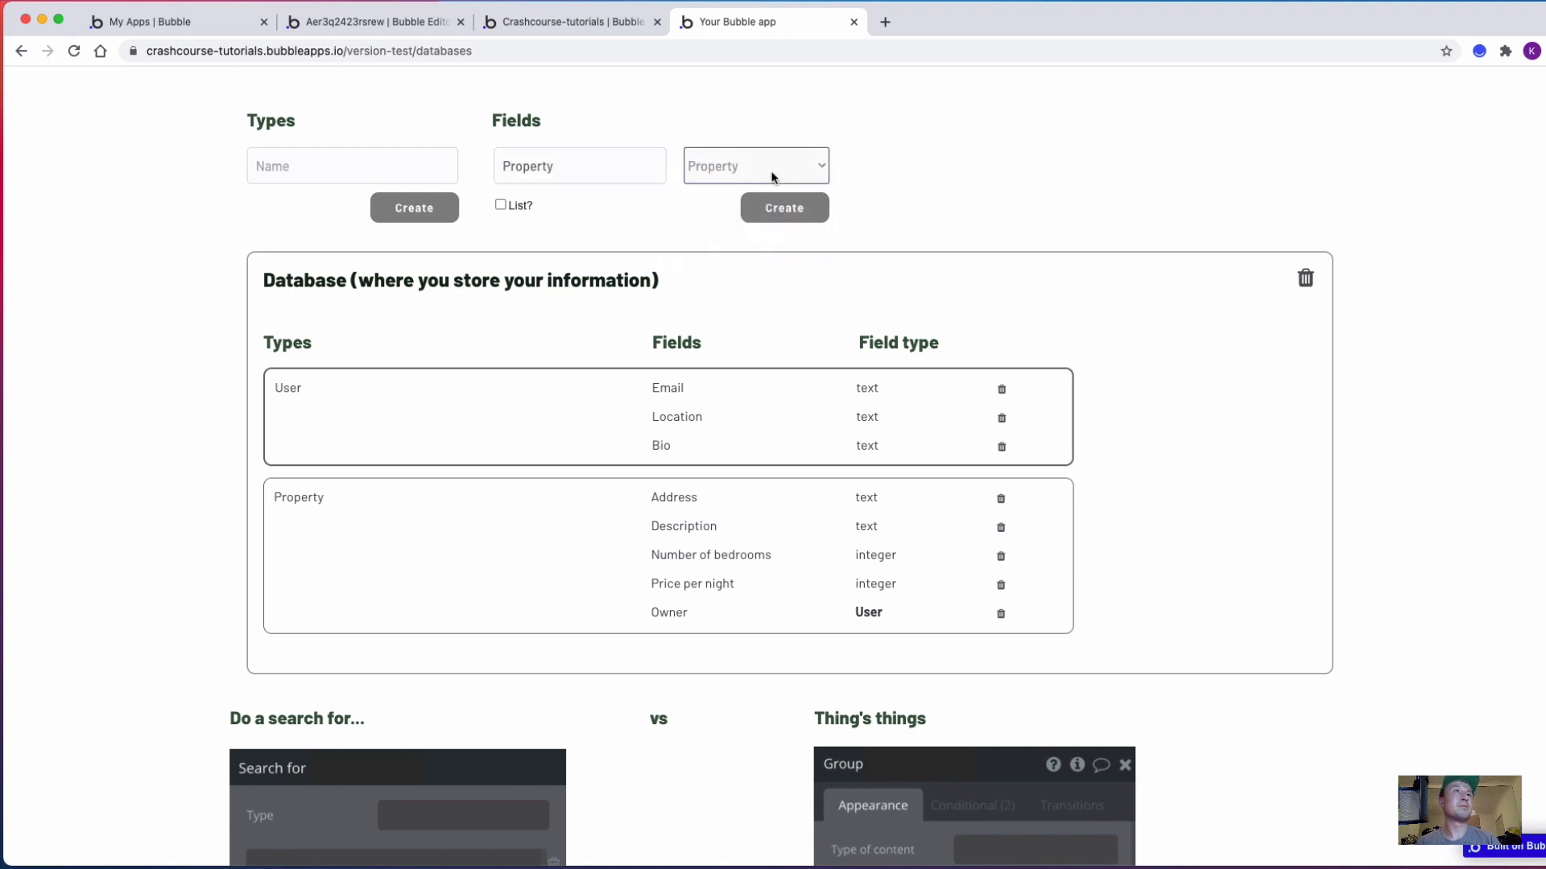
left_click(782, 208)
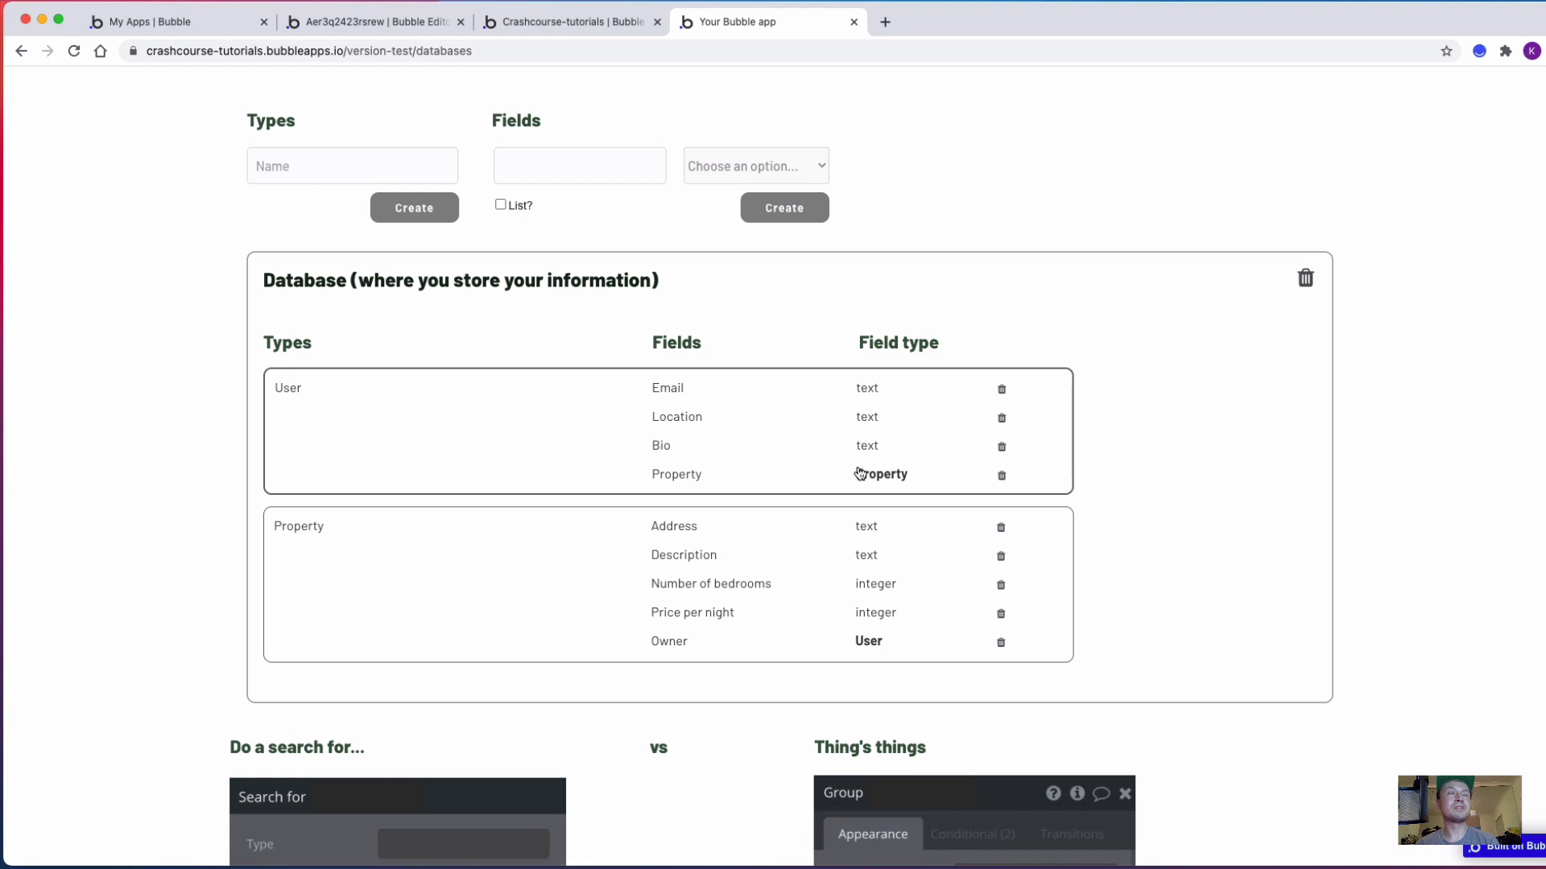
left_click(1002, 478)
Add a list field named Property with field type Property to the User type
left_click(539, 163)
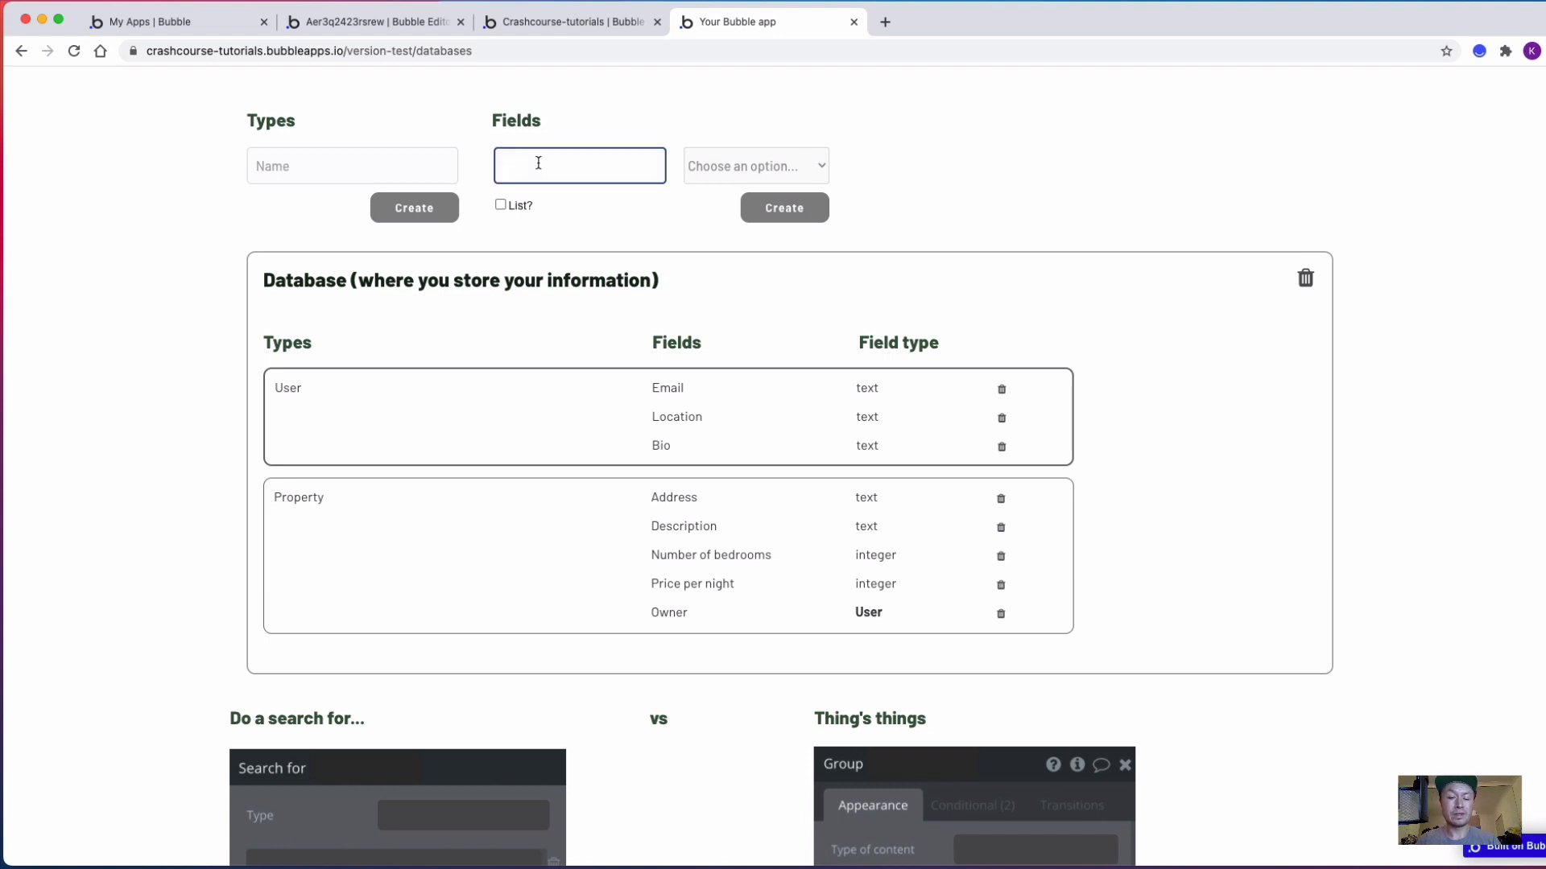
type("Property")
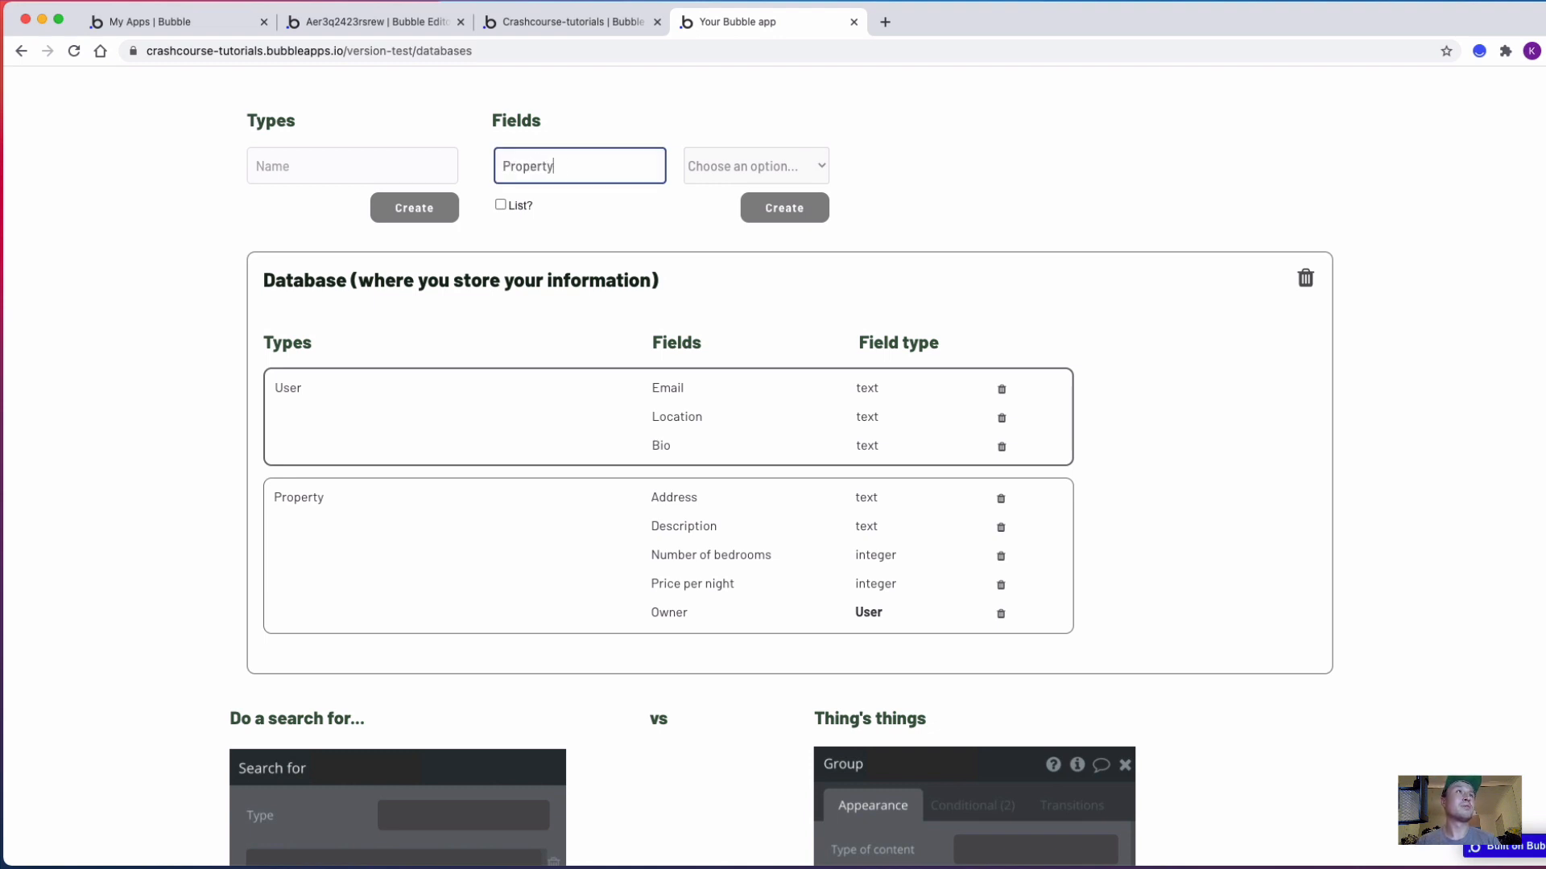
left_click(723, 163)
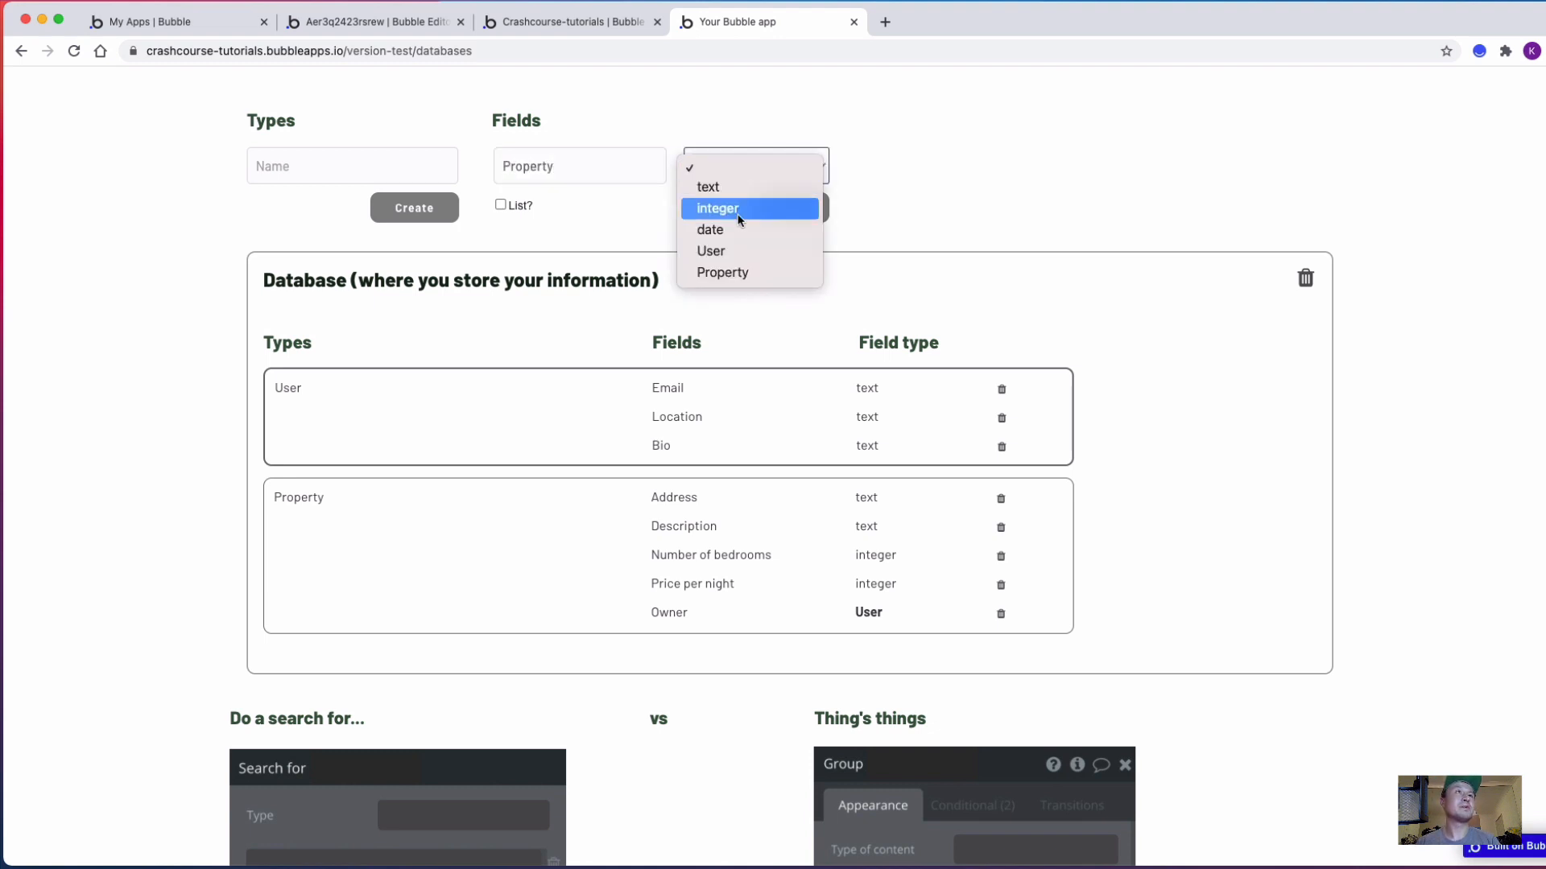
left_click(737, 274)
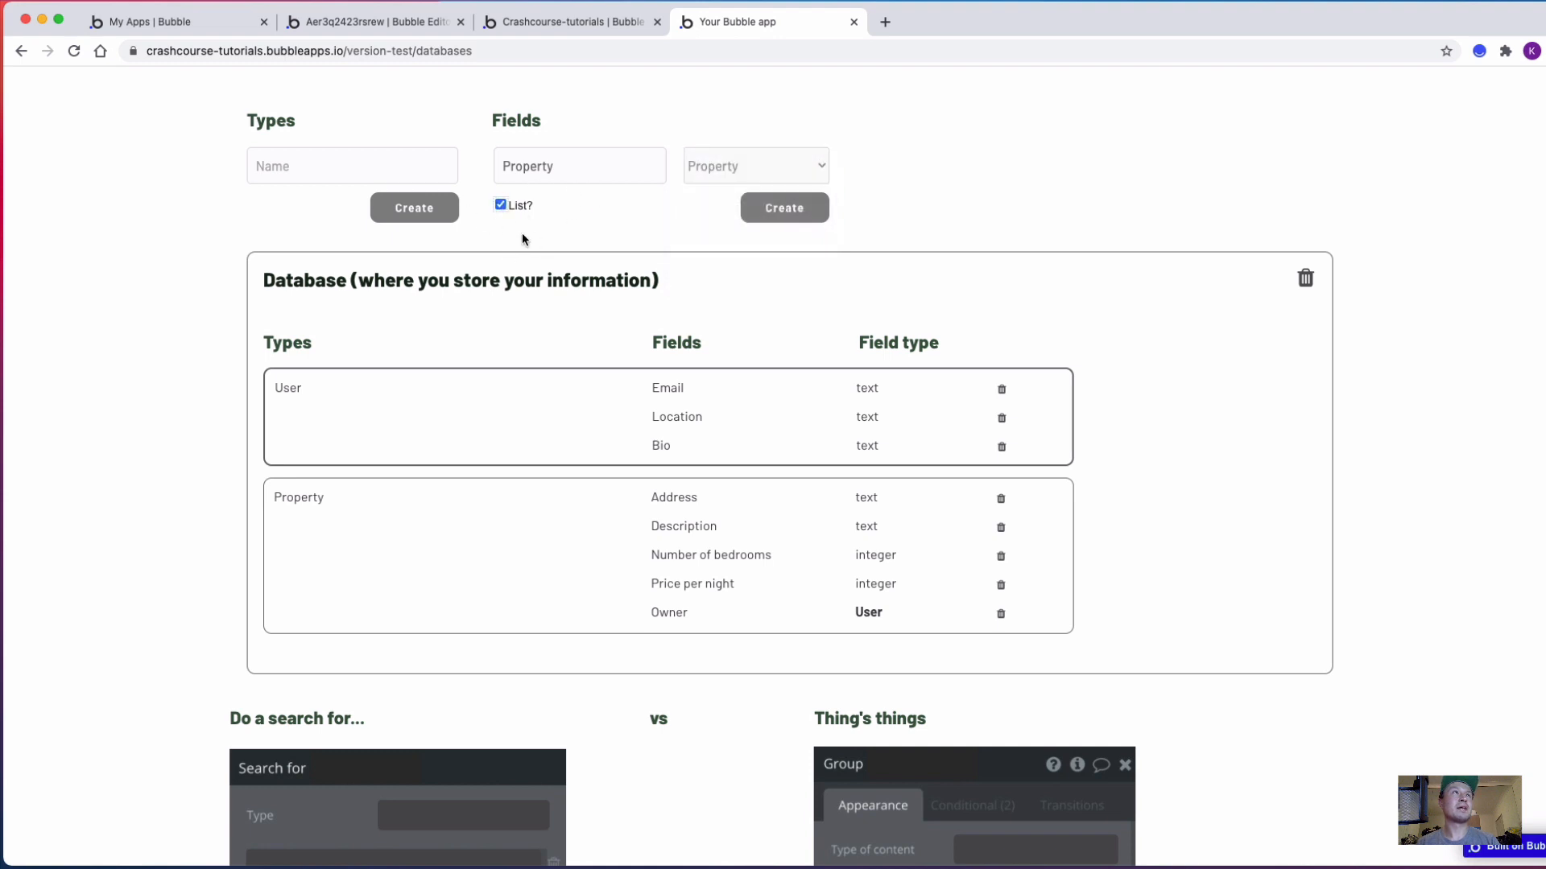
left_click(785, 211)
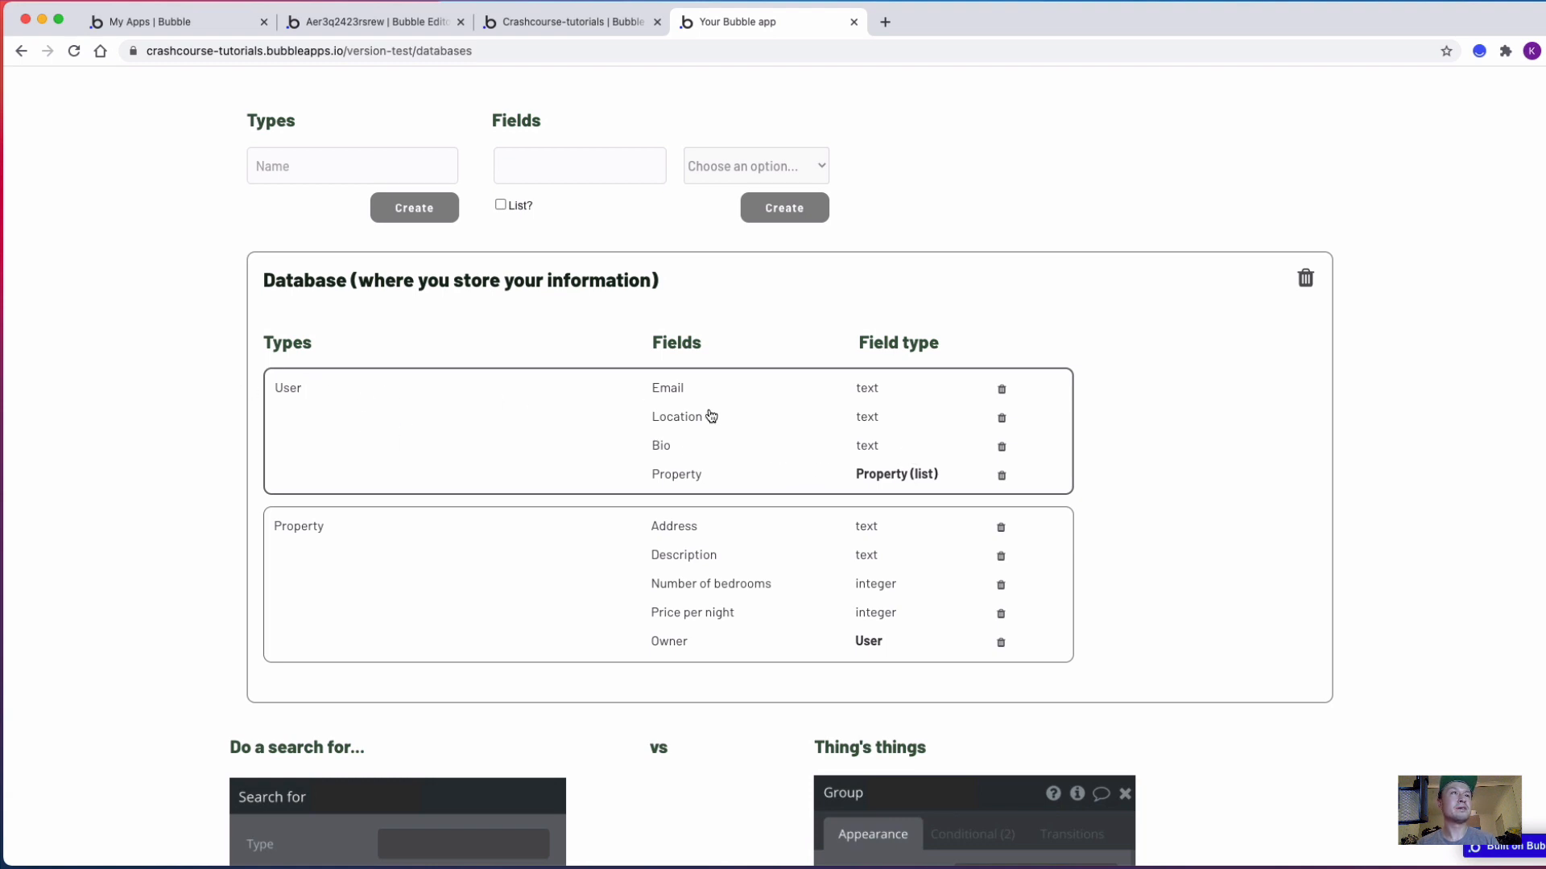
In the Thing's things example, set the group's type of content to Property and its data source to Current user's properties
scroll(710, 414, "down", 5)
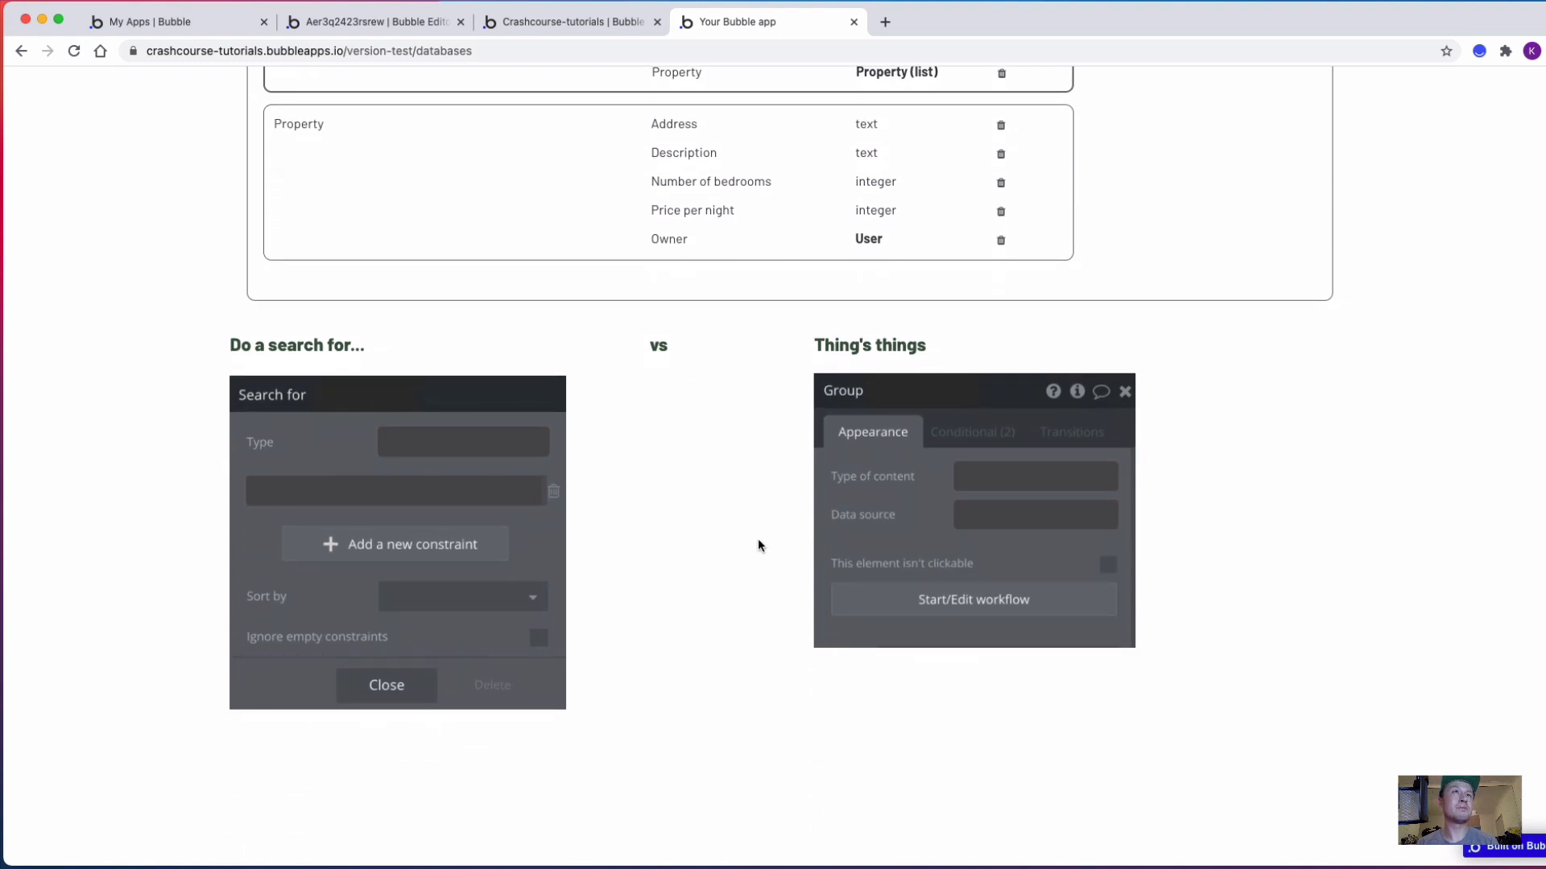
scroll(683, 534, "up", 2)
scroll(683, 533, "up", 1)
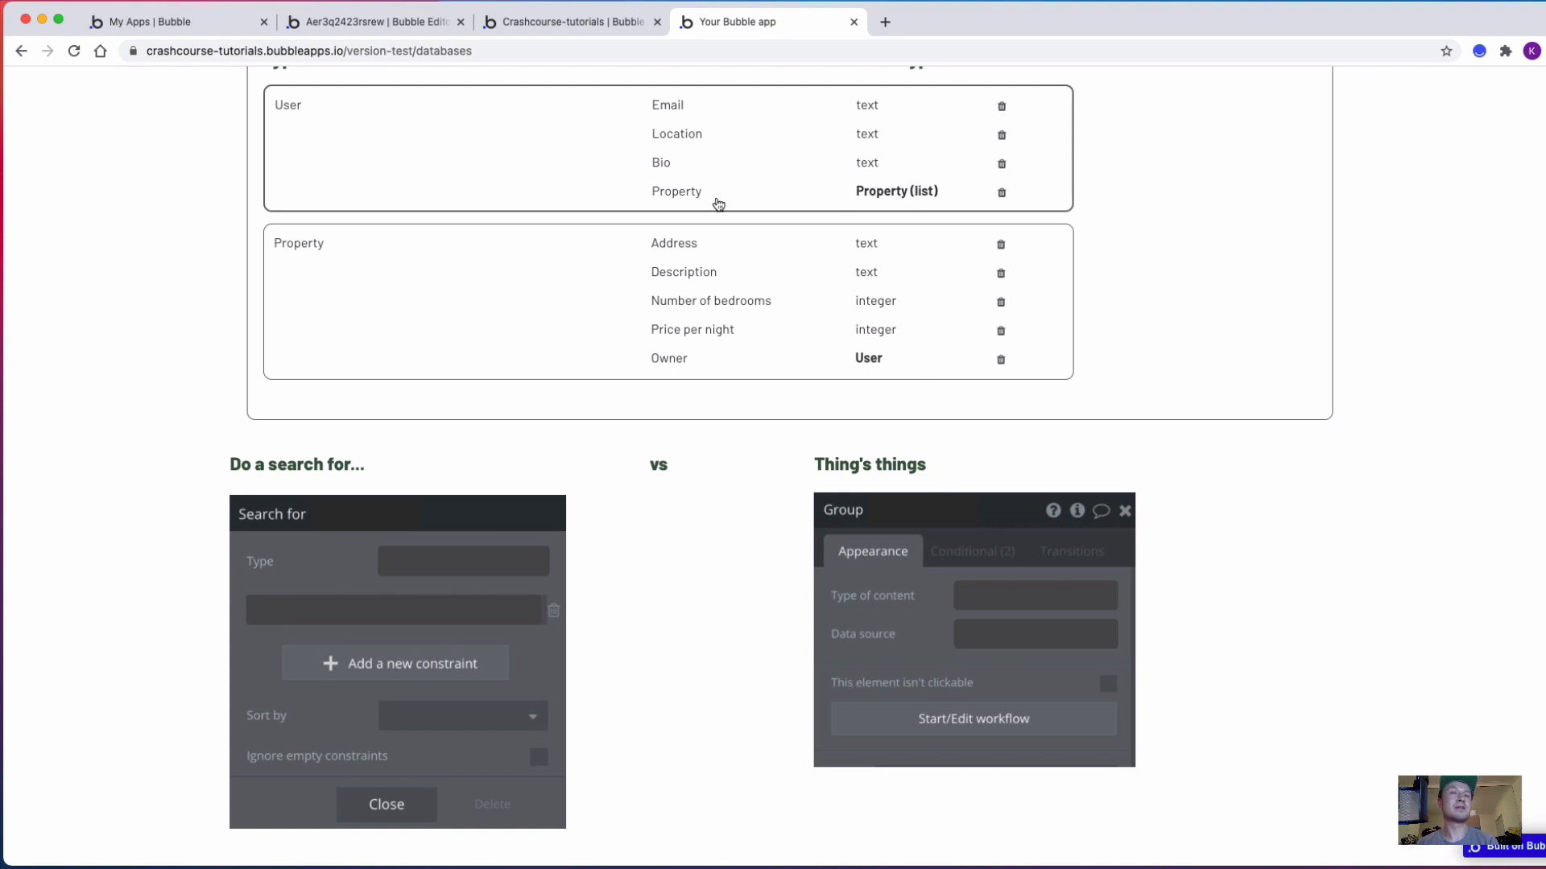
left_click(991, 602)
type("Property")
left_click(1019, 635)
type("Cur")
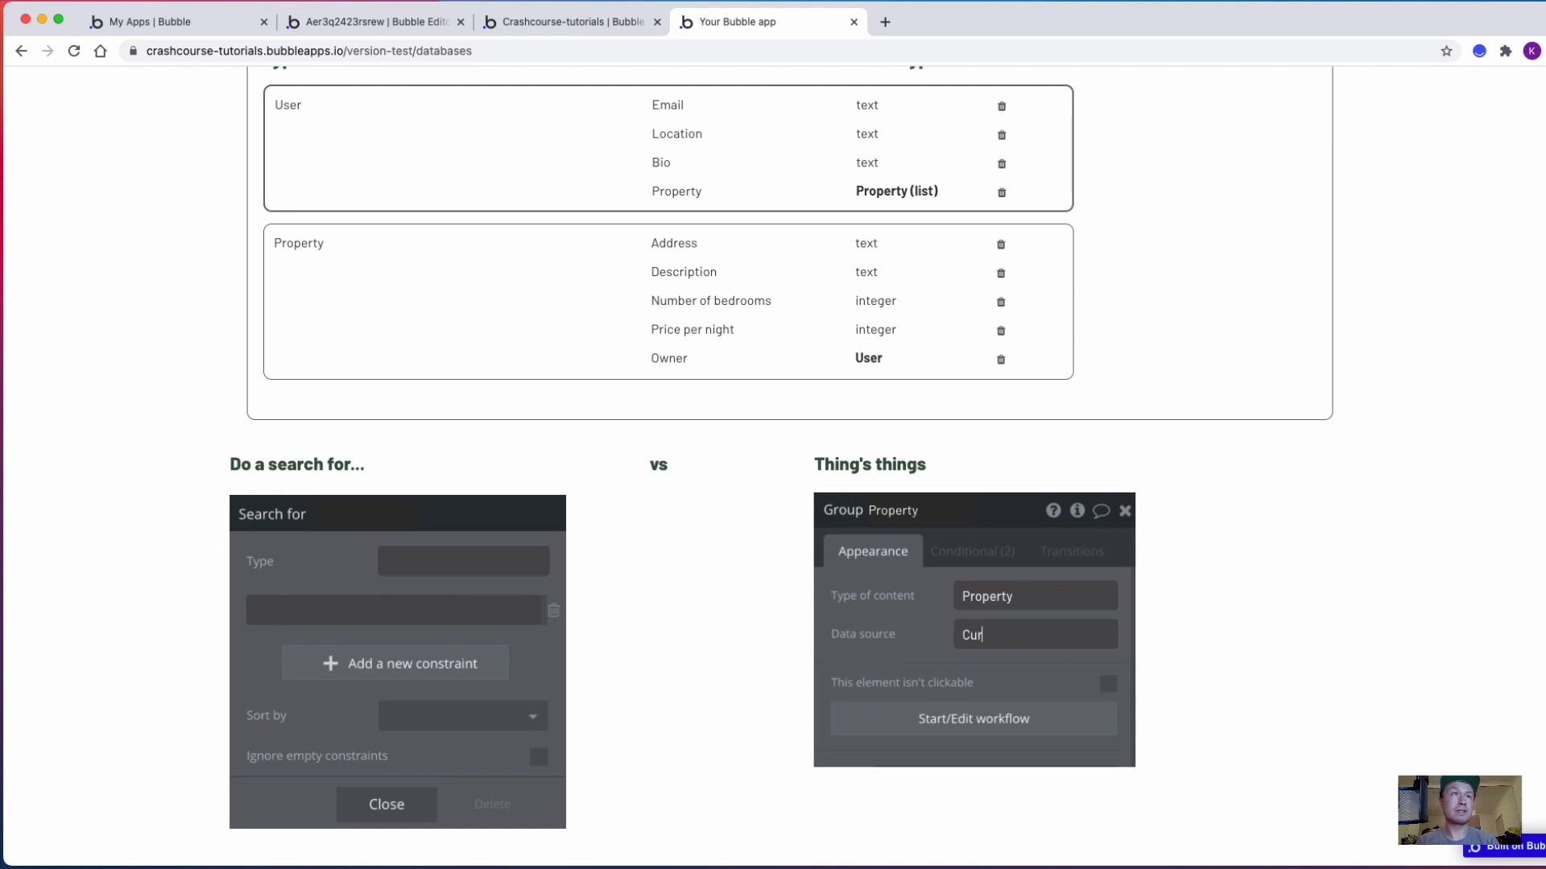
type("rent user")
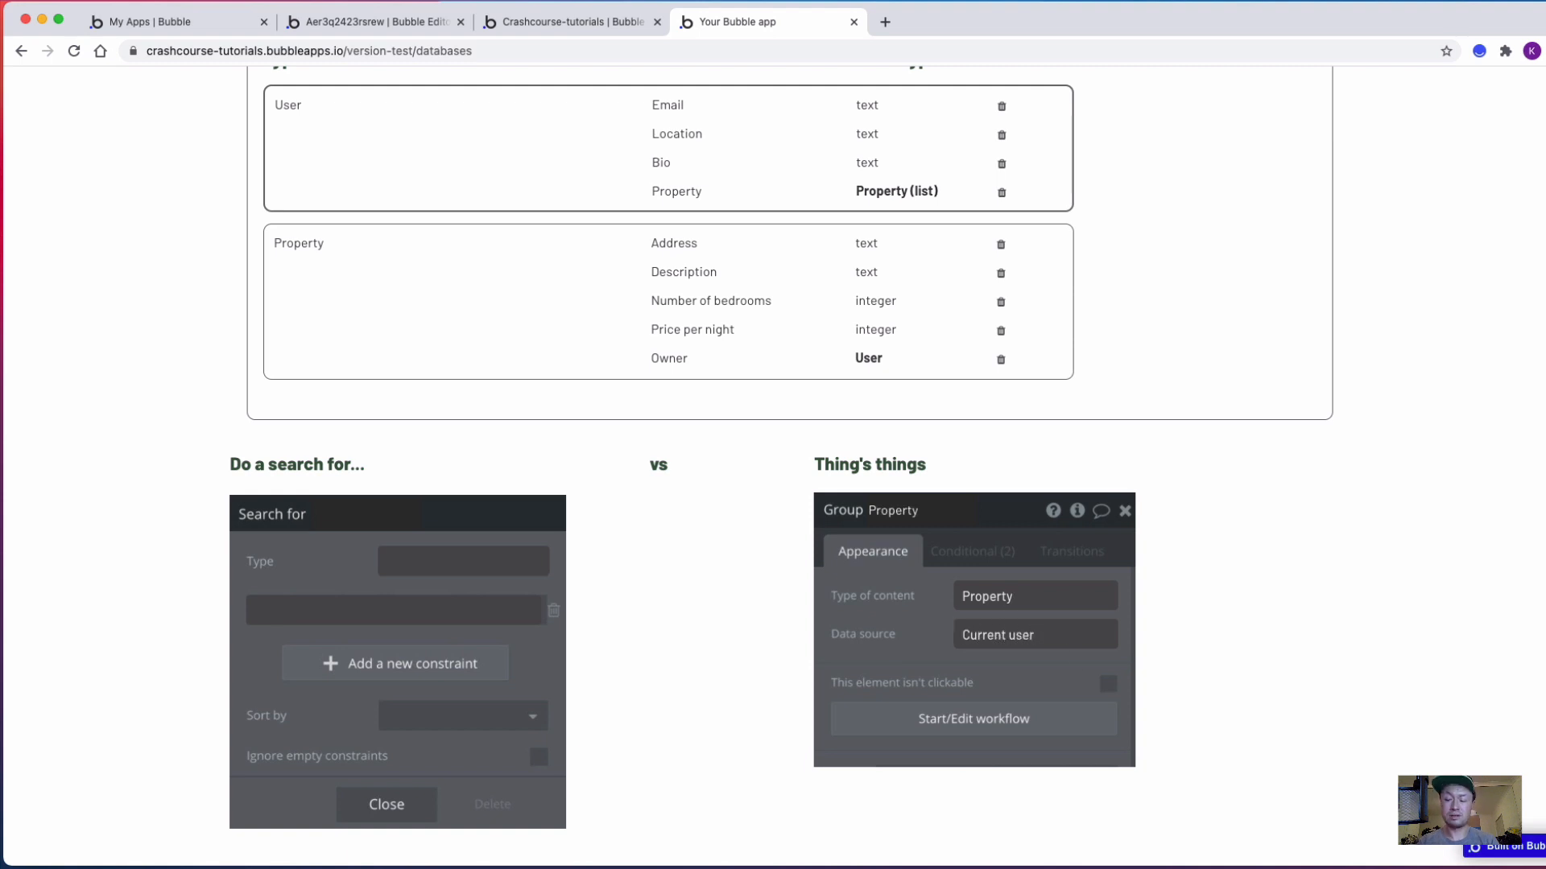
type("'s properties")
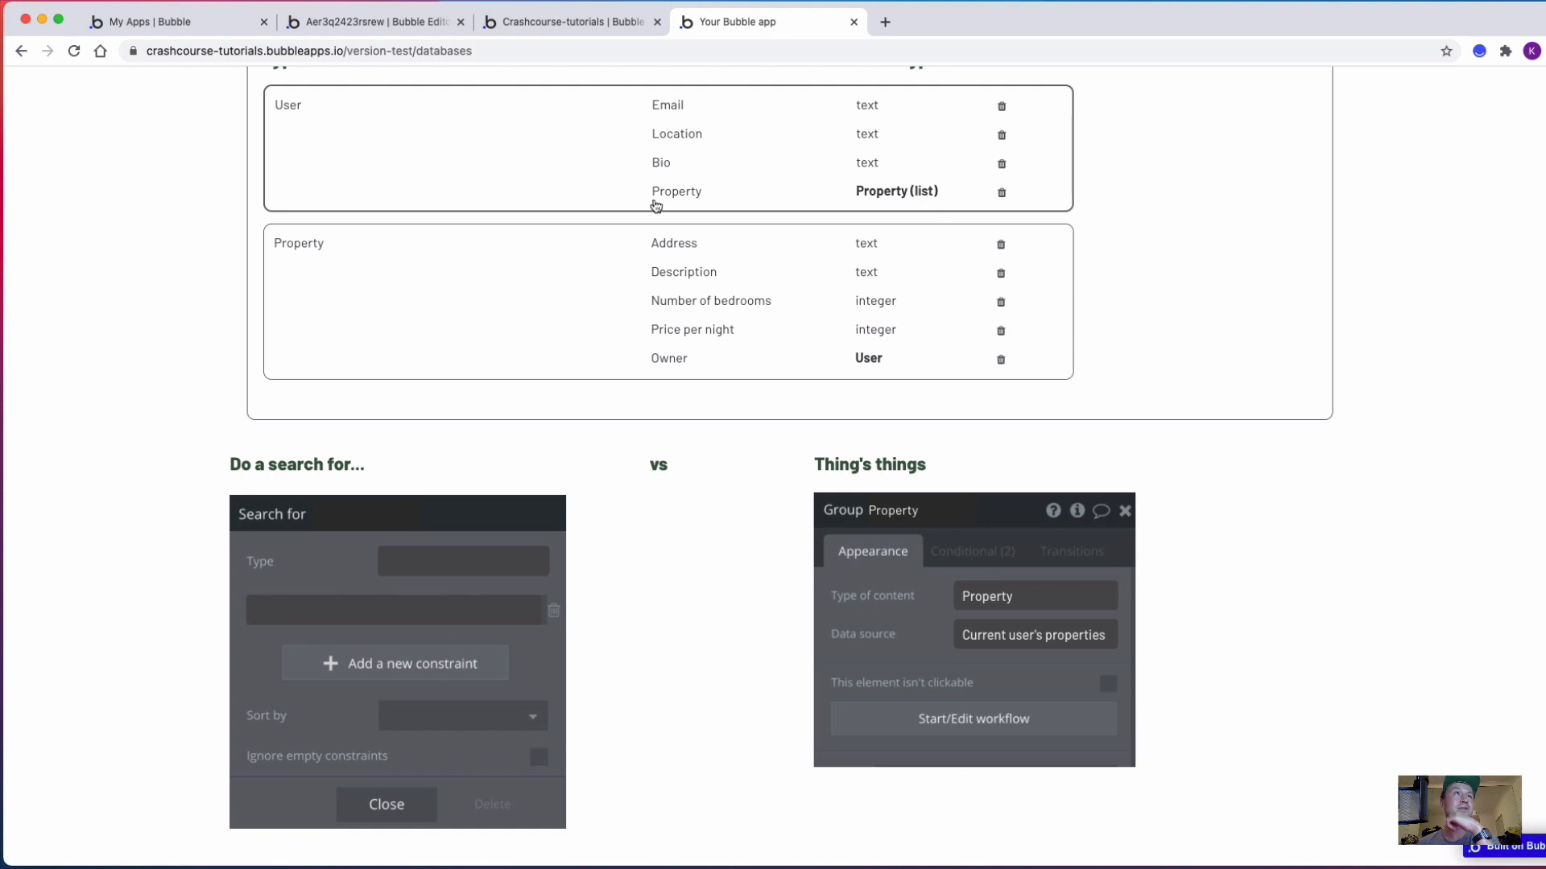
Delete the Property list field from the User type
left_click(1001, 192)
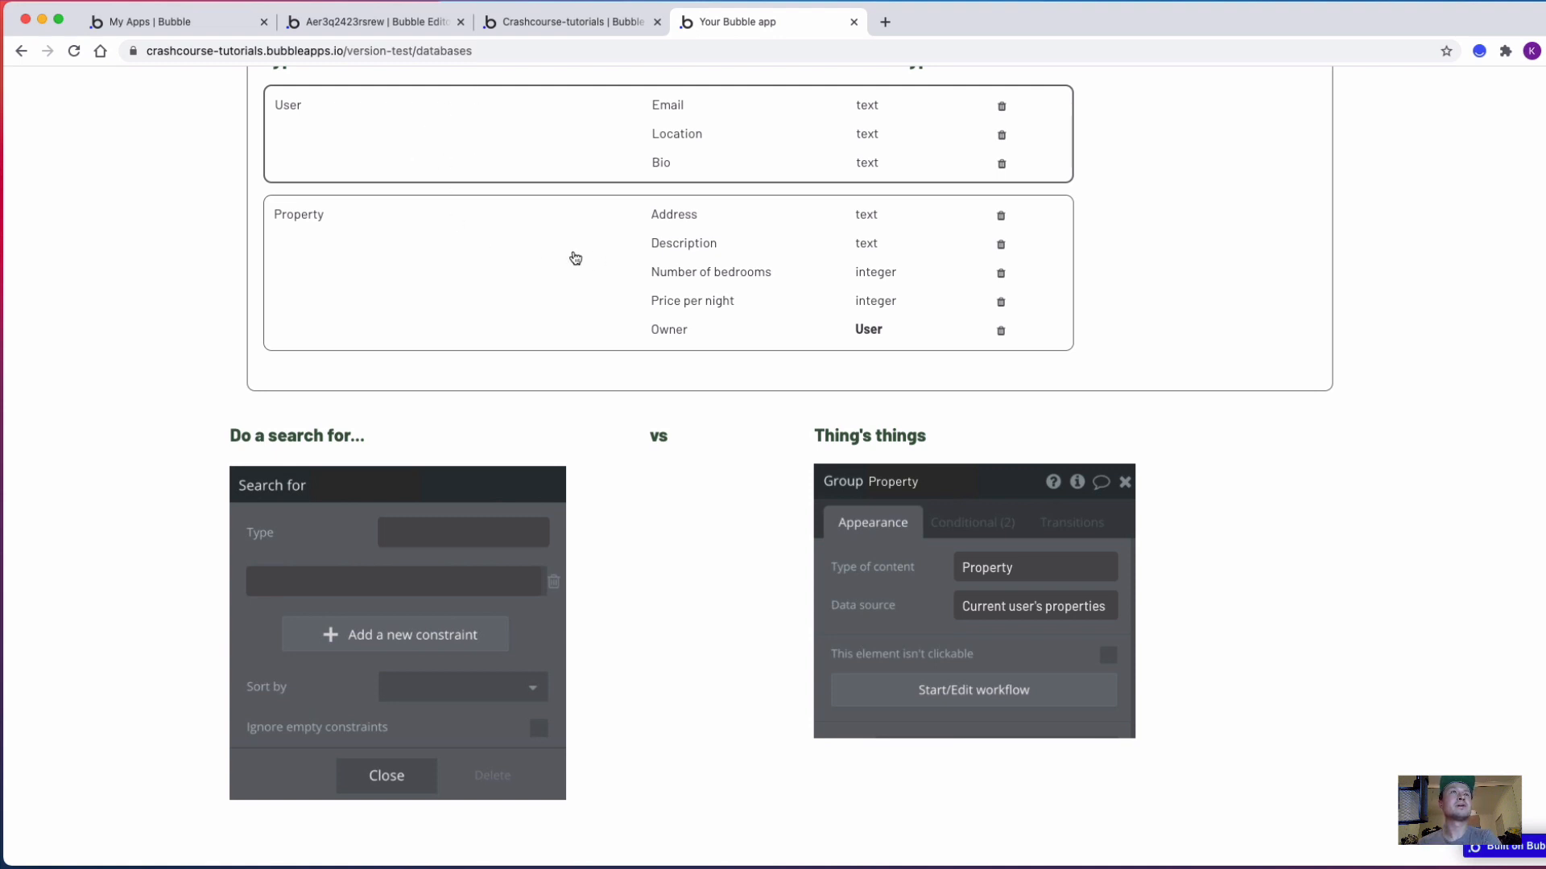
scroll(555, 282, "up", 3)
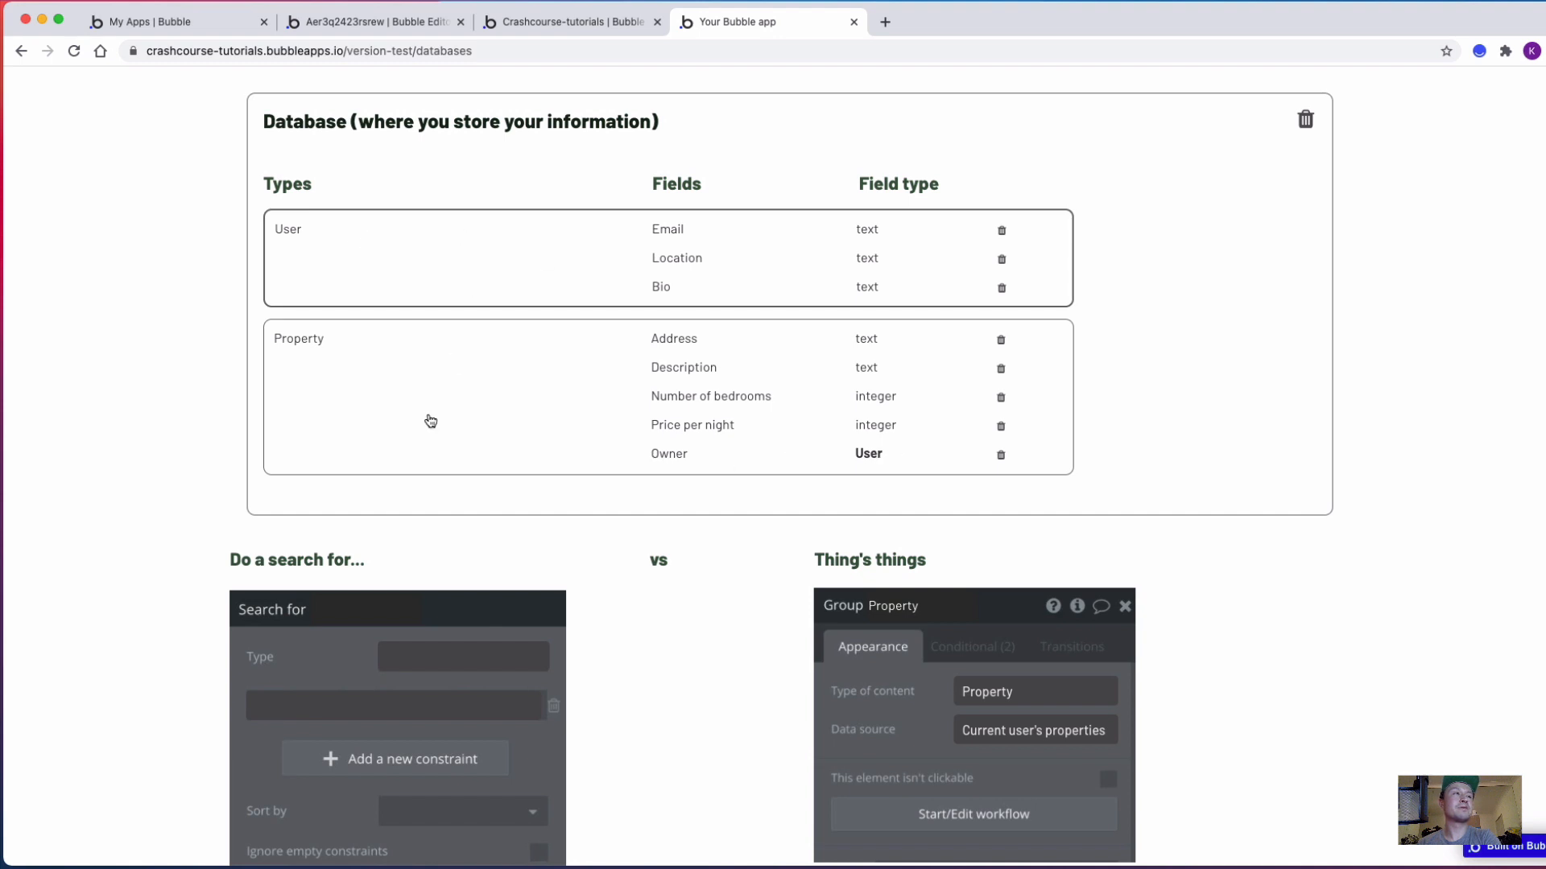
In the Do a search for example, set the type to Property and add the constraint Owner = Current user
scroll(428, 421, "down", 3)
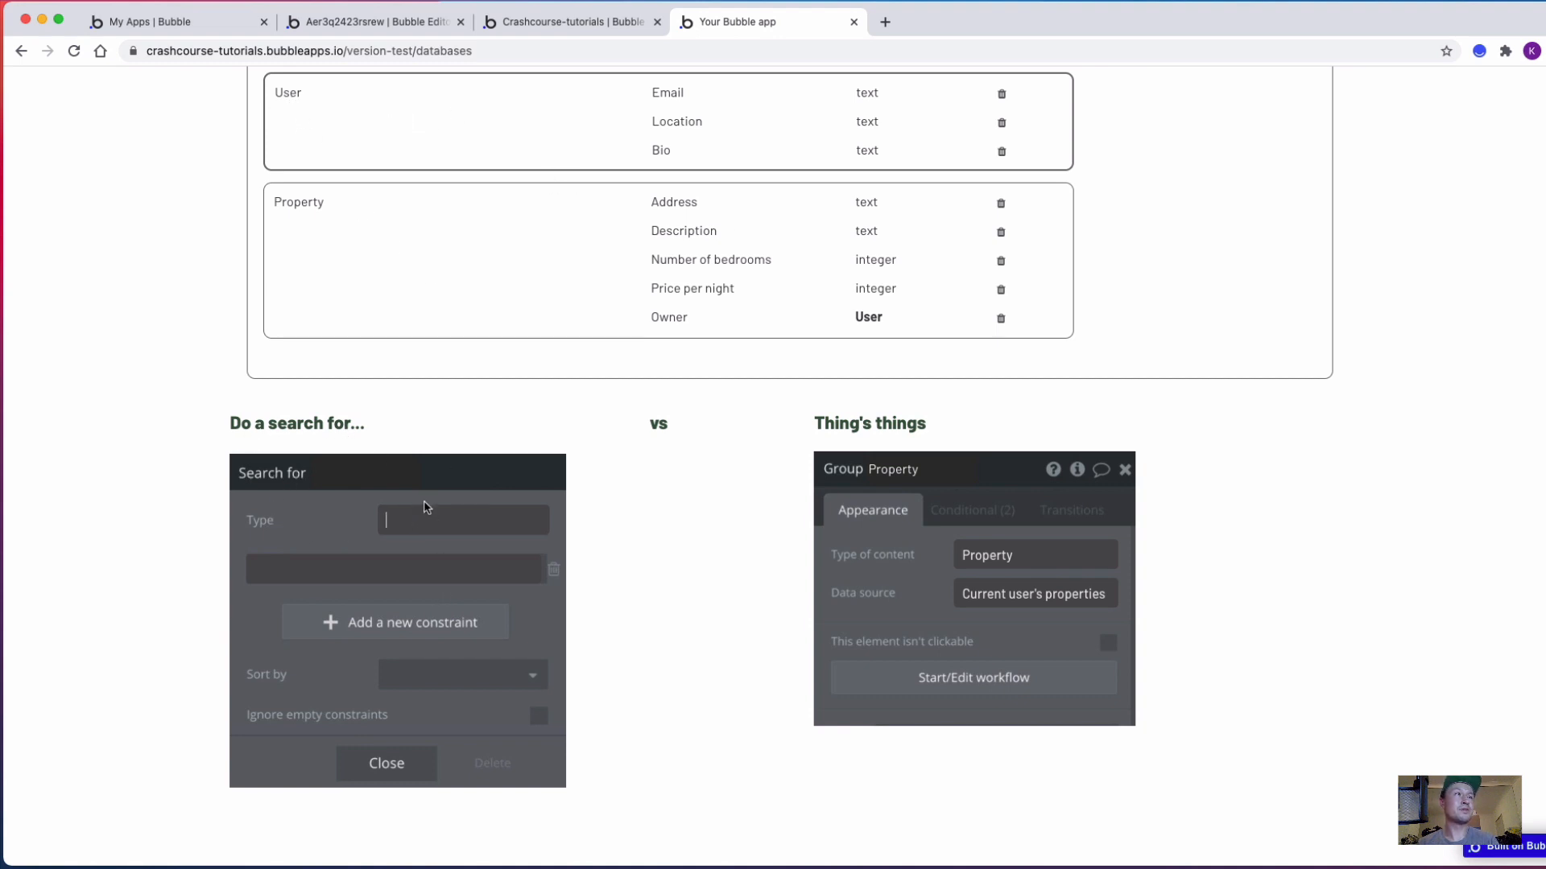
type("Pr")
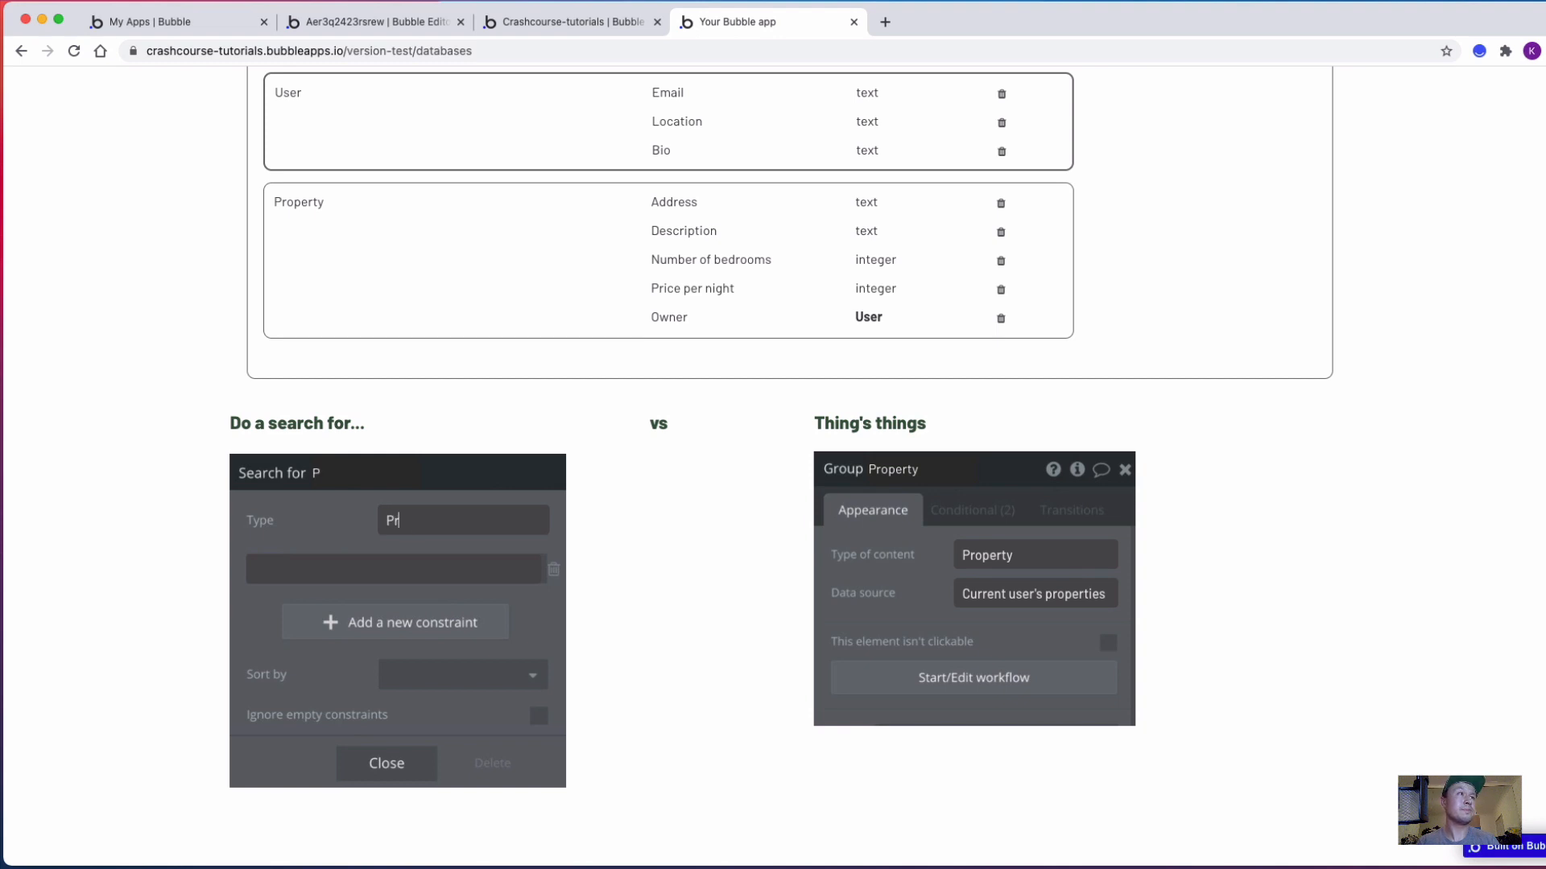
type("operty")
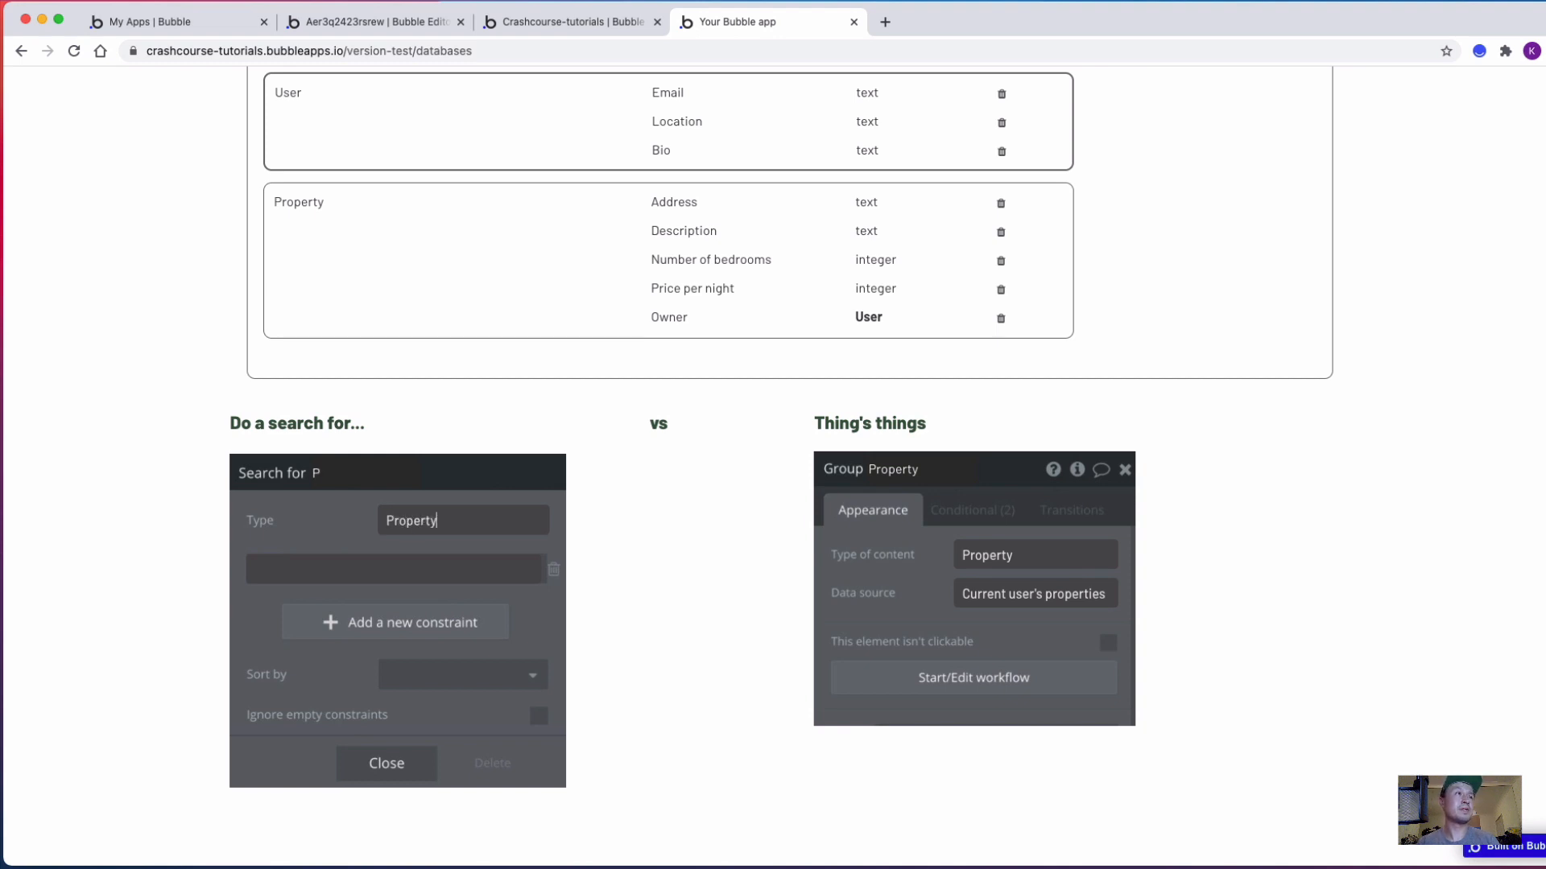
left_click(370, 567)
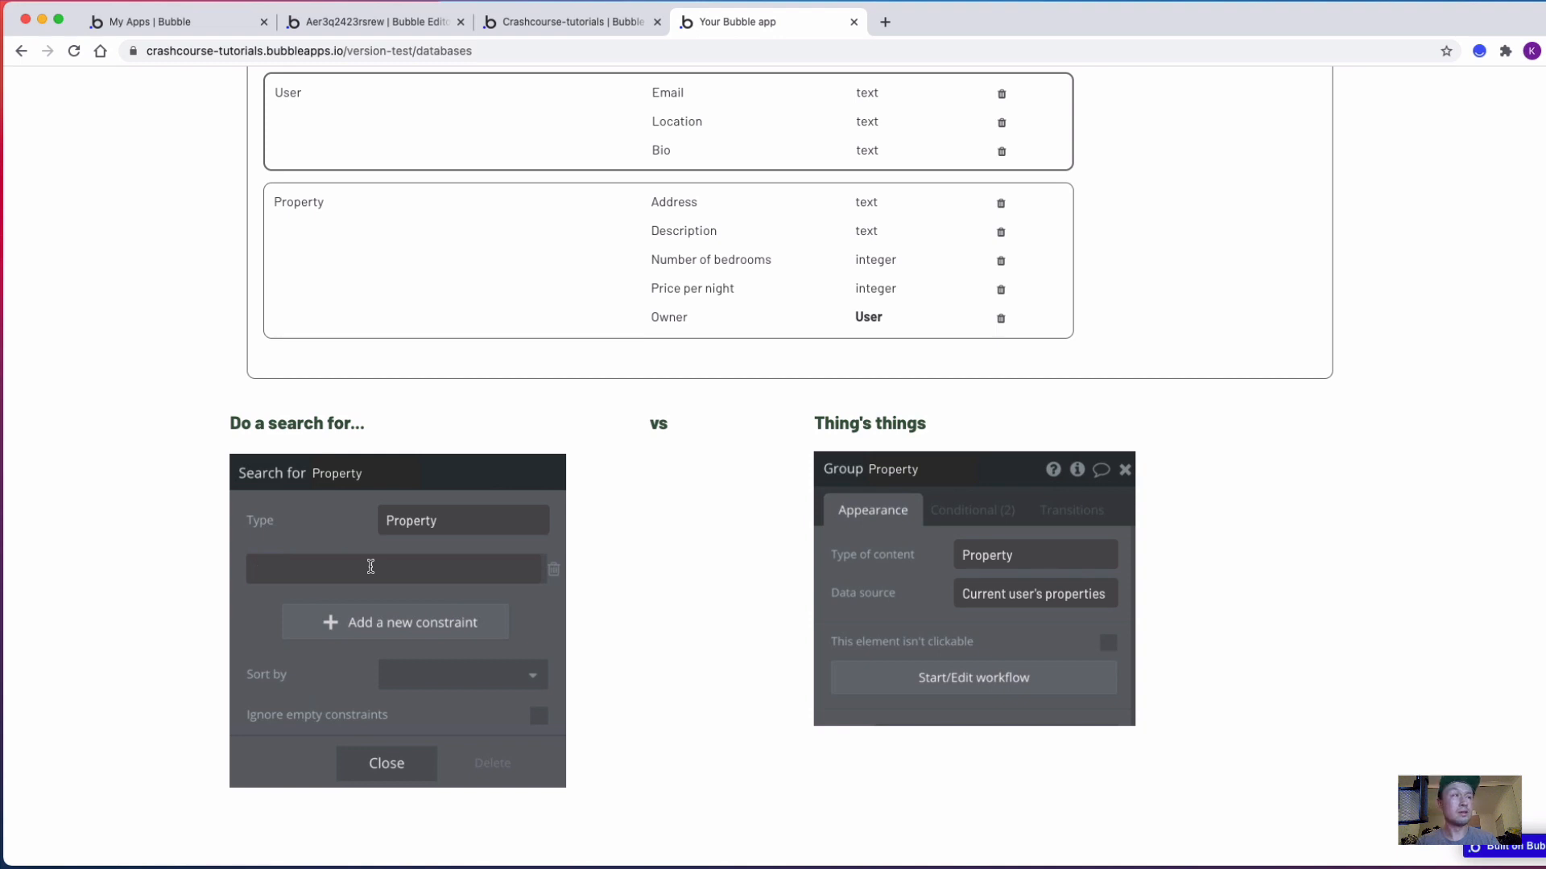
type("Owner = Current user")
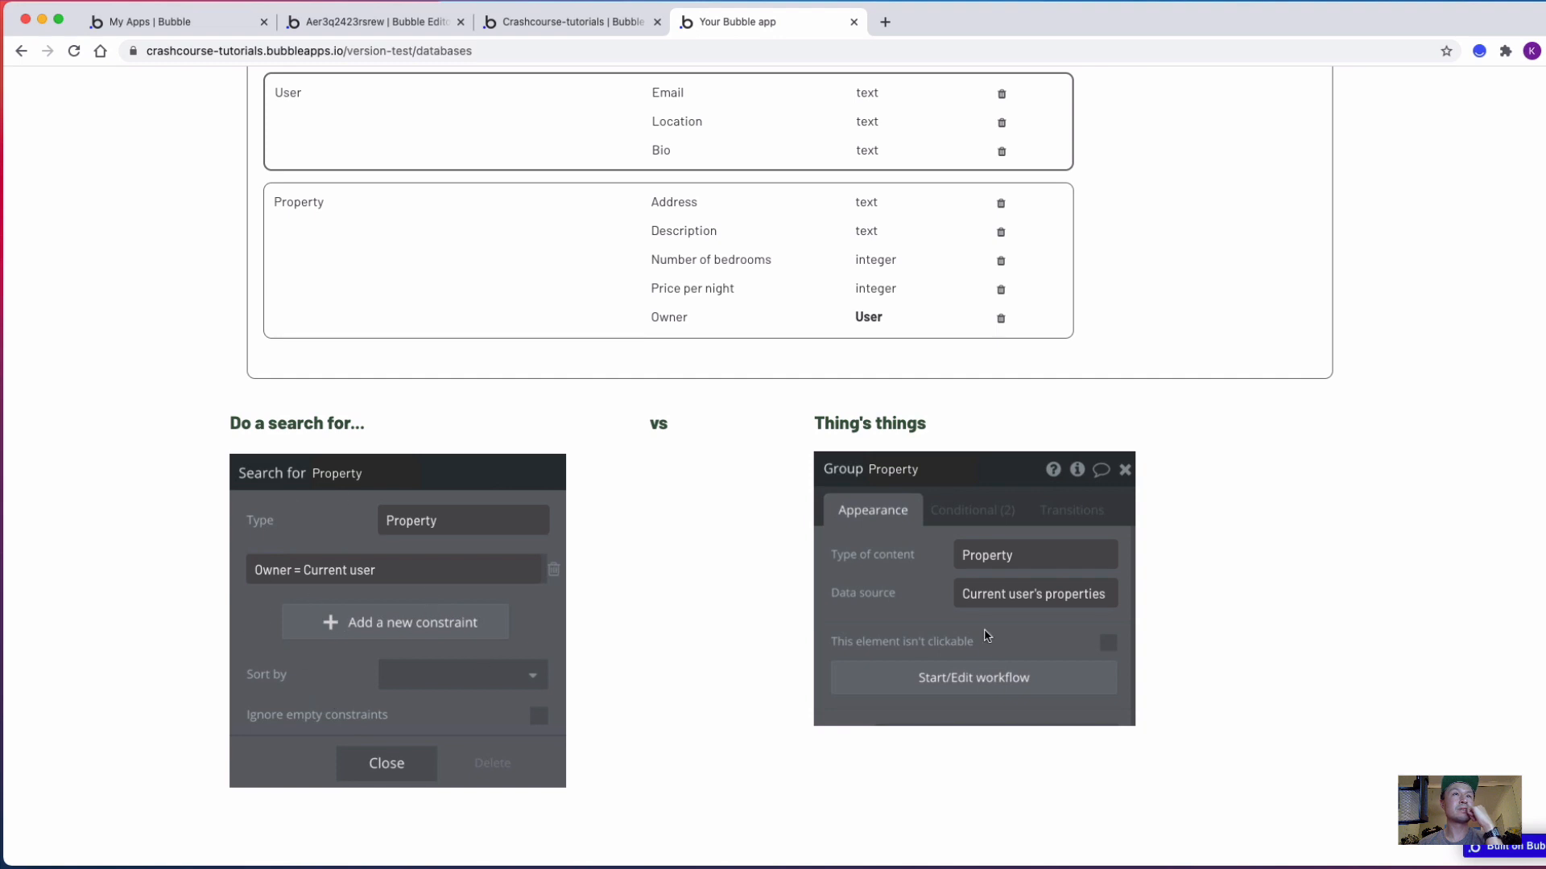
Compare the User and Property fields in the database with the search and group data source examples
scroll(1072, 603, "up", 1)
scroll(1071, 603, "up", 1)
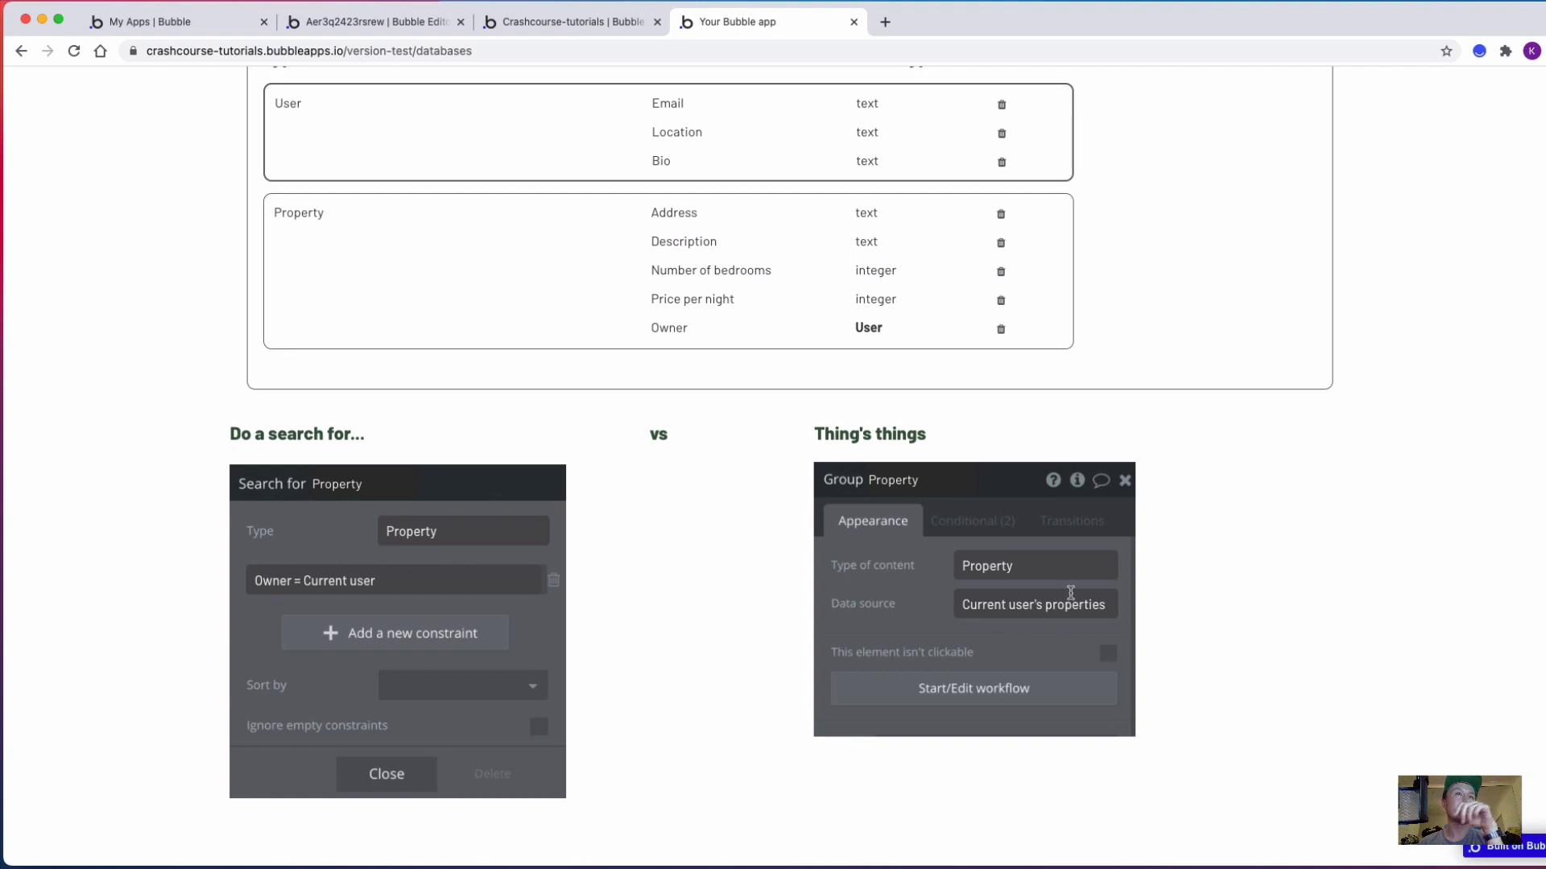
scroll(1005, 608, "up", 1)
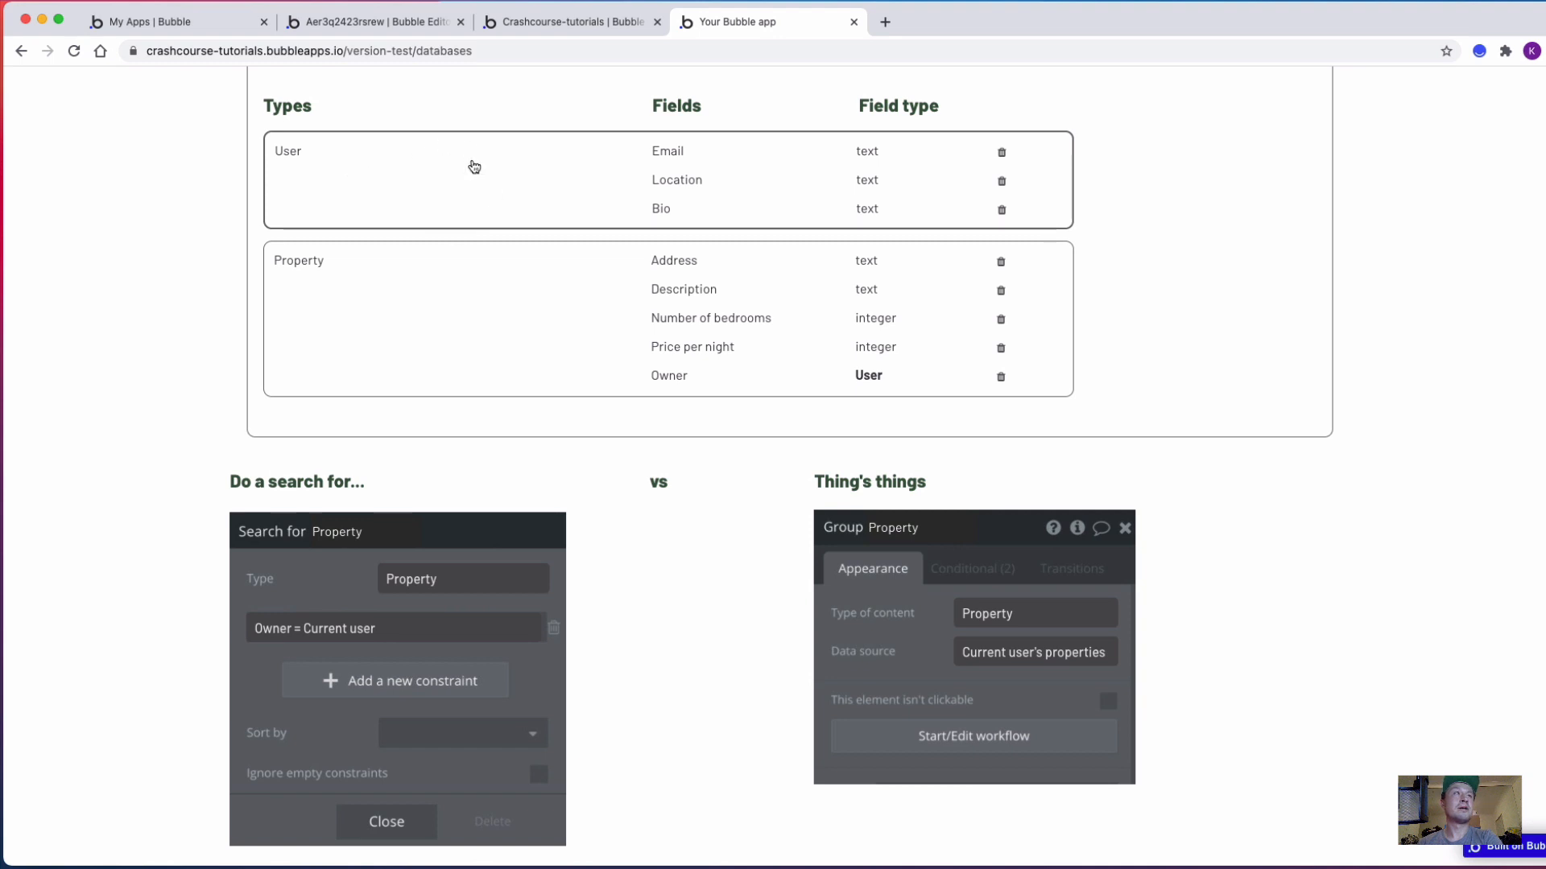
scroll(460, 213, "up", 1)
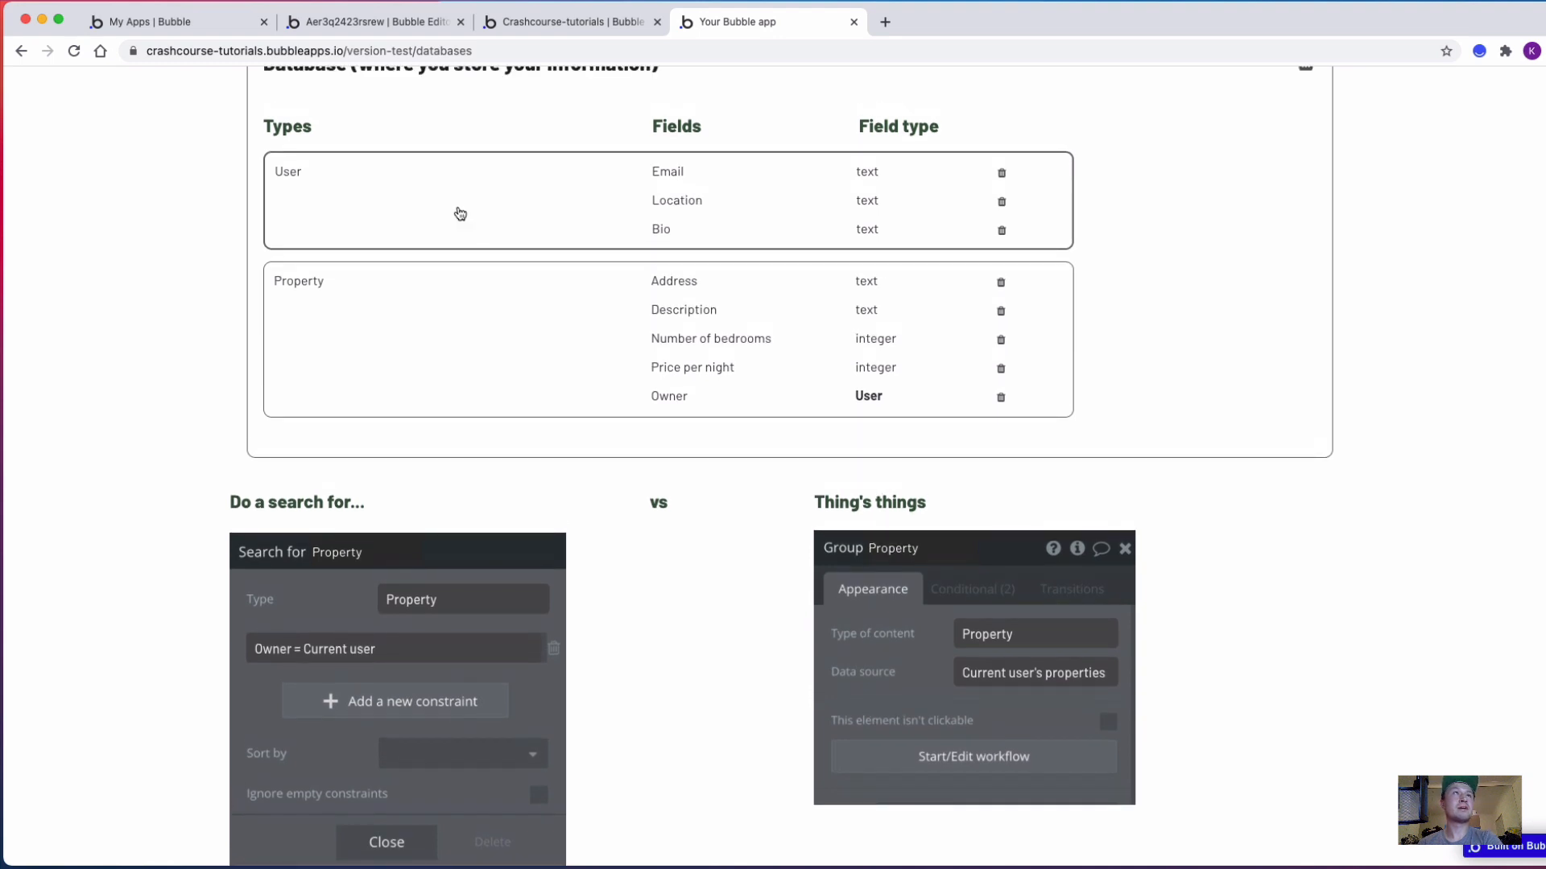
scroll(460, 212, "up", 1)
scroll(460, 213, "down", 1)
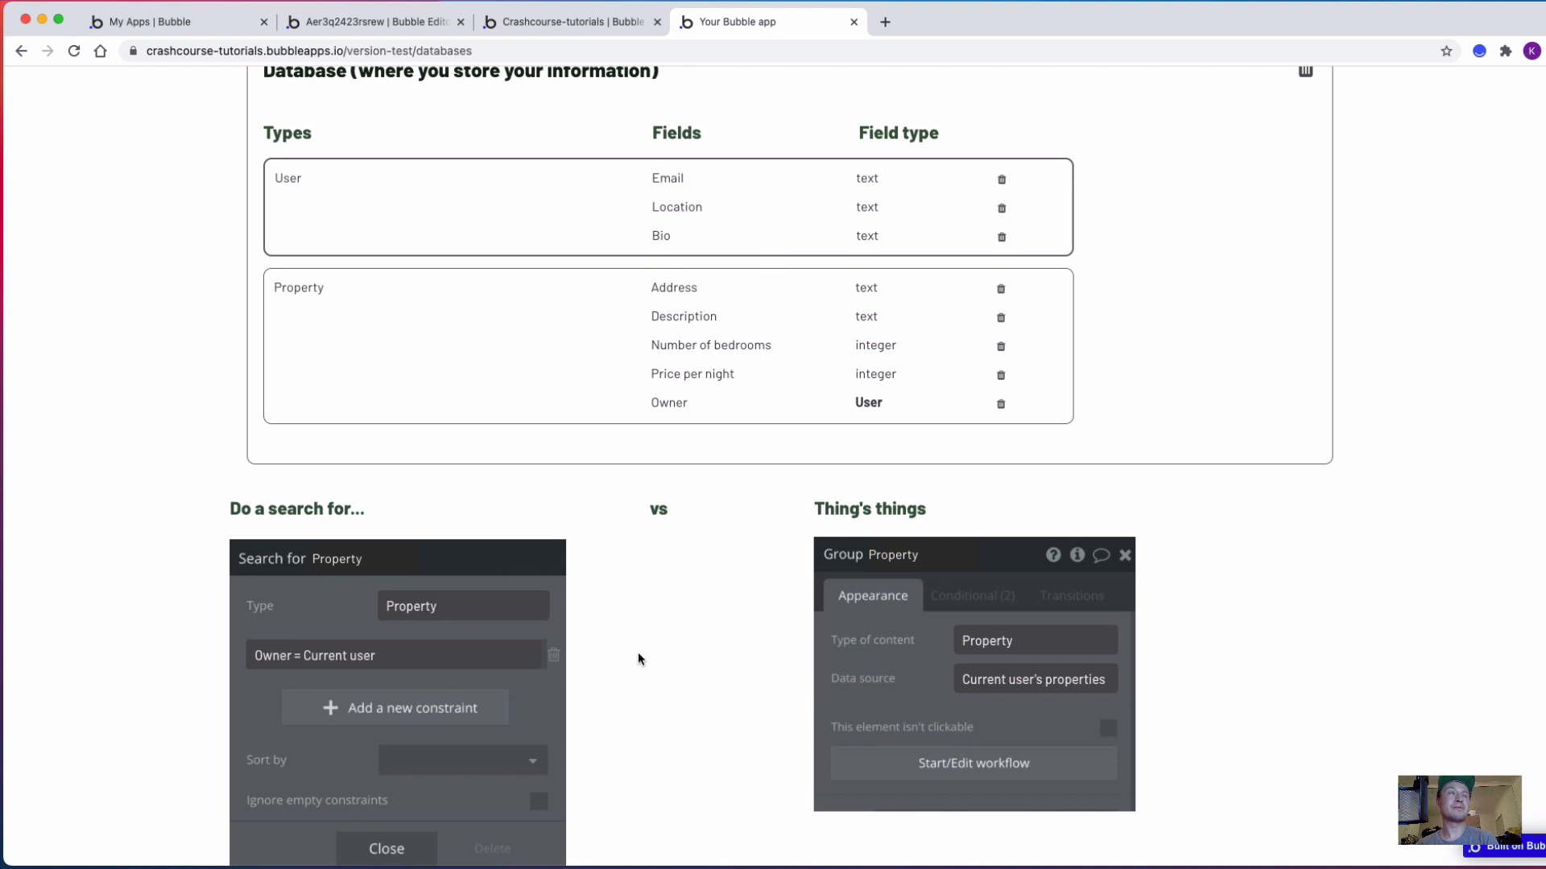
scroll(760, 557, "up", 2)
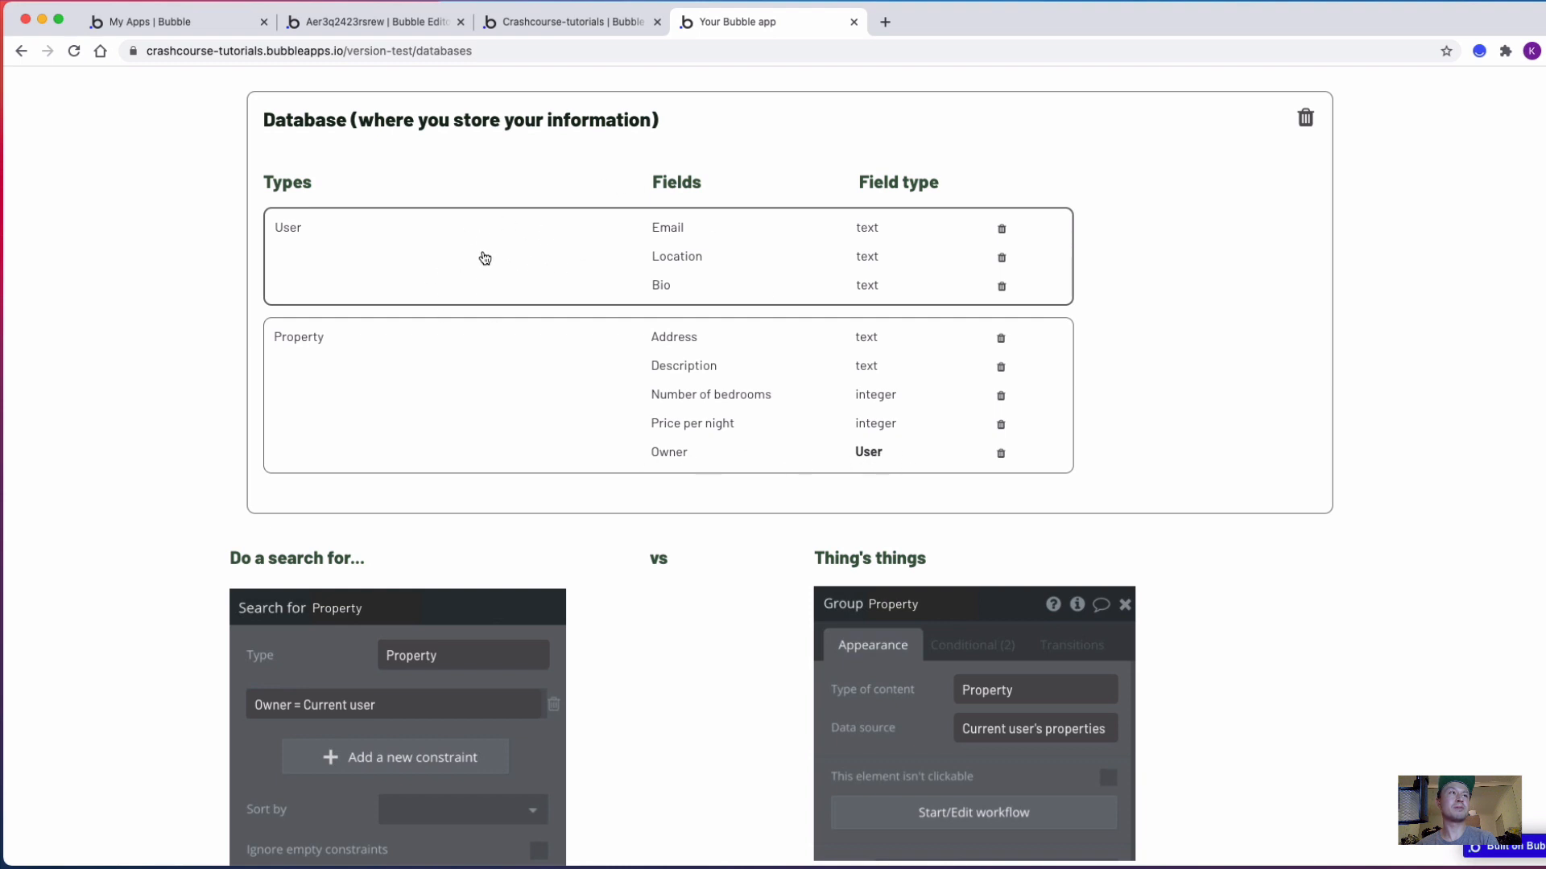
scroll(456, 563, "down", 2)
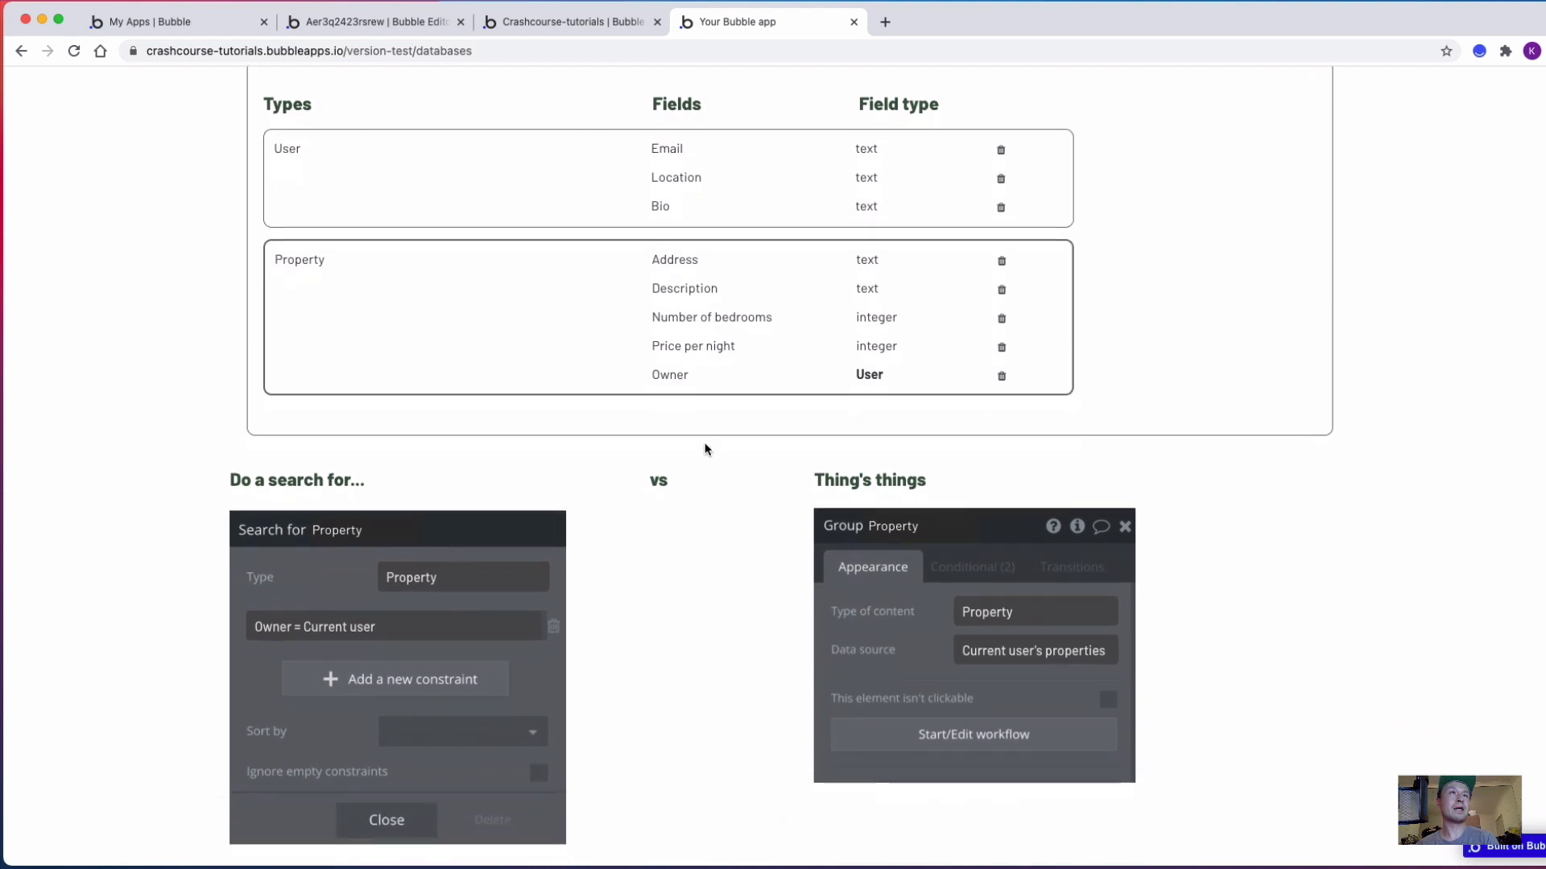
scroll(708, 441, "up", 1)
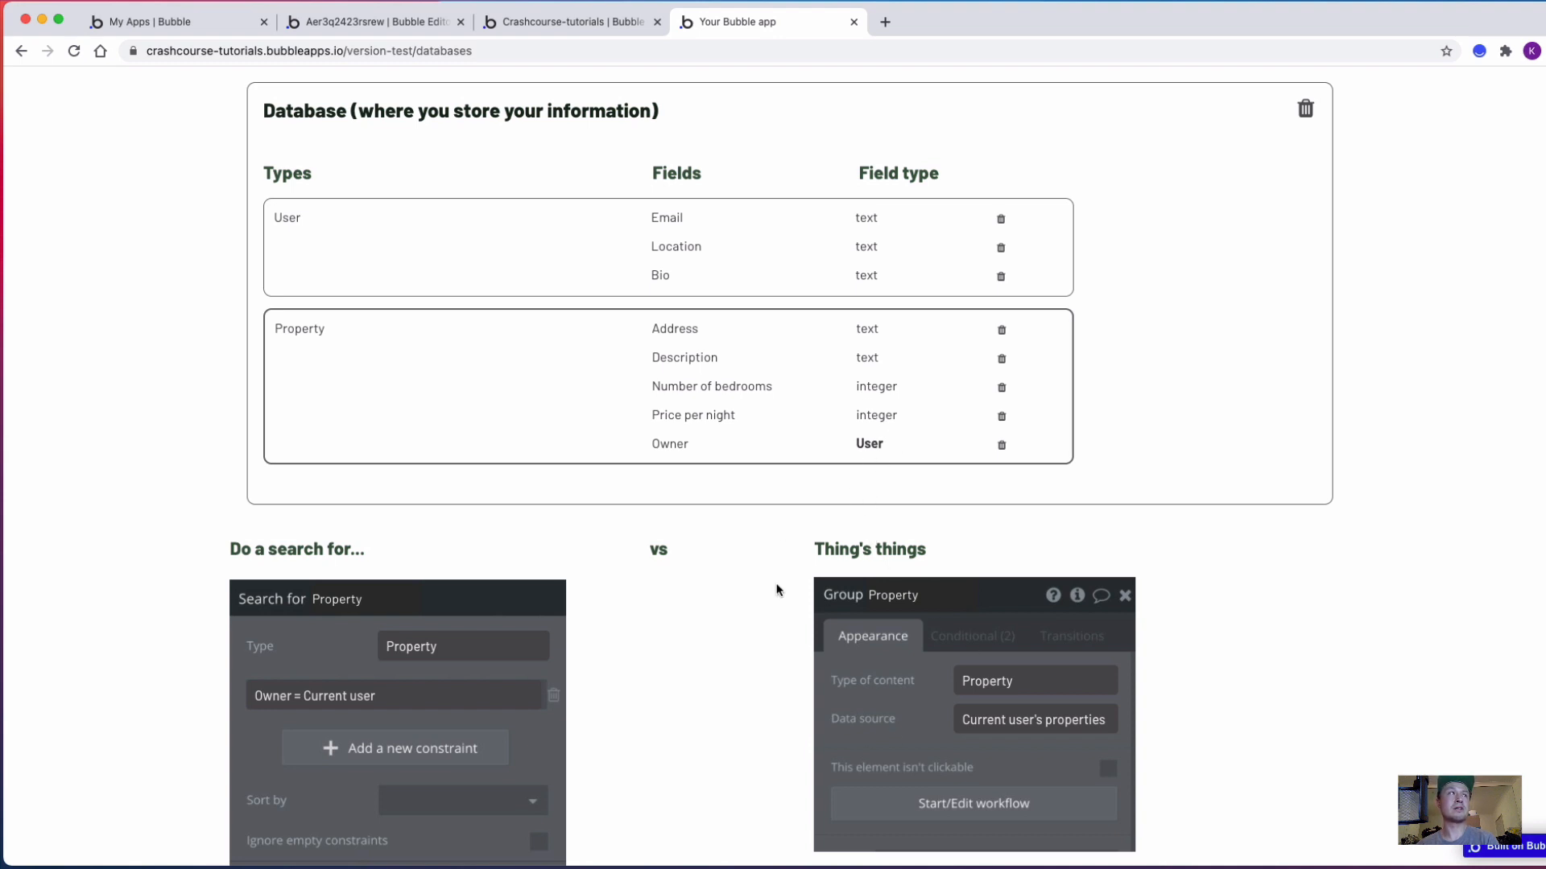
scroll(745, 563, "down", 2)
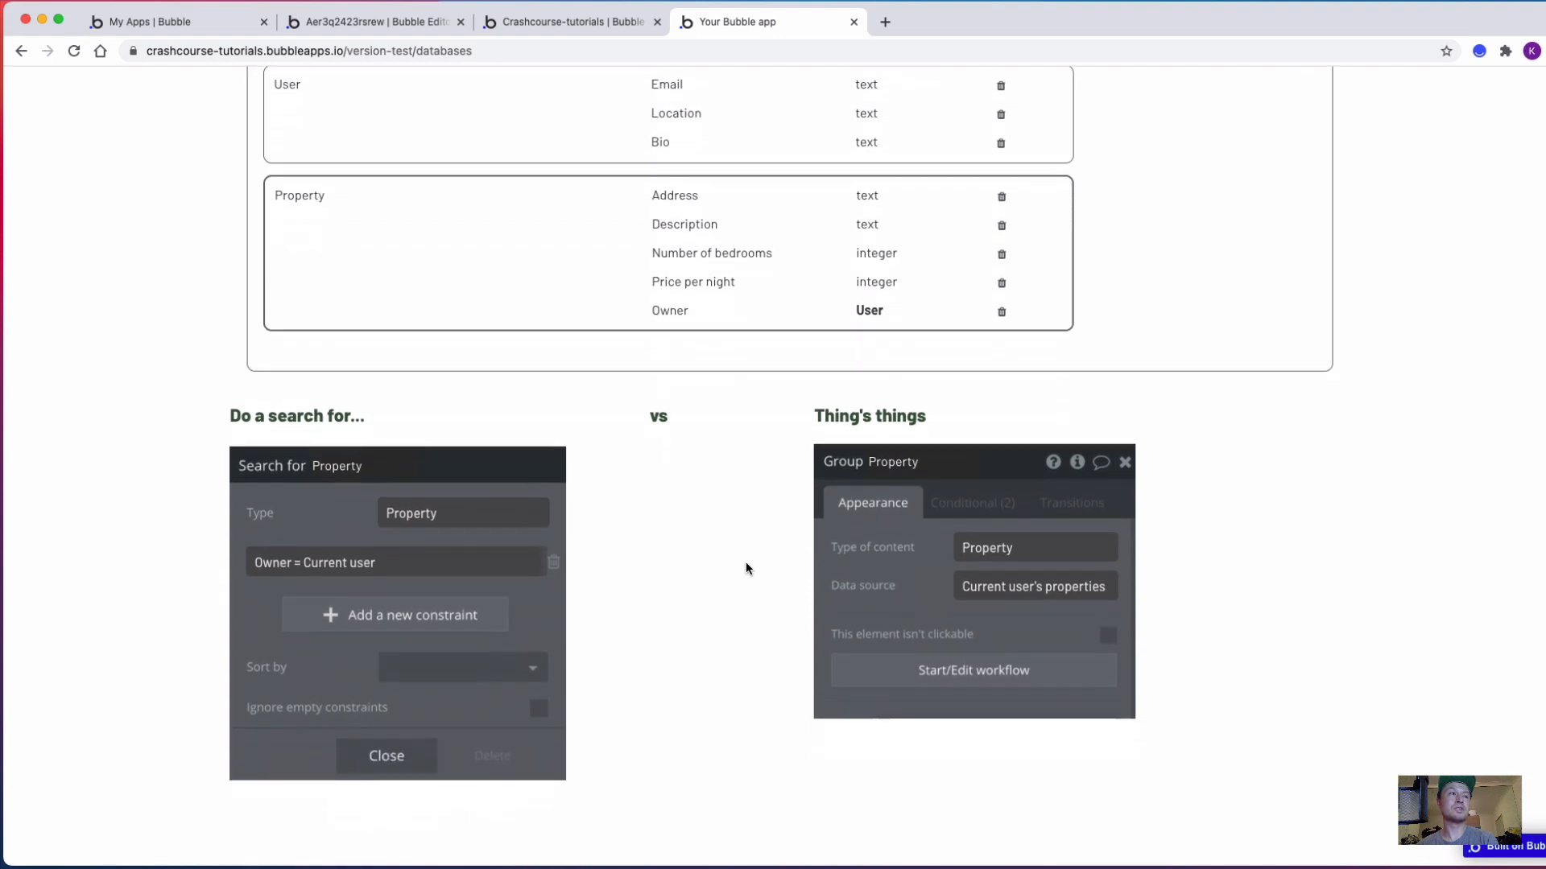
scroll(746, 563, "up", 2)
scroll(746, 564, "up", 1)
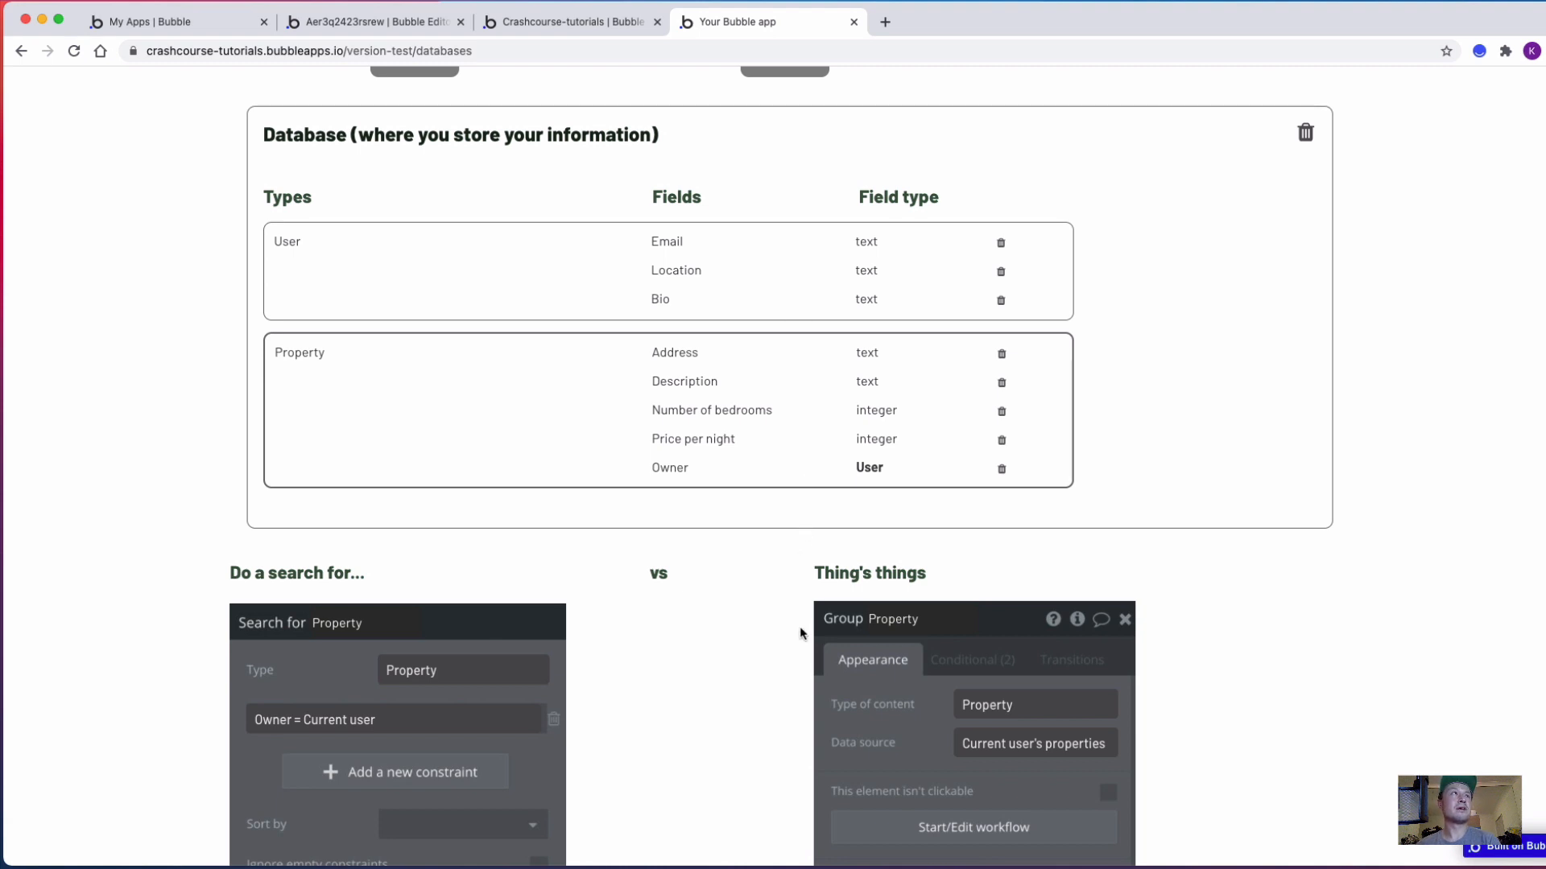
scroll(799, 626, "up", 1)
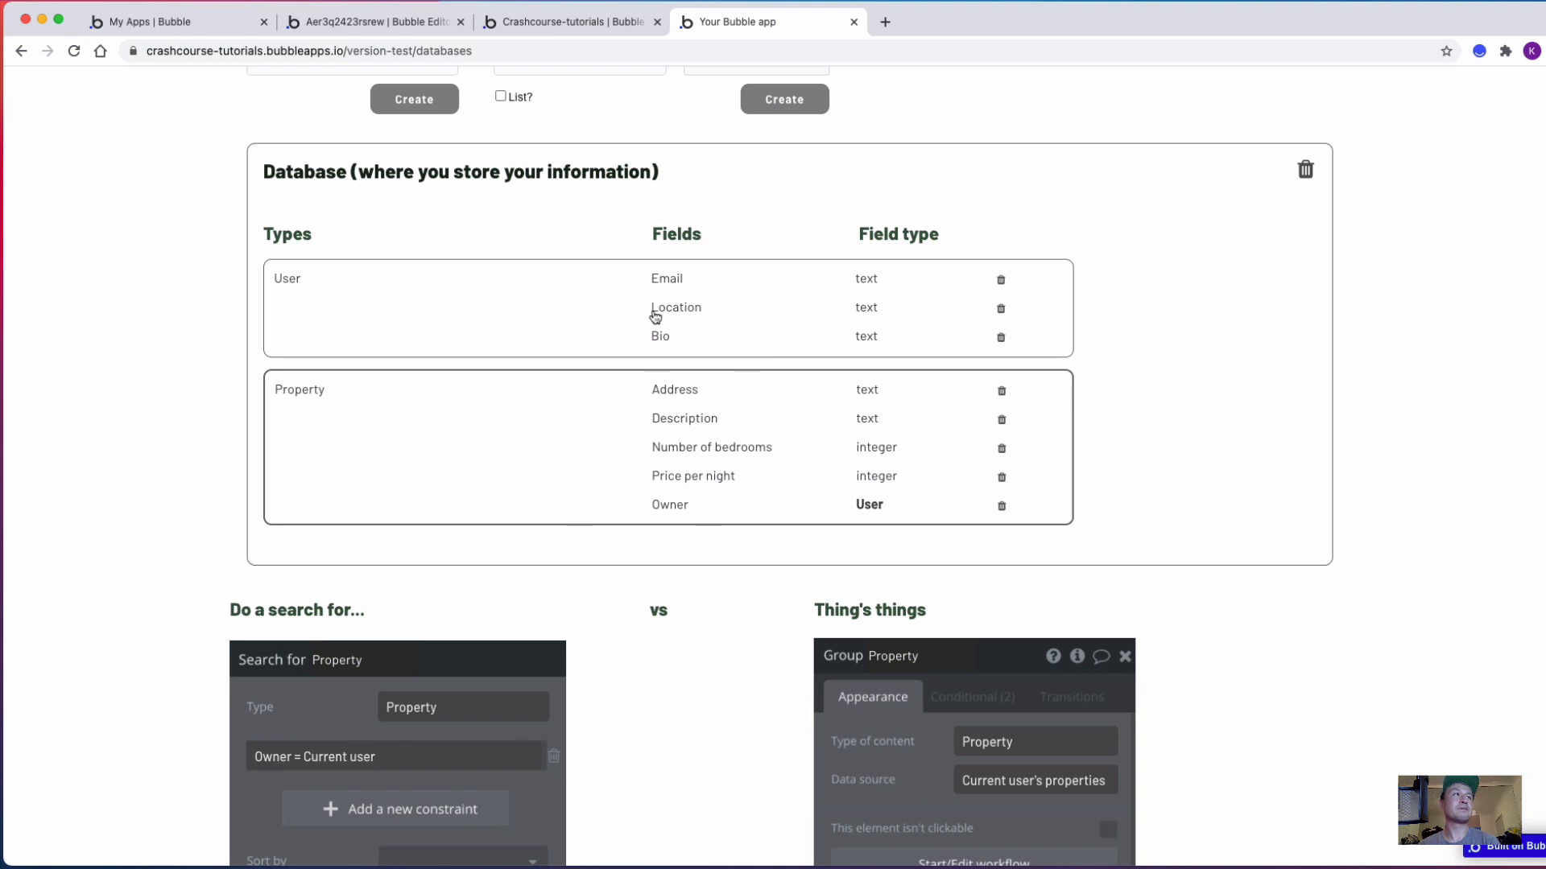
scroll(211, 507, "up", 3)
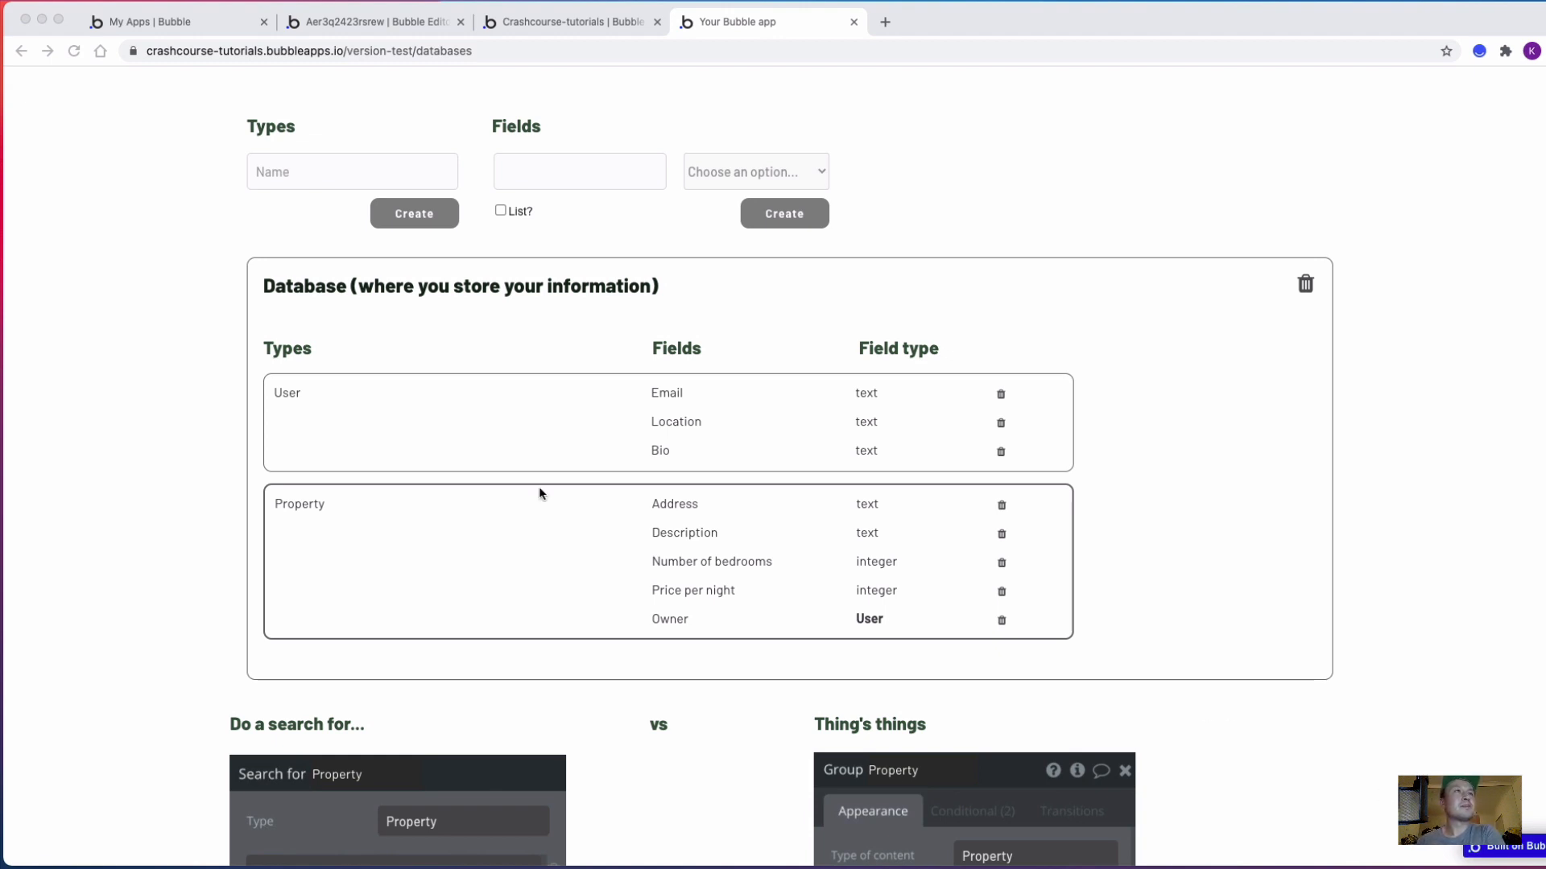
scroll(403, 472, "down", 2)
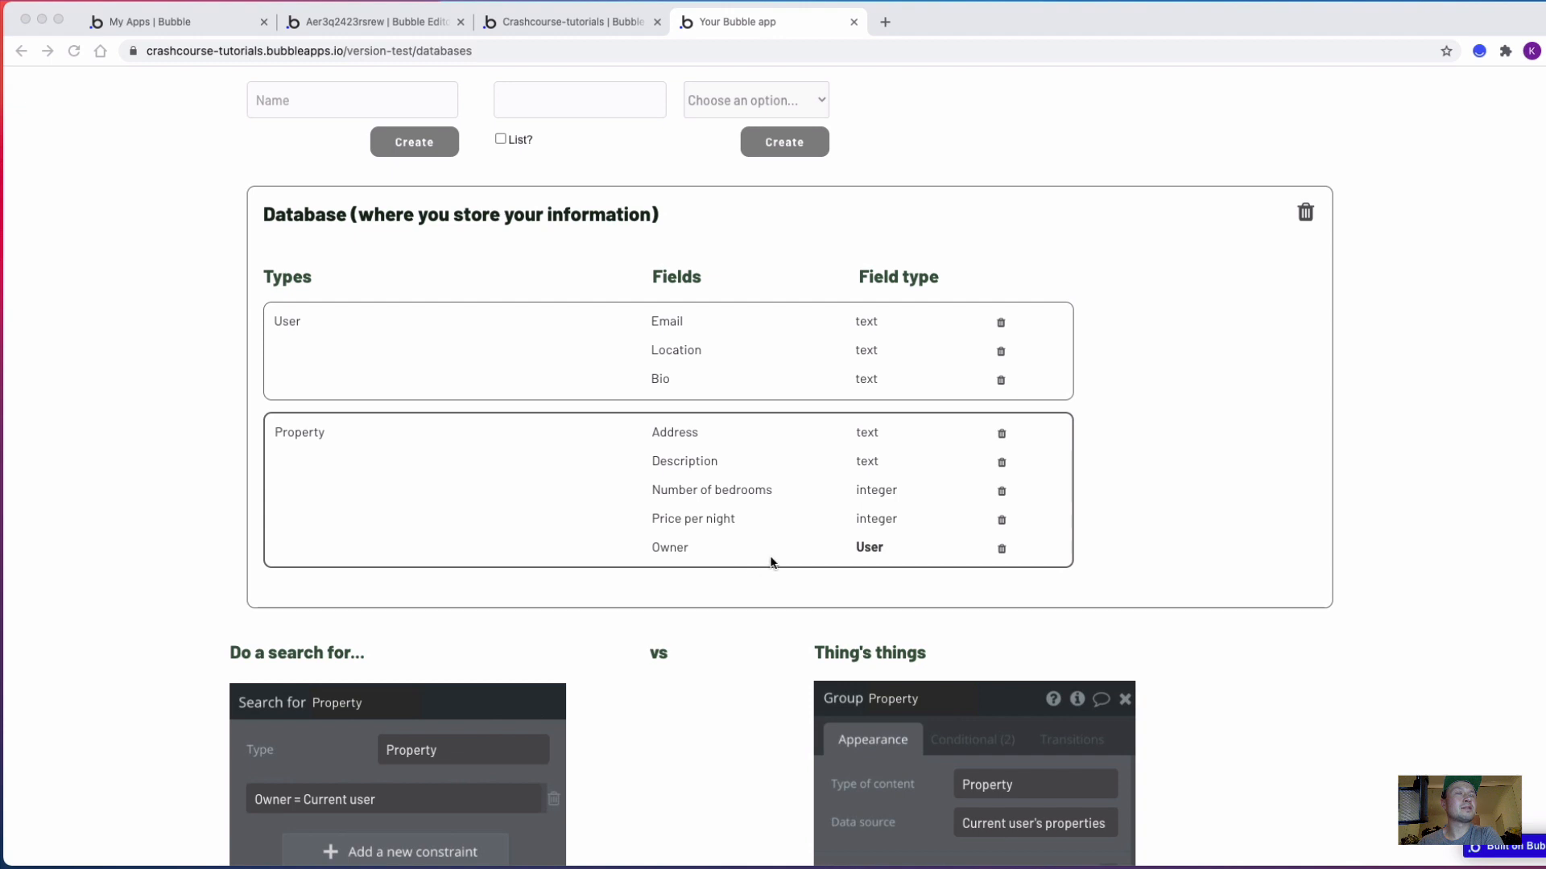
scroll(757, 546, "up", 1)
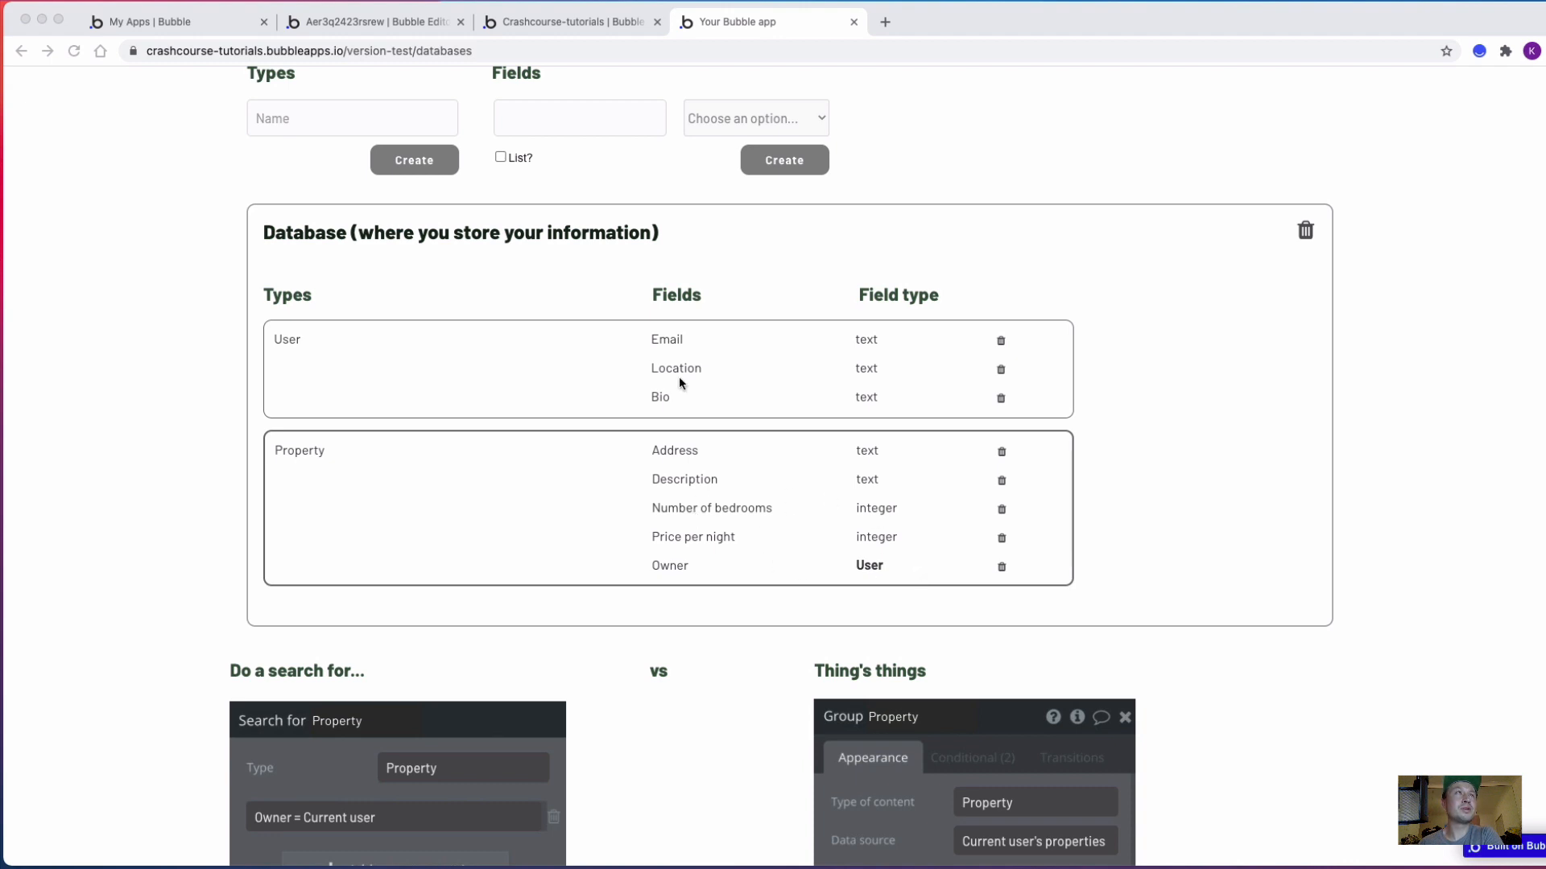
Add a text list field named Reviews to the Property type and delete it again
left_click(562, 128)
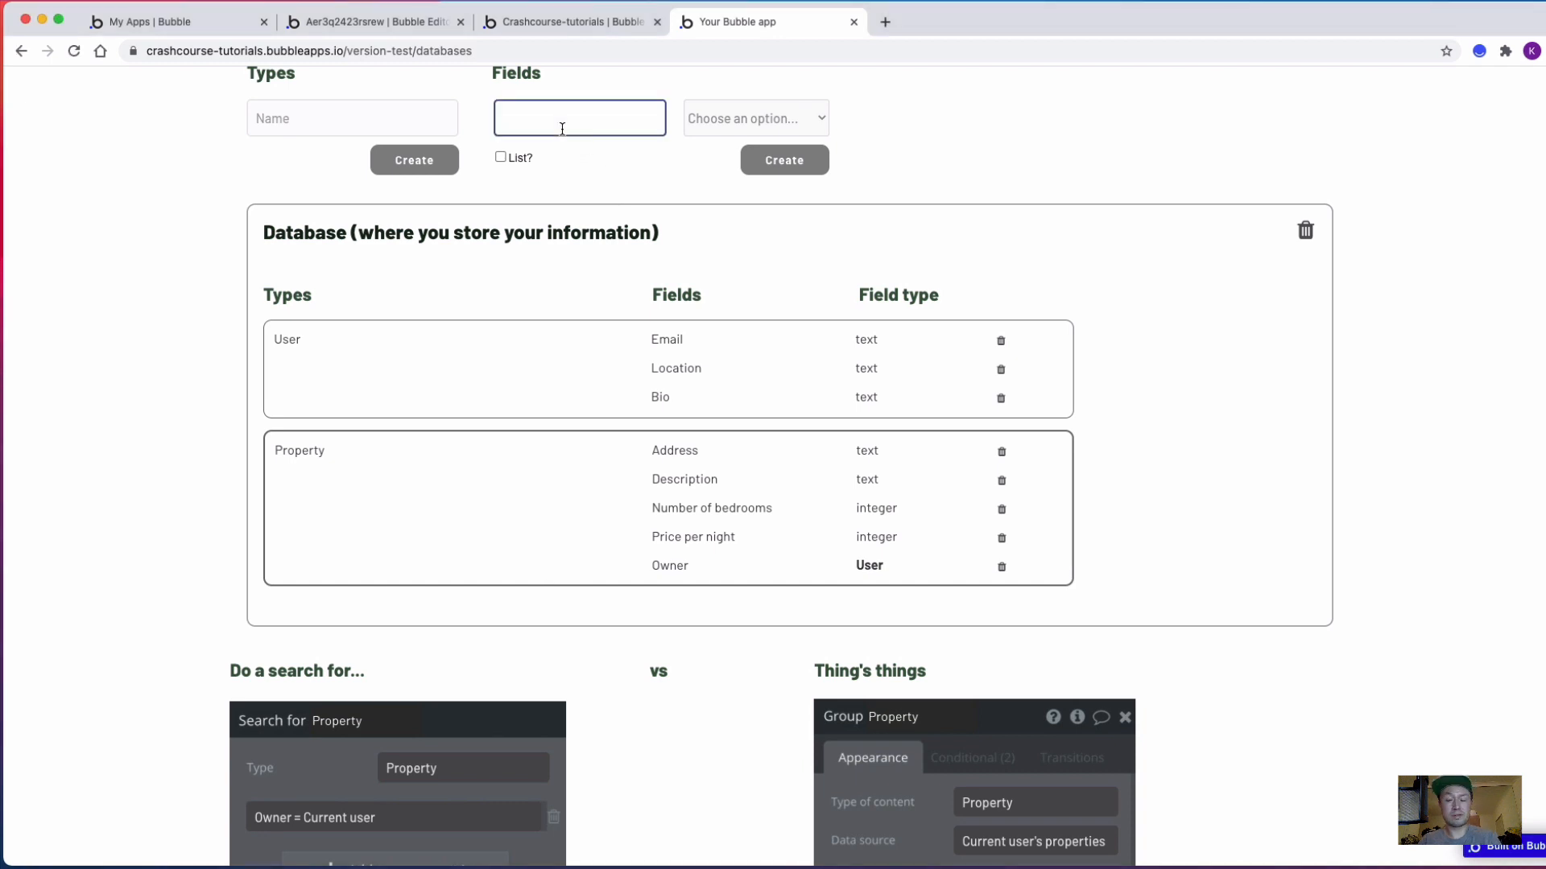
type("Reviews")
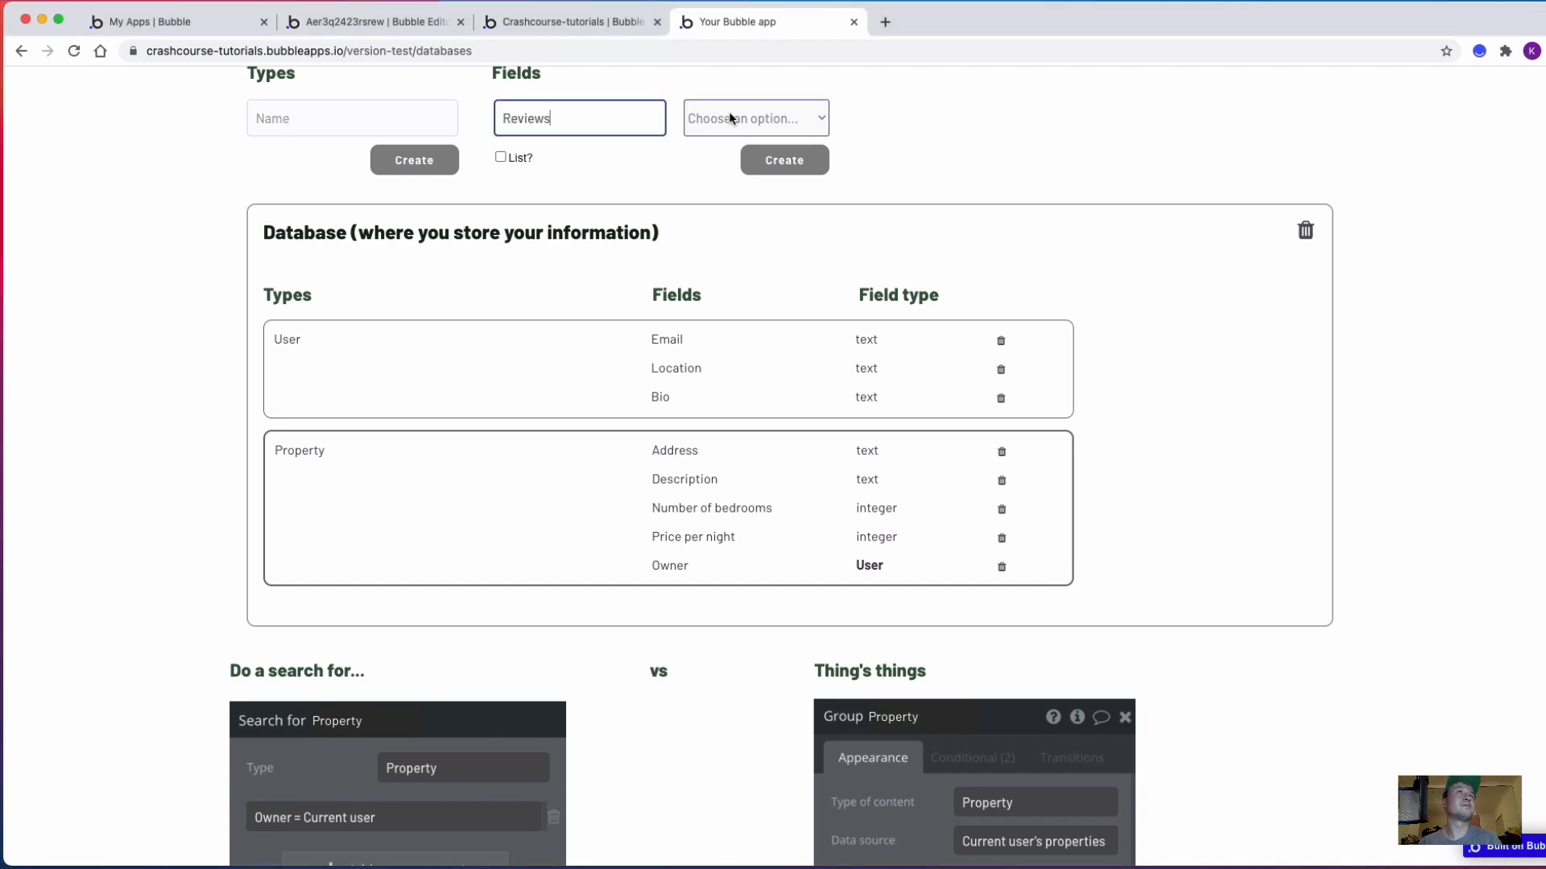
left_click(728, 113)
key("Escape")
key("t")
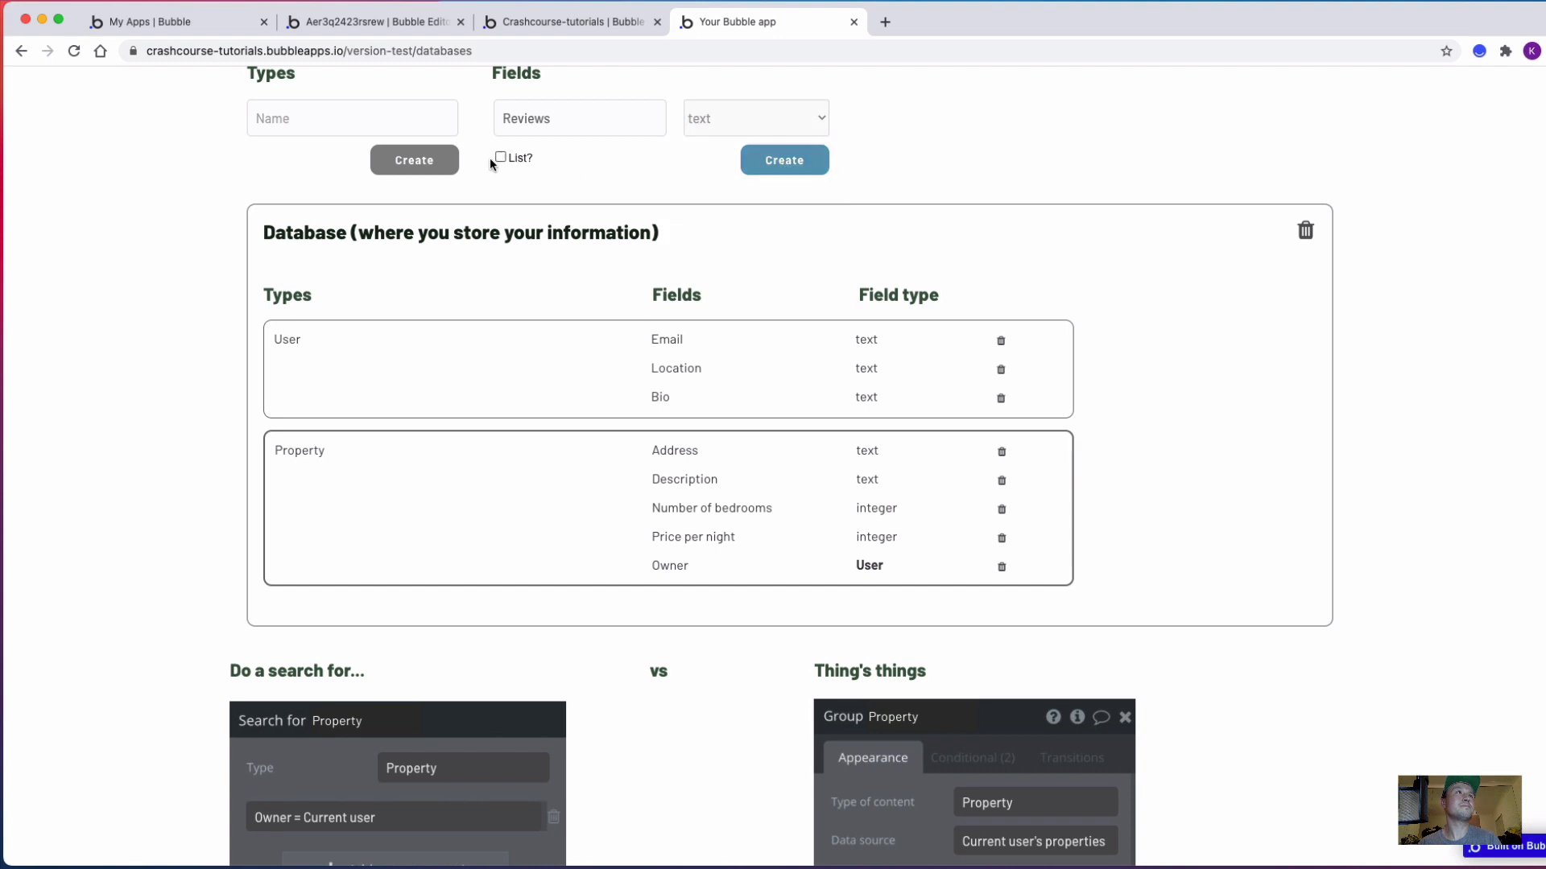
left_click(500, 157)
left_click(766, 165)
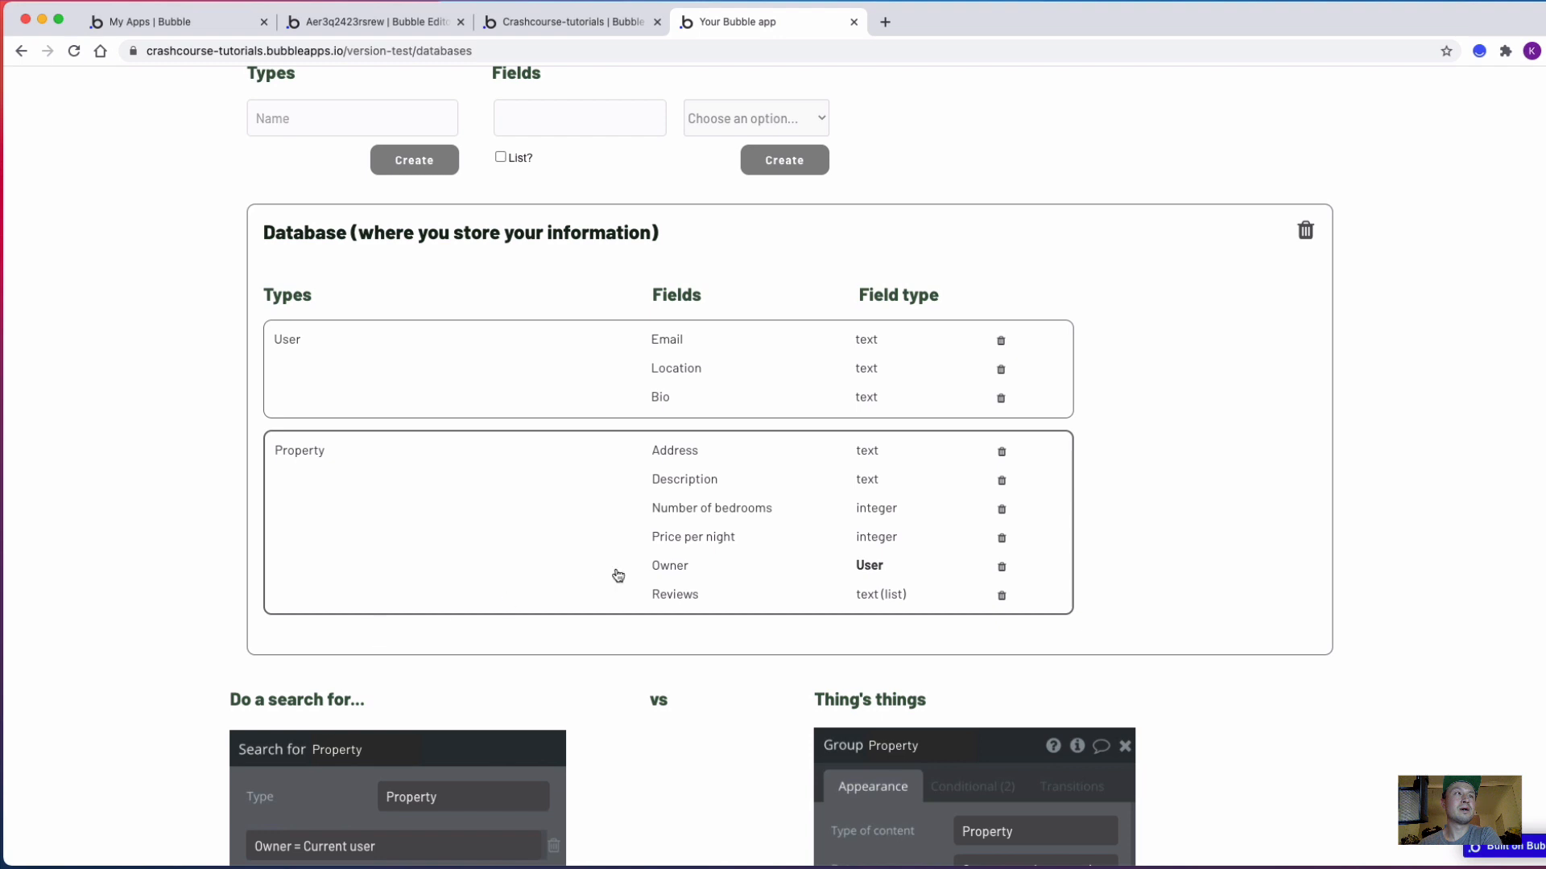
left_click(1002, 597)
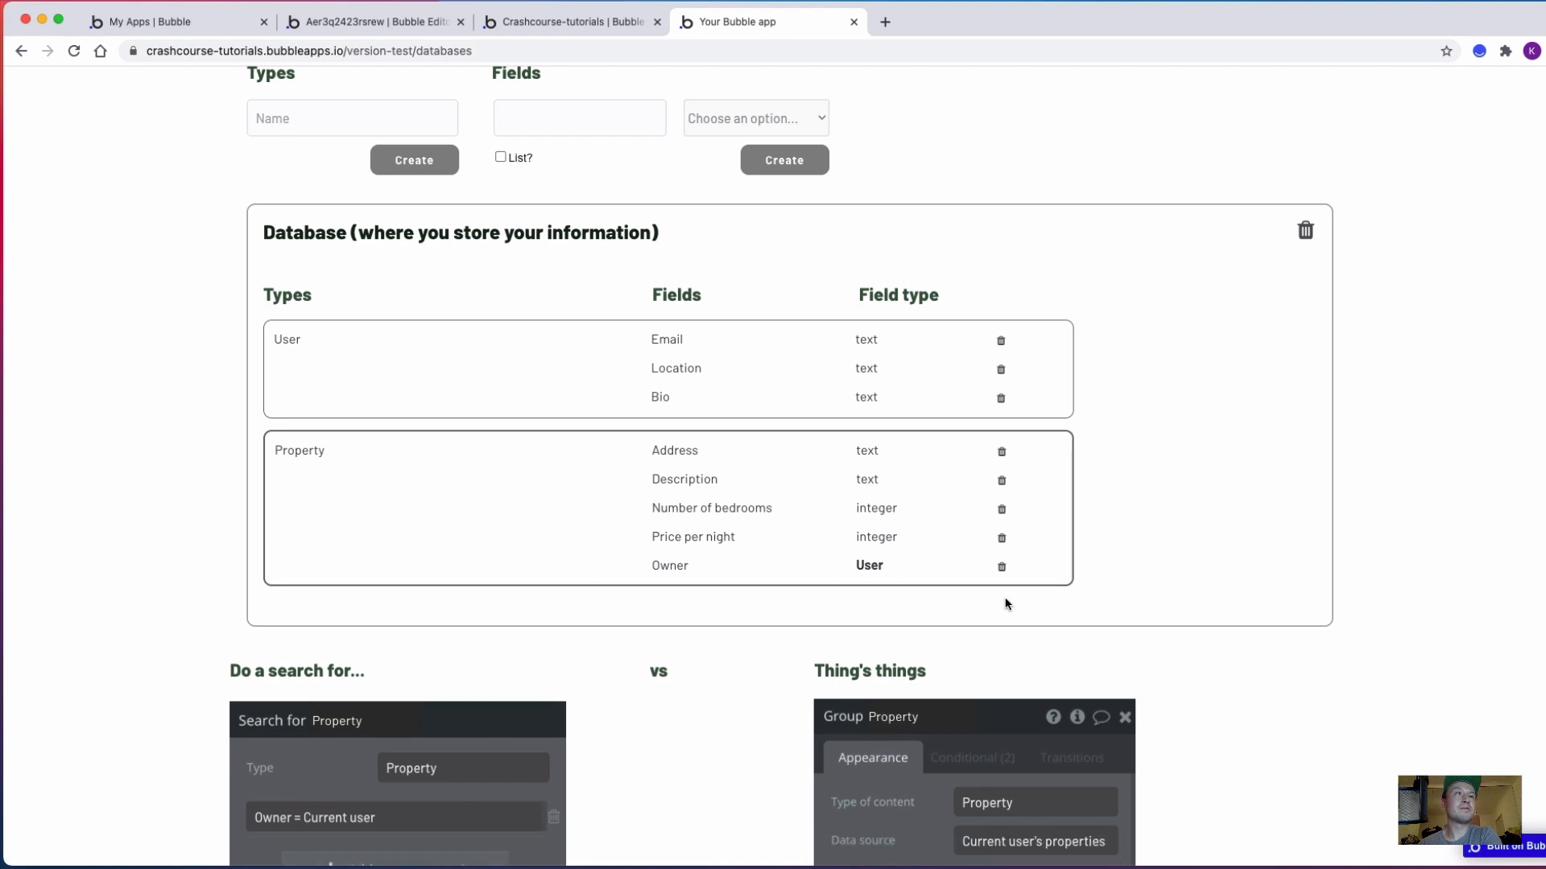
Create a new data type named Review in the example database
left_click(568, 125)
type("Re")
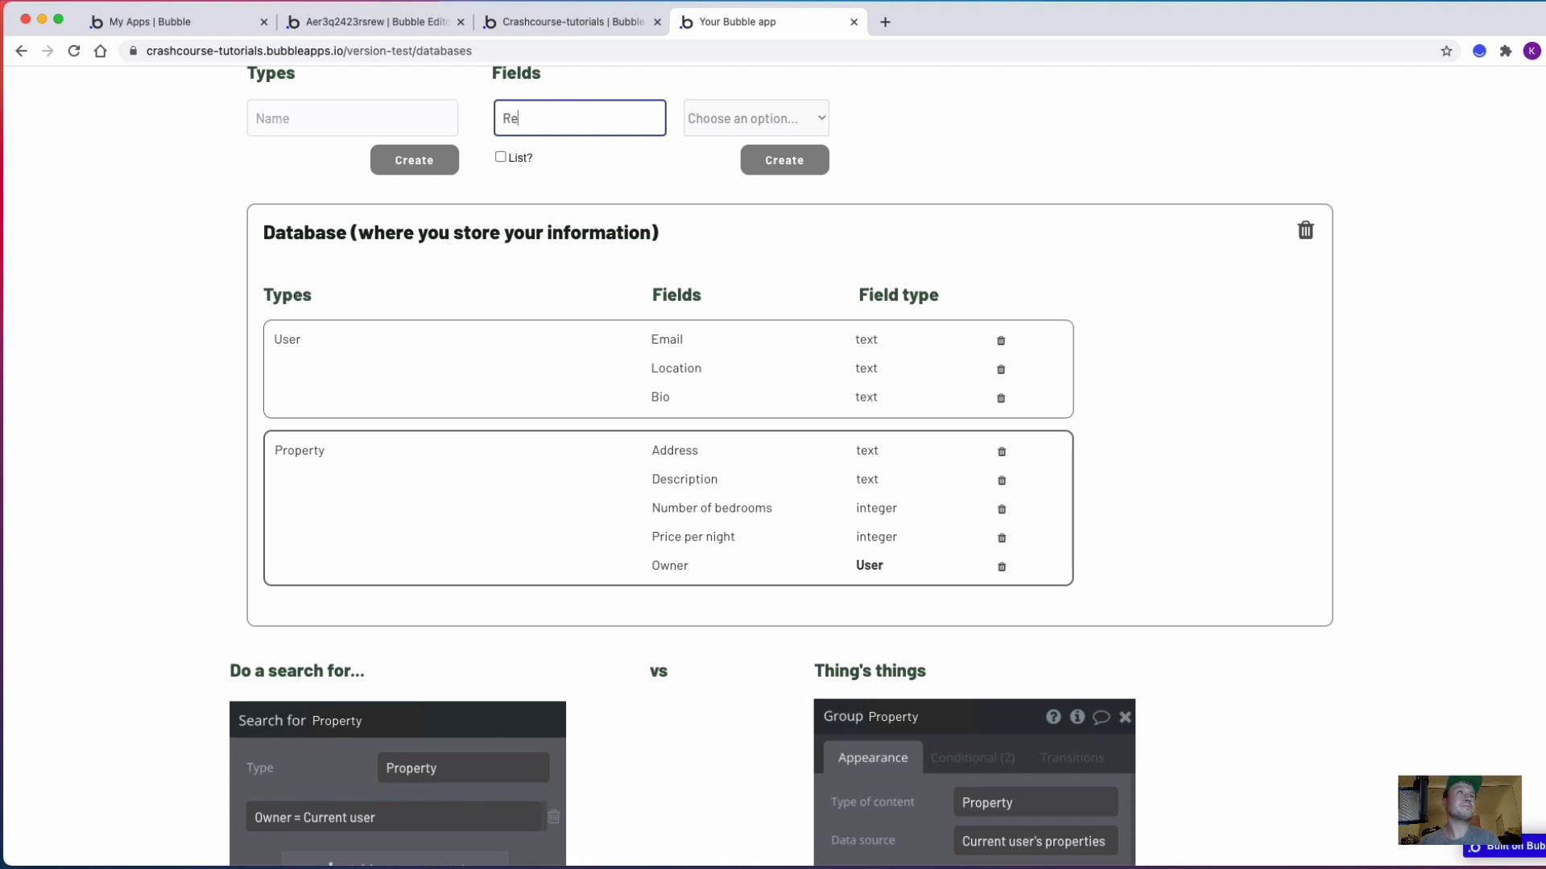
left_click(437, 123)
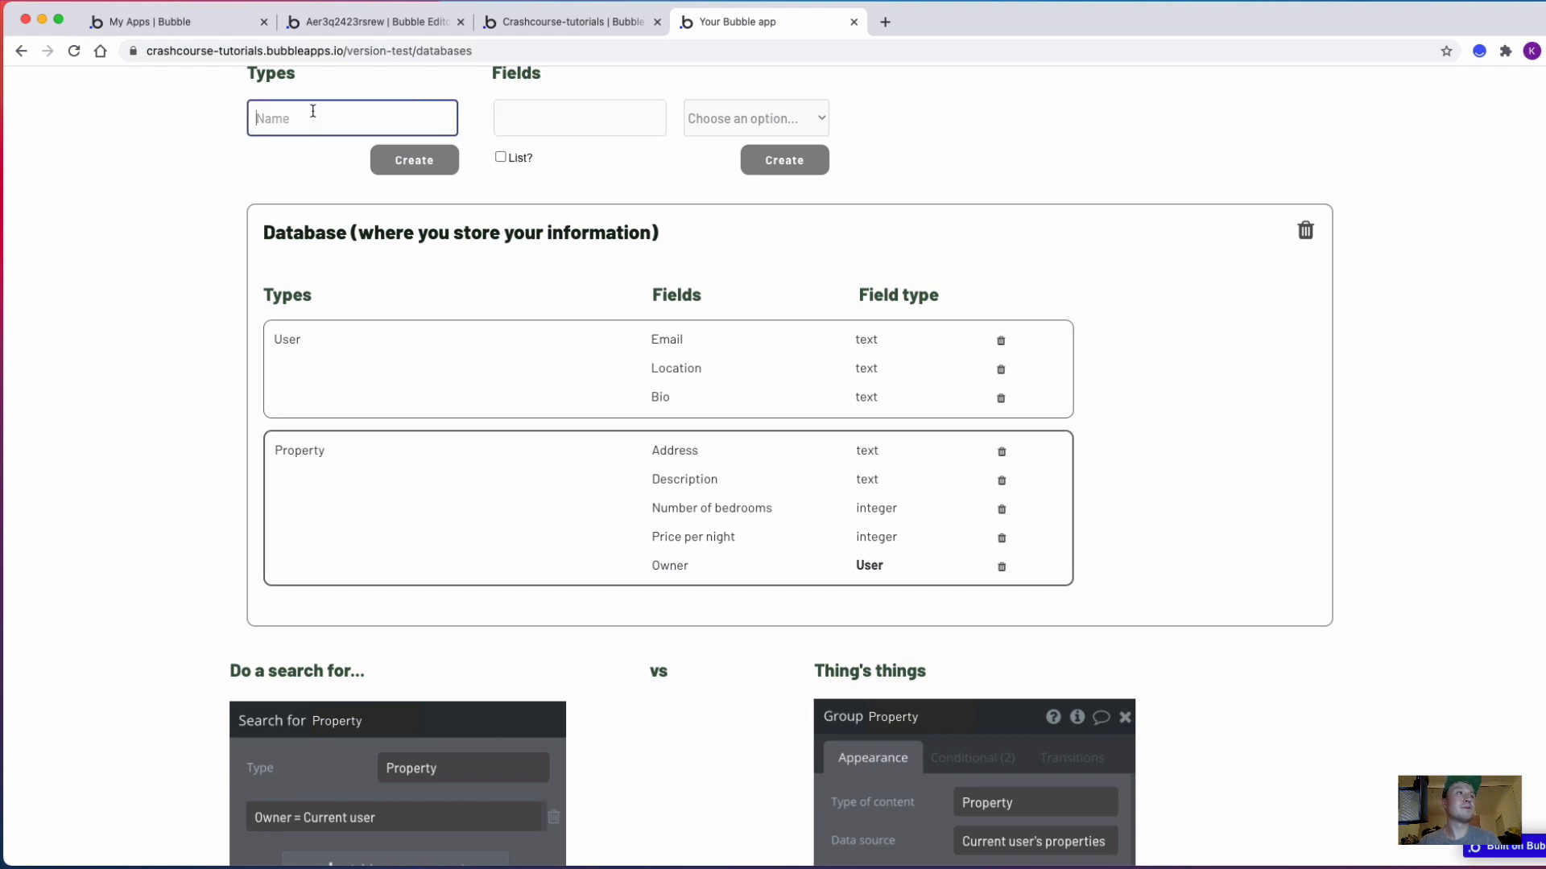
type("Review")
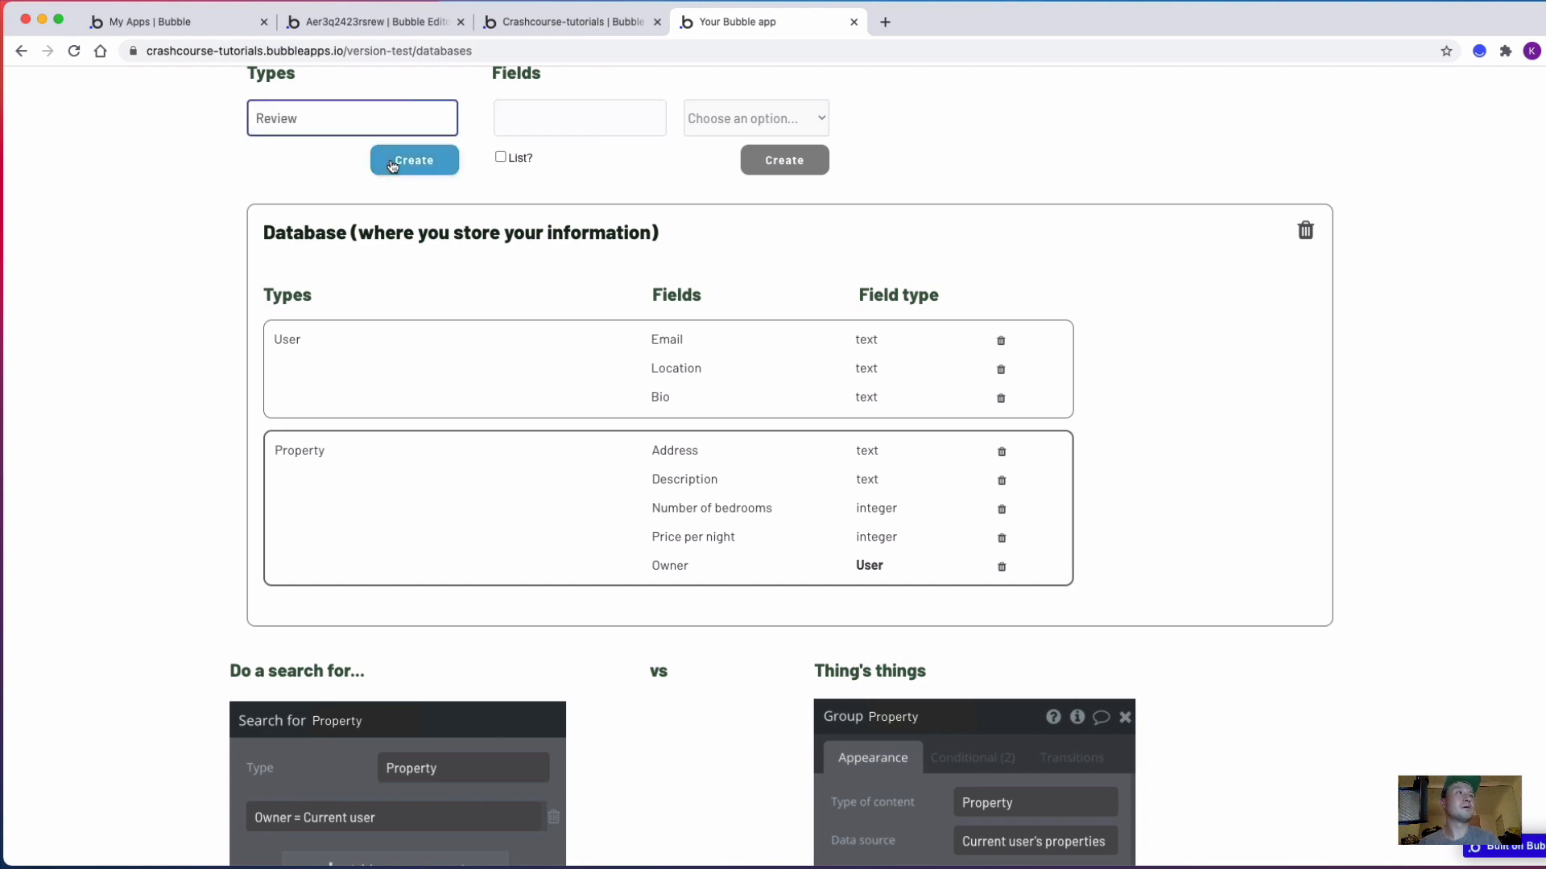
left_click(434, 160)
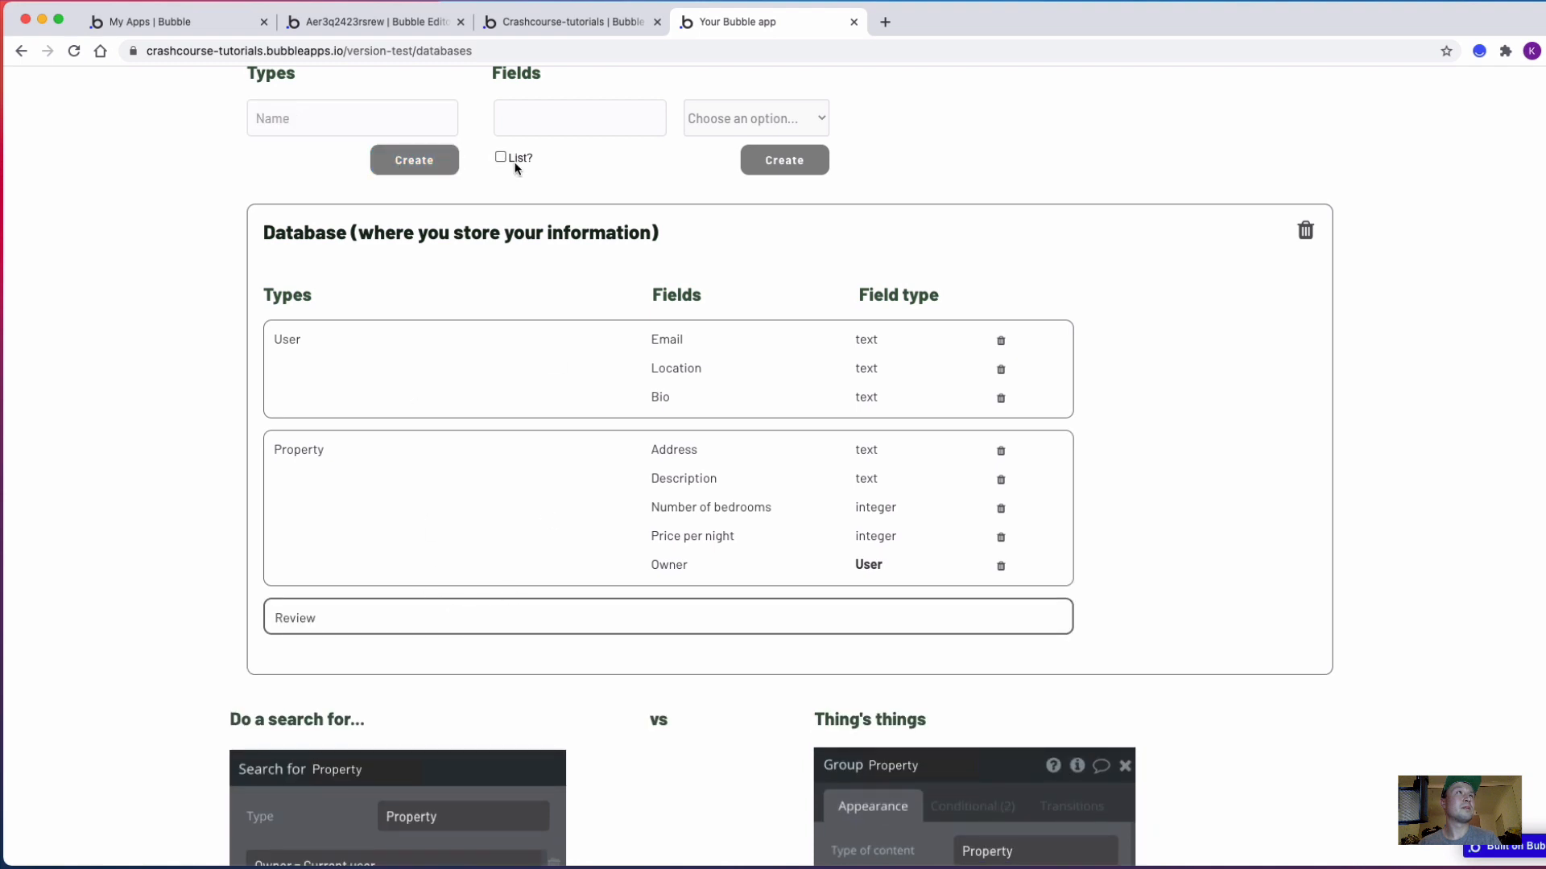
Add two text fields named Body and Title to the Review type
left_click(587, 125)
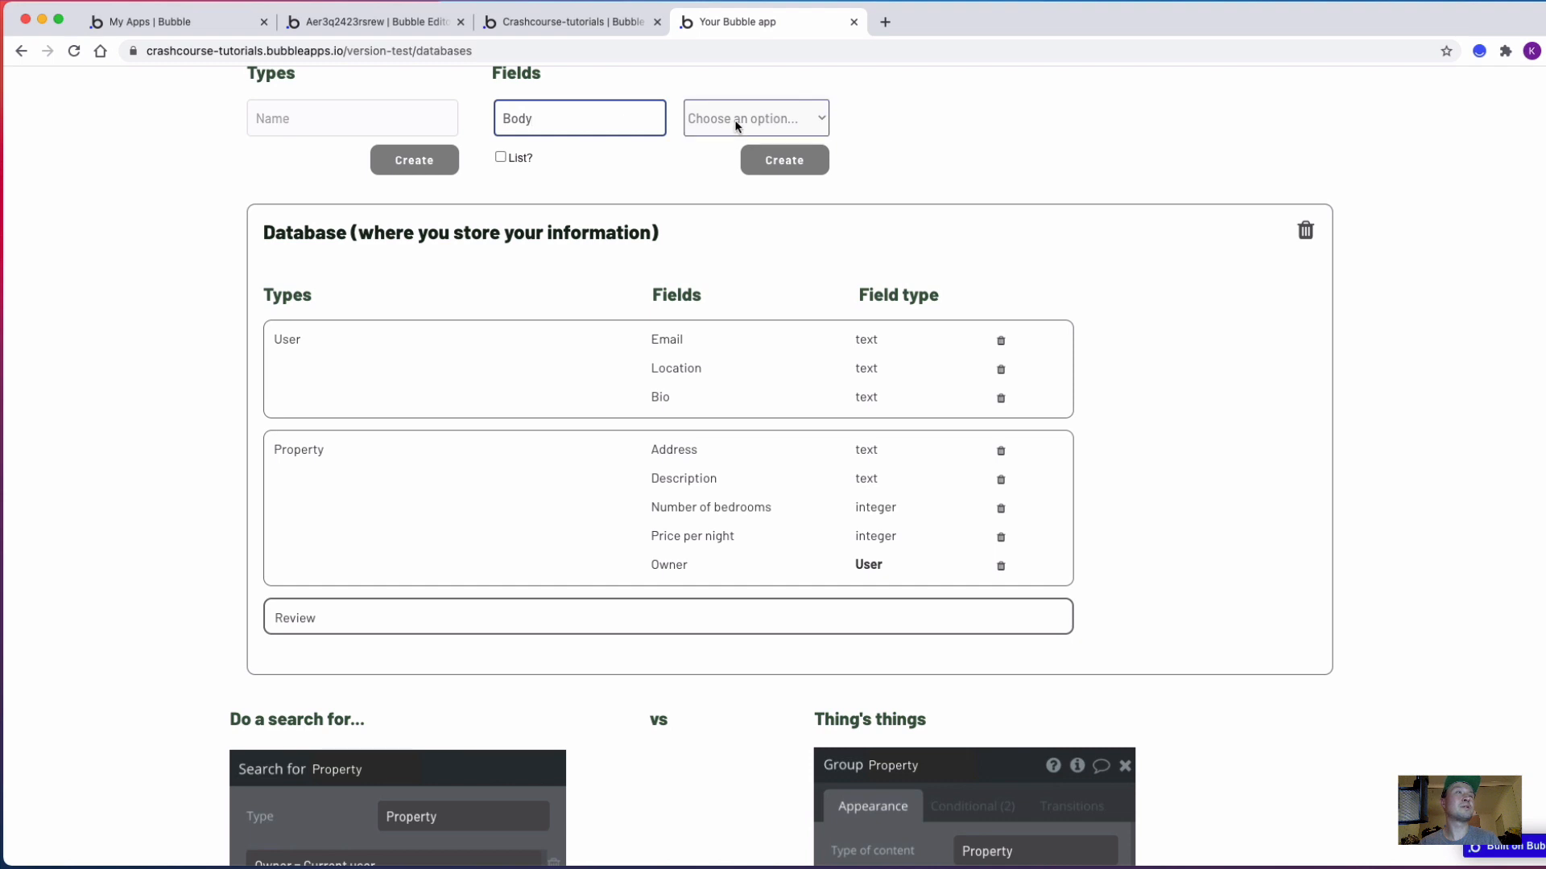
left_click(757, 118)
left_click(728, 143)
left_click(784, 161)
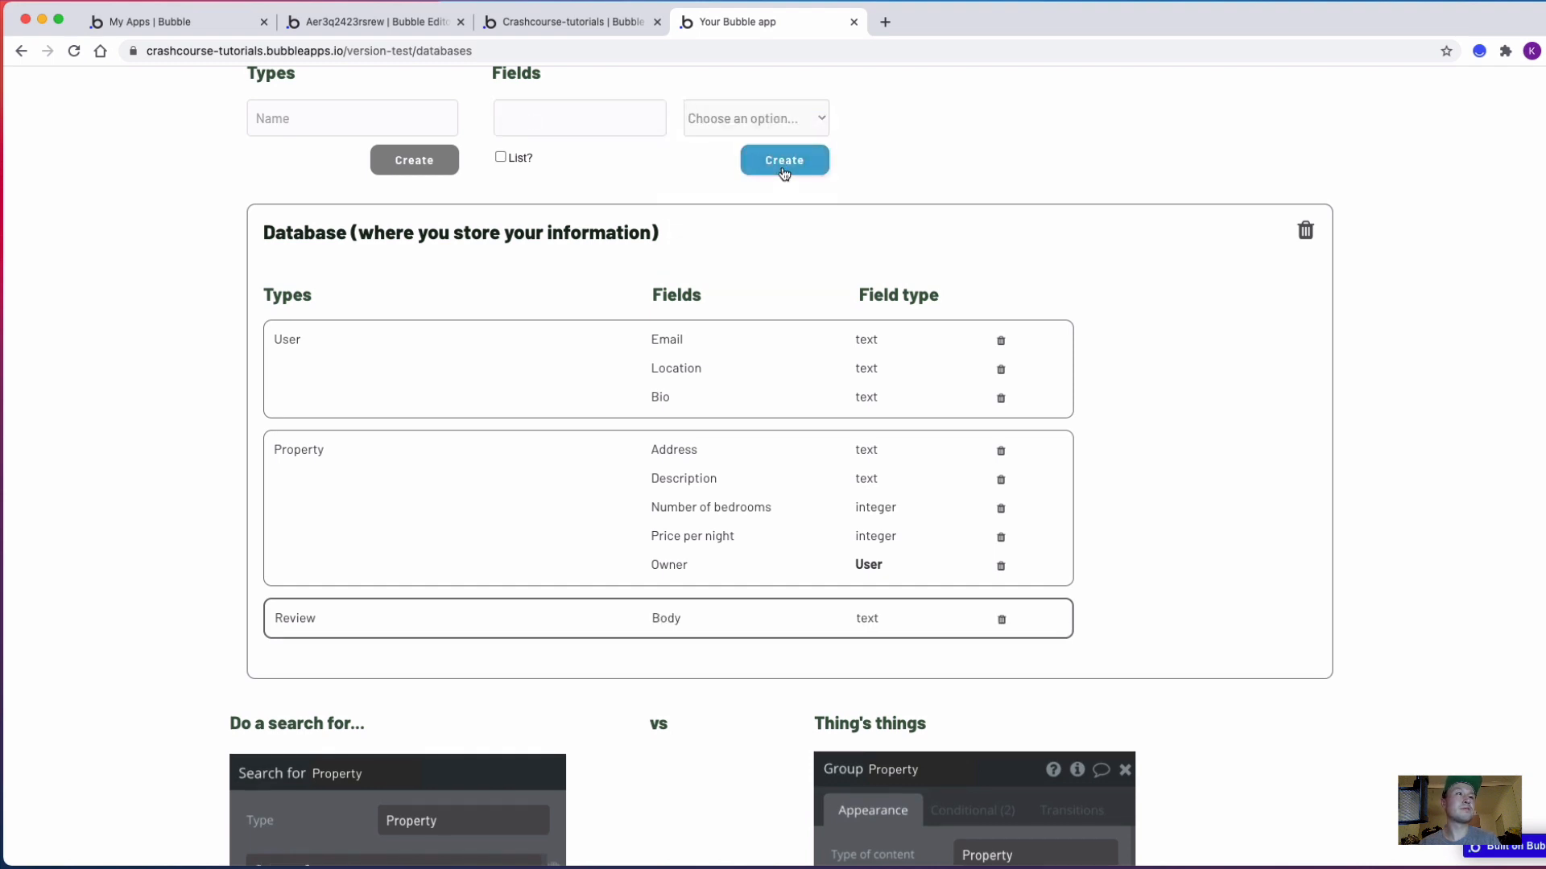
left_click(623, 114)
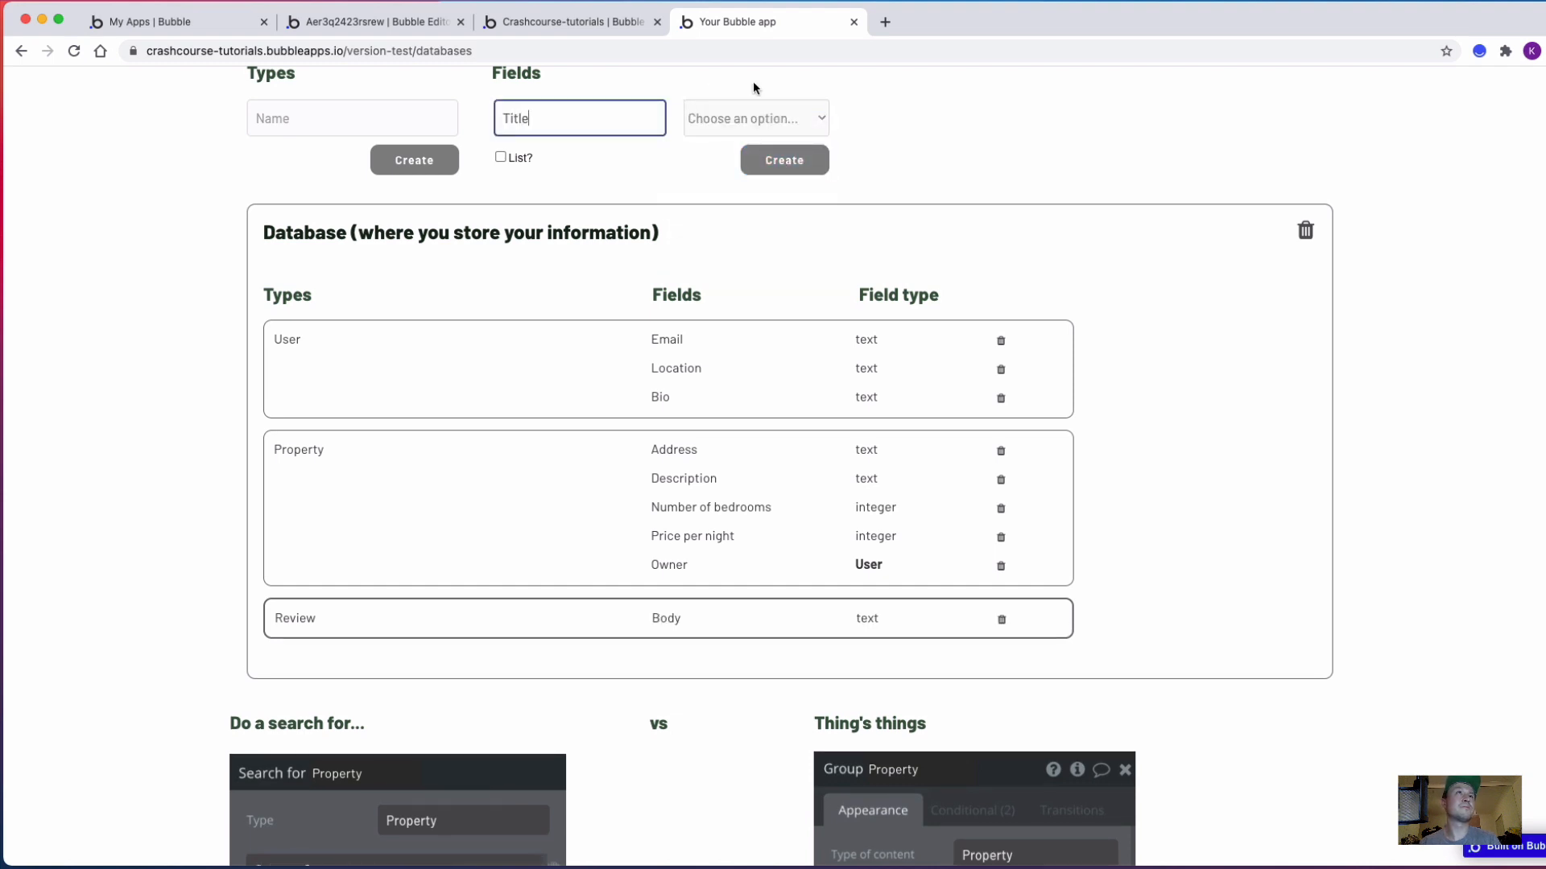
left_click(757, 118)
left_click(709, 137)
left_click(781, 163)
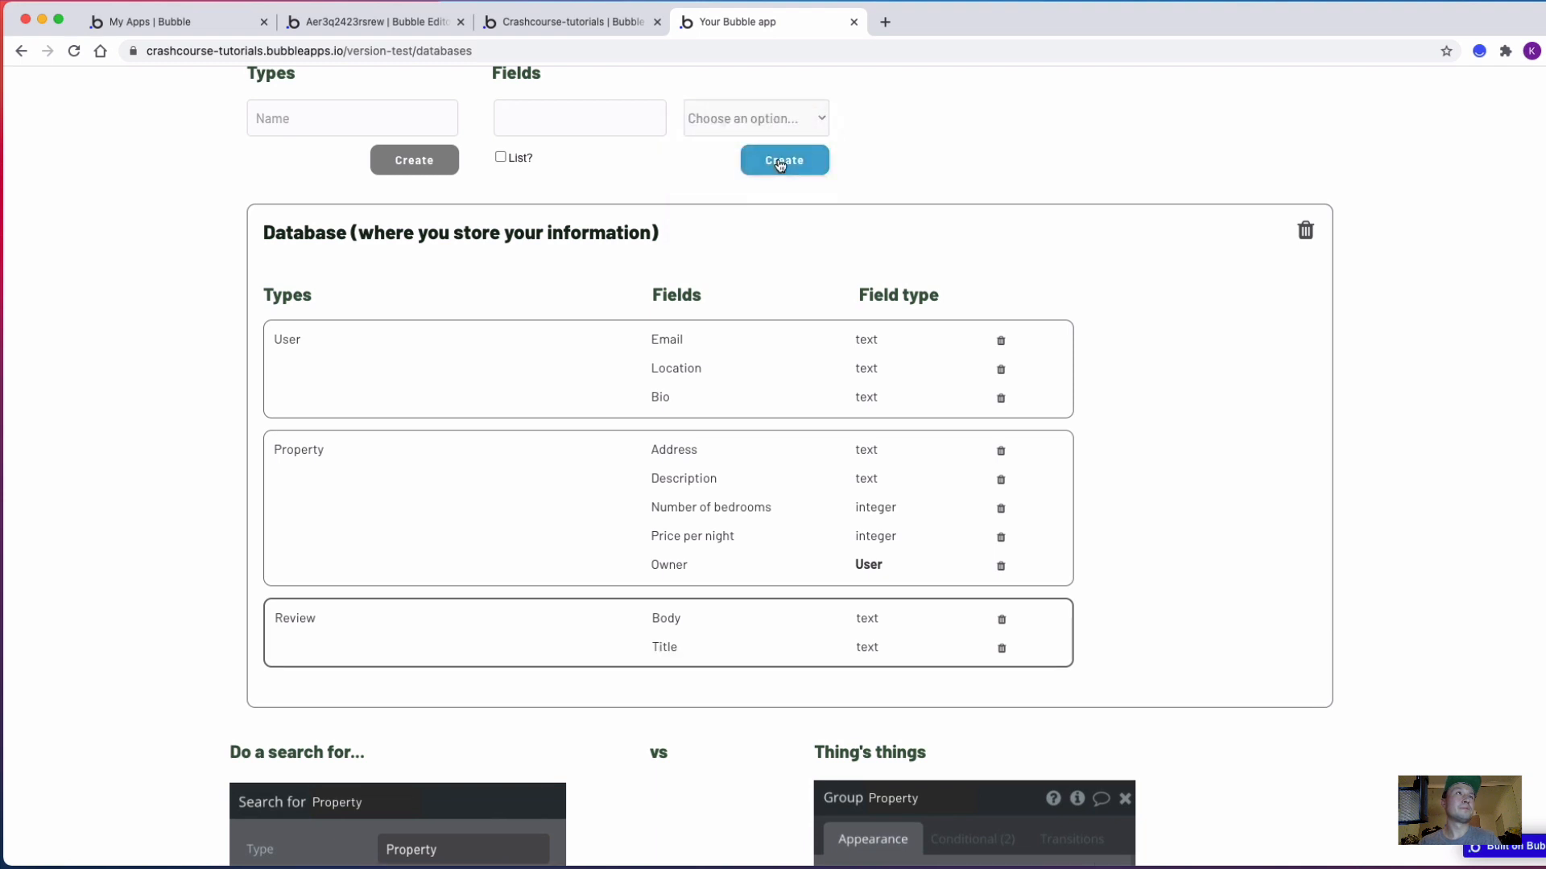
Add an integer field named Star rating to the Review type
left_click(557, 117)
type("STar r")
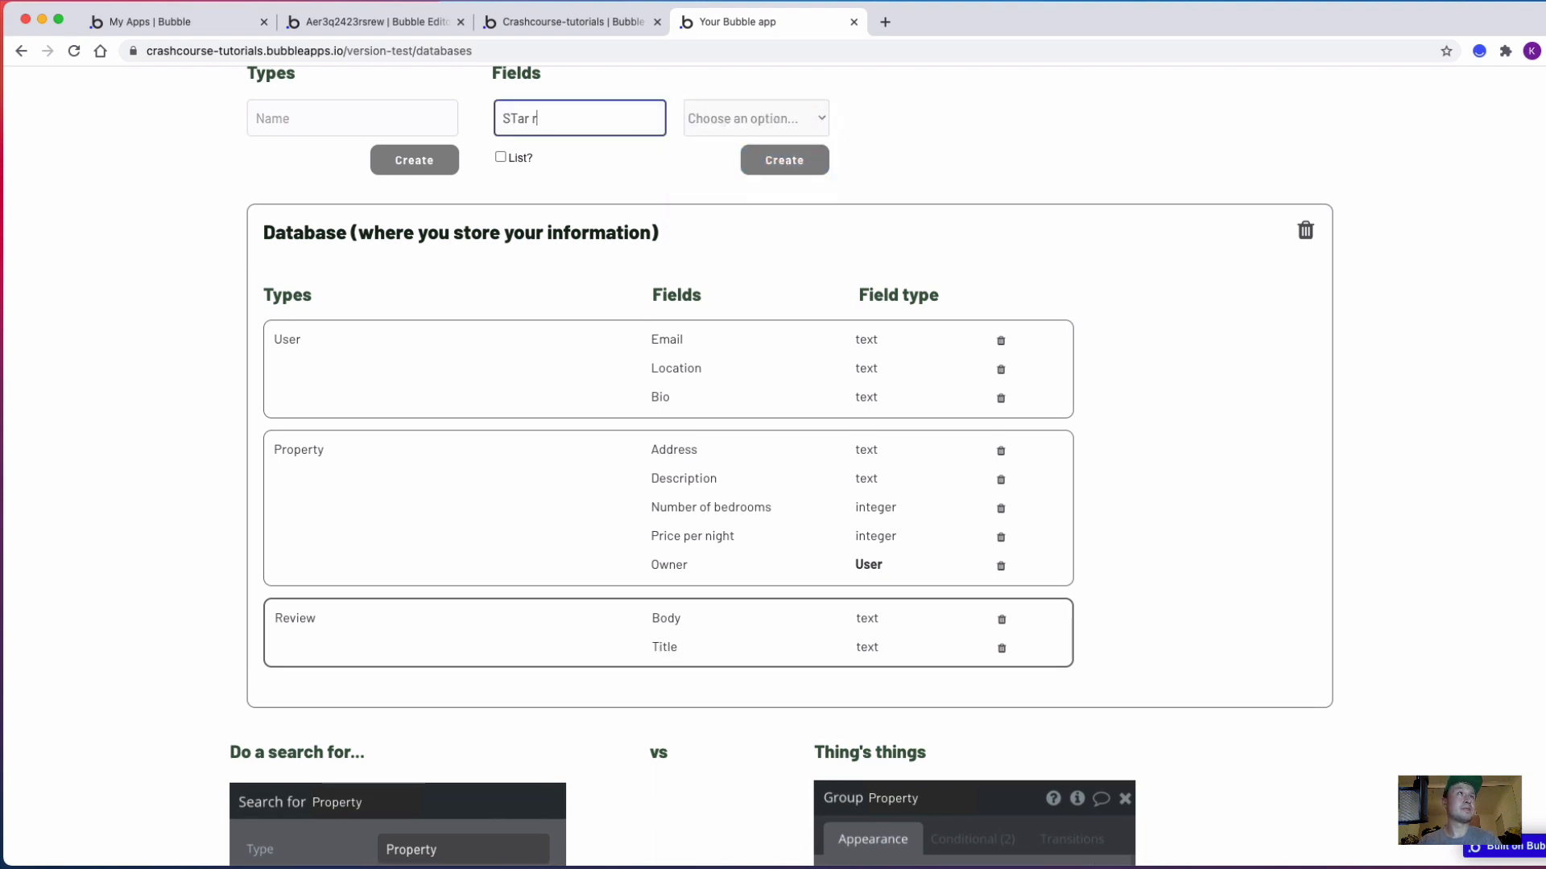
key("BackSpace")
key("BackSpace")
type("tar rate")
type("ng")
left_click(701, 118)
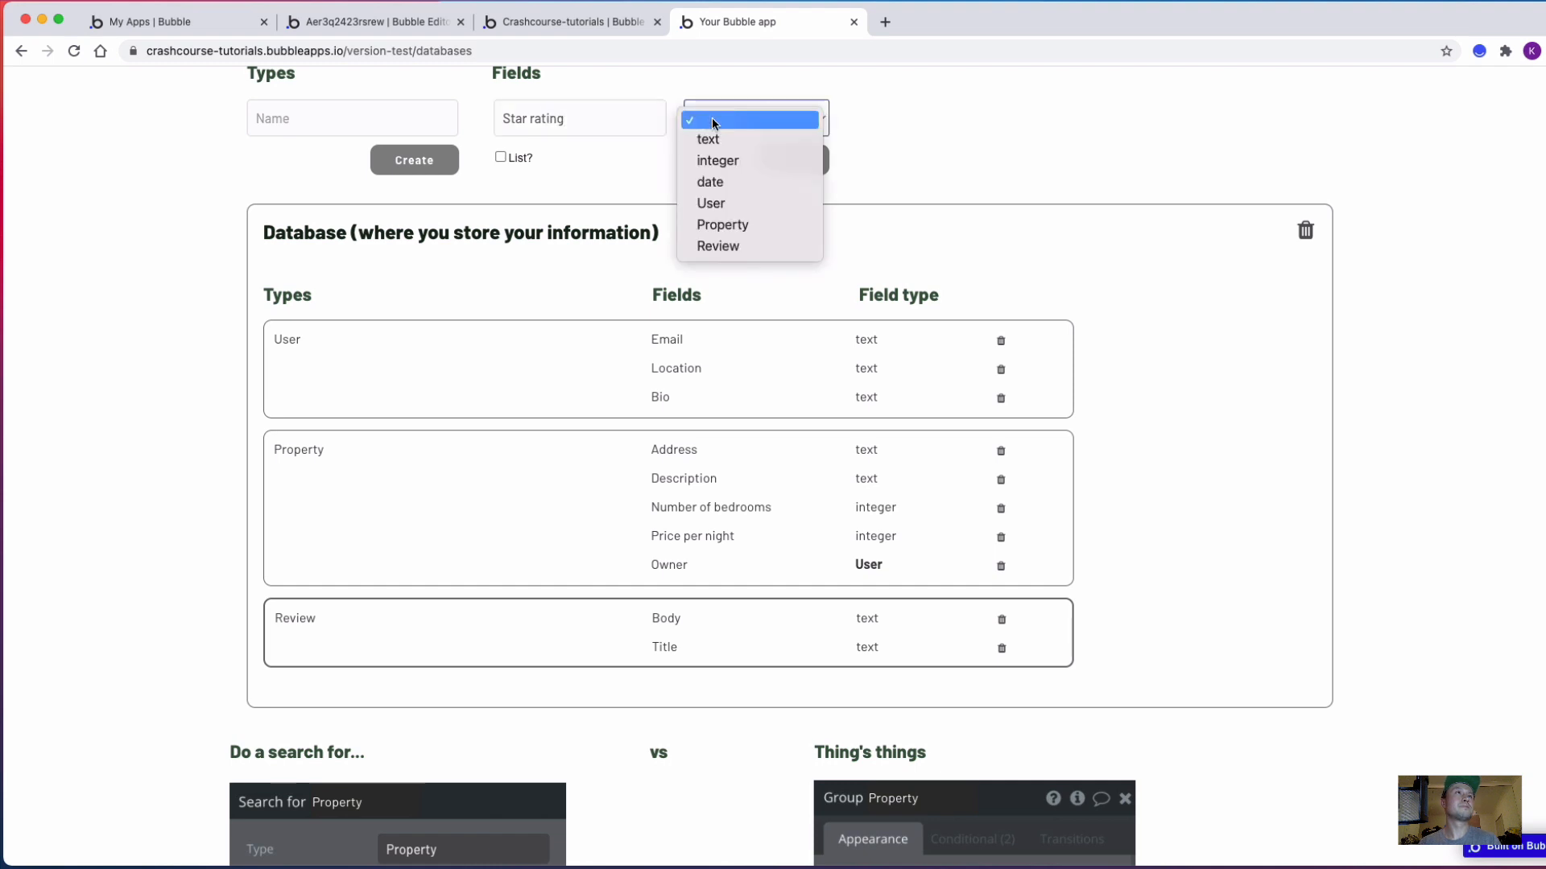
left_click(724, 162)
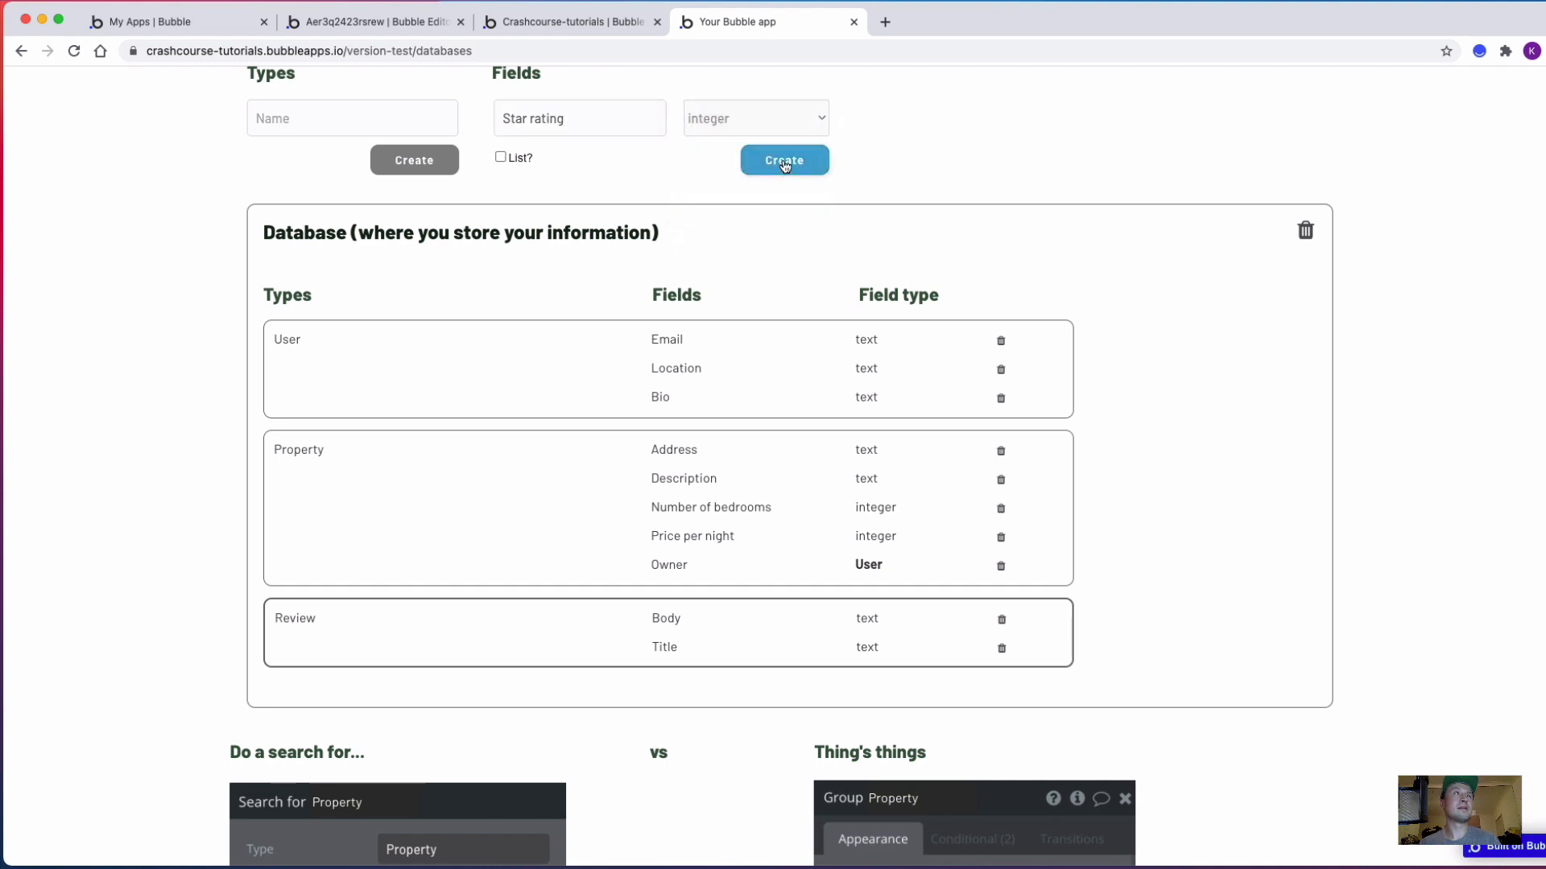
left_click(785, 164)
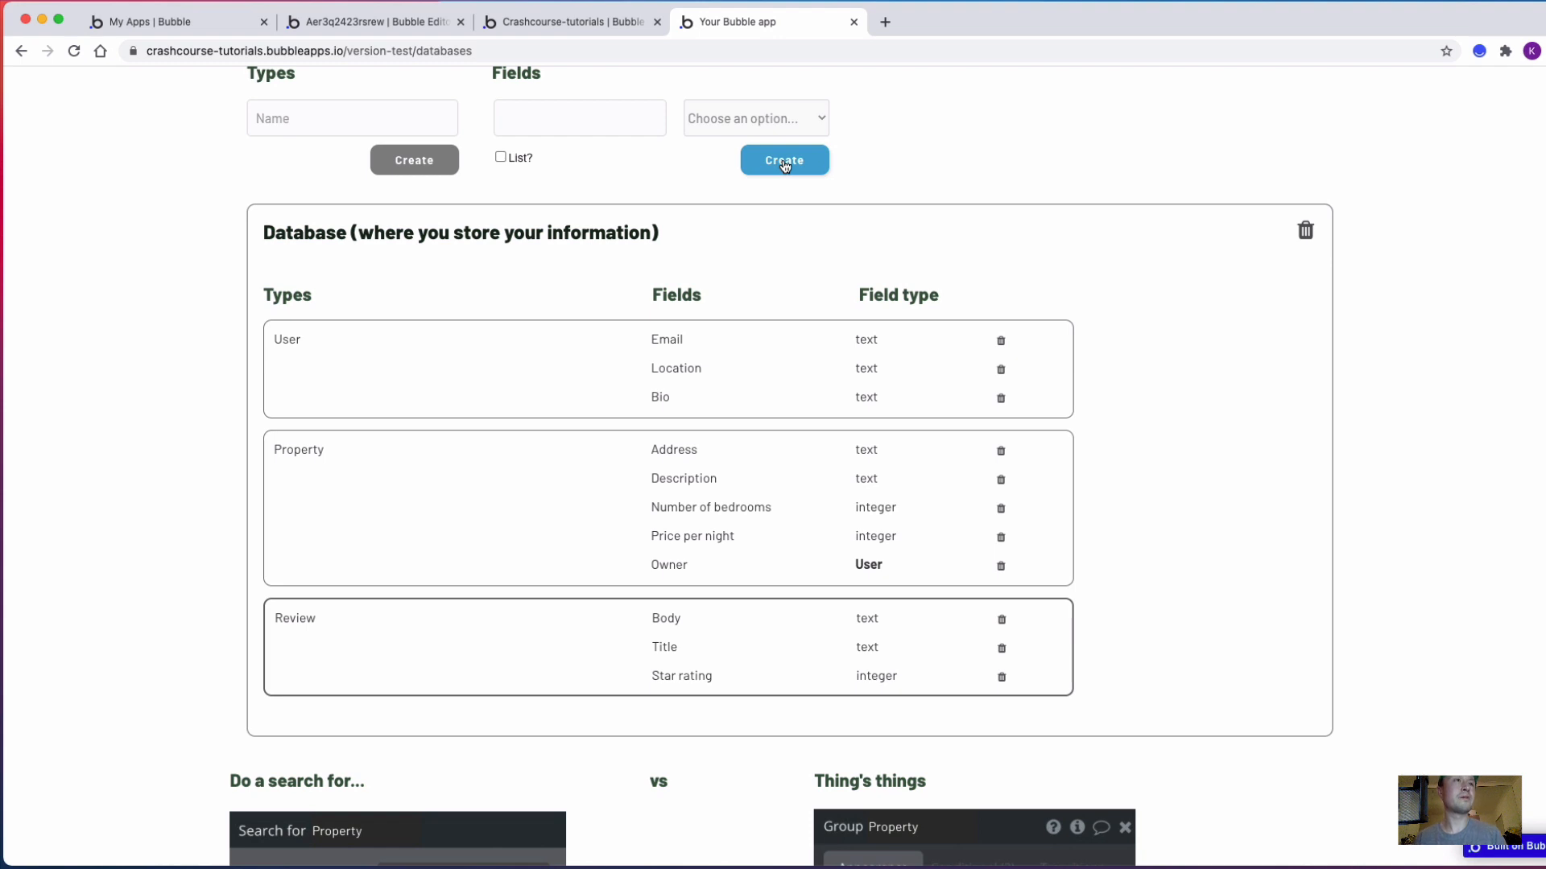
Add a date field named Created date to the Review type
left_click(623, 127)
type("C")
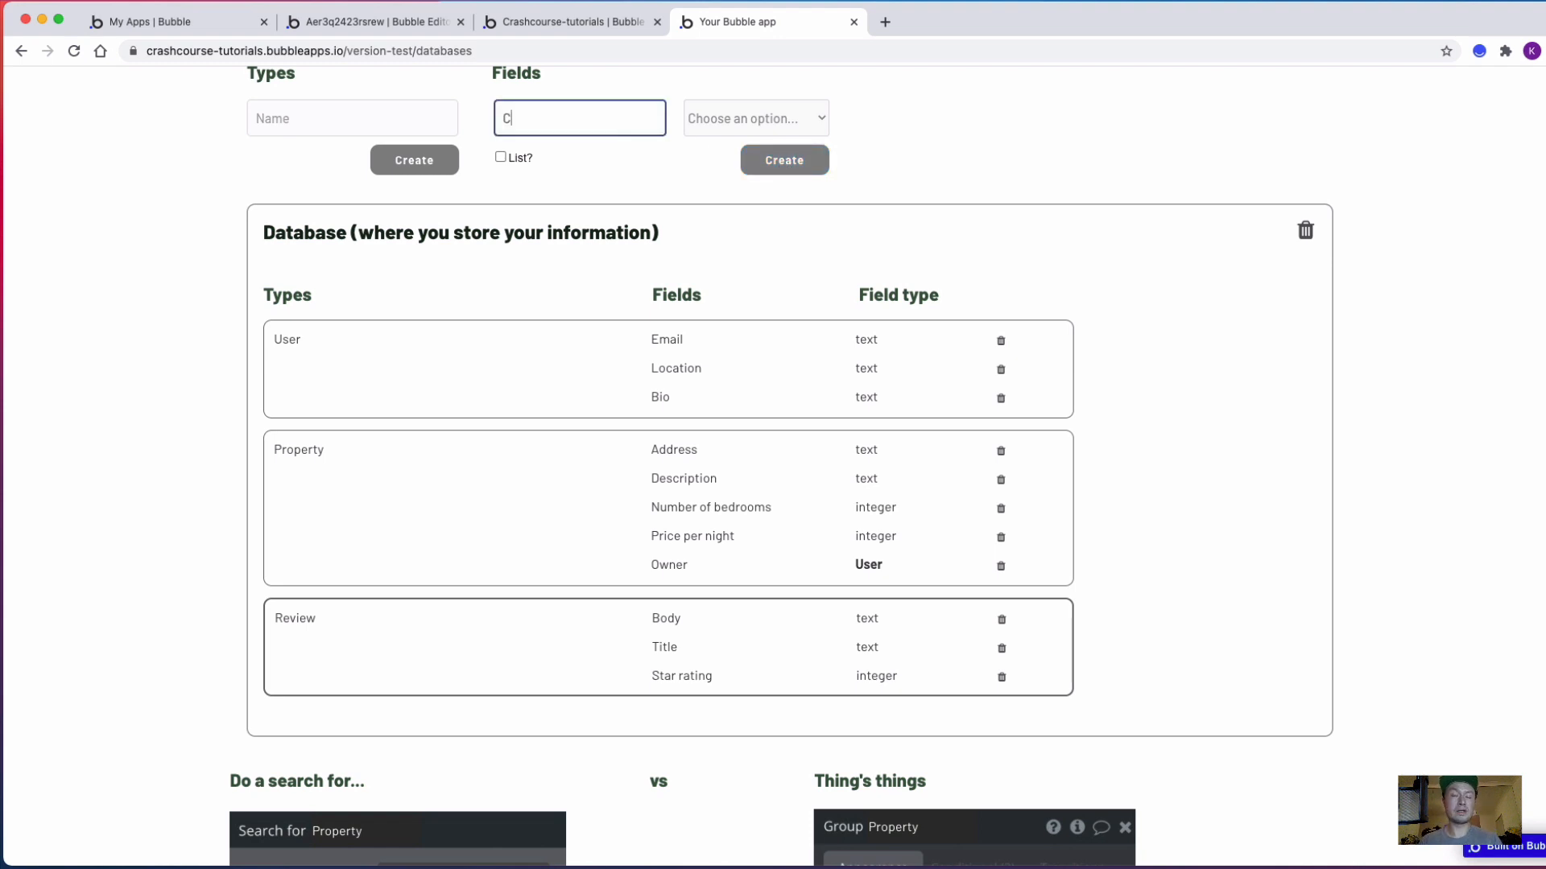
type("reated date")
left_click(740, 117)
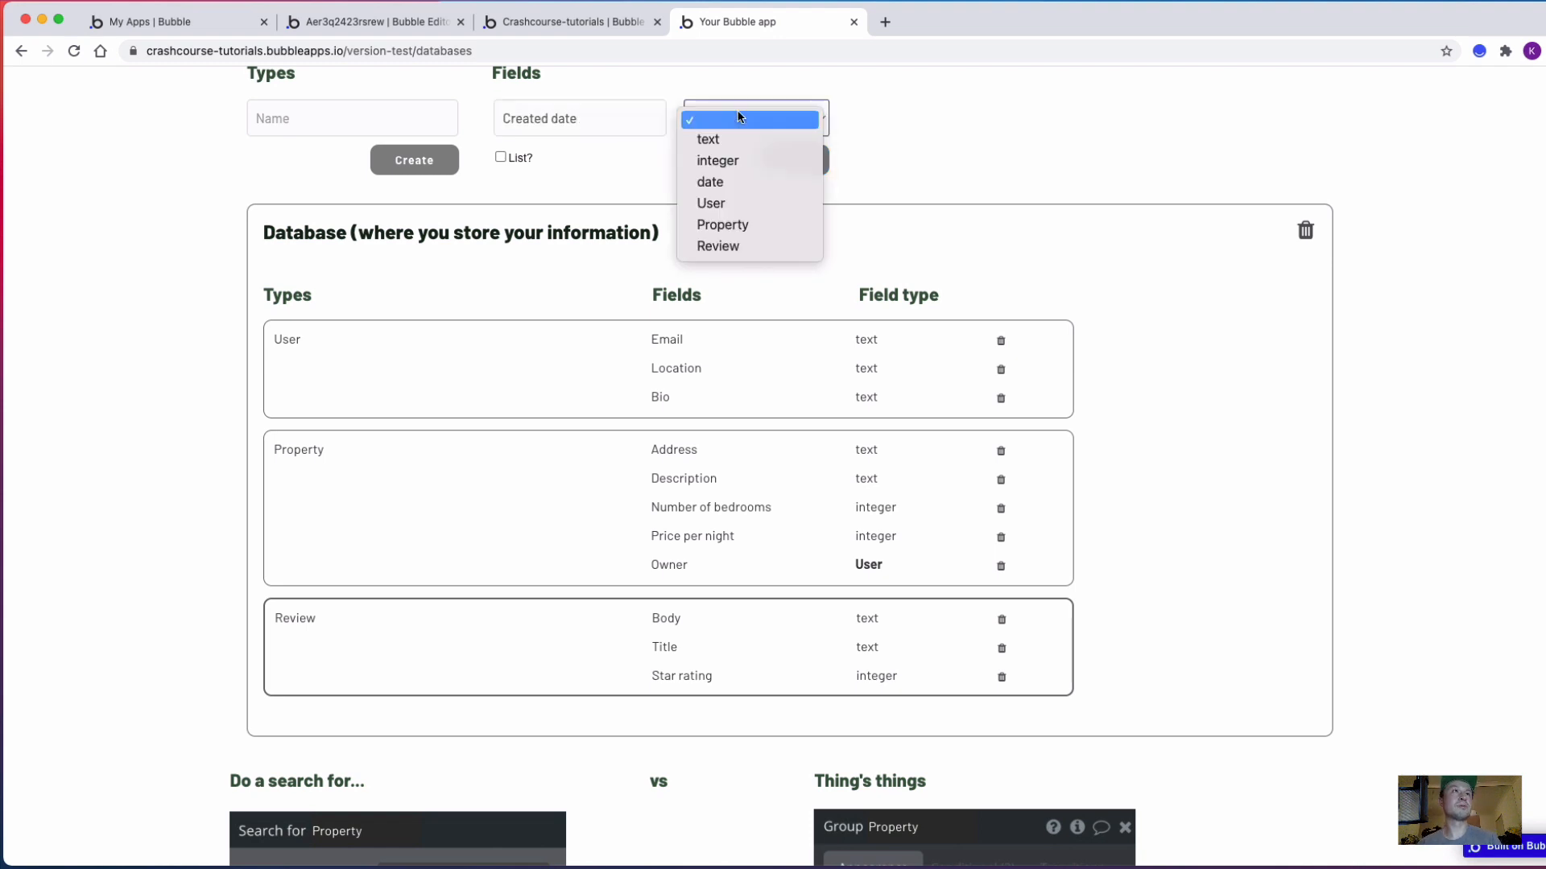
left_click(725, 182)
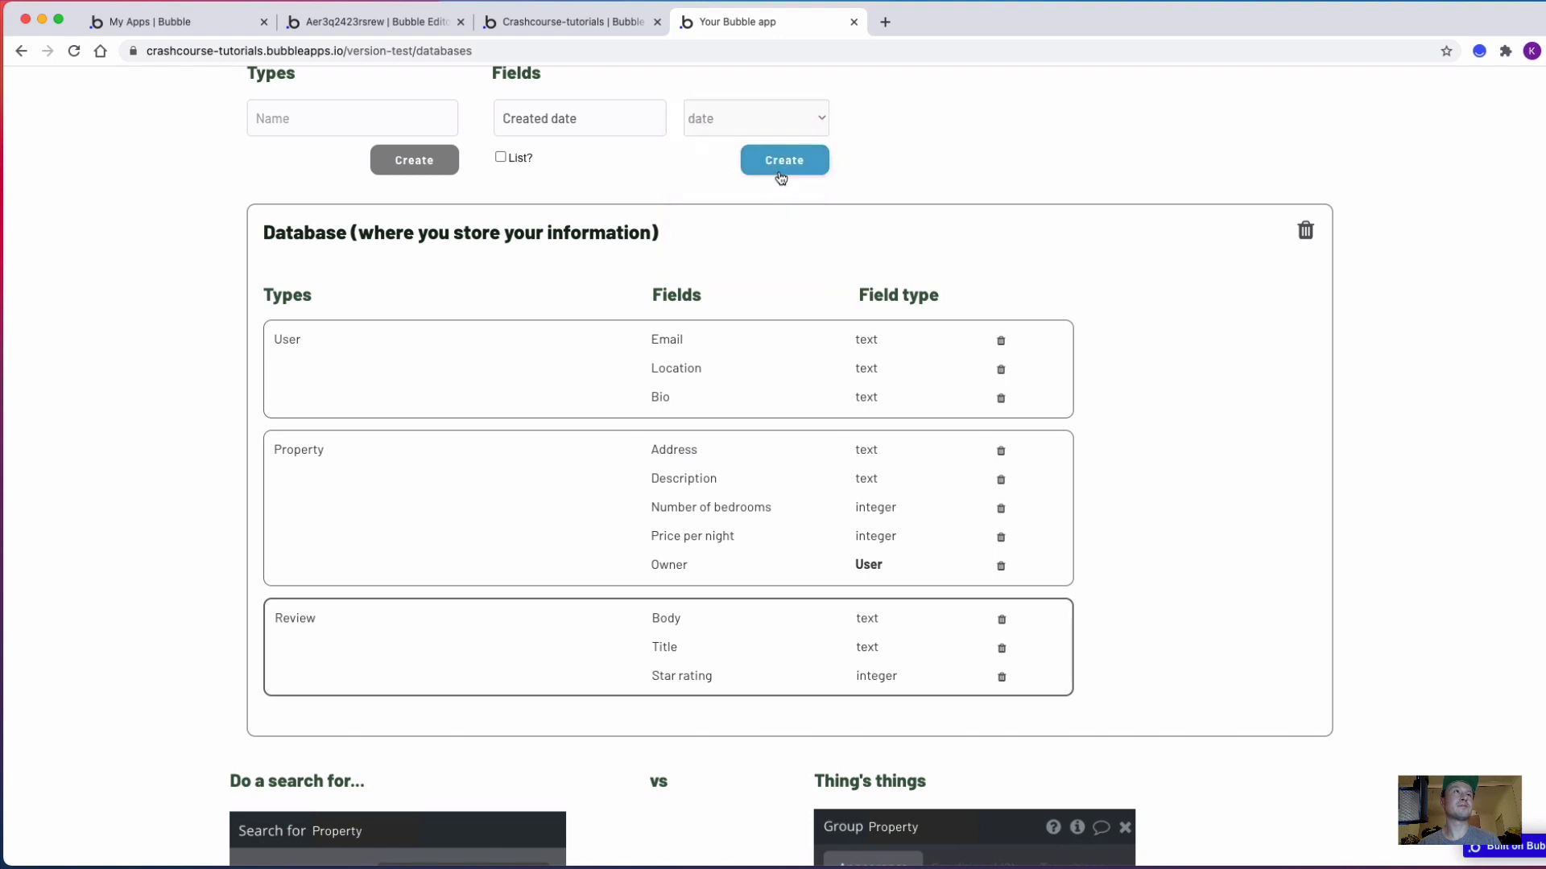
left_click(785, 161)
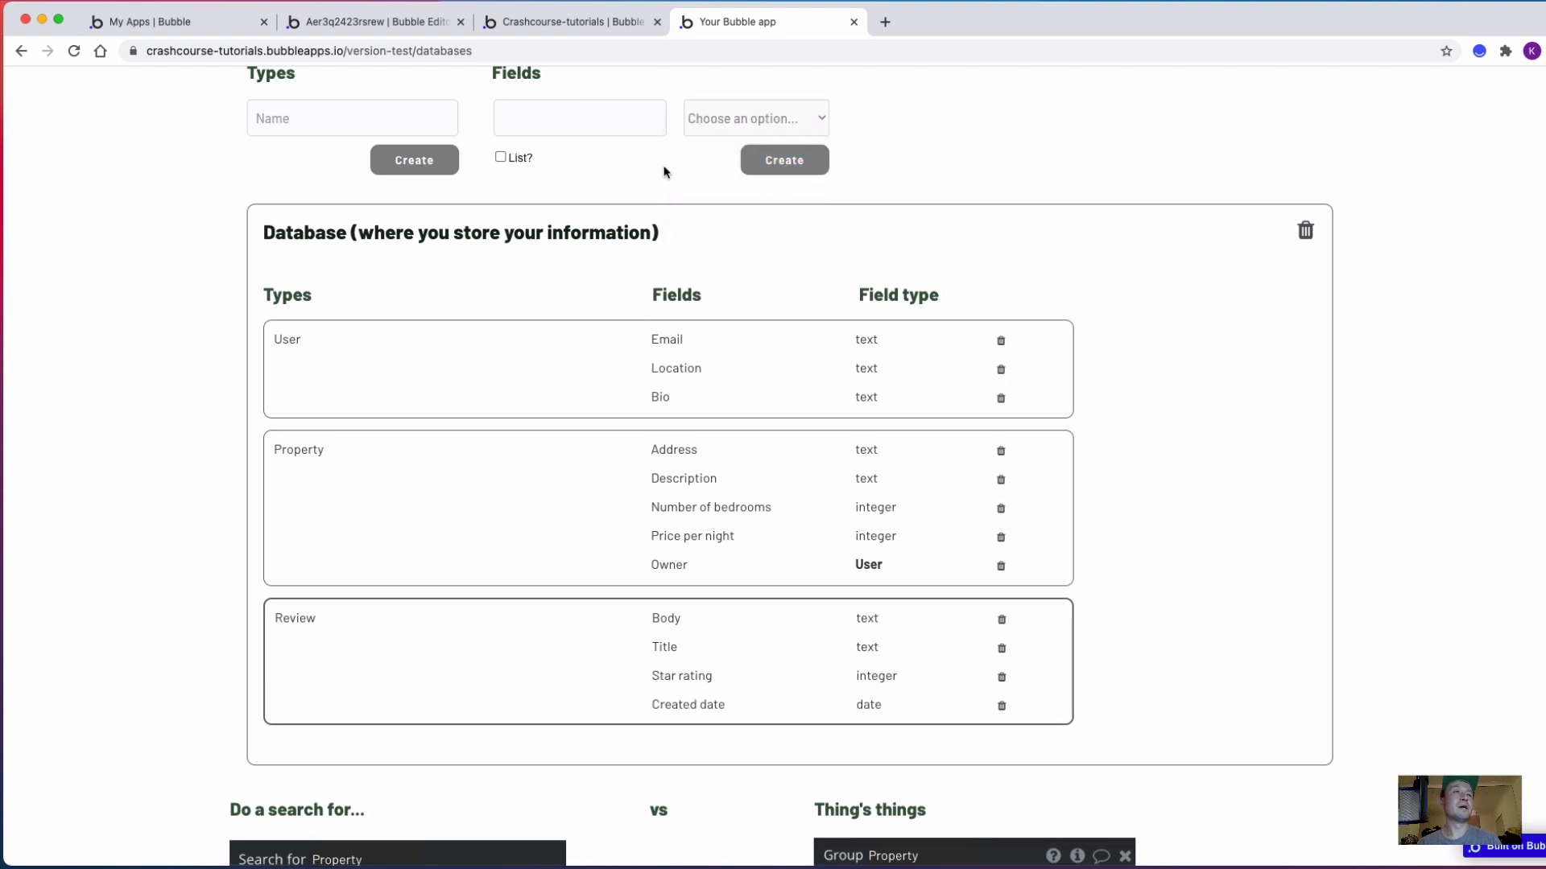
Add a text field named Approved to the Review type
left_click(578, 111)
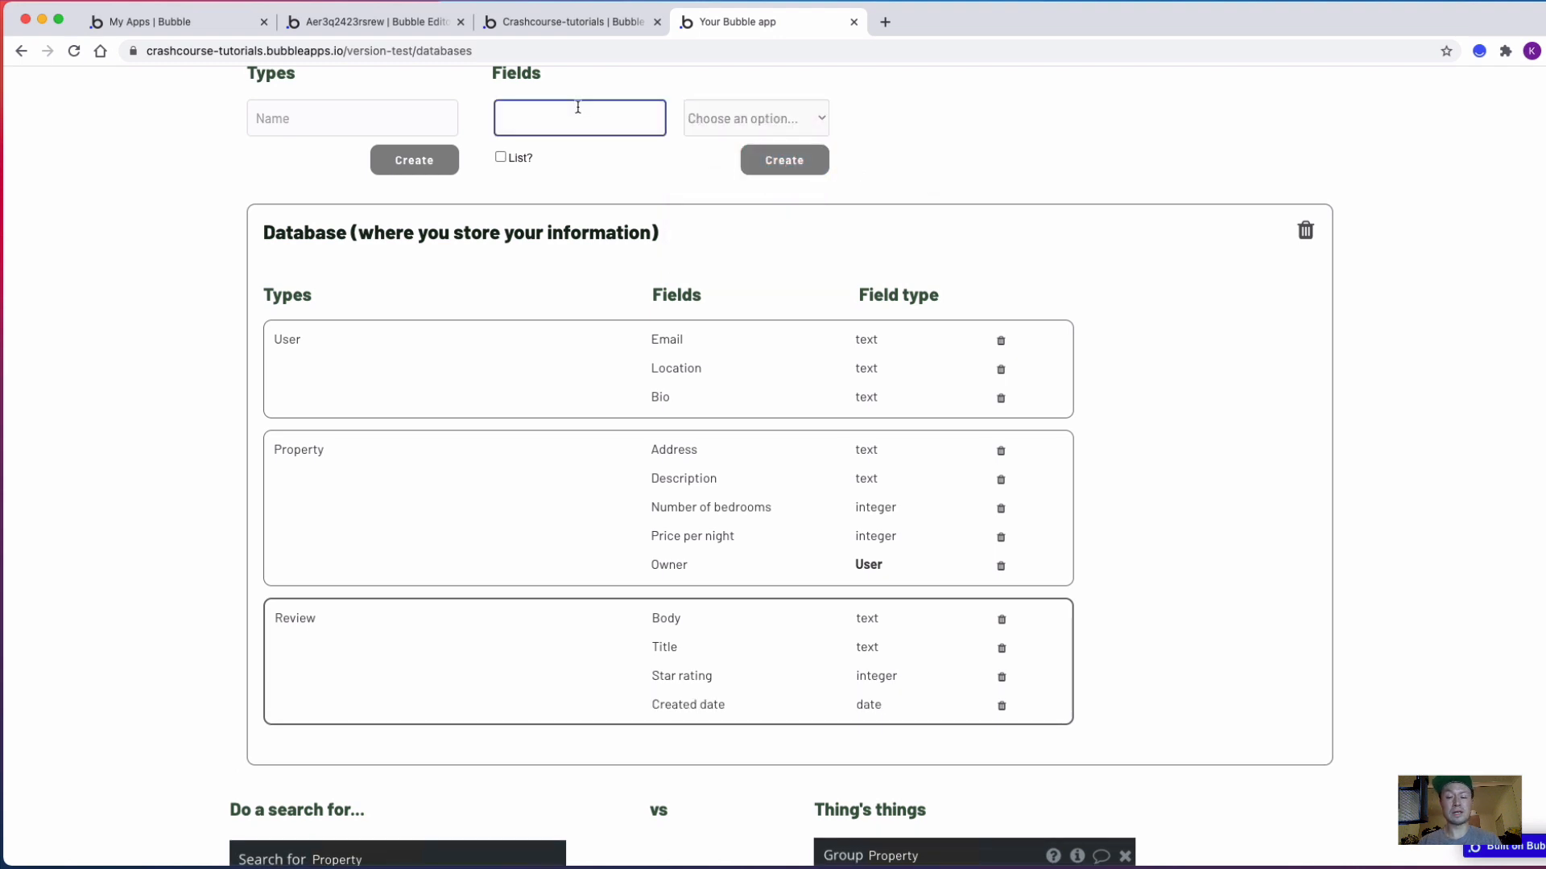
type("Approved")
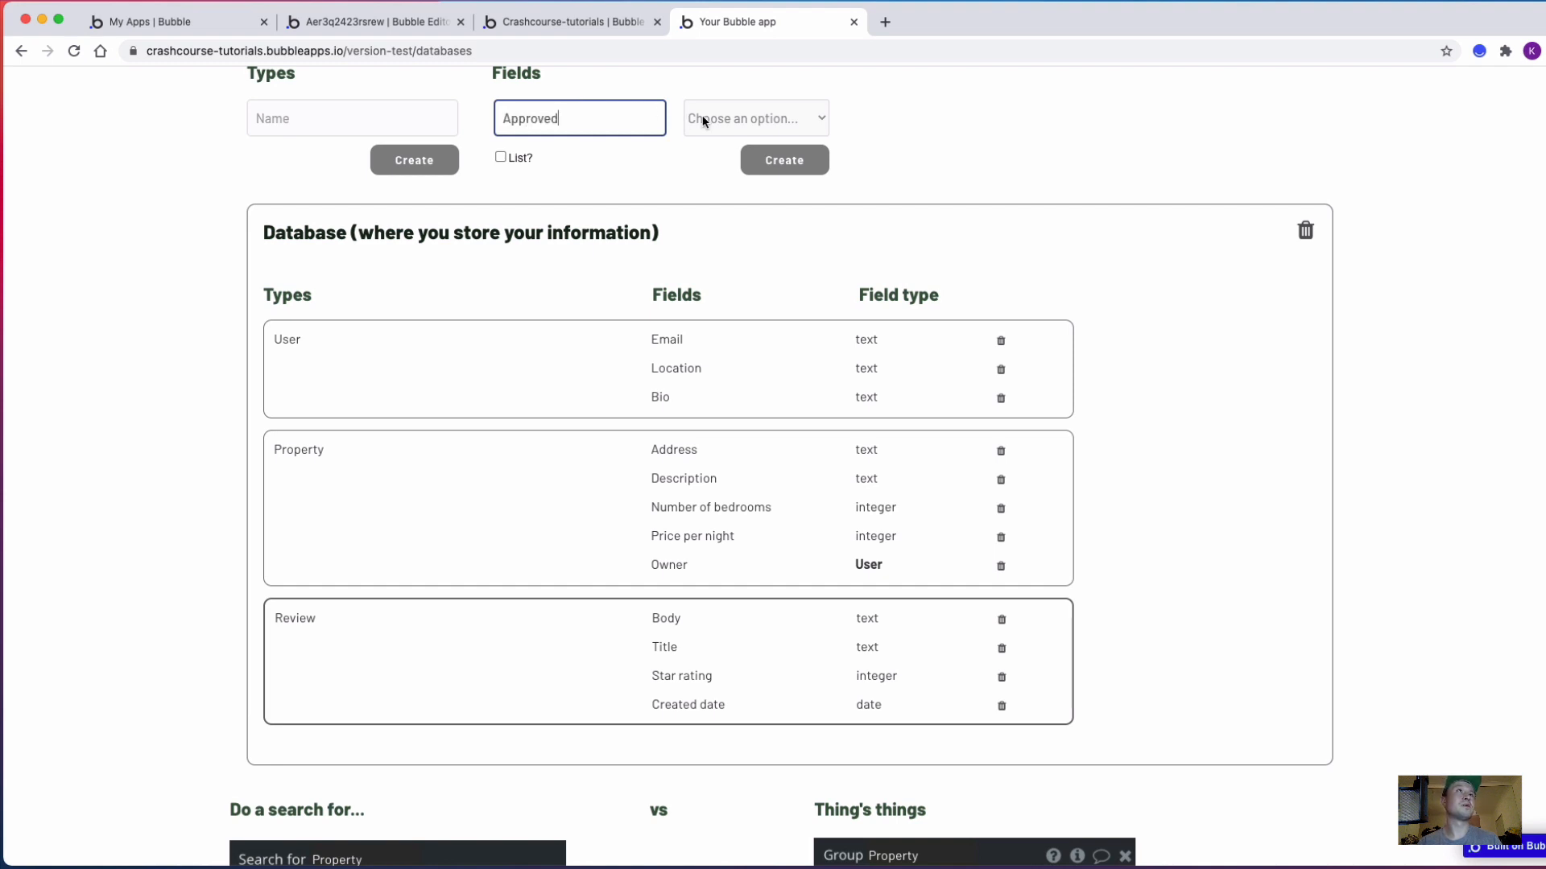
left_click(703, 120)
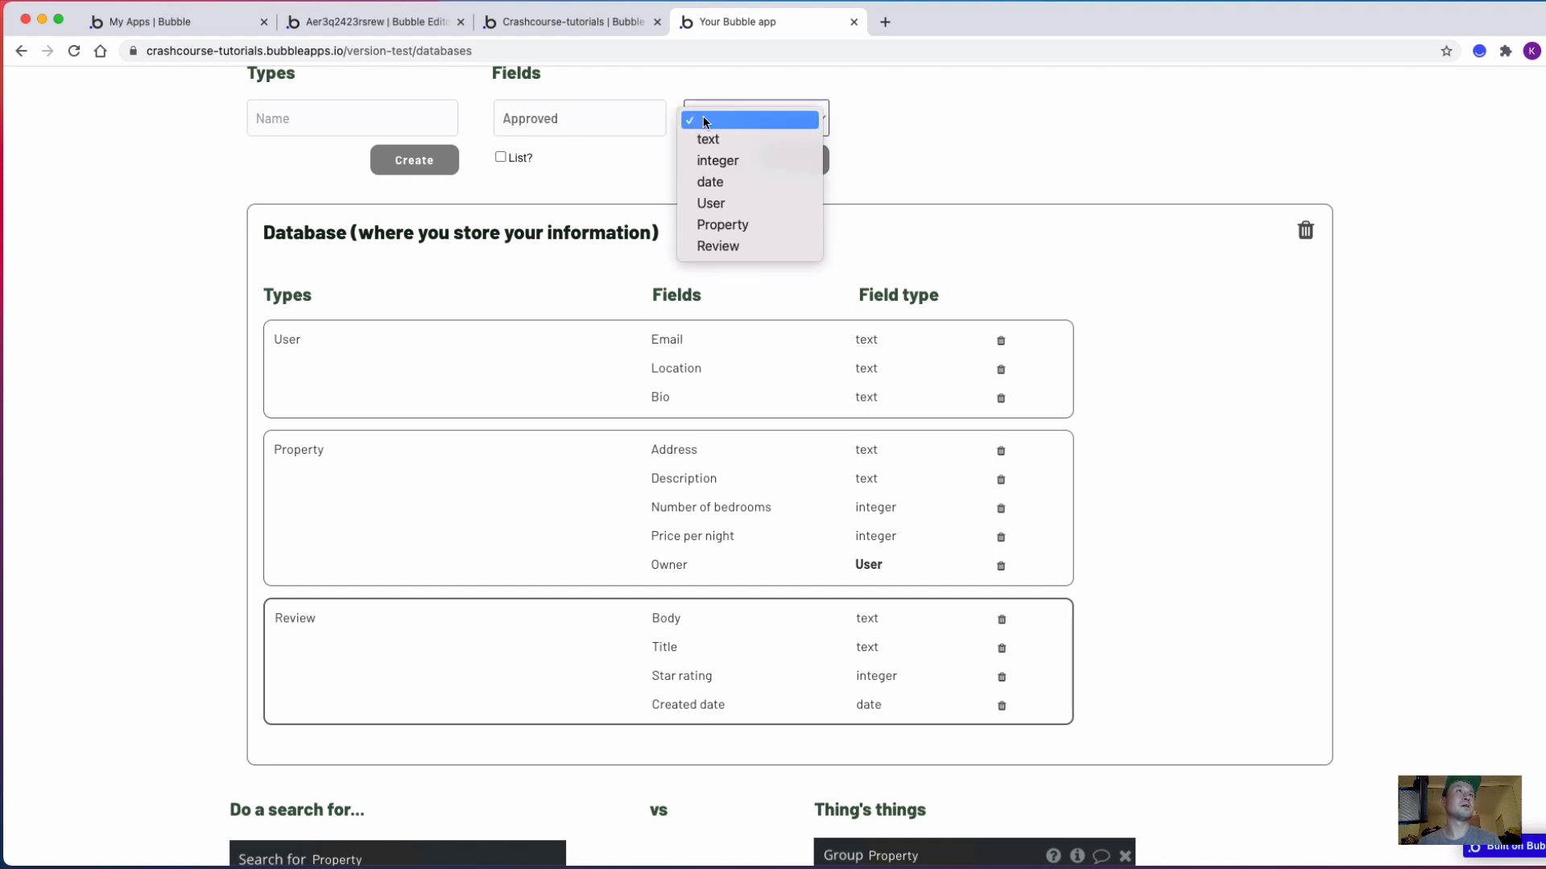
left_click(741, 139)
left_click(803, 172)
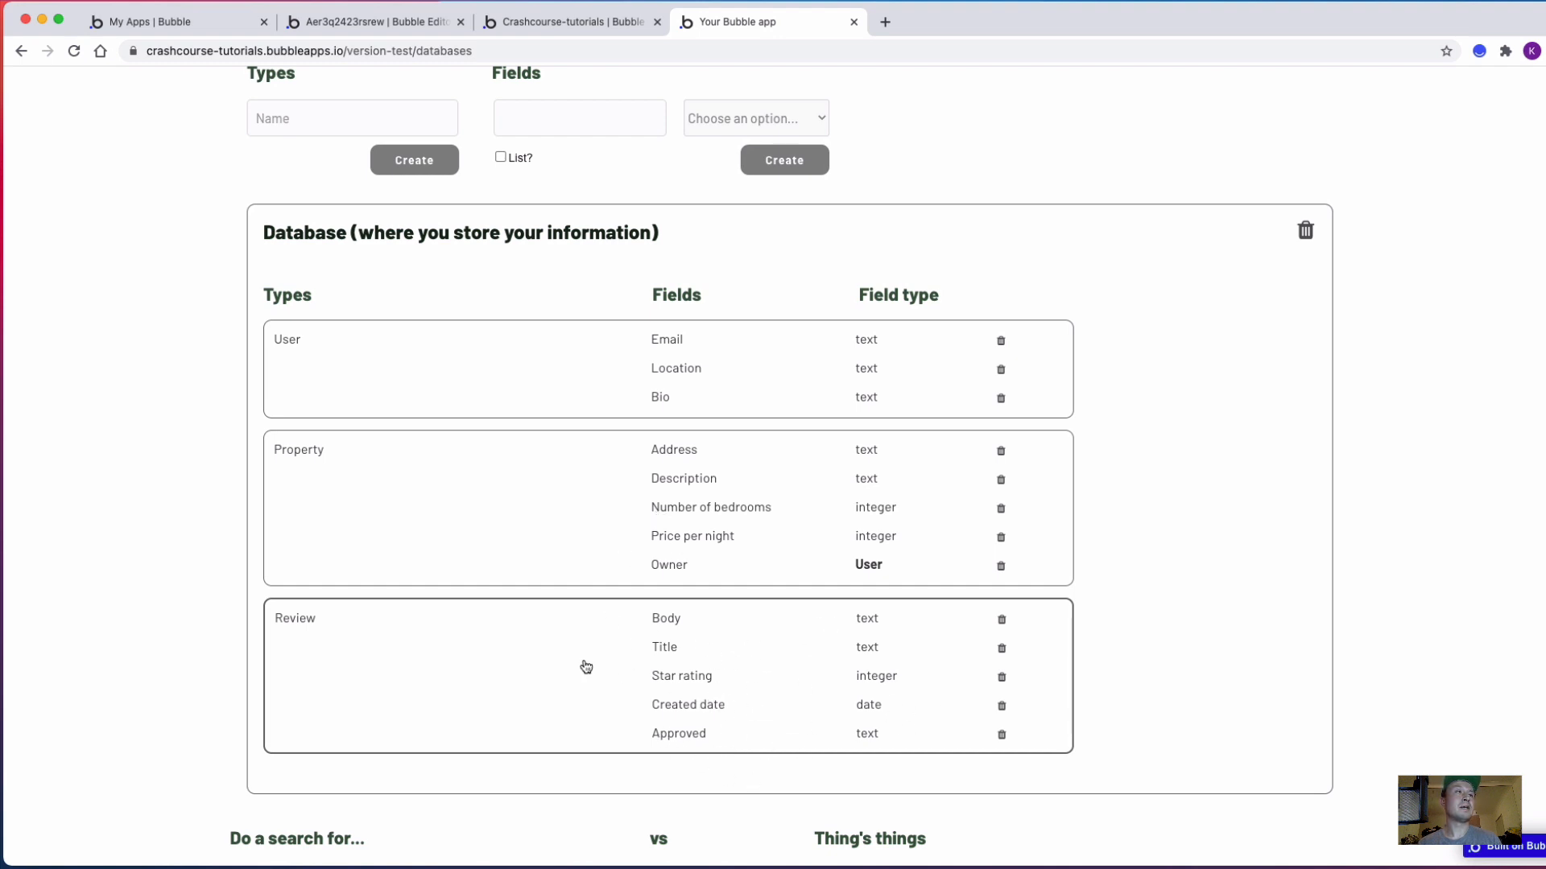
Add a field named Property with the field type Property to the Review type
left_click(537, 125)
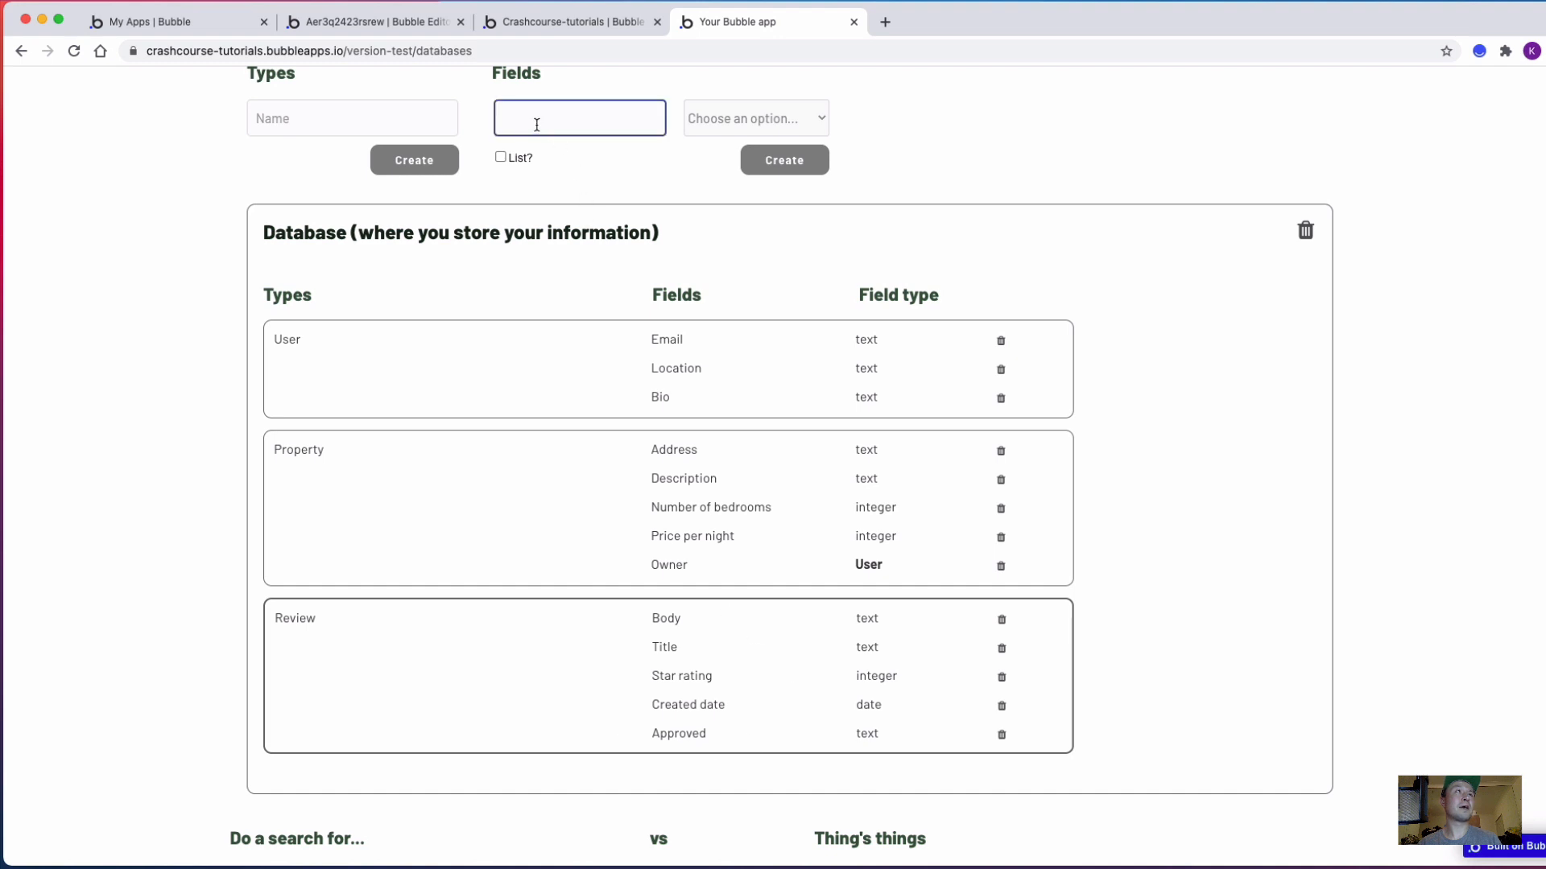
type("Property")
left_click(722, 122)
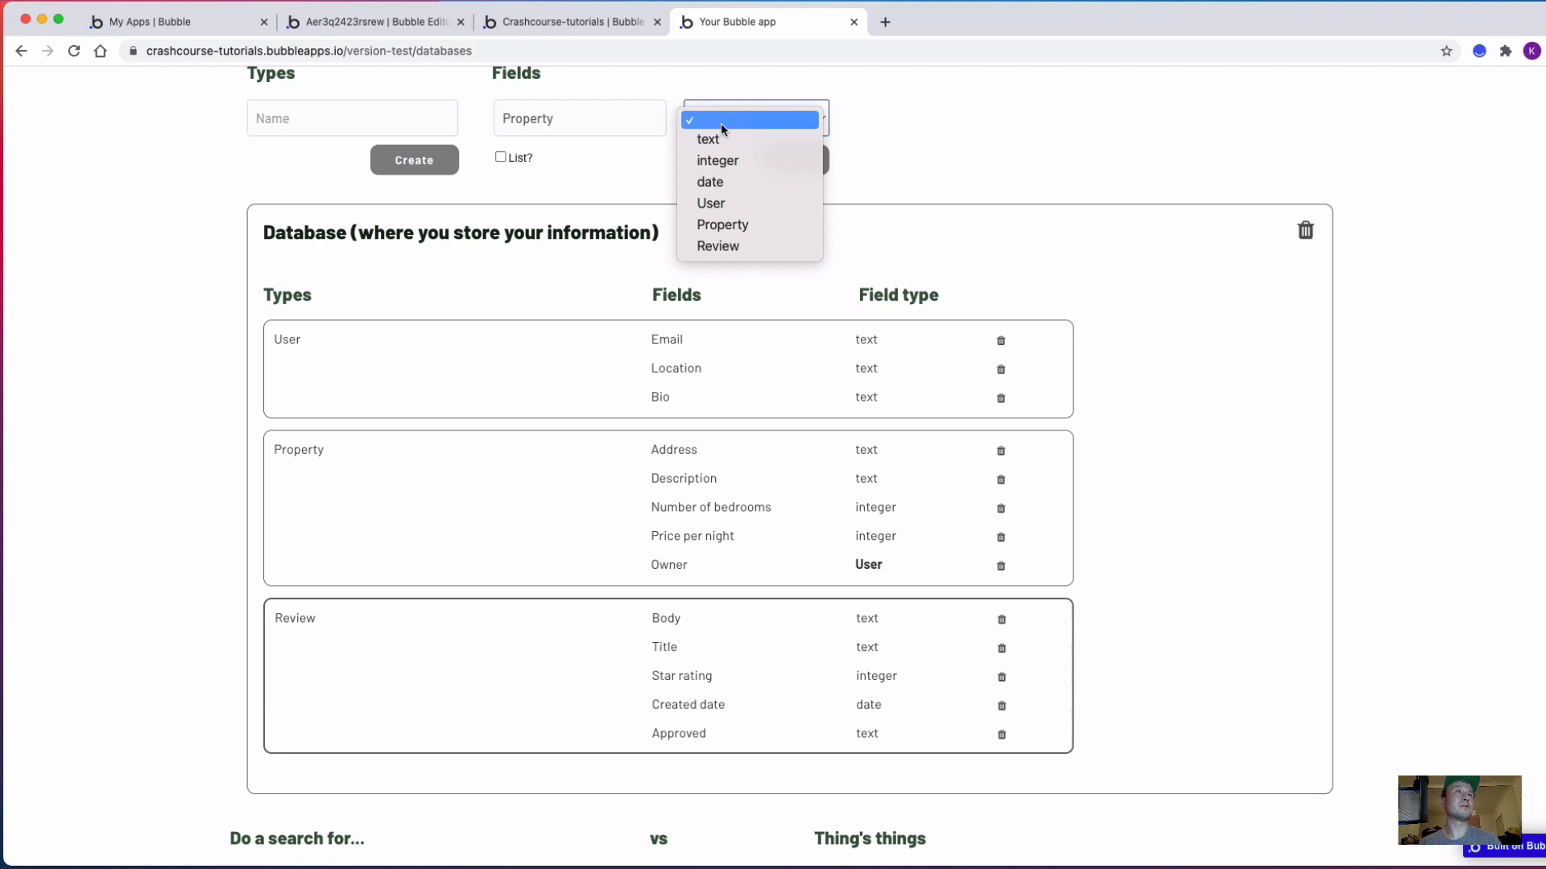
left_click(742, 226)
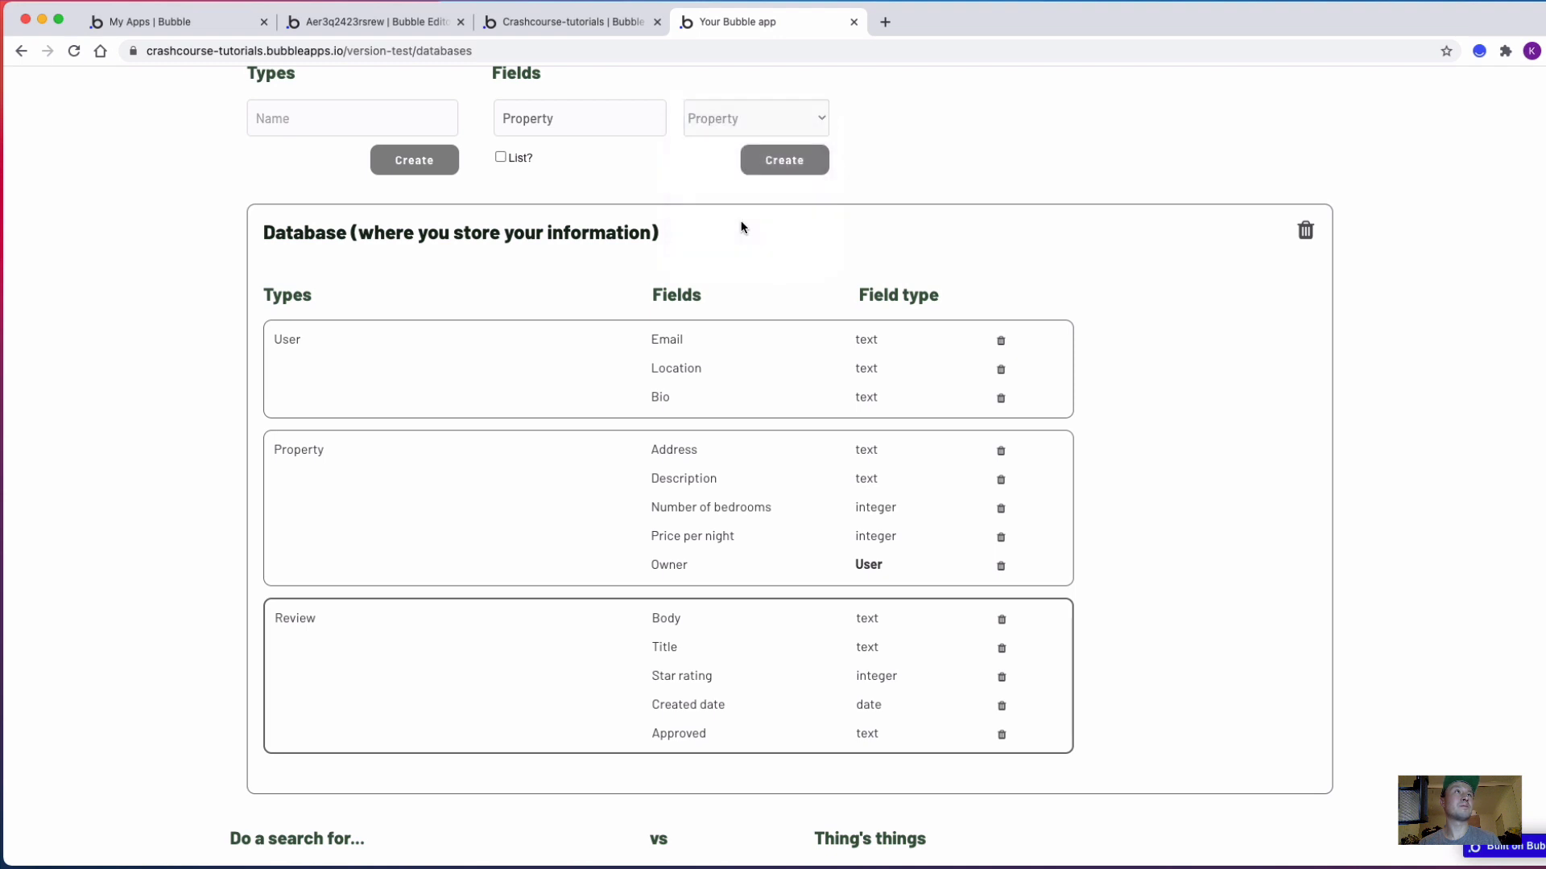
left_click(778, 165)
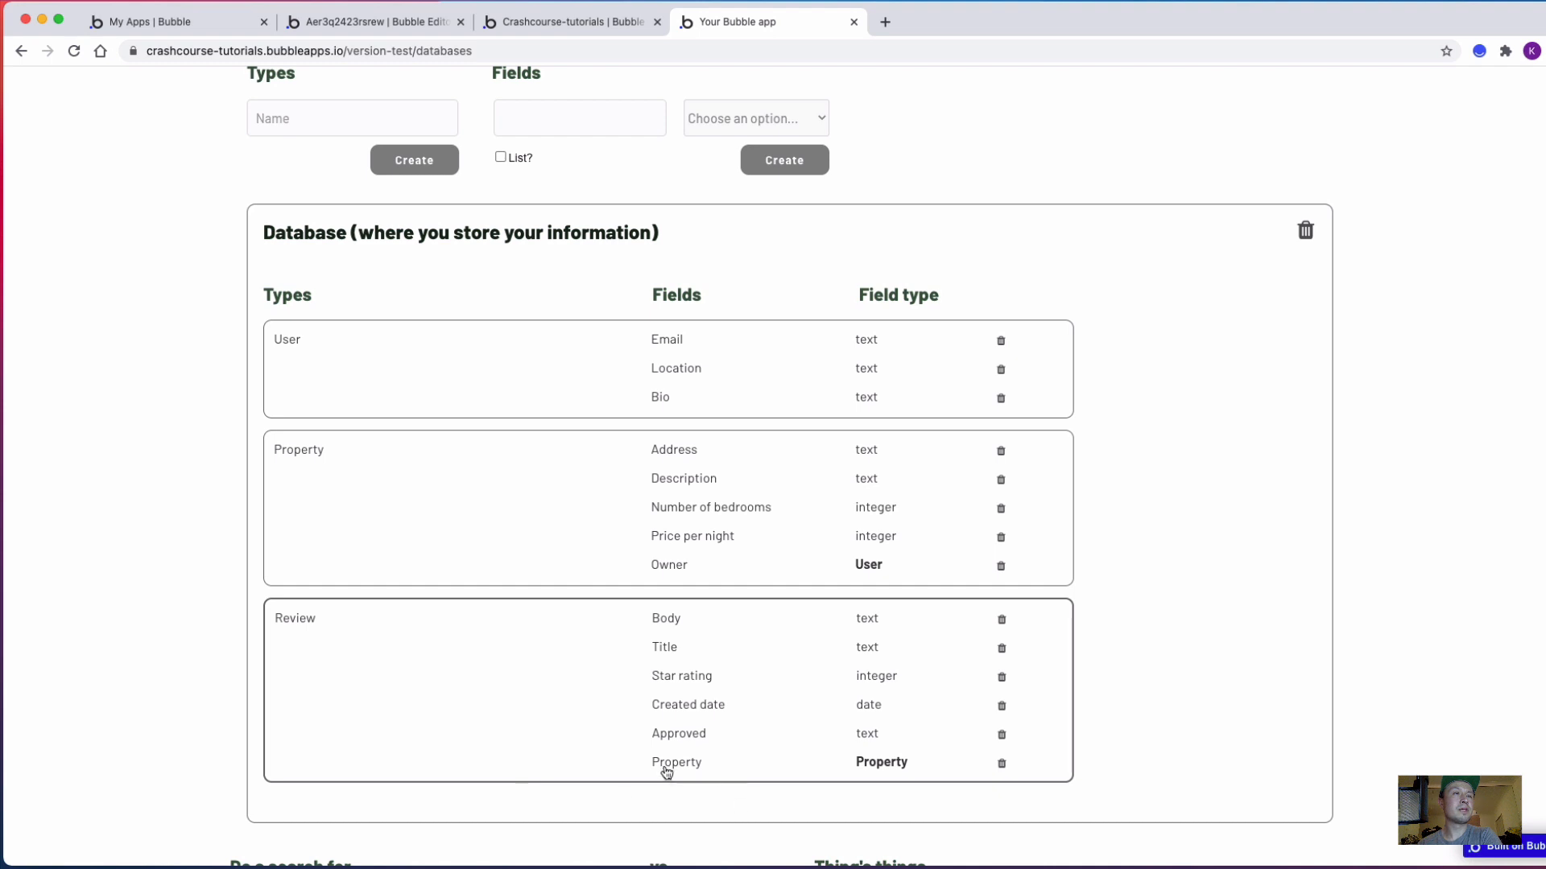
In the Do a search for example, set the type to Reviews and the constraint to Property = Current page's property
scroll(592, 701, "down", 5)
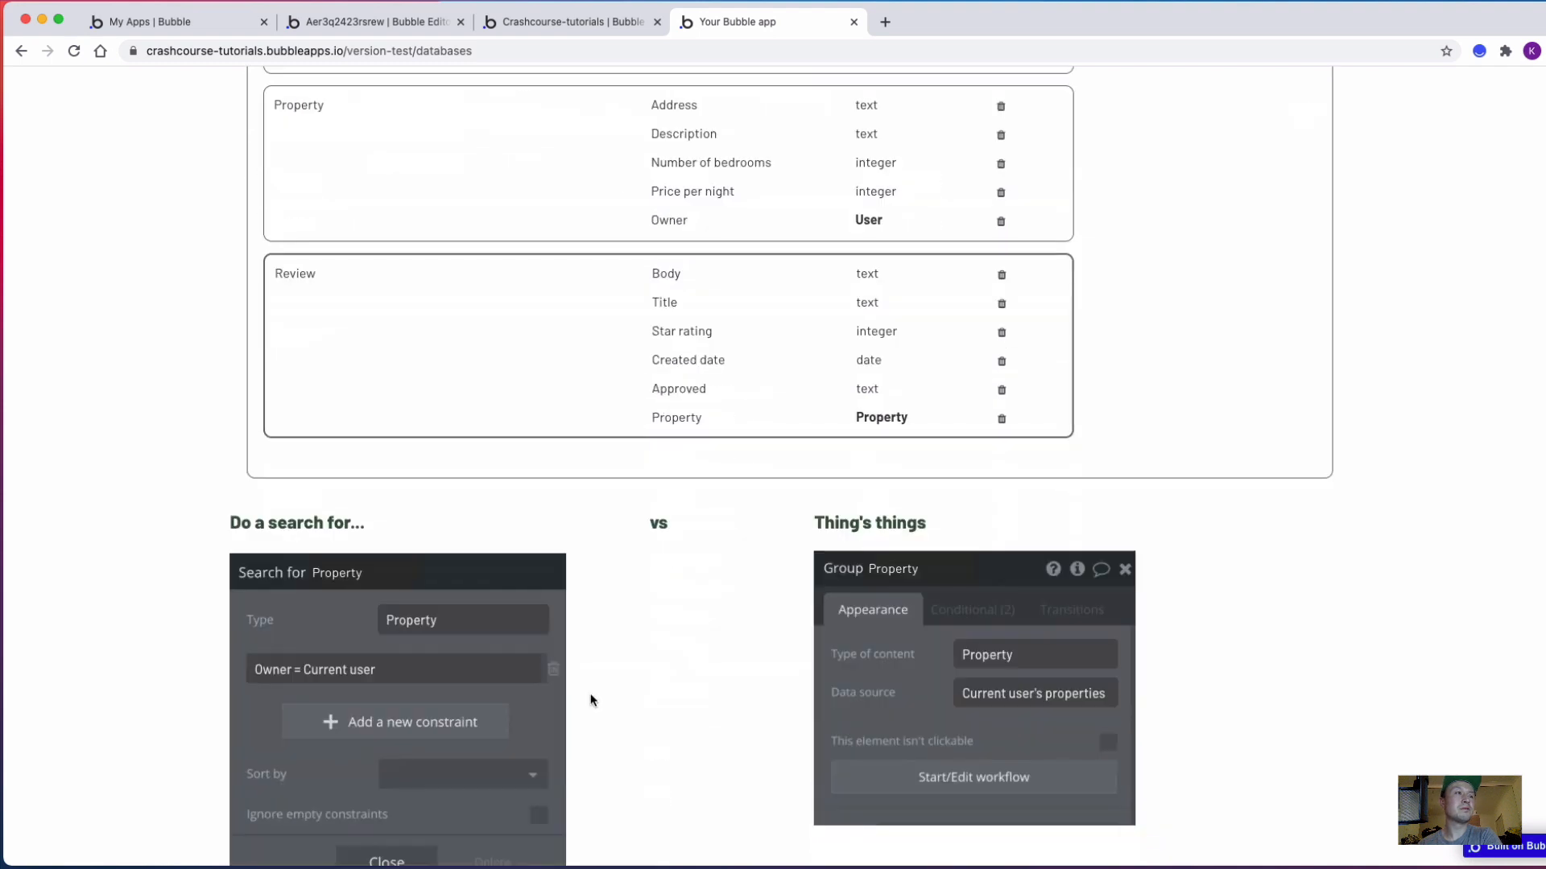
double_click(423, 626)
type("Re")
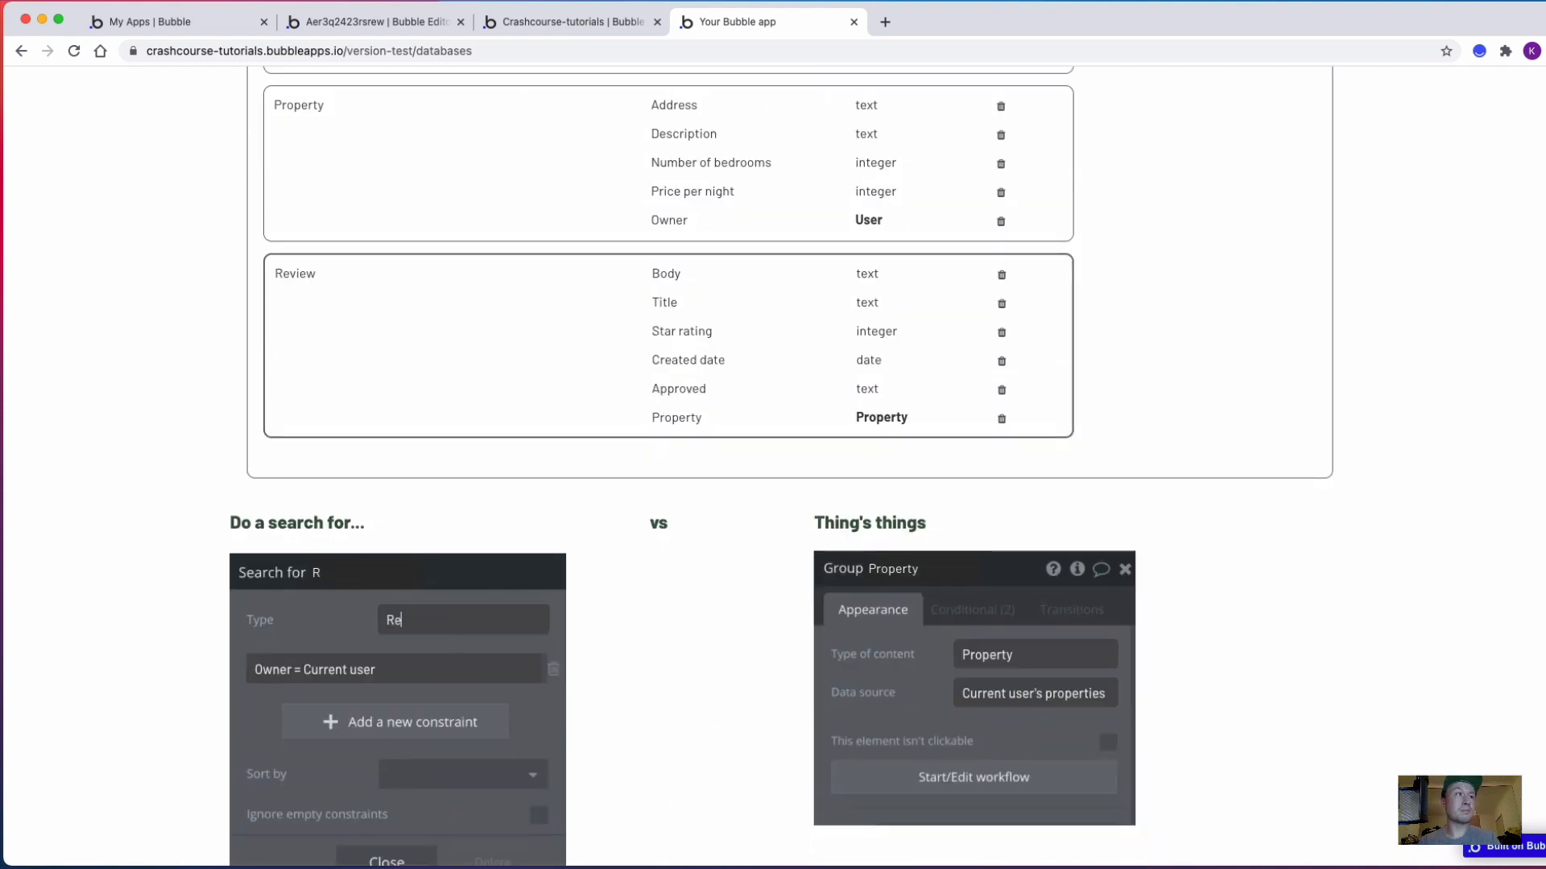
type("views")
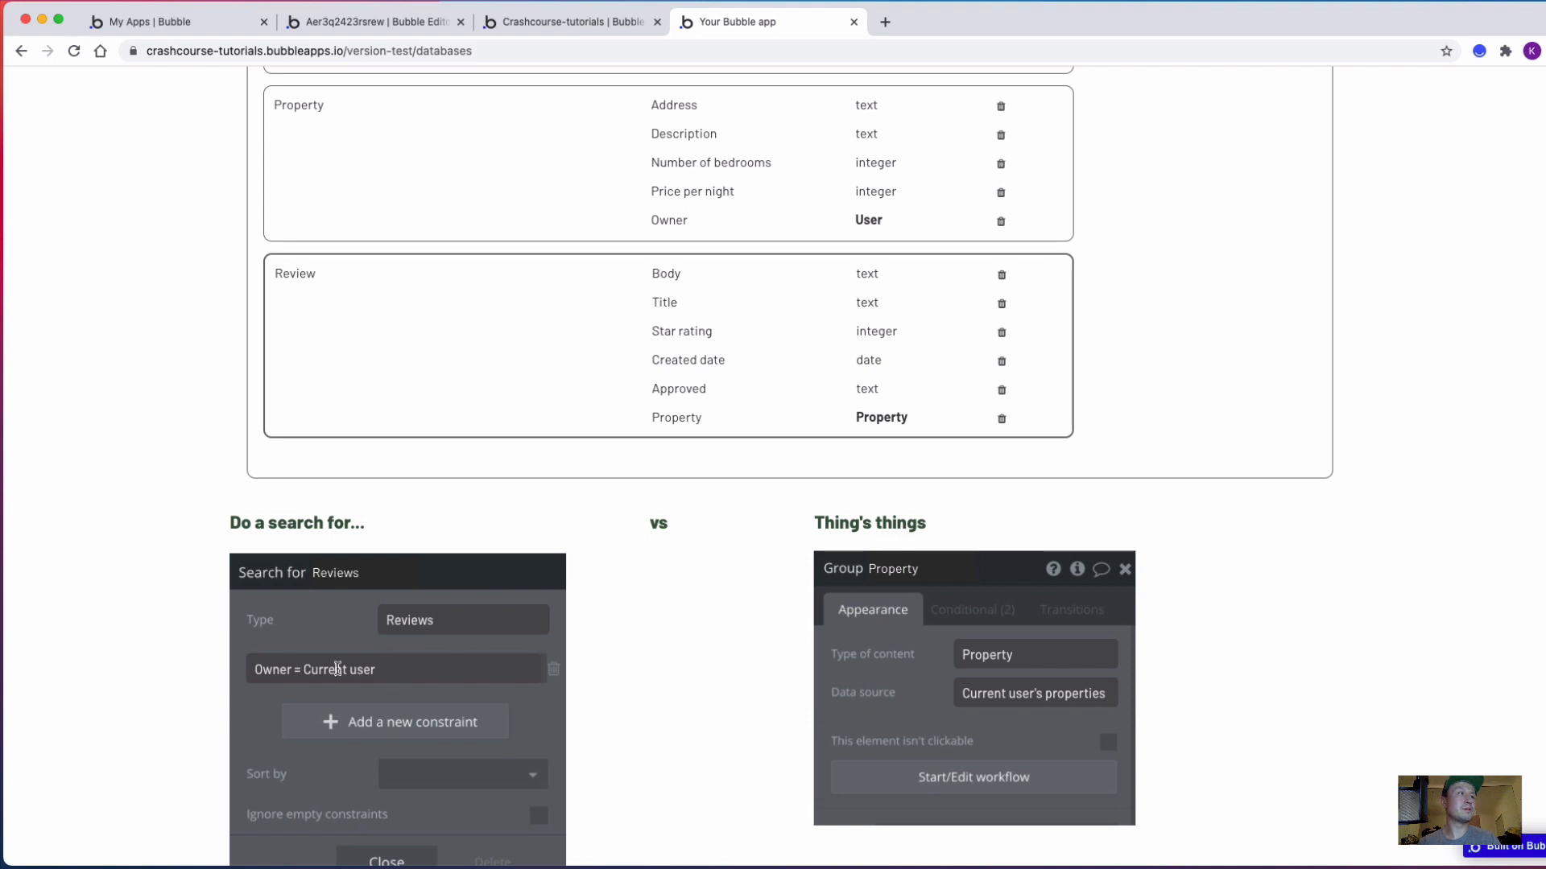
triple_click(337, 668)
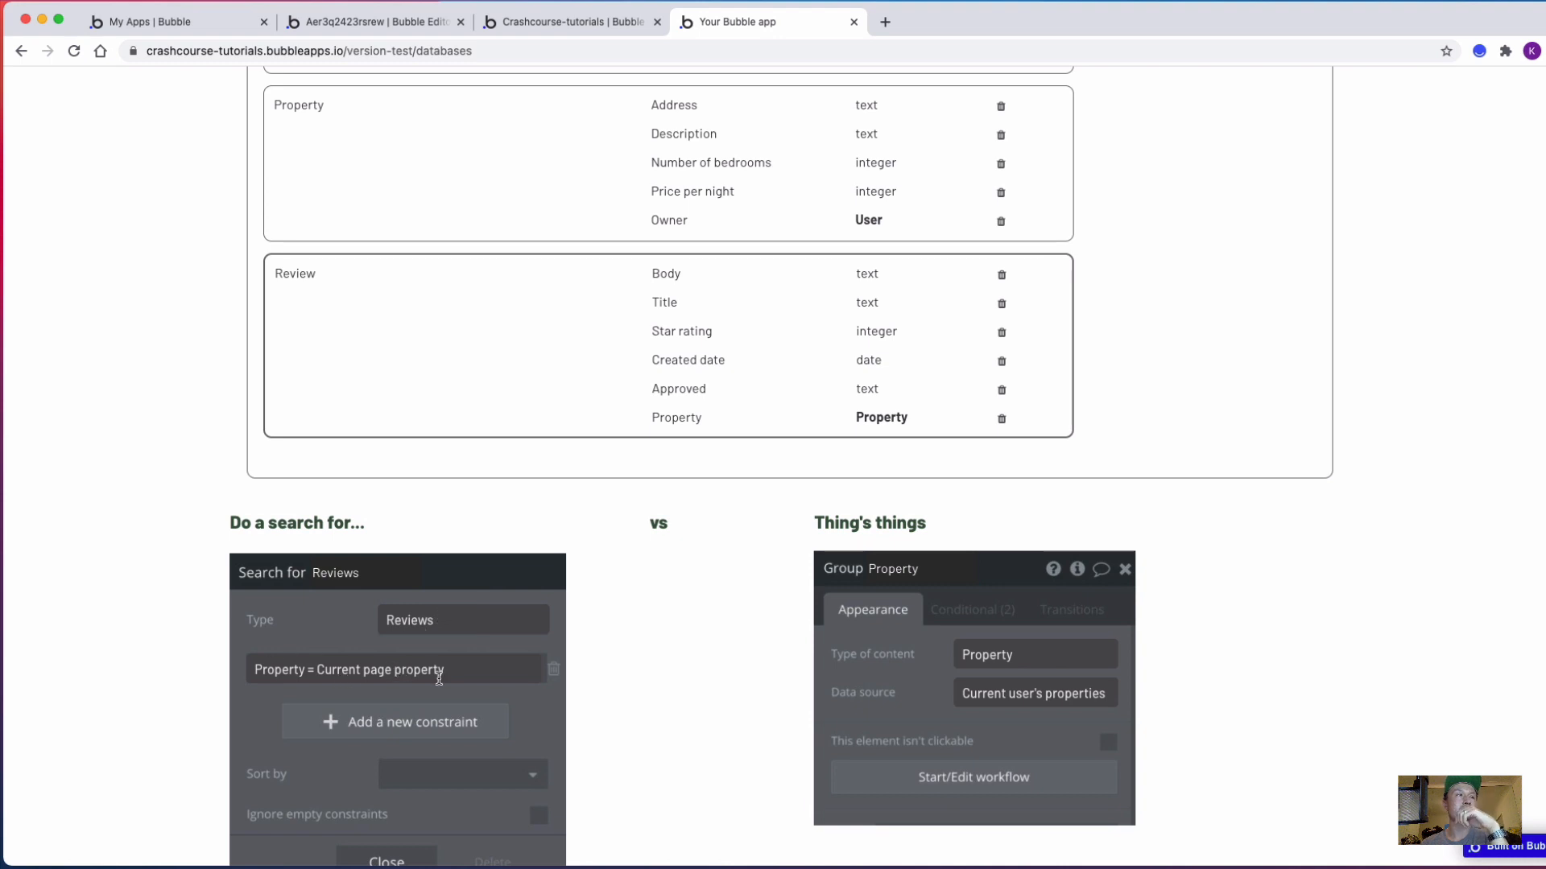
left_click(391, 670)
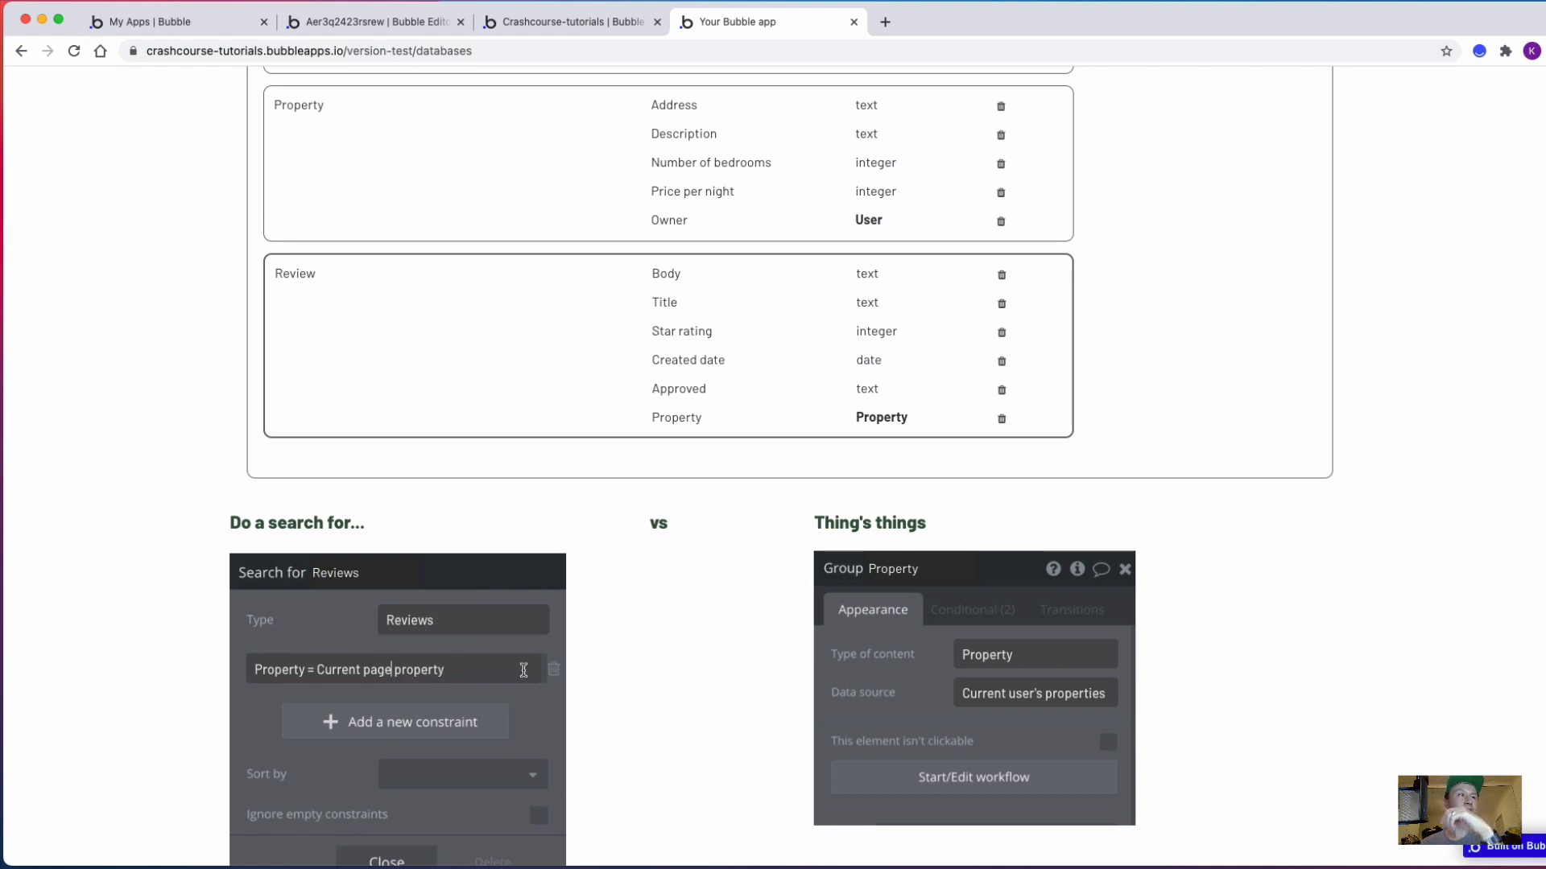
type("'s")
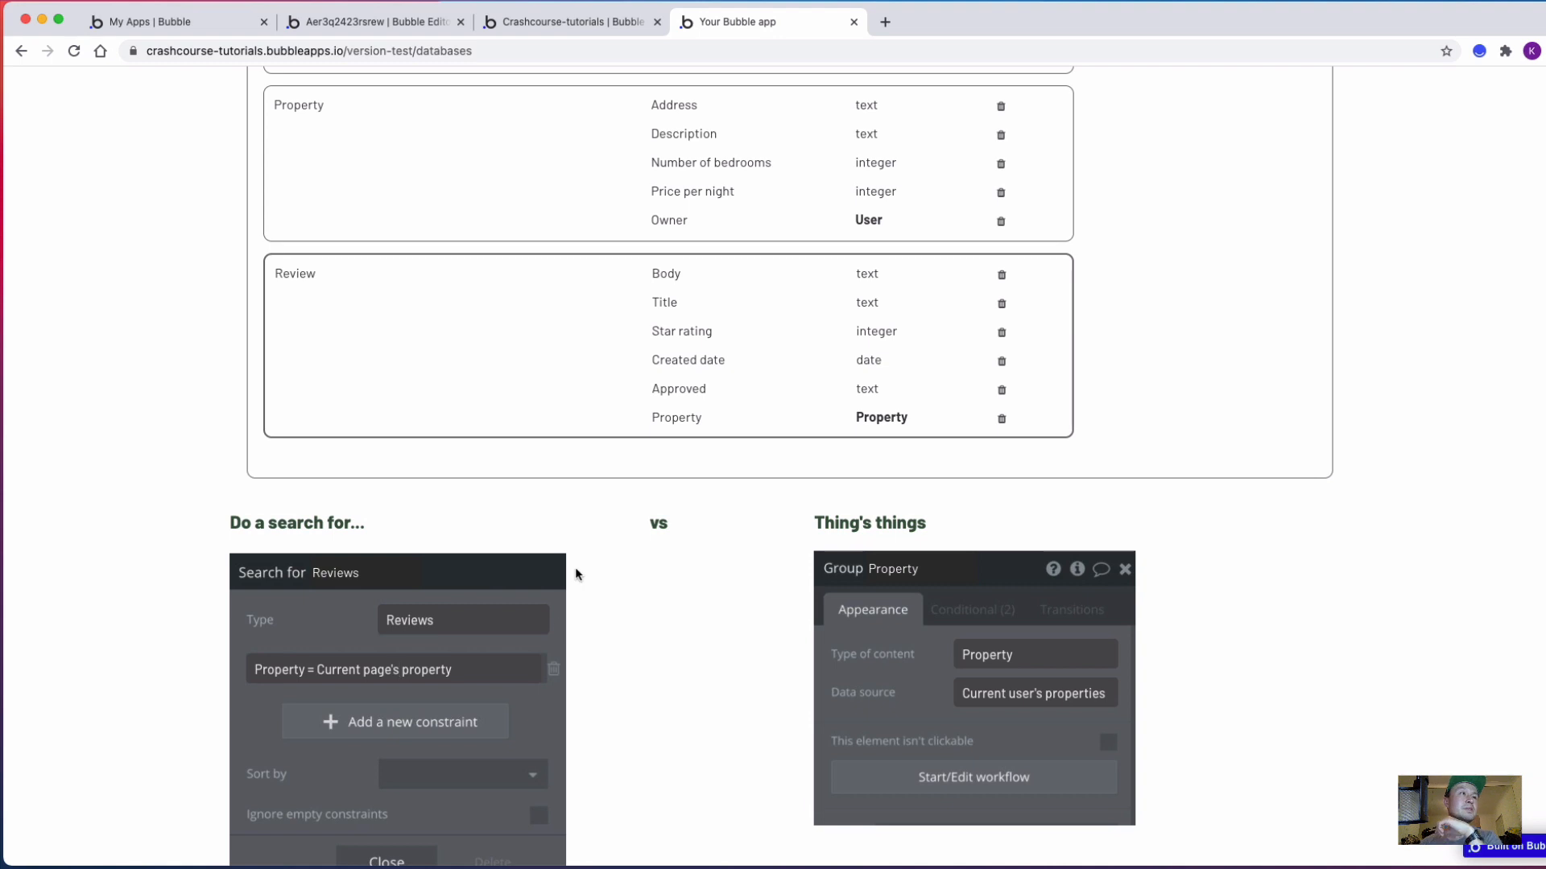
Add a list field named Reviews with the field type Review to the Property type
scroll(577, 516, "up", 3)
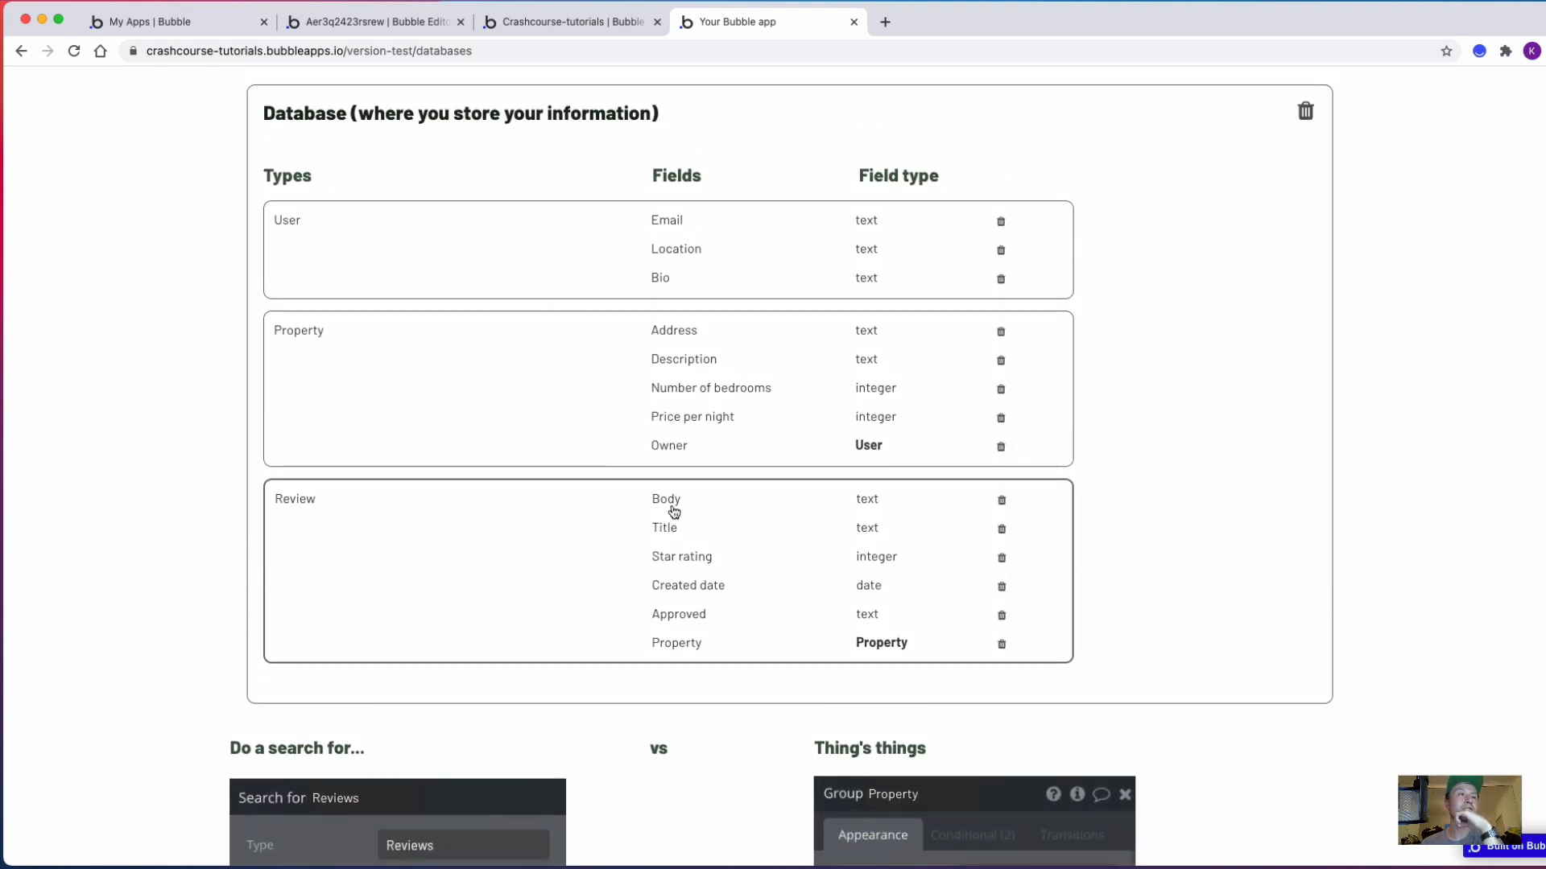
scroll(728, 546, "down", 2)
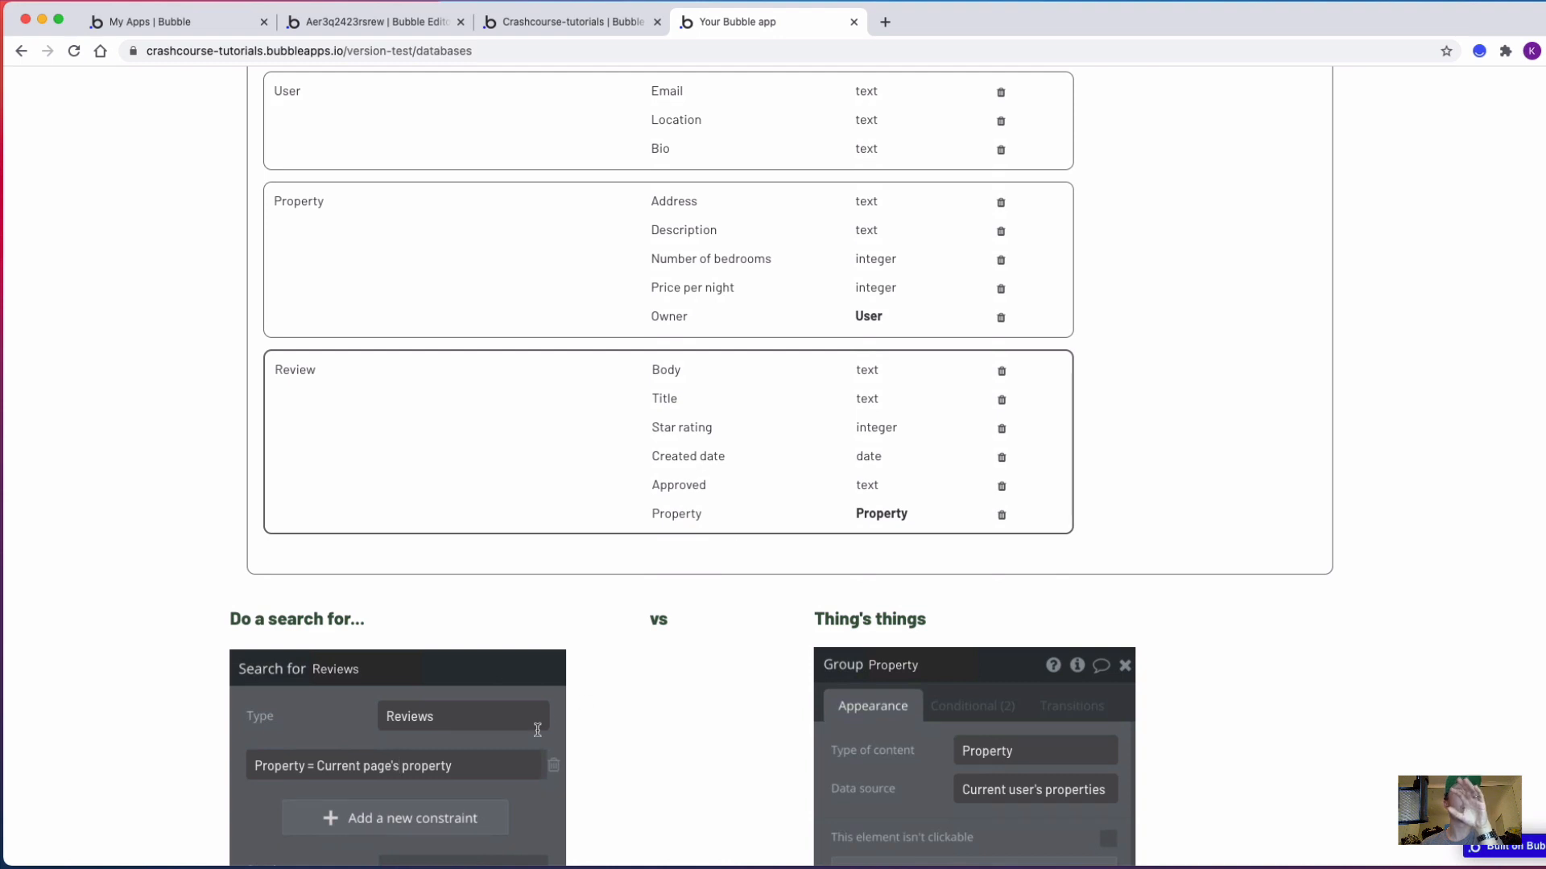
scroll(640, 694, "up", 2)
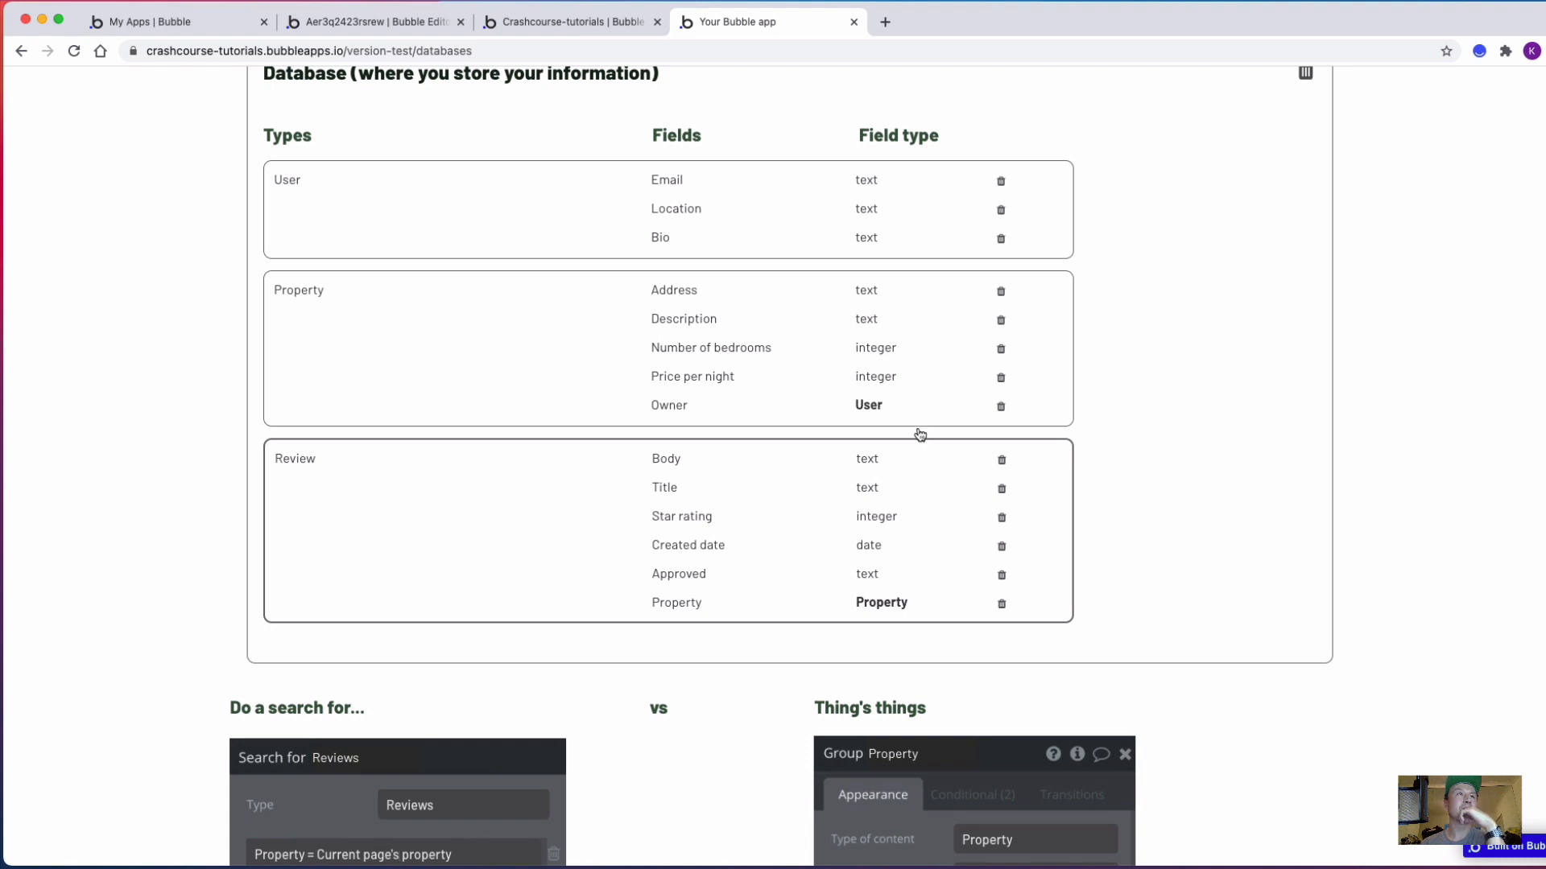
scroll(835, 569, "up", 3)
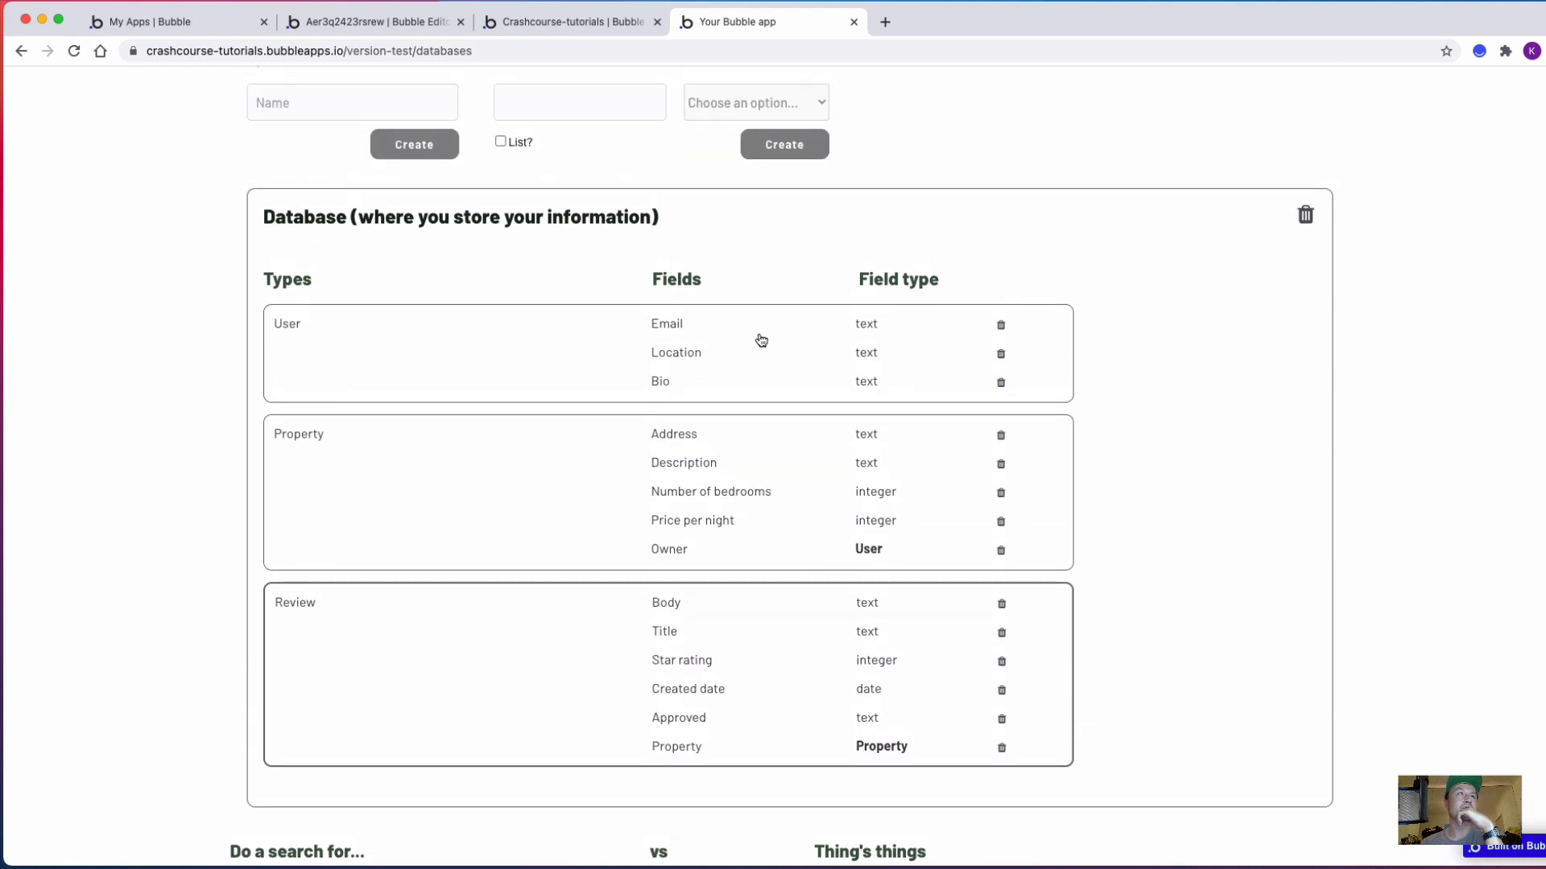
left_click(564, 118)
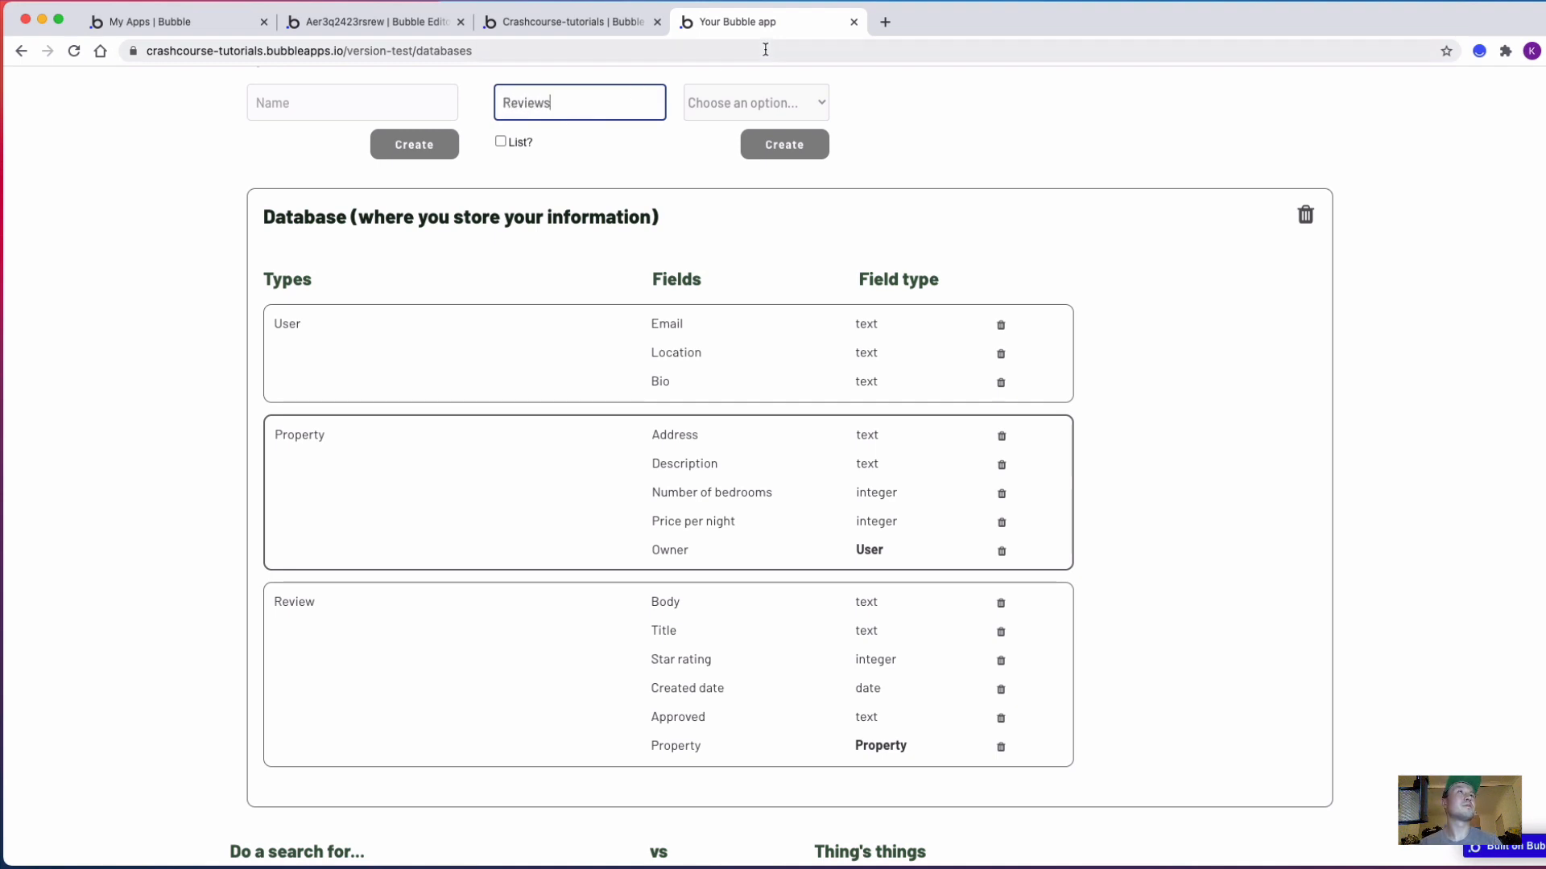
left_click(714, 103)
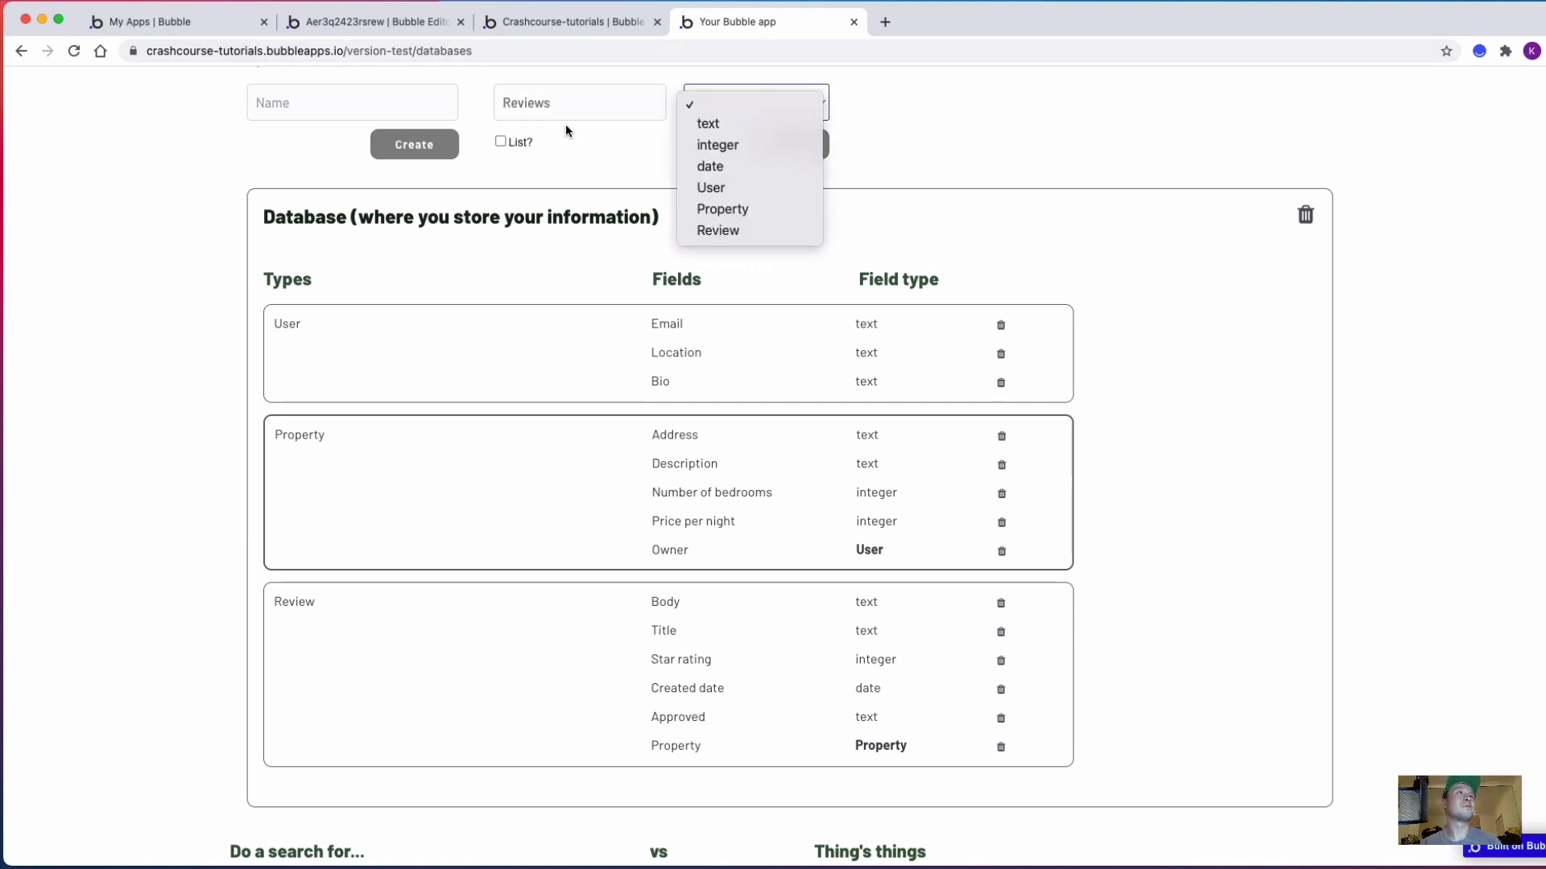
left_click(709, 230)
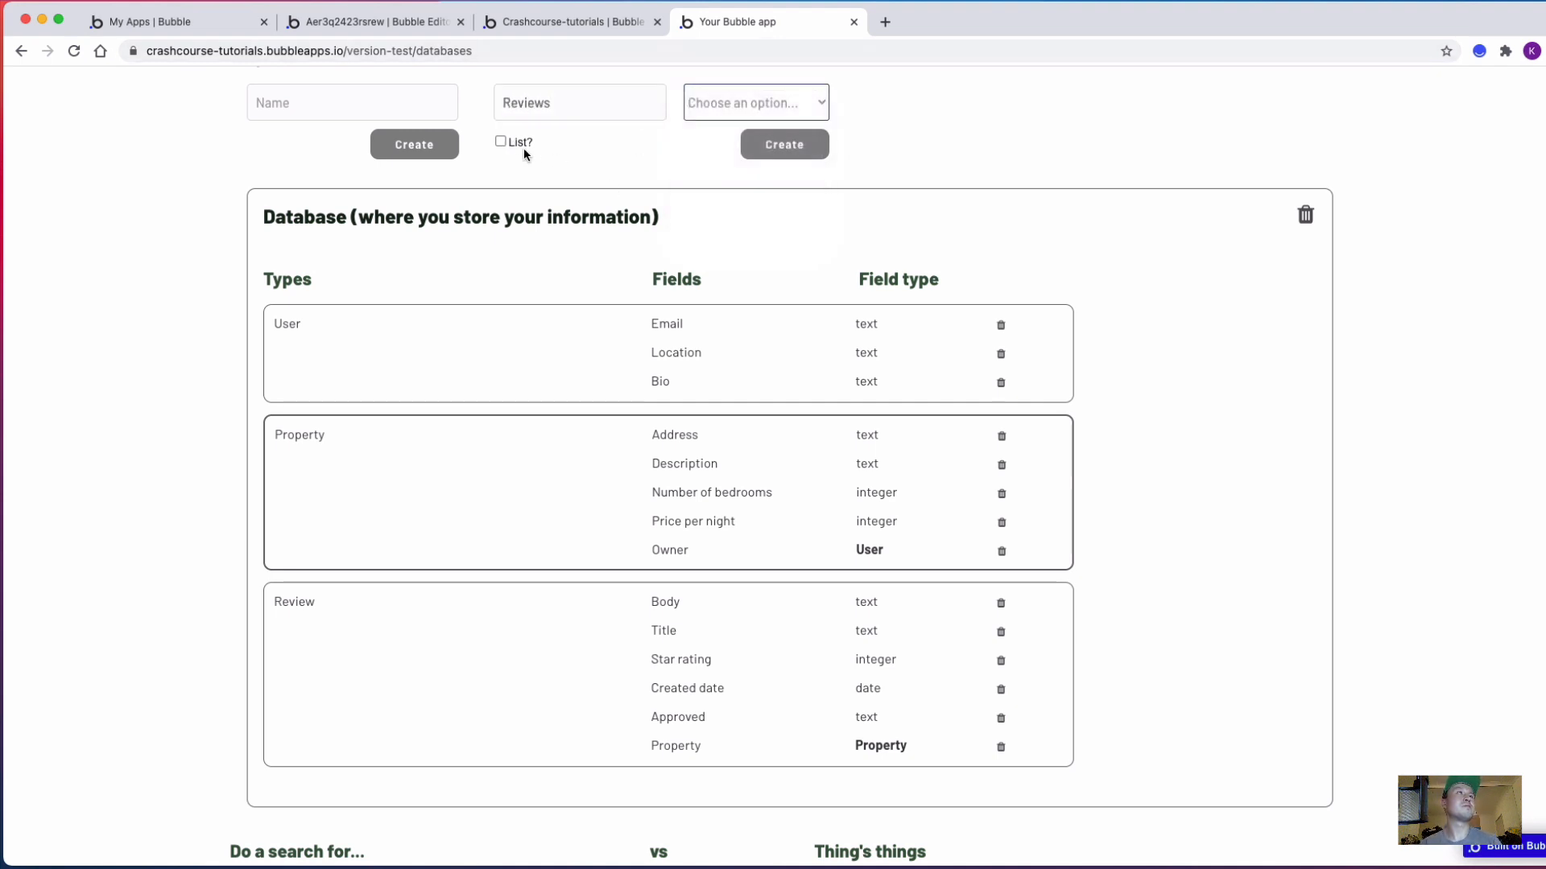
left_click(795, 155)
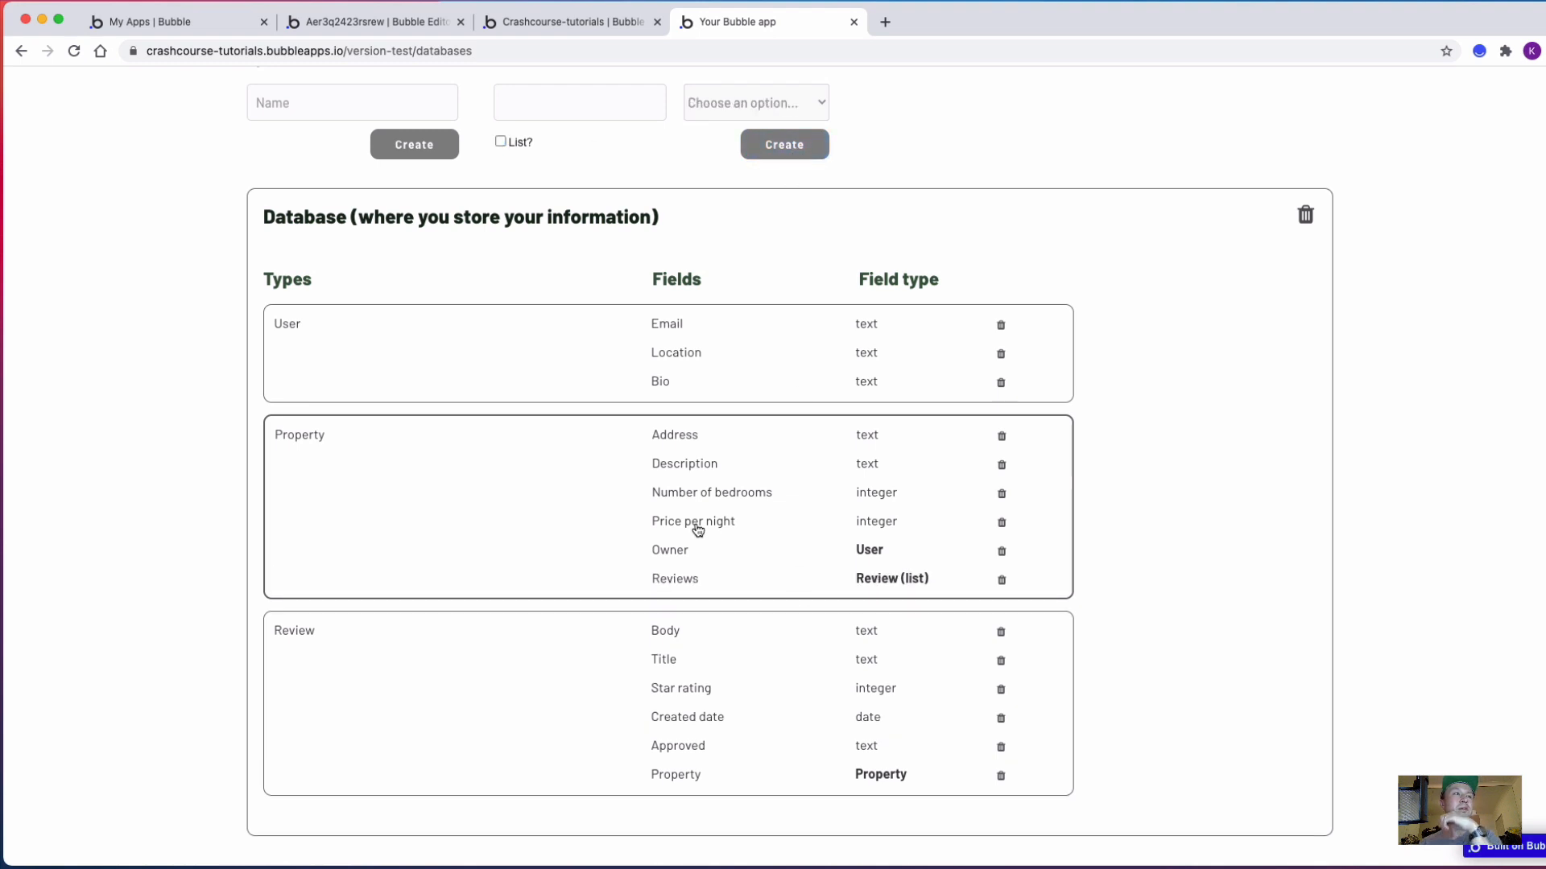
Delete the Reviews list field from the Property type
scroll(745, 464, "down", 3)
scroll(826, 425, "down", 2)
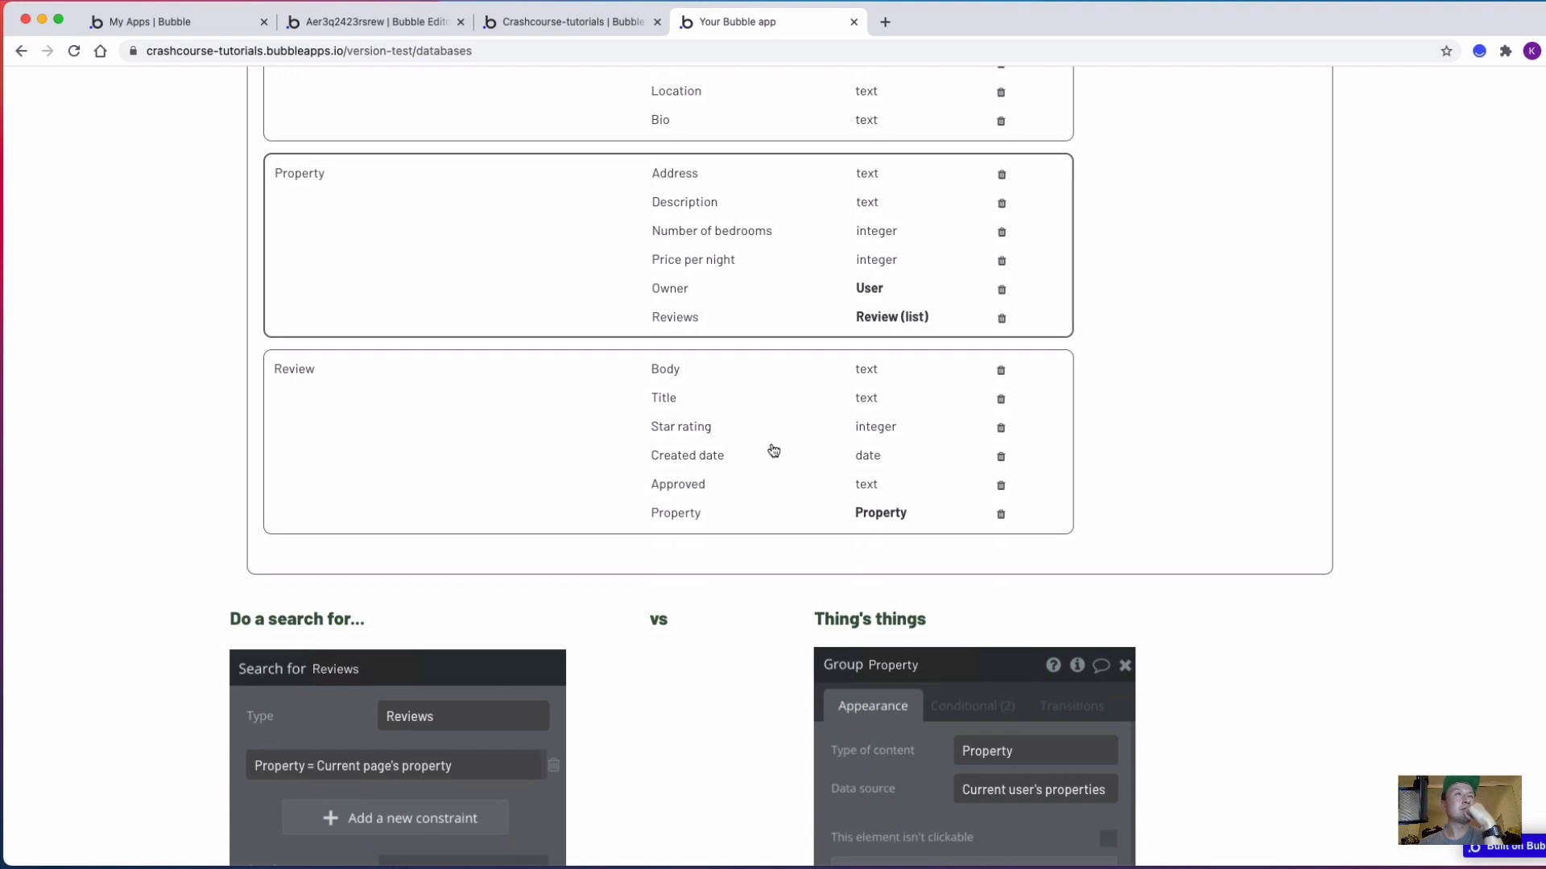
scroll(800, 265, "down", 3)
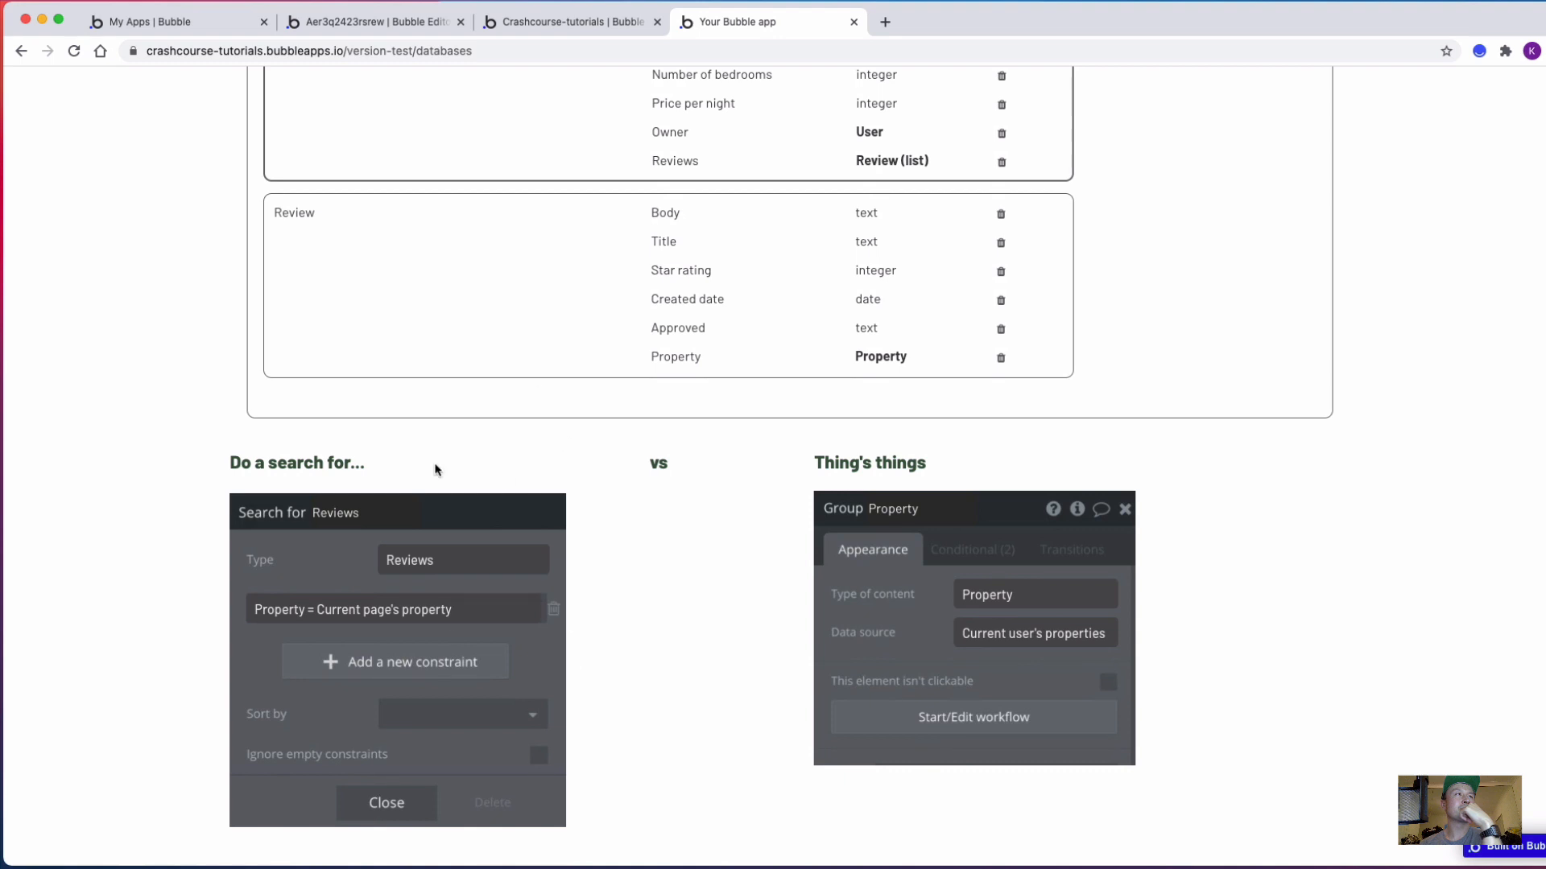
scroll(429, 682, "up", 3)
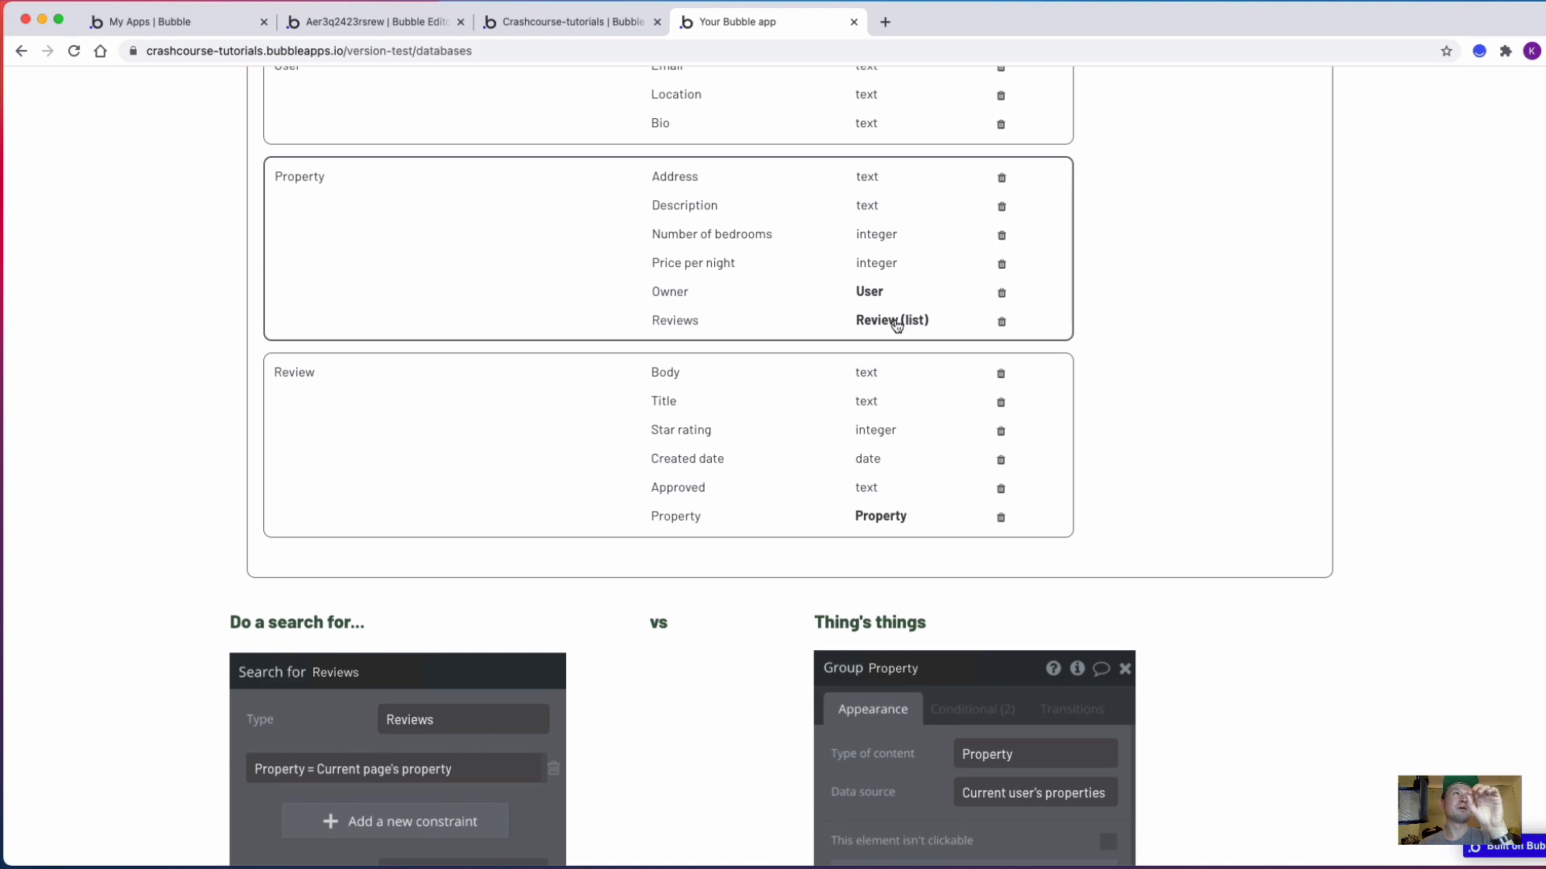
left_click(1002, 324)
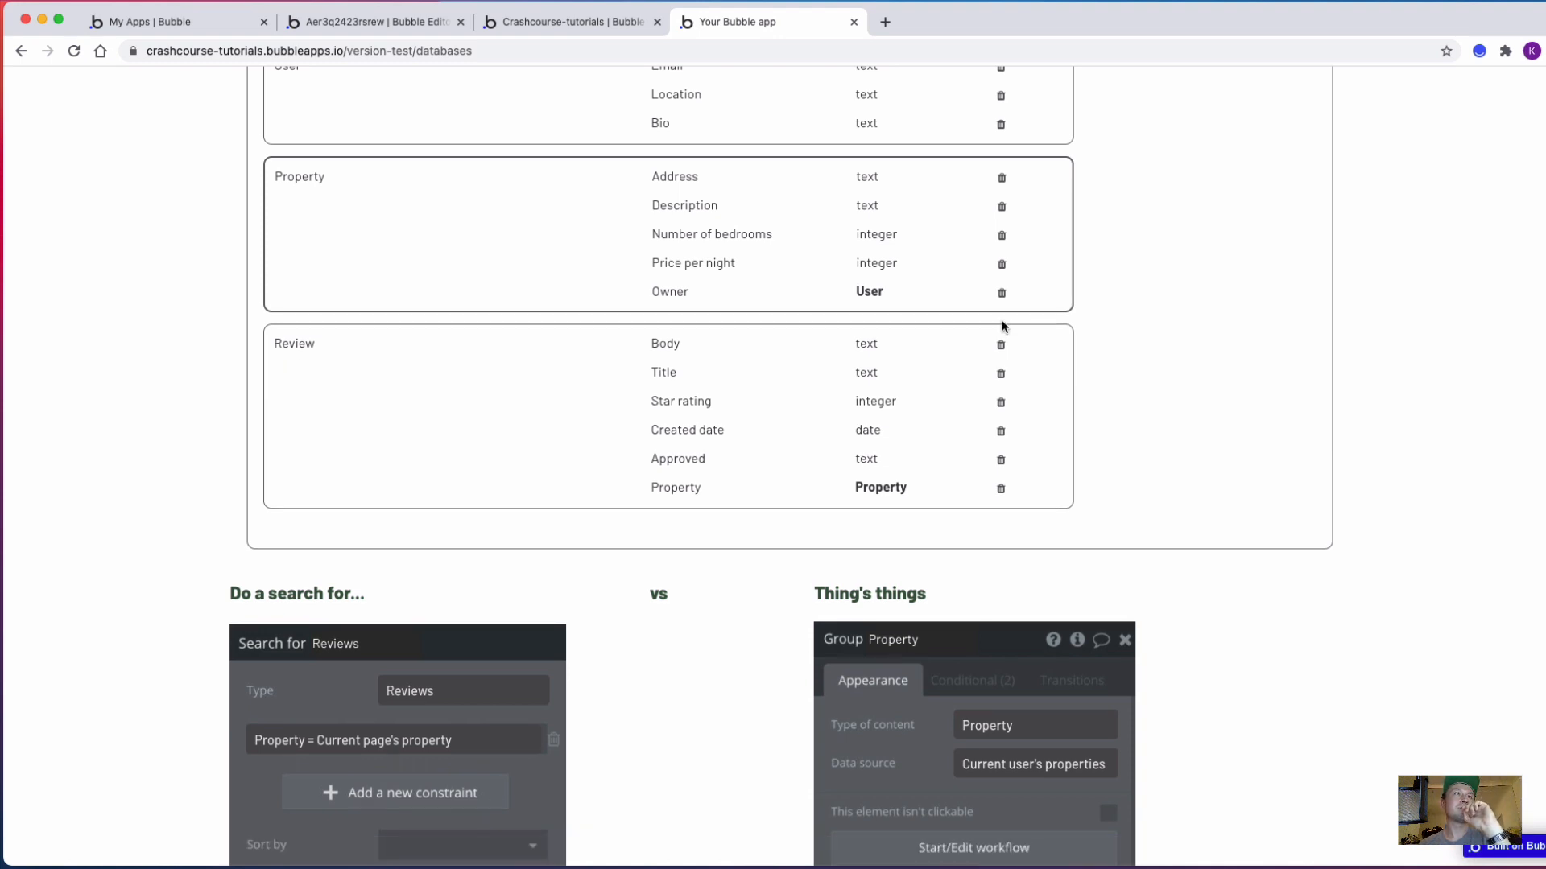
Remove Current page's property from the constraint in the Do a search for example, keeping only "Property ="
scroll(173, 477, "down", 2)
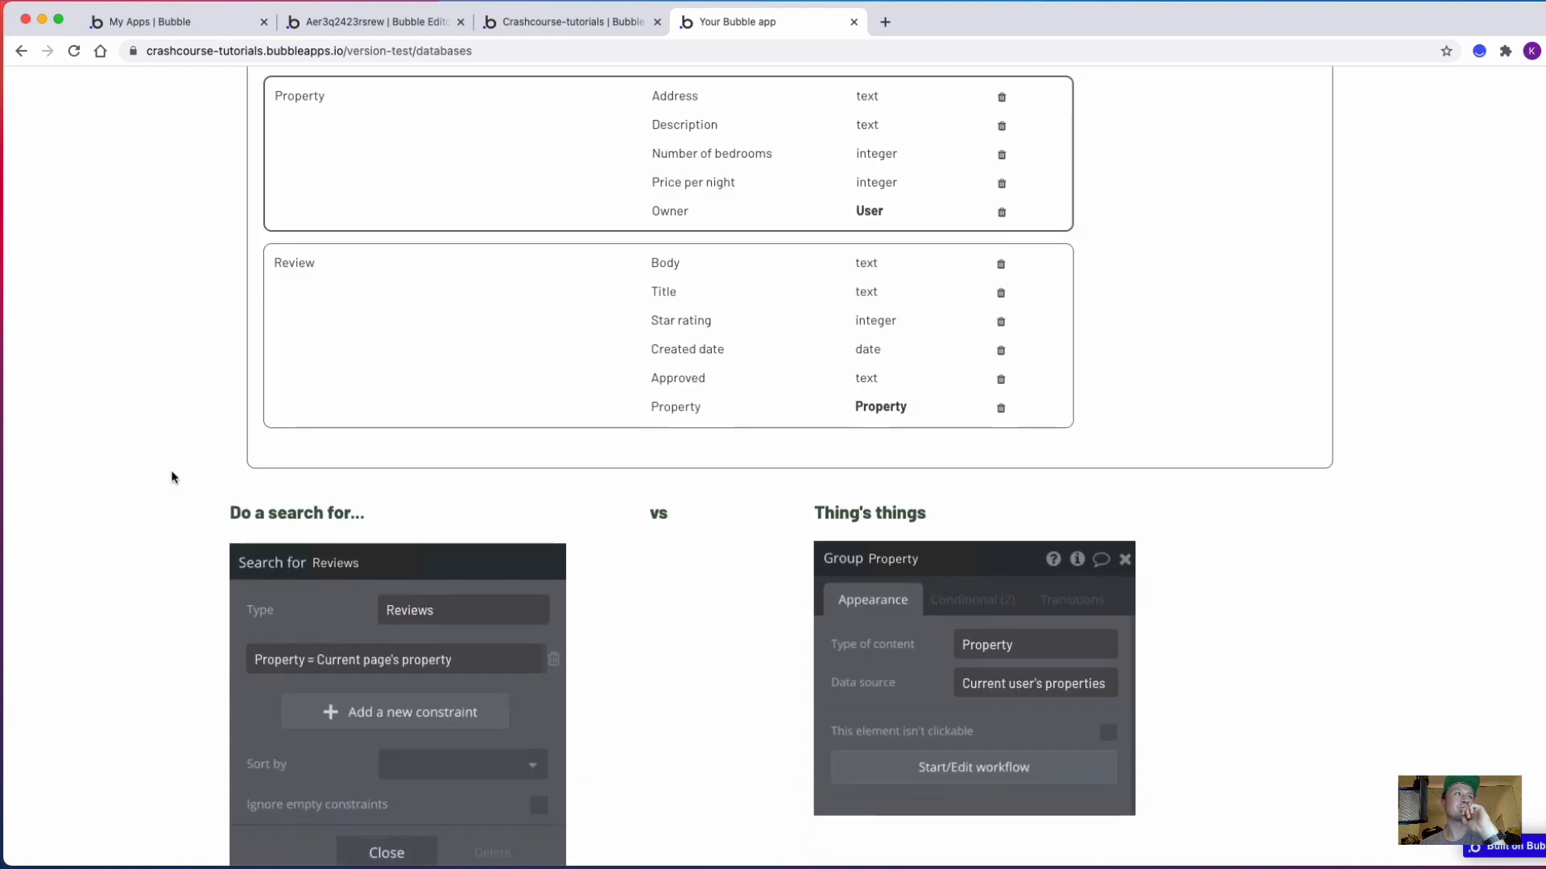
scroll(178, 477, "up", 5)
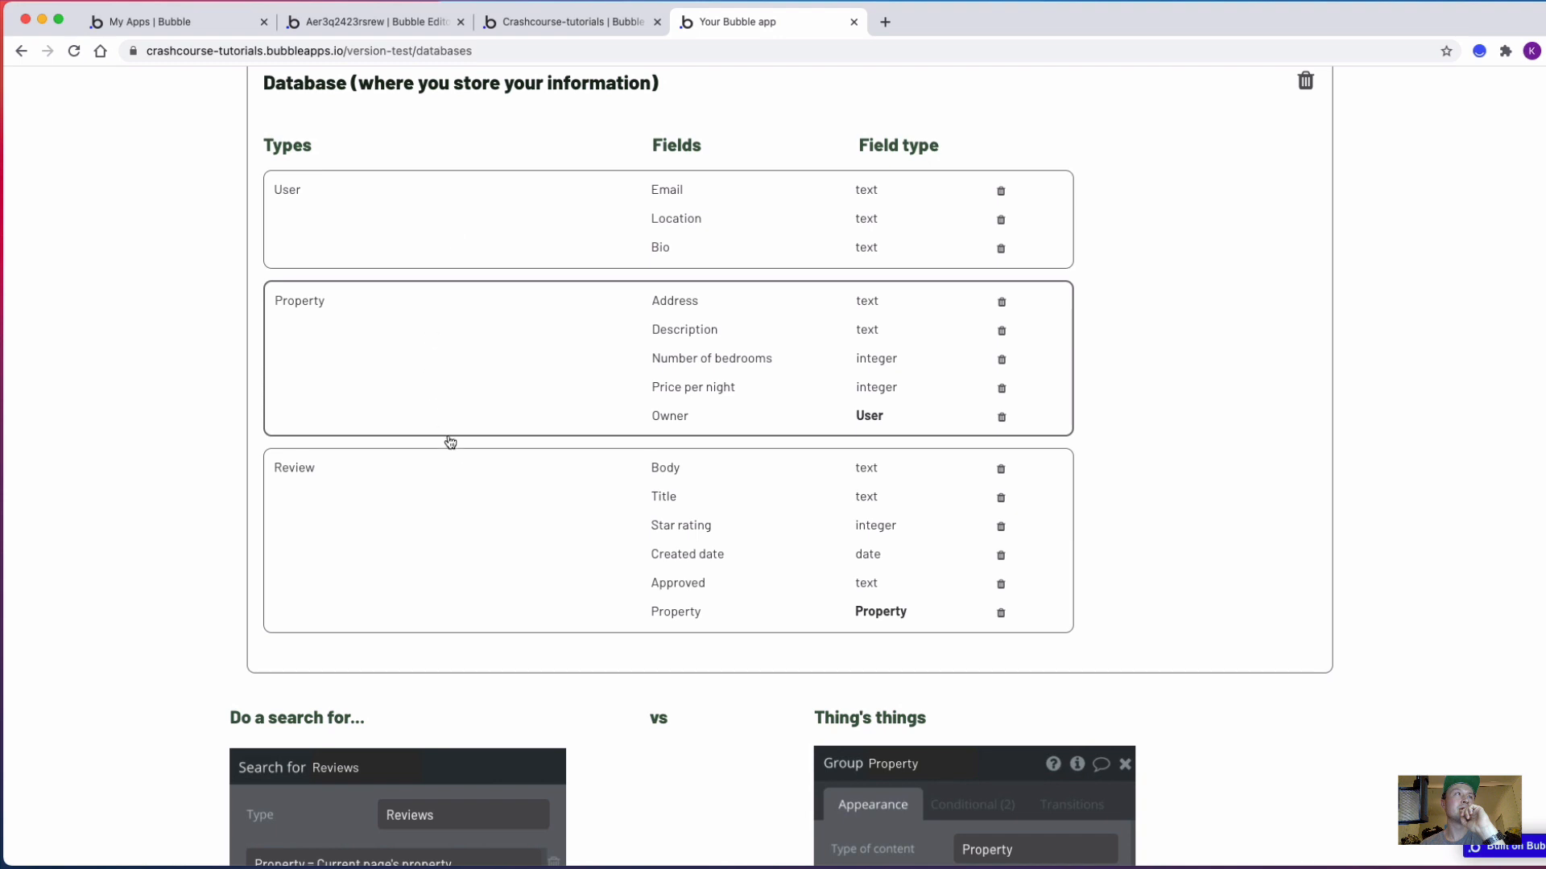
scroll(463, 471, "down", 2)
scroll(462, 472, "up", 2)
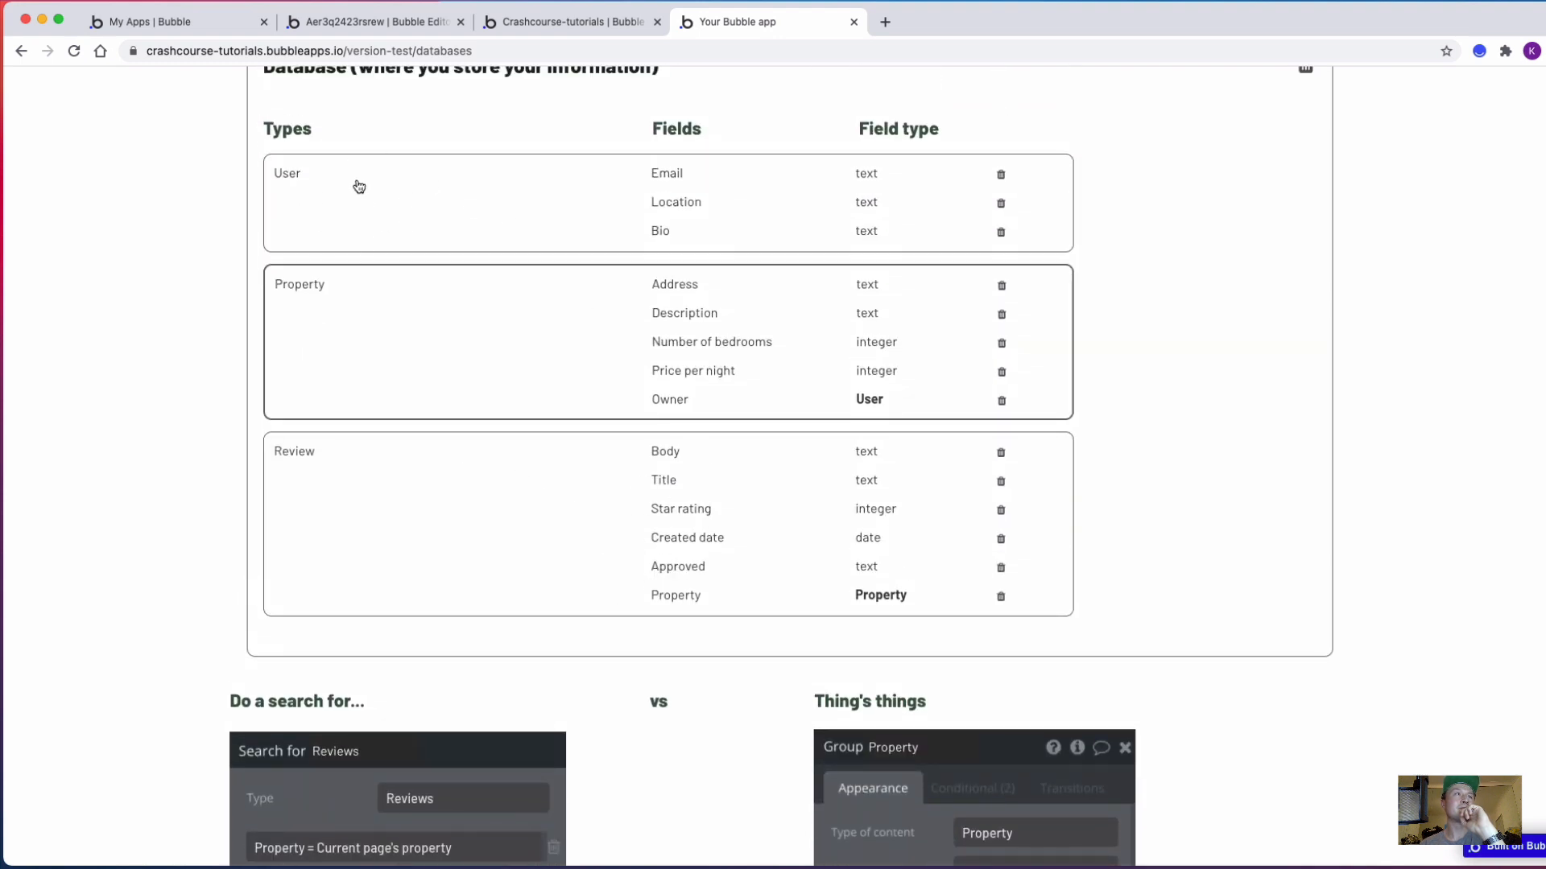
scroll(373, 432, "down", 1)
scroll(373, 432, "up", 2)
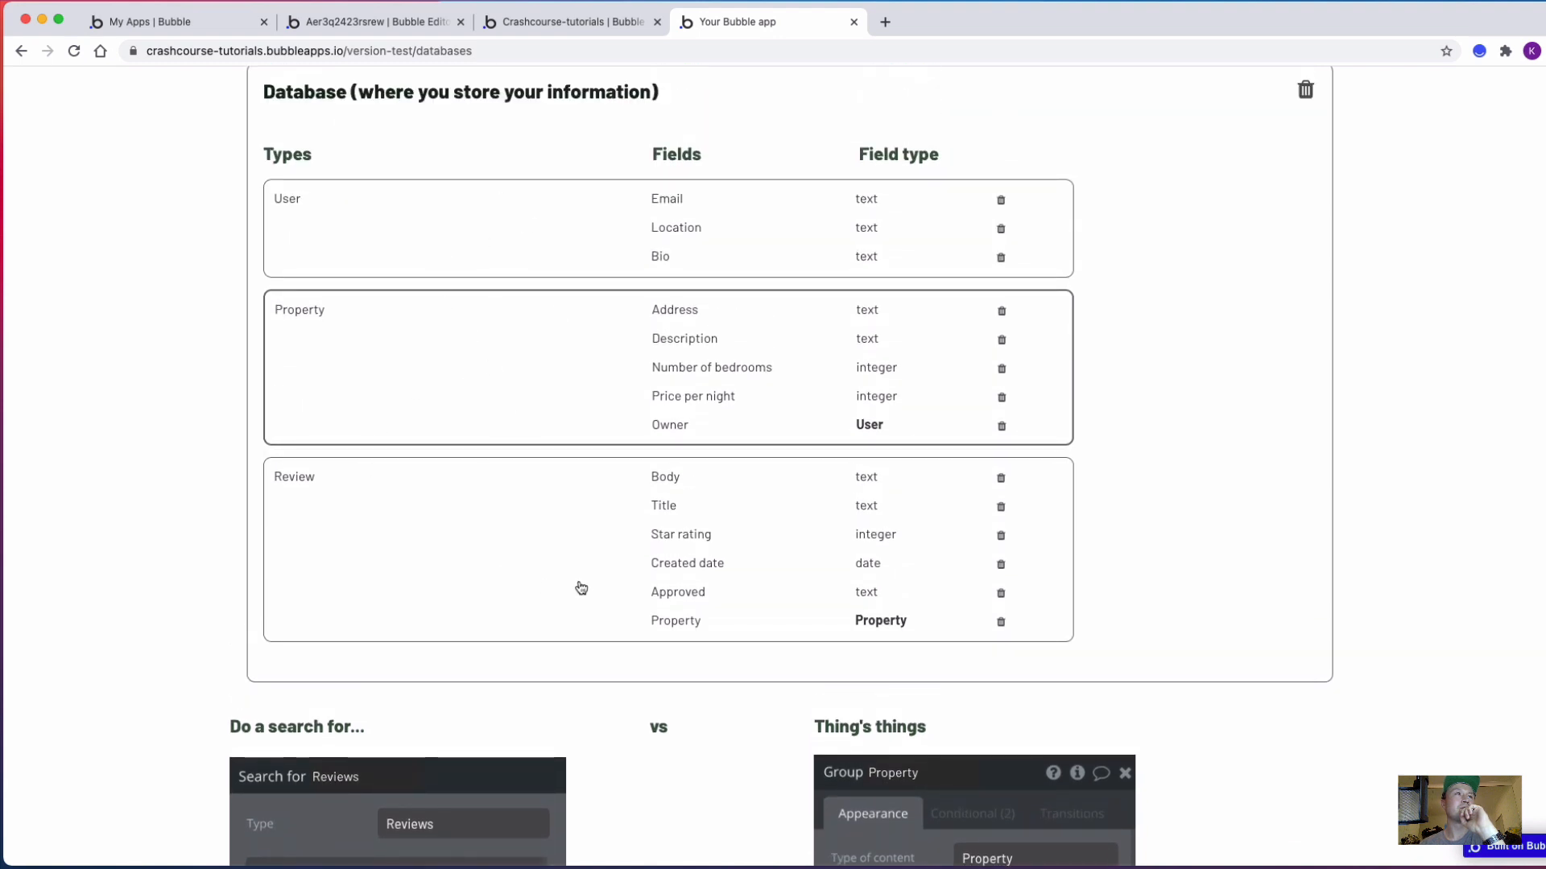
scroll(522, 408, "down", 5)
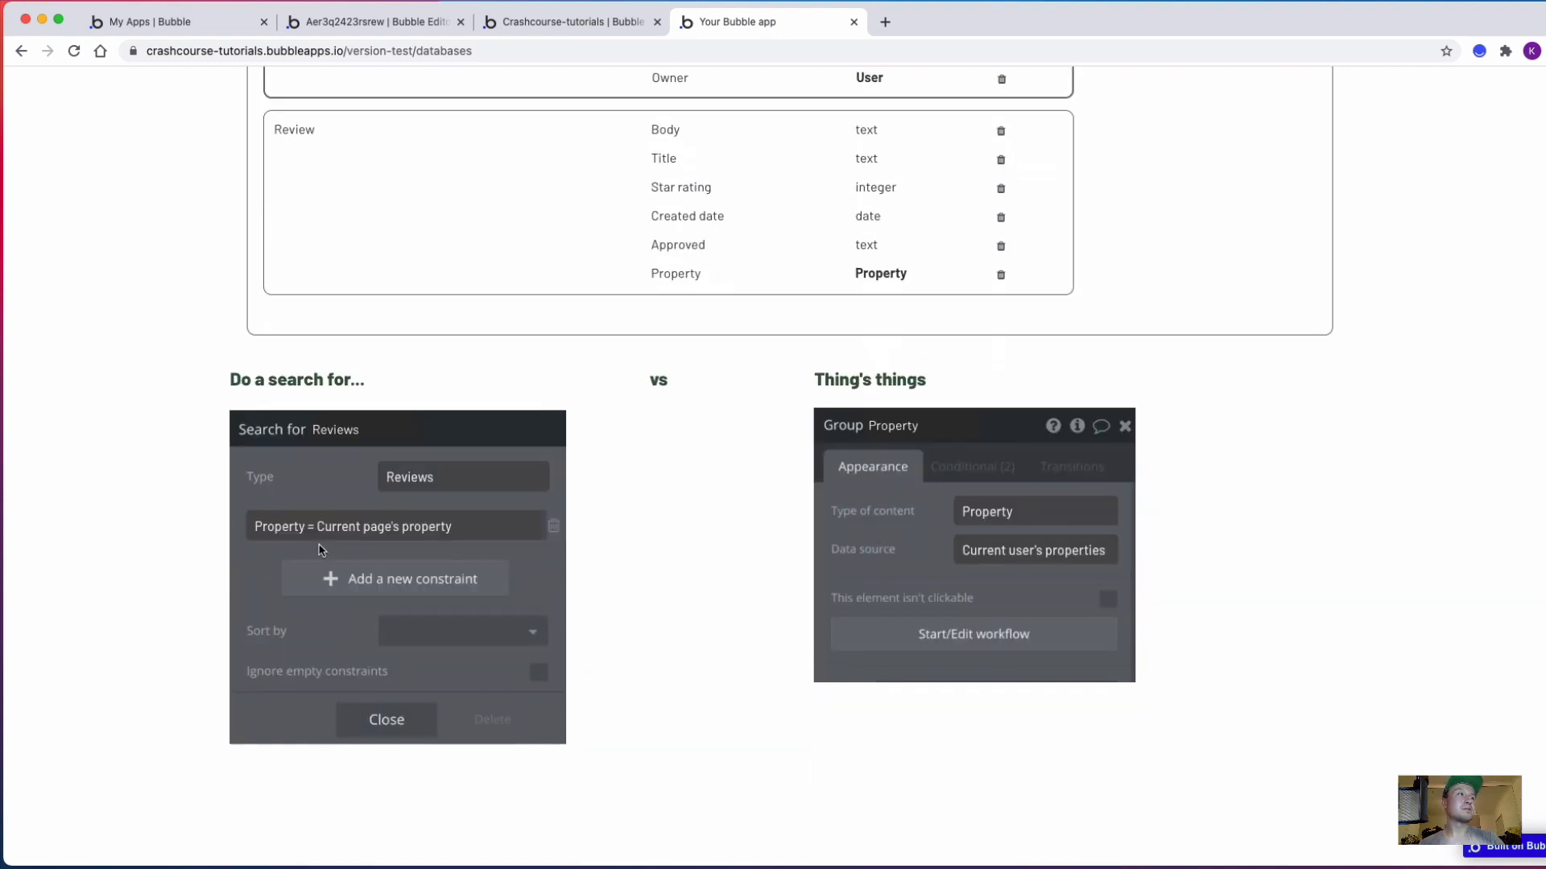
left_click_drag(323, 524, 479, 522)
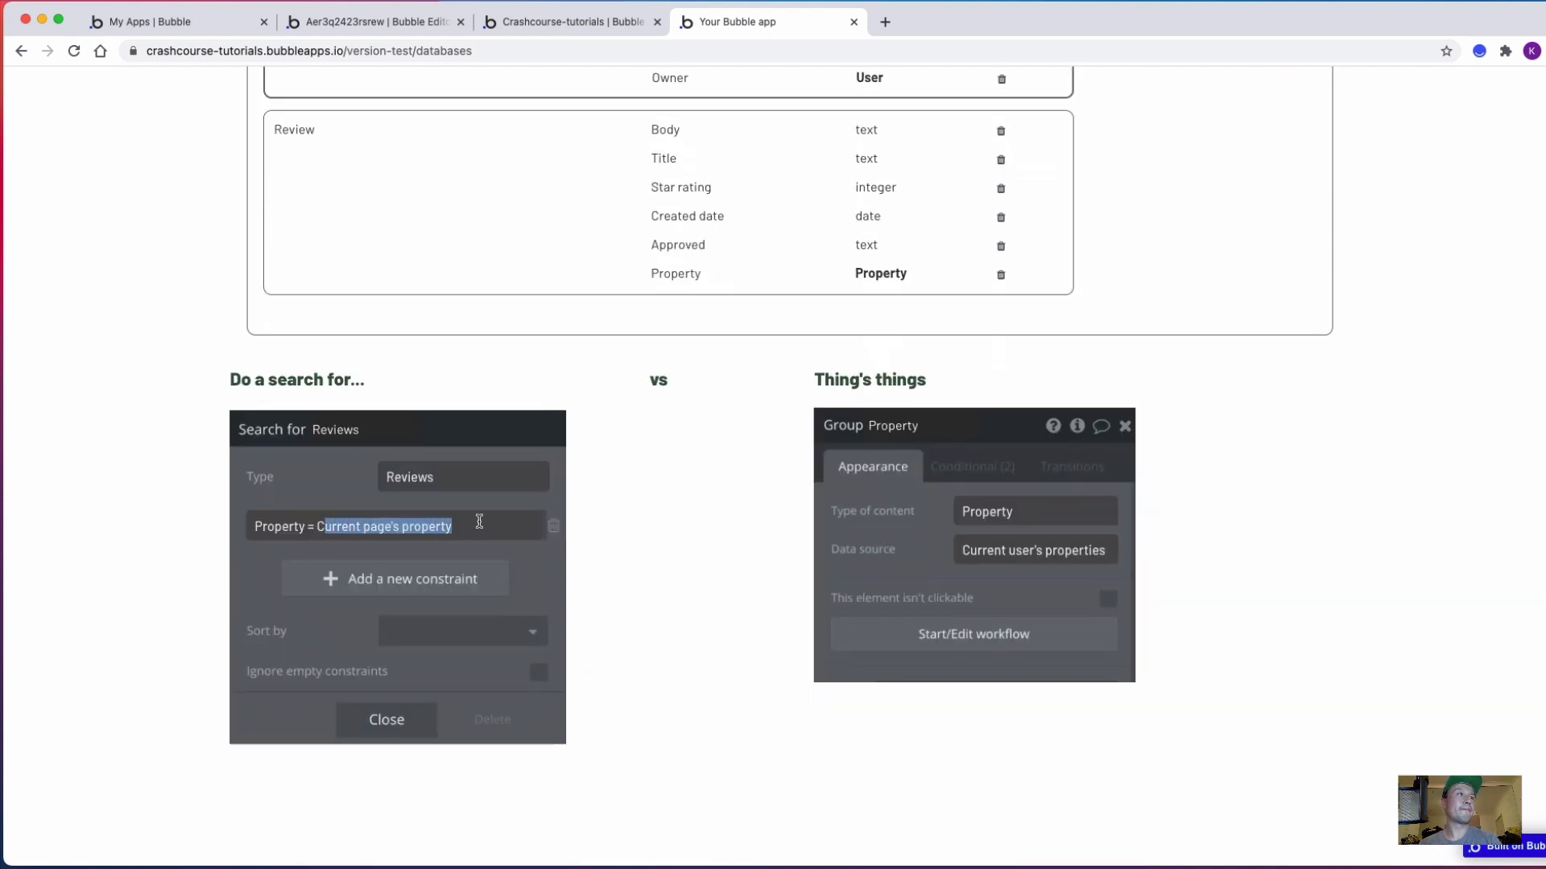
key("BackSpace")
Examine how the fields of the User, Property and Review types relate to the Property constraint in the Reviews search example
scroll(780, 467, "up", 4)
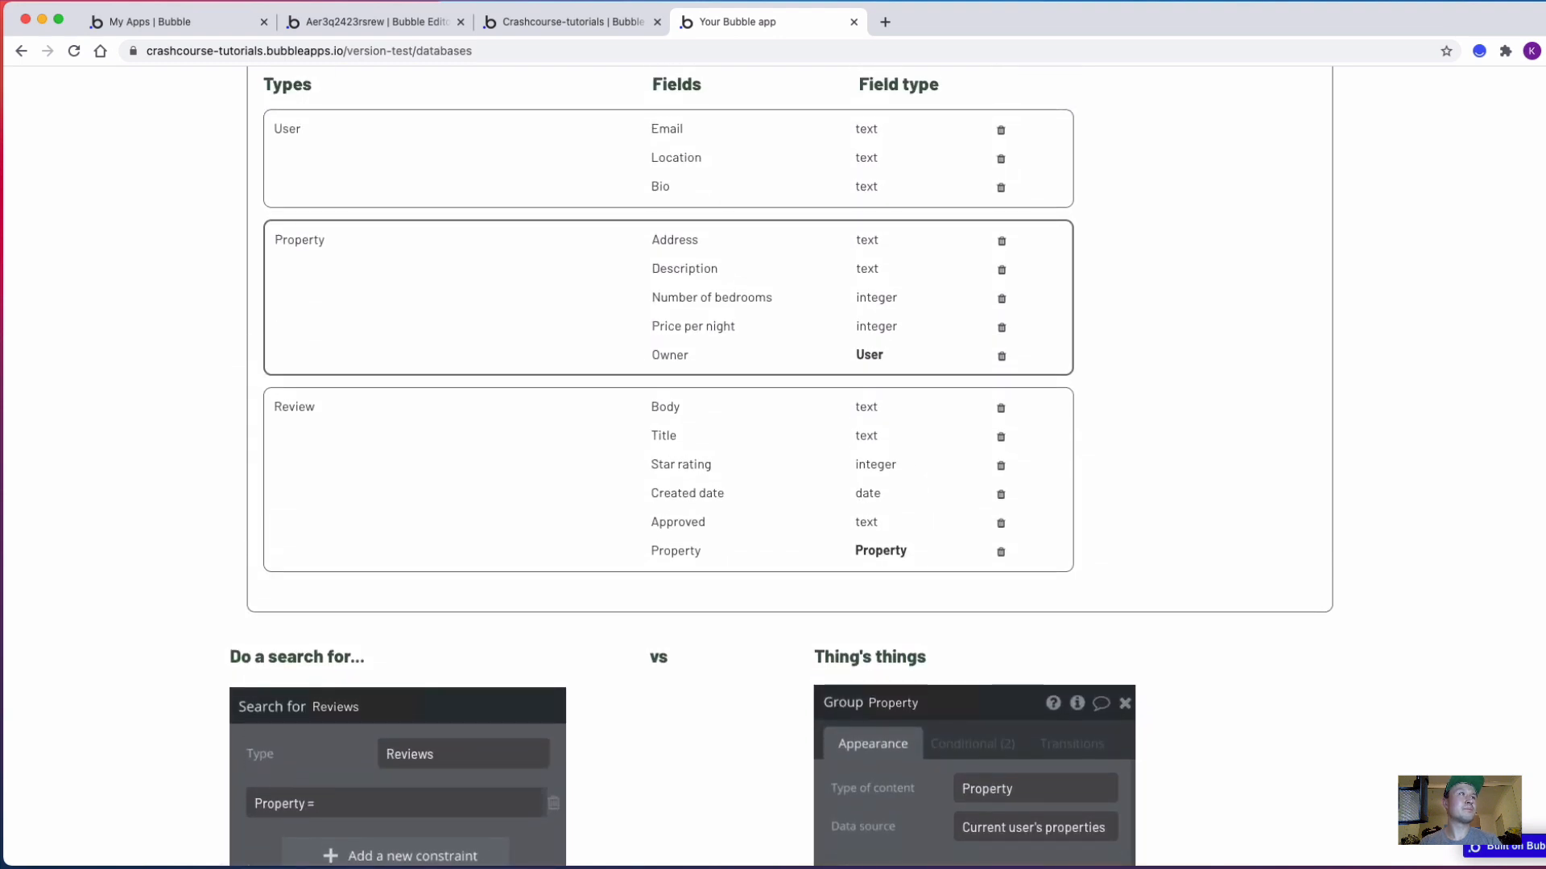
type("D")
scroll(781, 467, "down", 2)
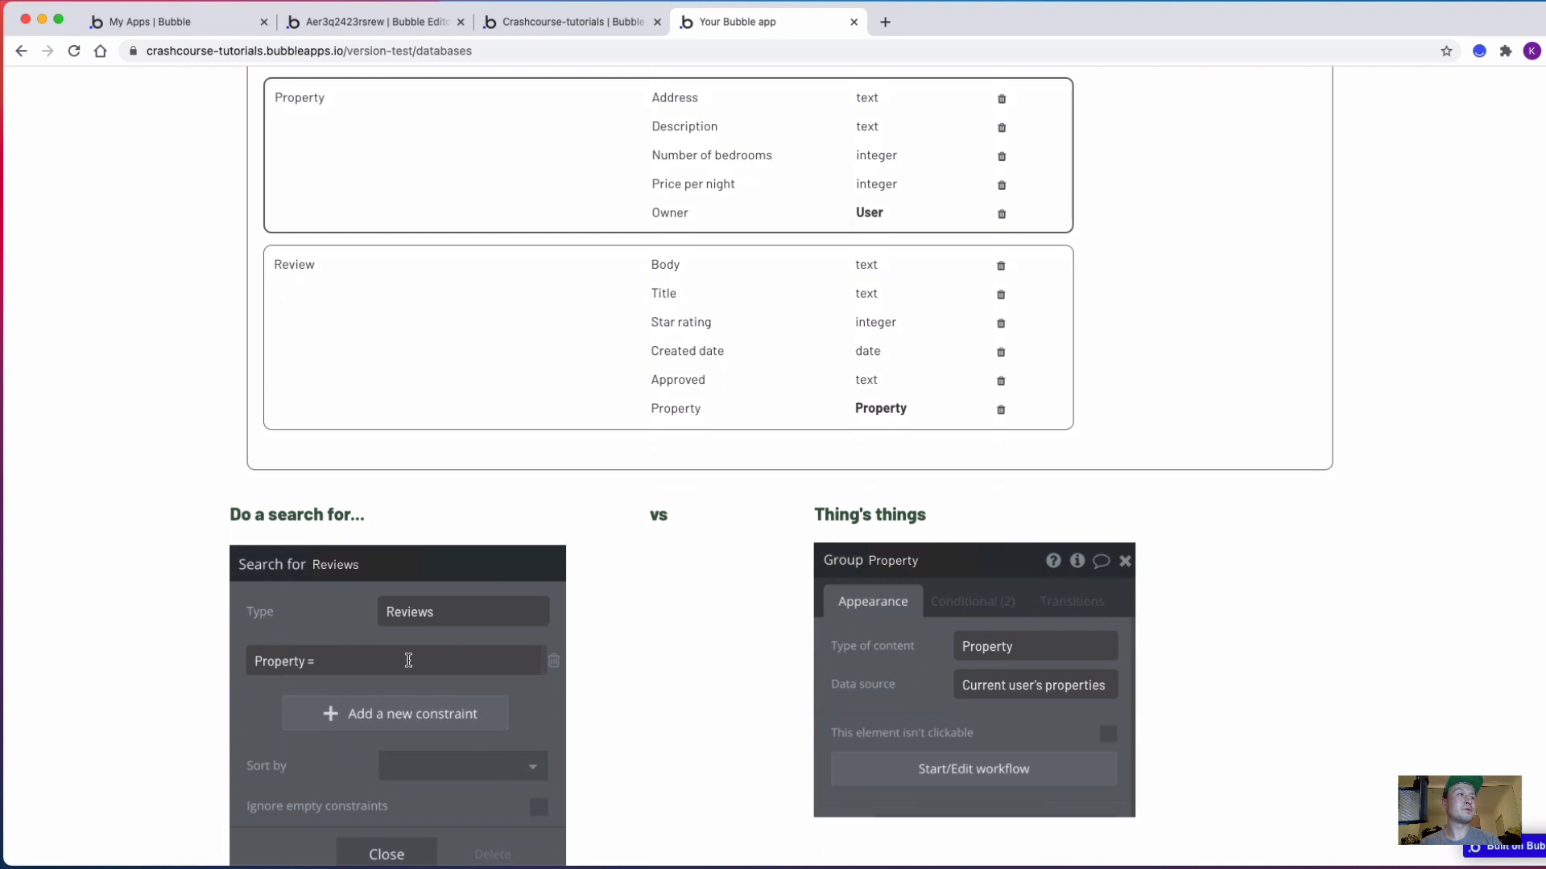
scroll(419, 656, "up", 1)
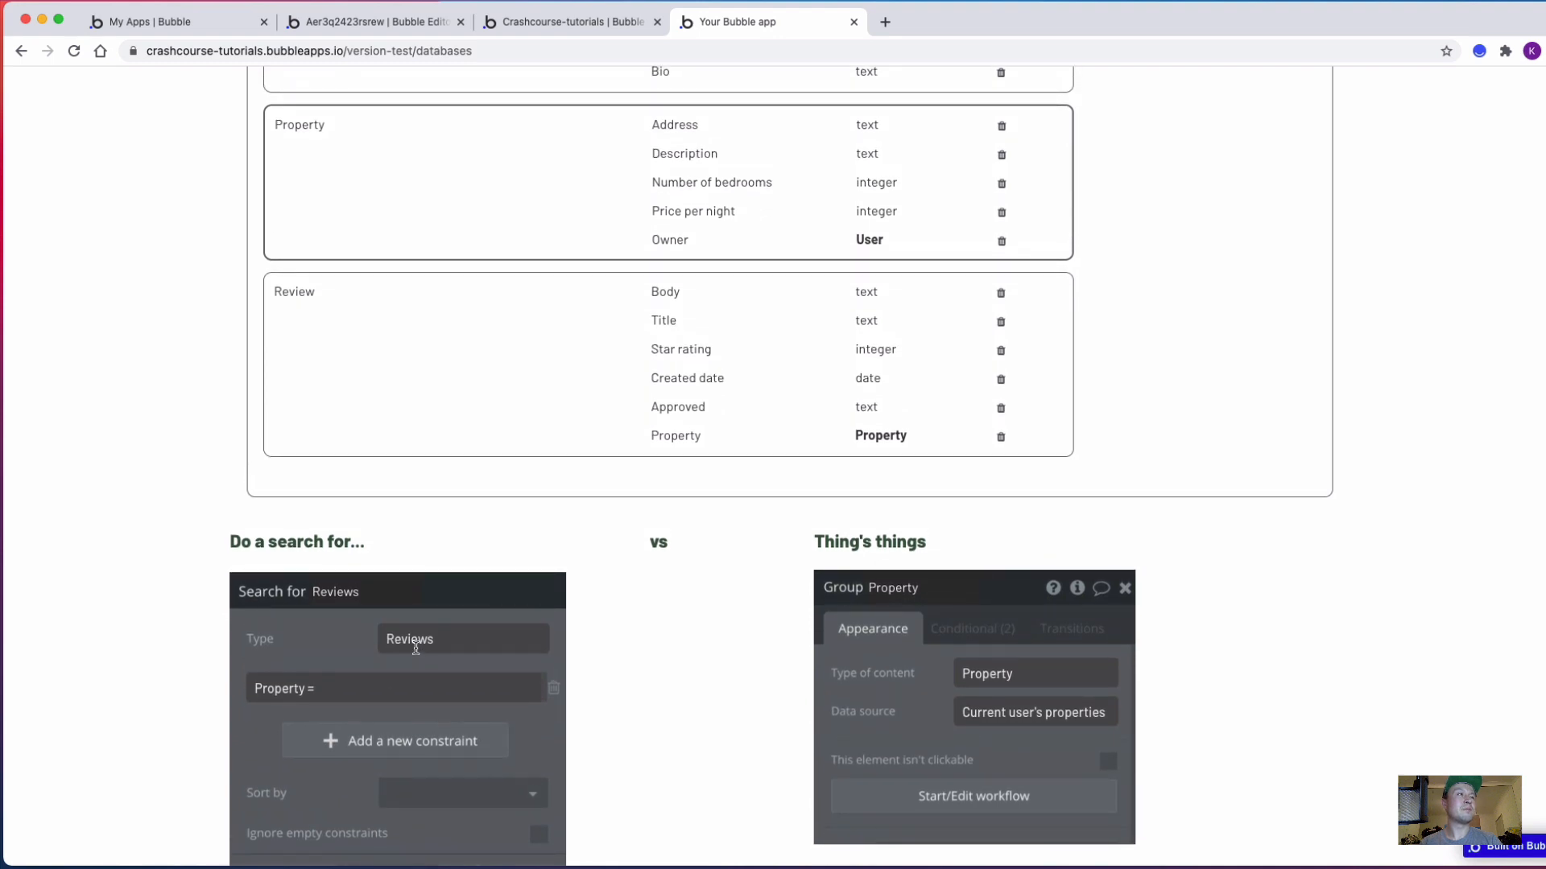
scroll(413, 708, "up", 2)
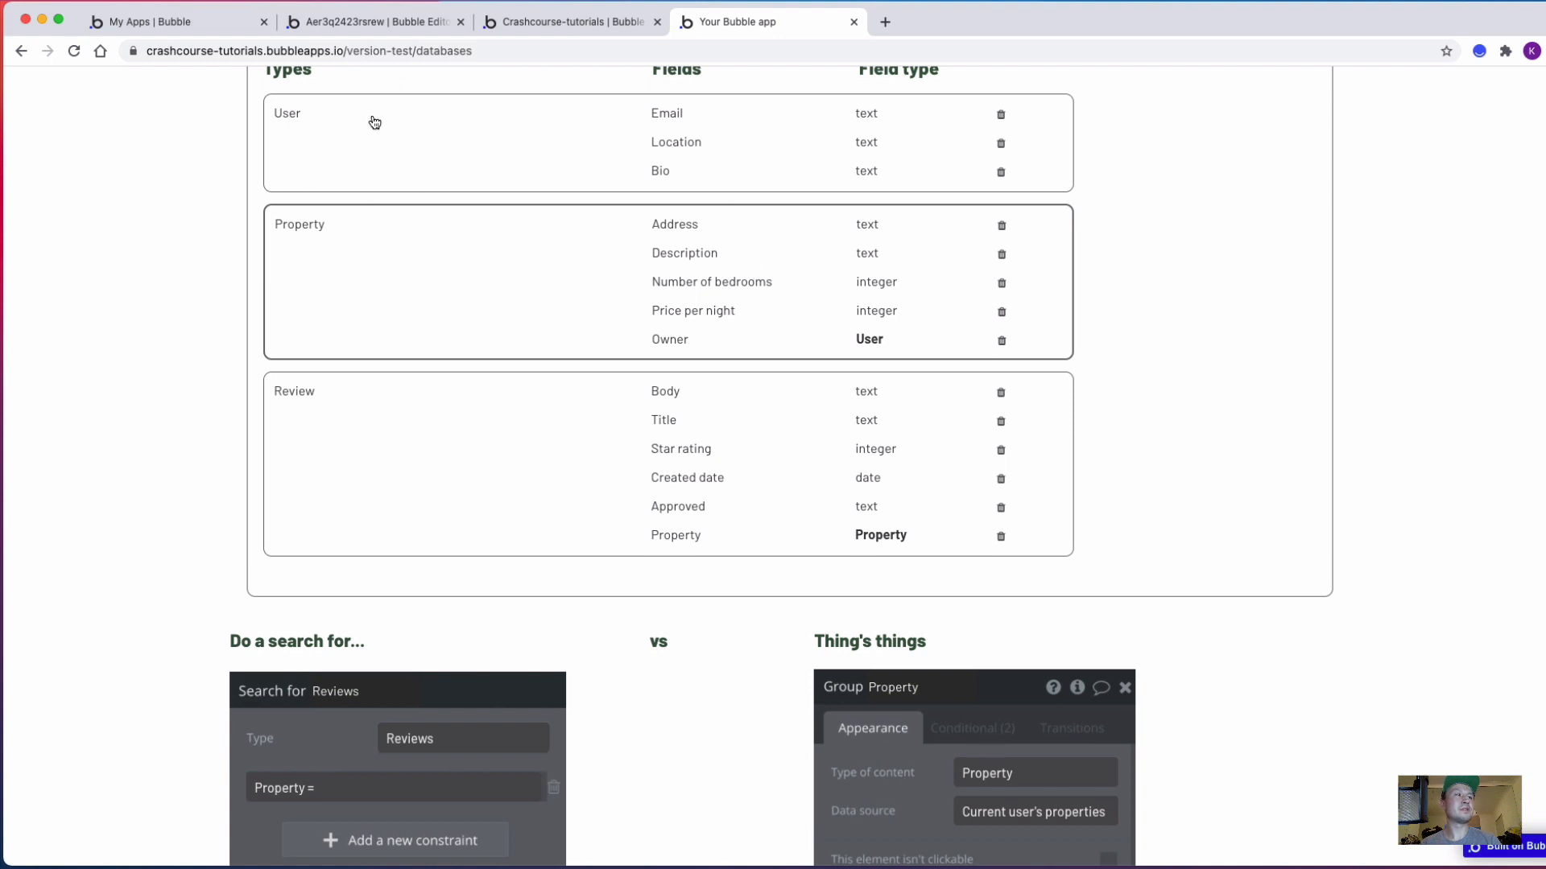
scroll(374, 123, "down", 2)
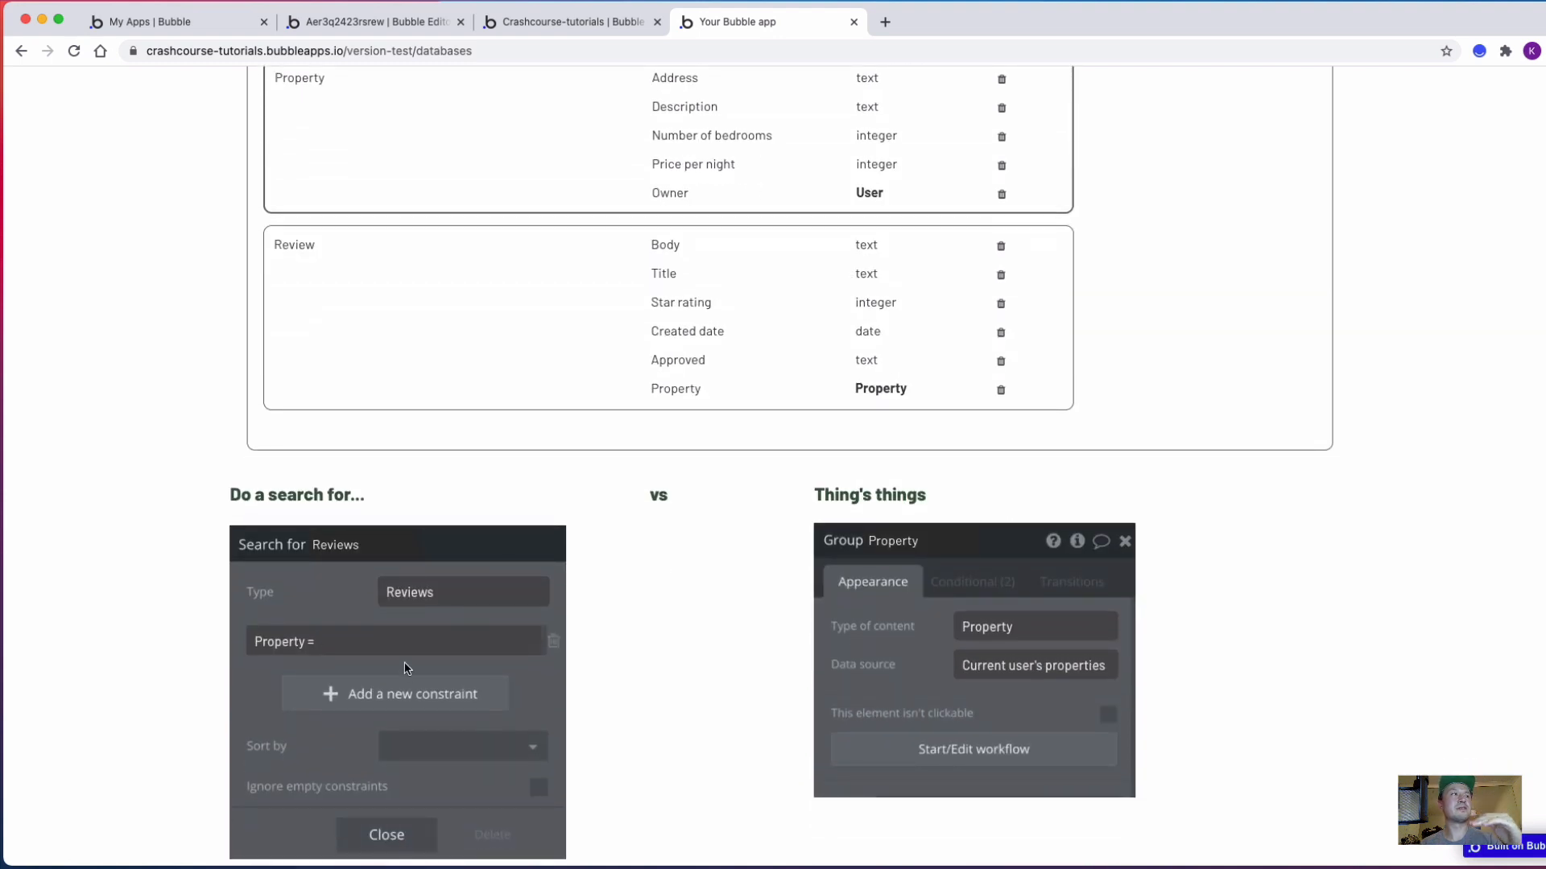
scroll(407, 669, "up", 1)
scroll(406, 668, "up", 3)
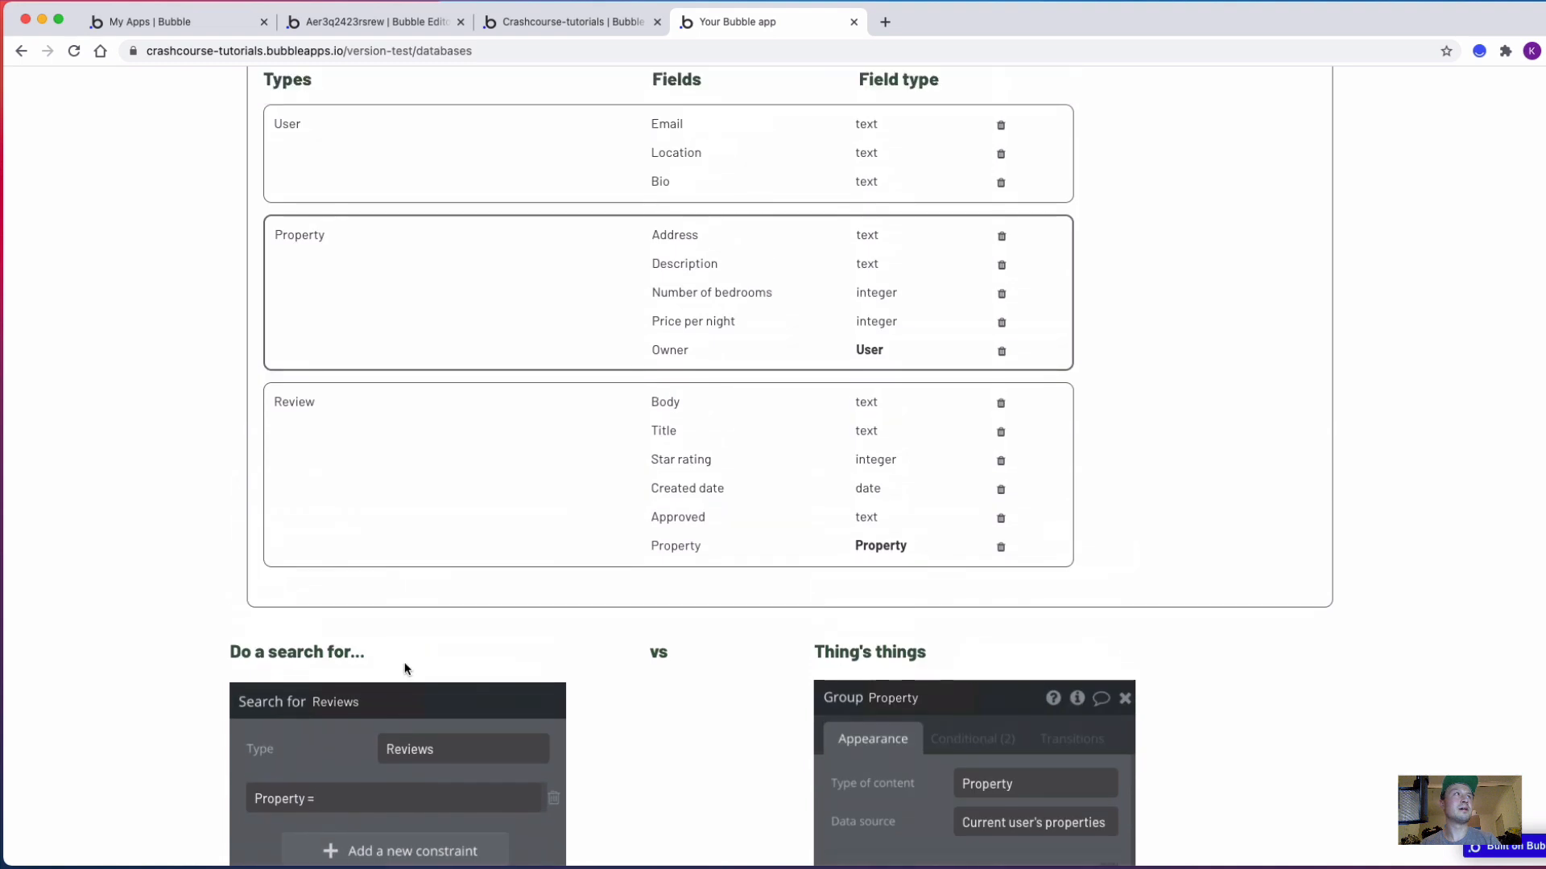
scroll(404, 668, "down", 3)
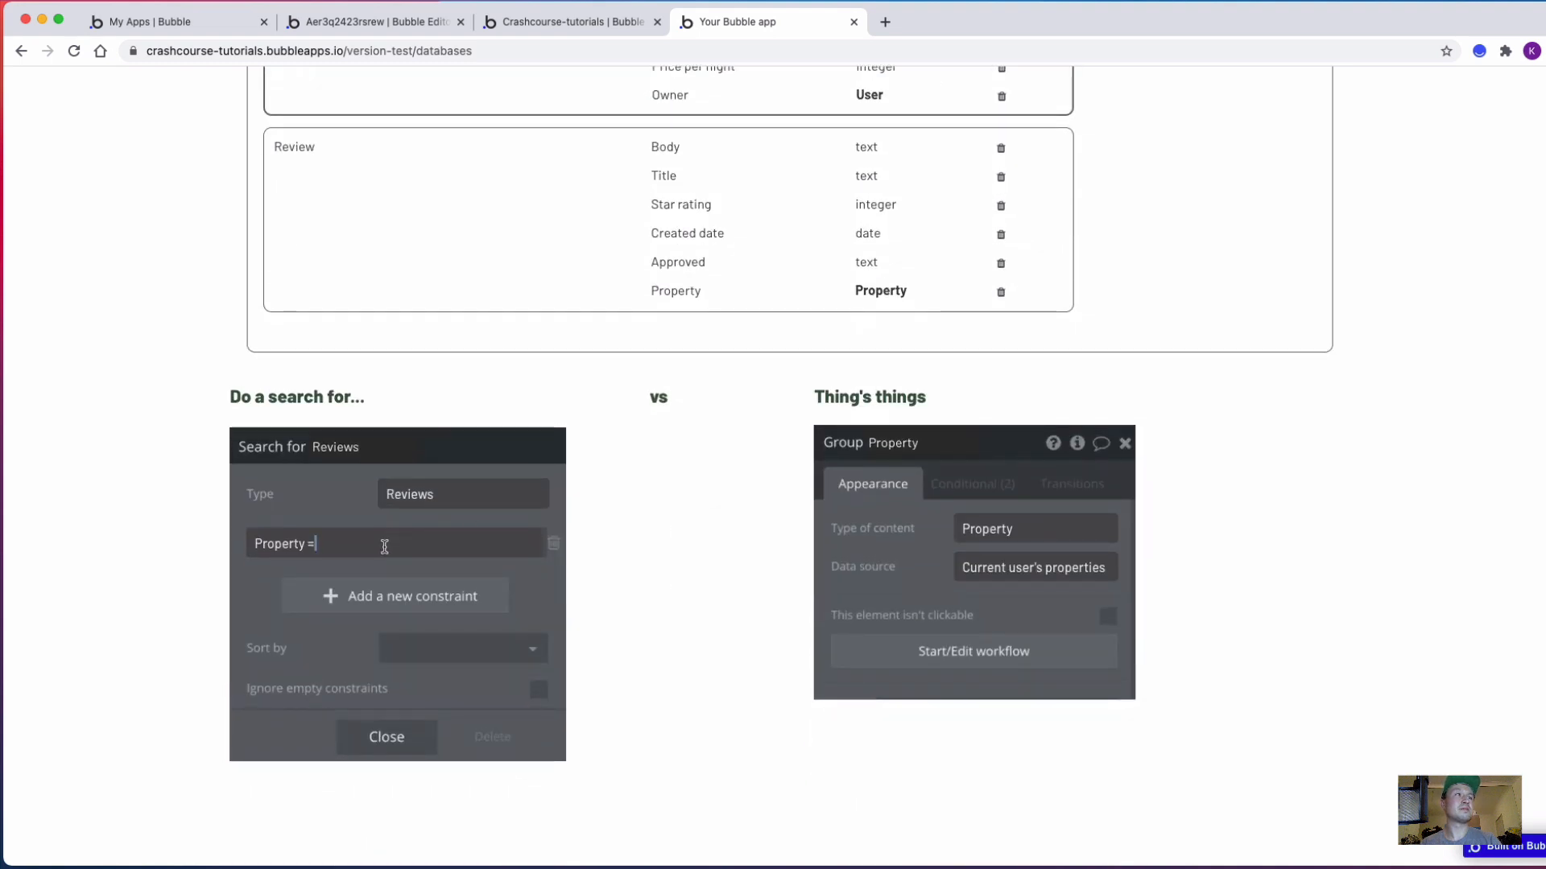
Create a new type named Rentals in the example database
scroll(838, 616, "up", 5)
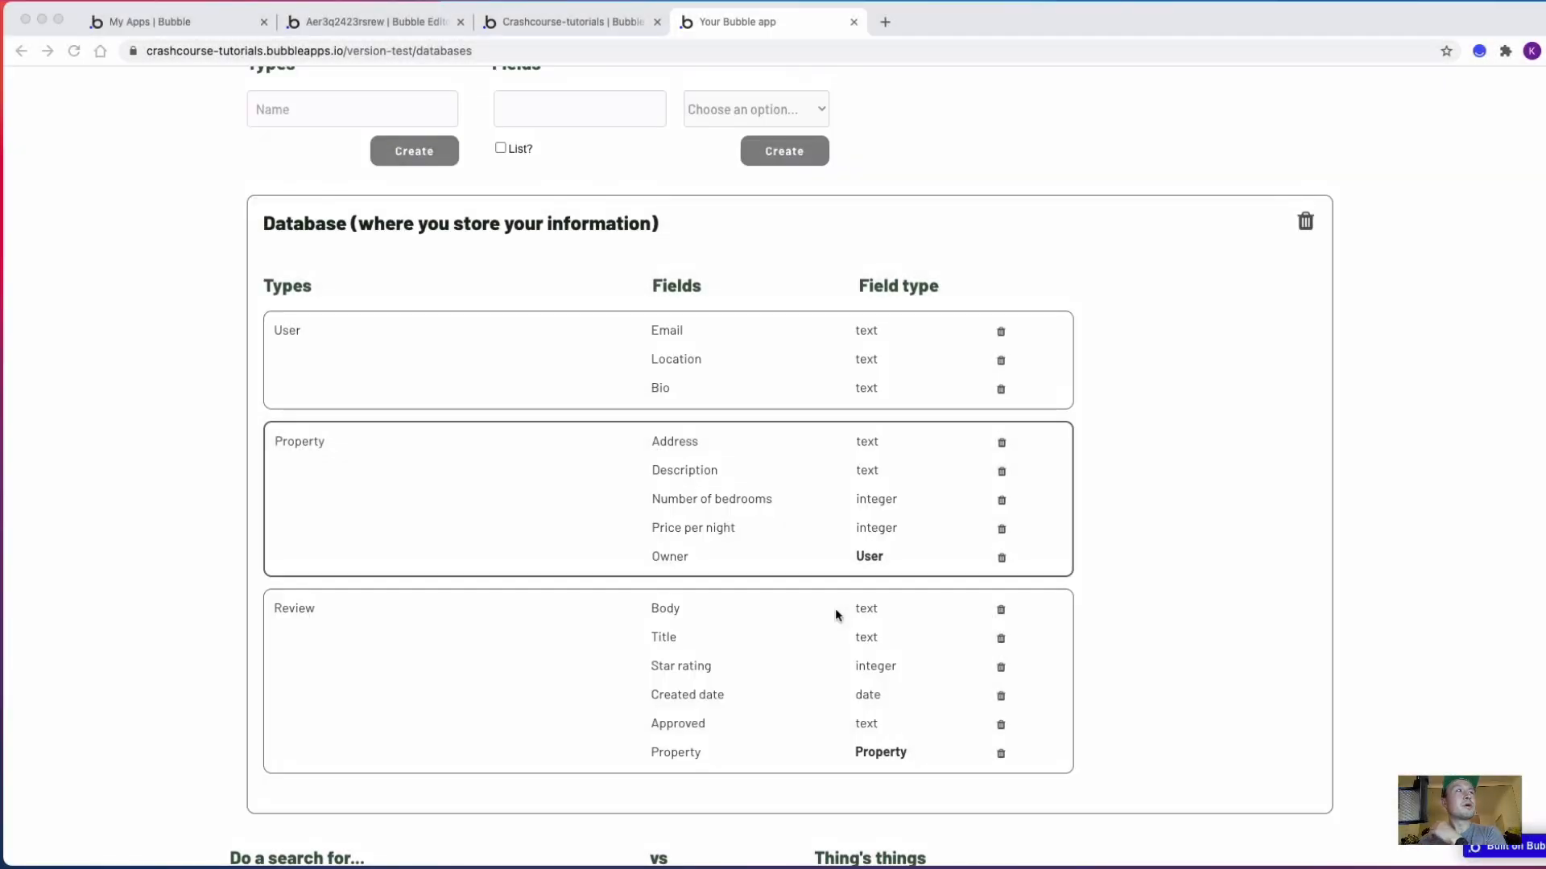
scroll(834, 609, "up", 1)
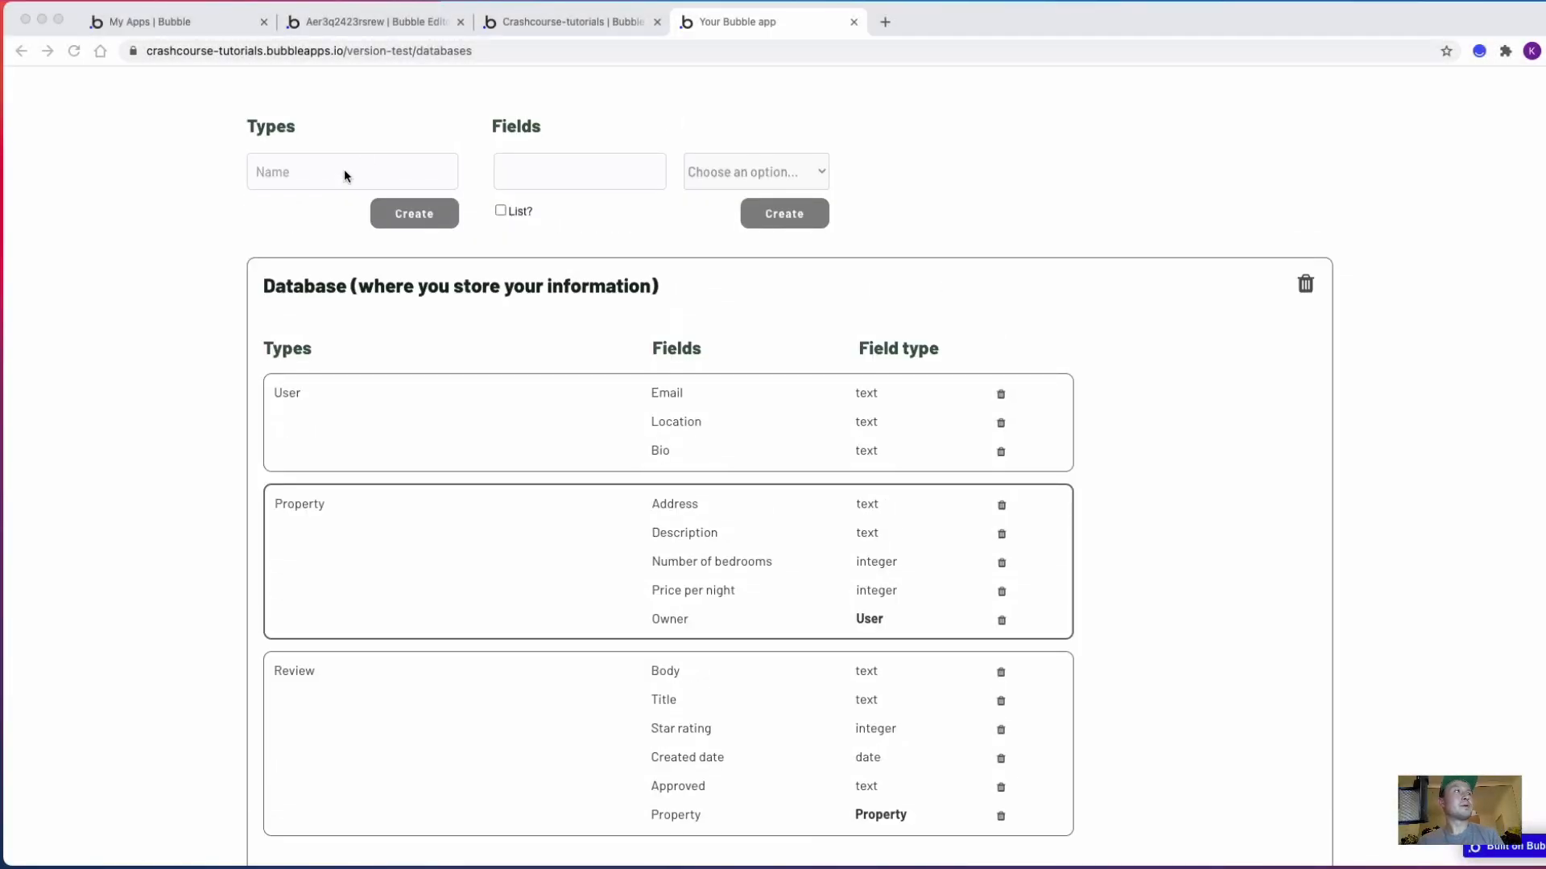
left_click(321, 173)
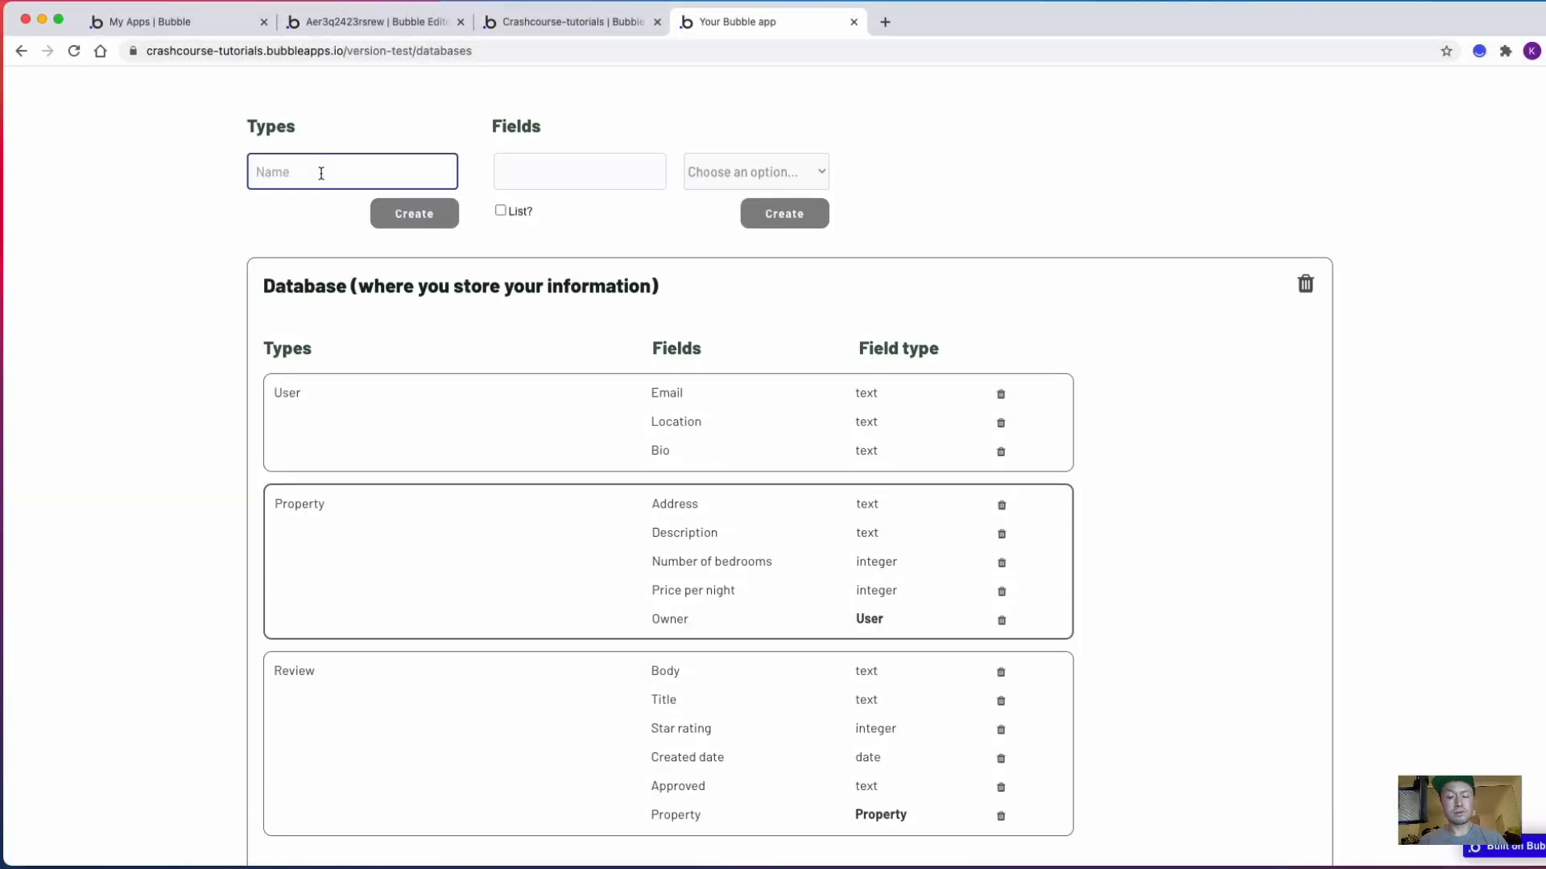
type("Rentals")
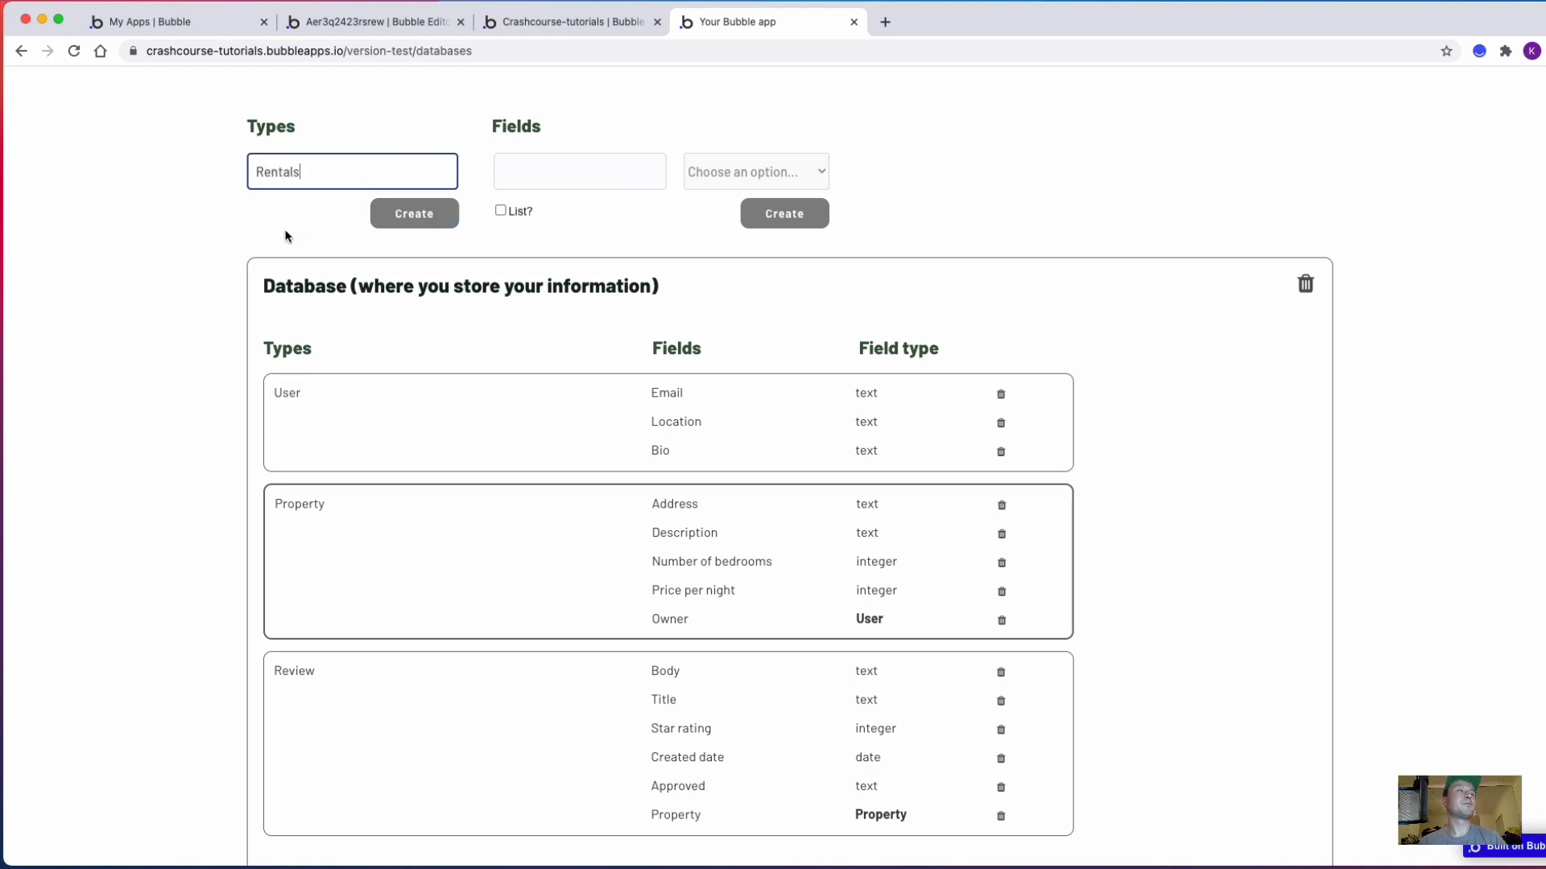
scroll(201, 245, "down", 2)
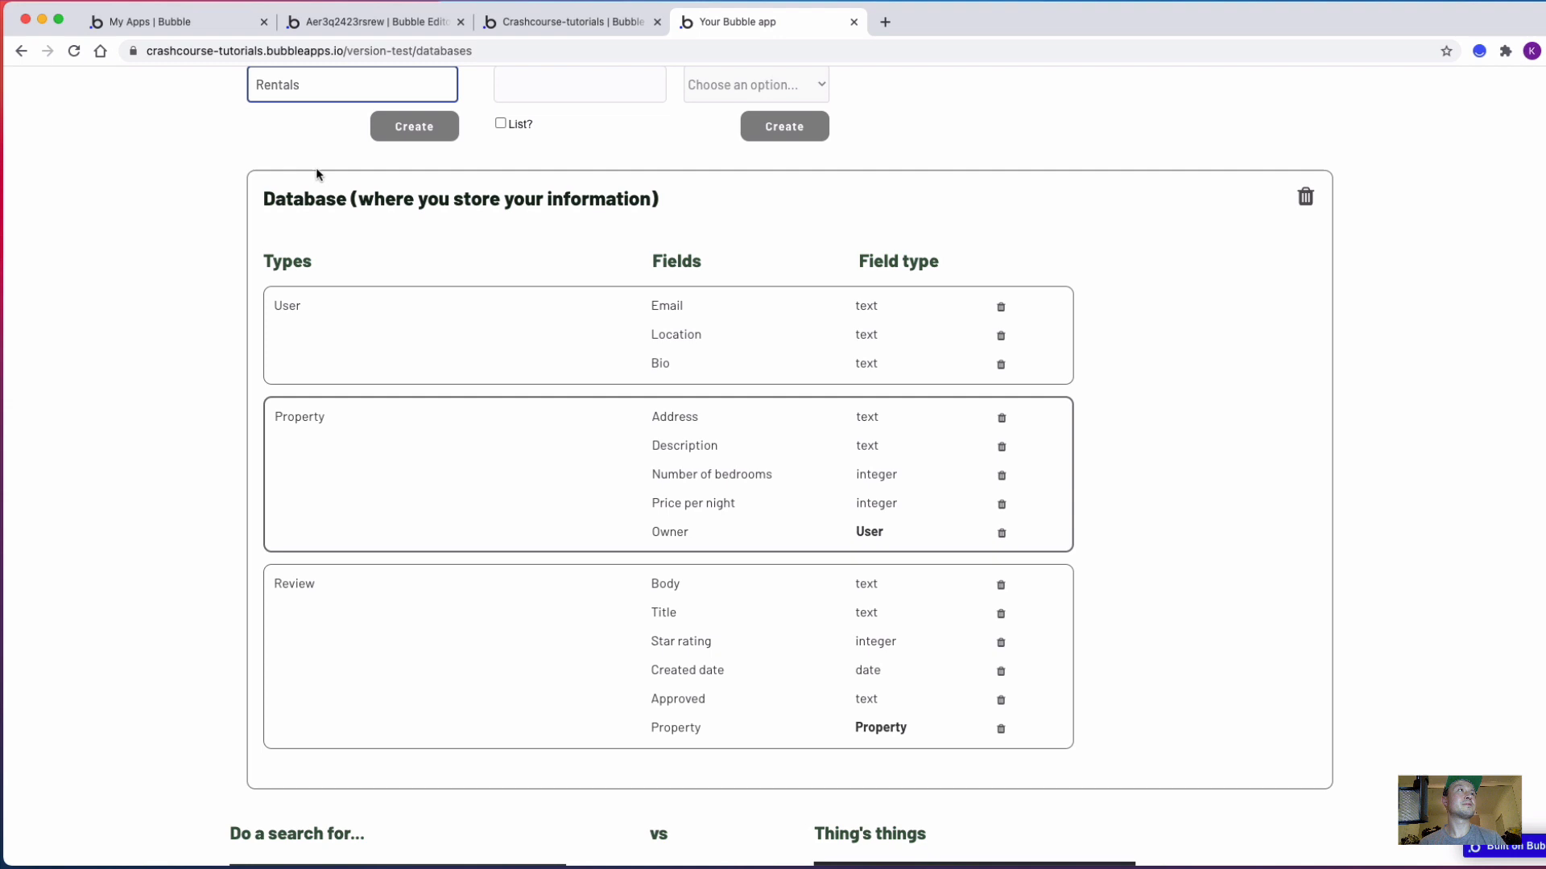
left_click(410, 126)
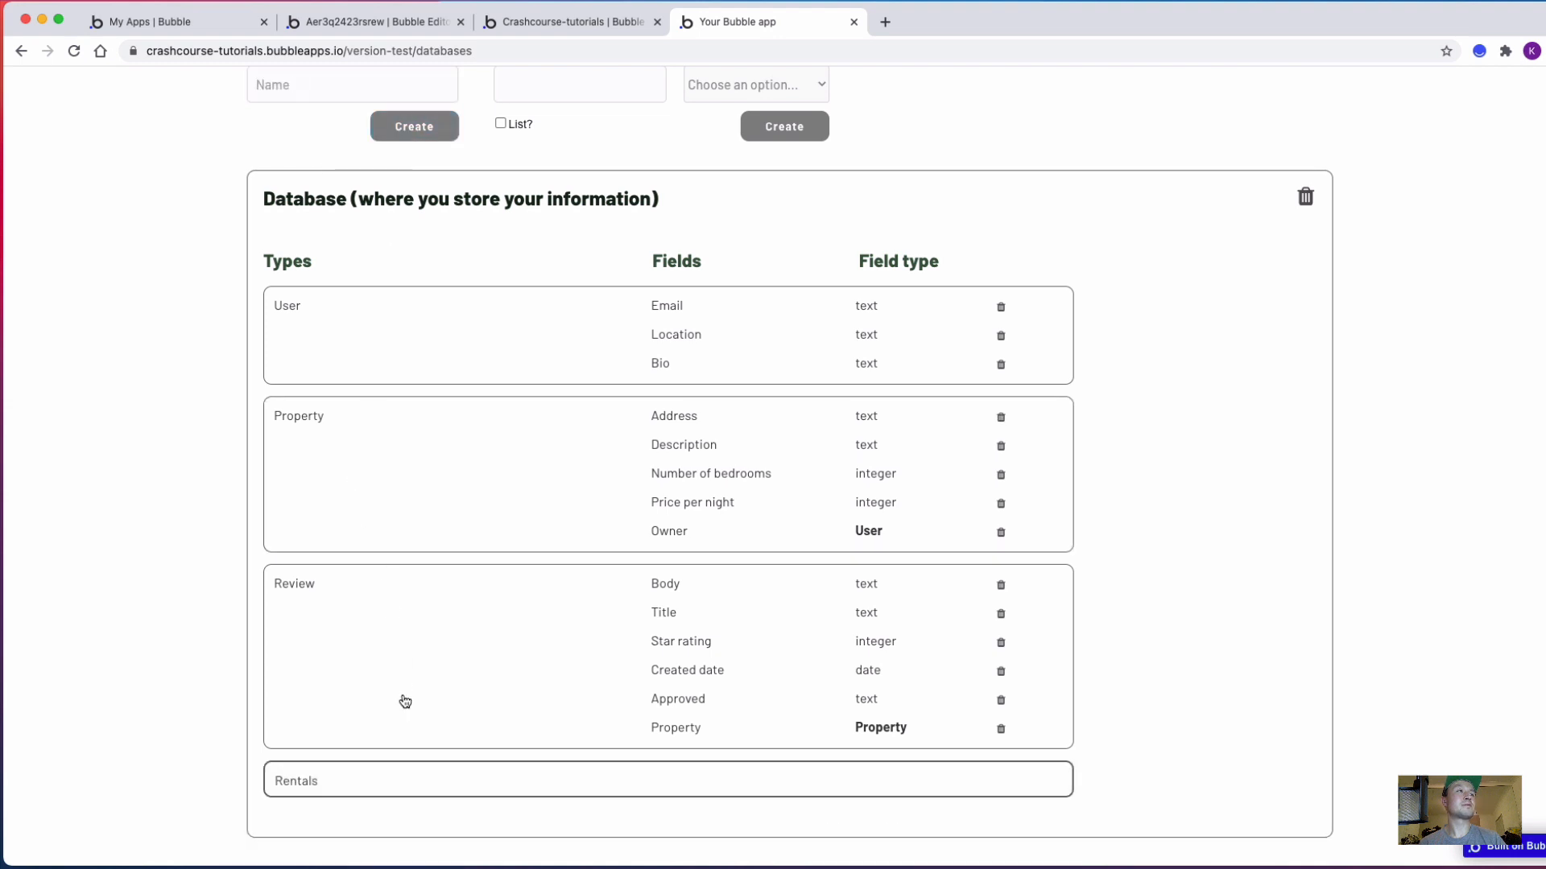
Add a field named Property with field type Property to the Rentals type
scroll(583, 798, "up", 1)
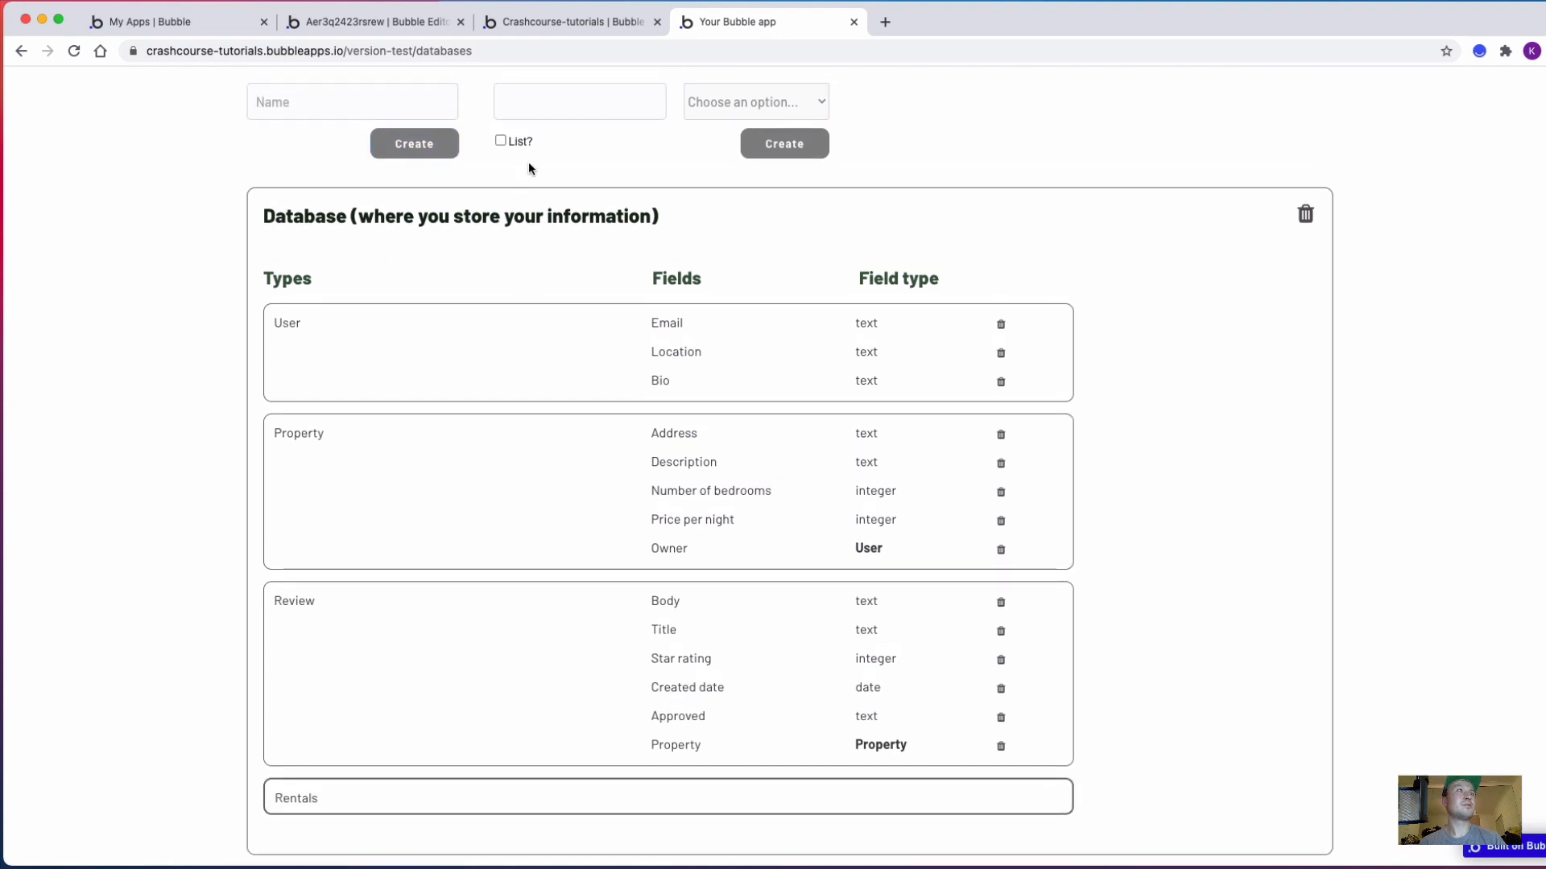
left_click(546, 104)
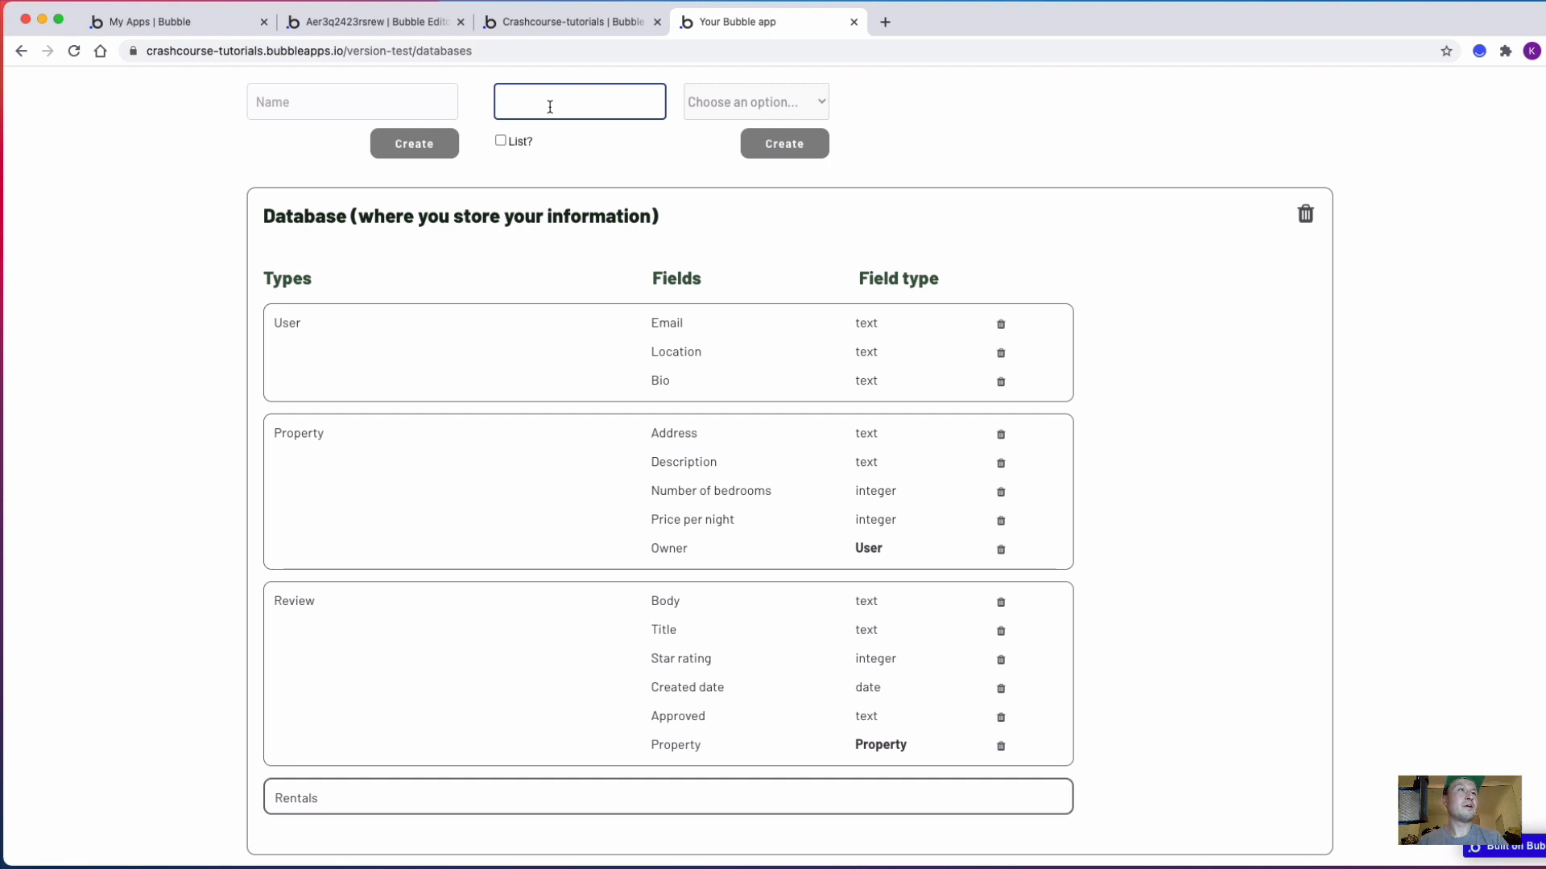
type("Property")
left_click(769, 102)
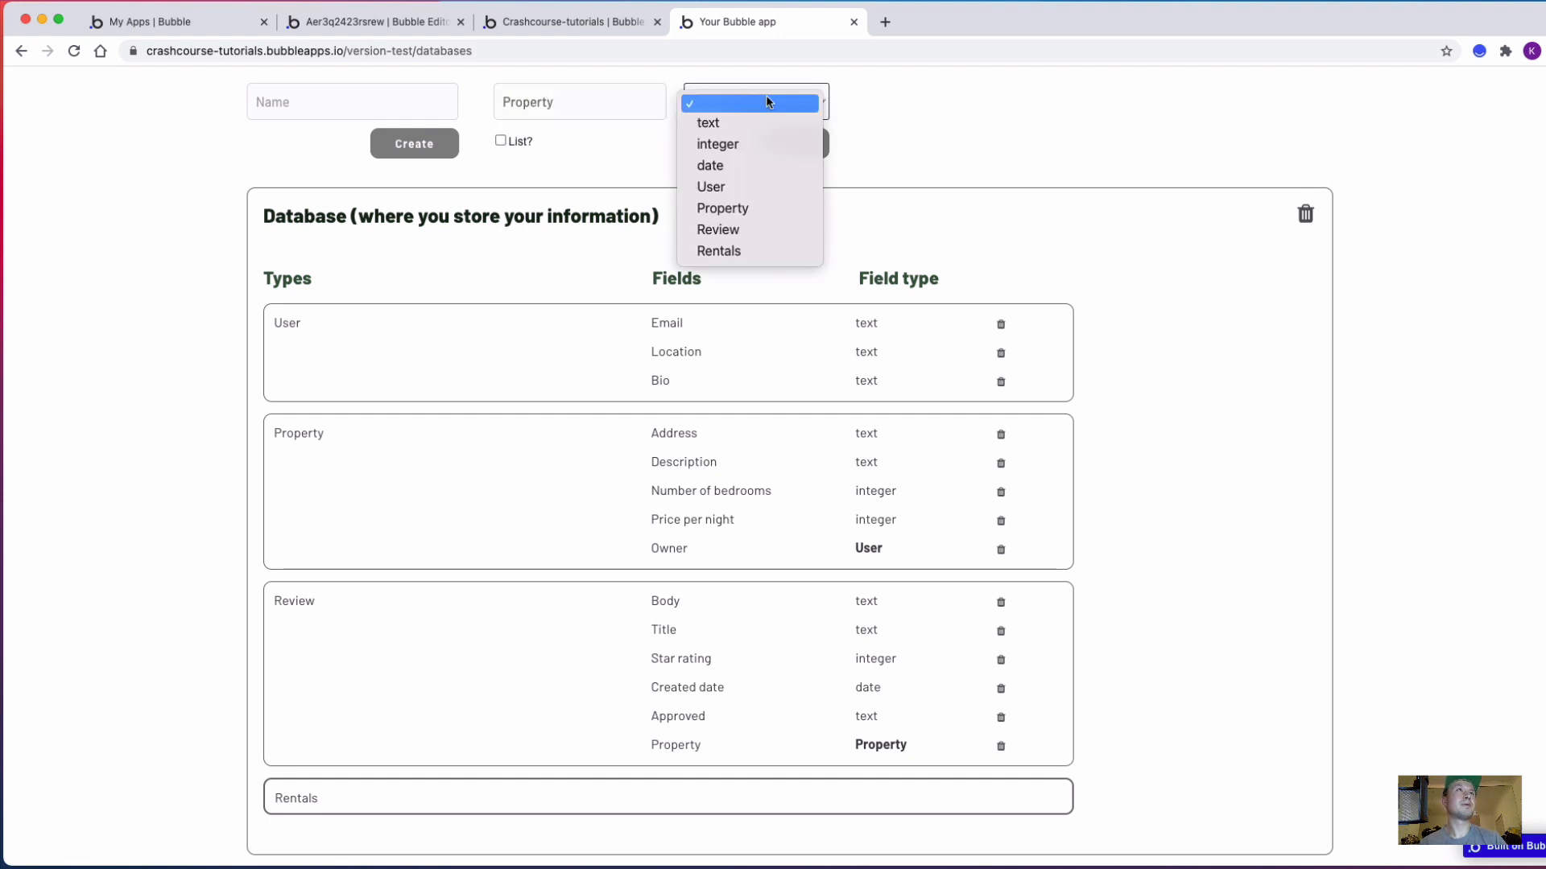
left_click(745, 208)
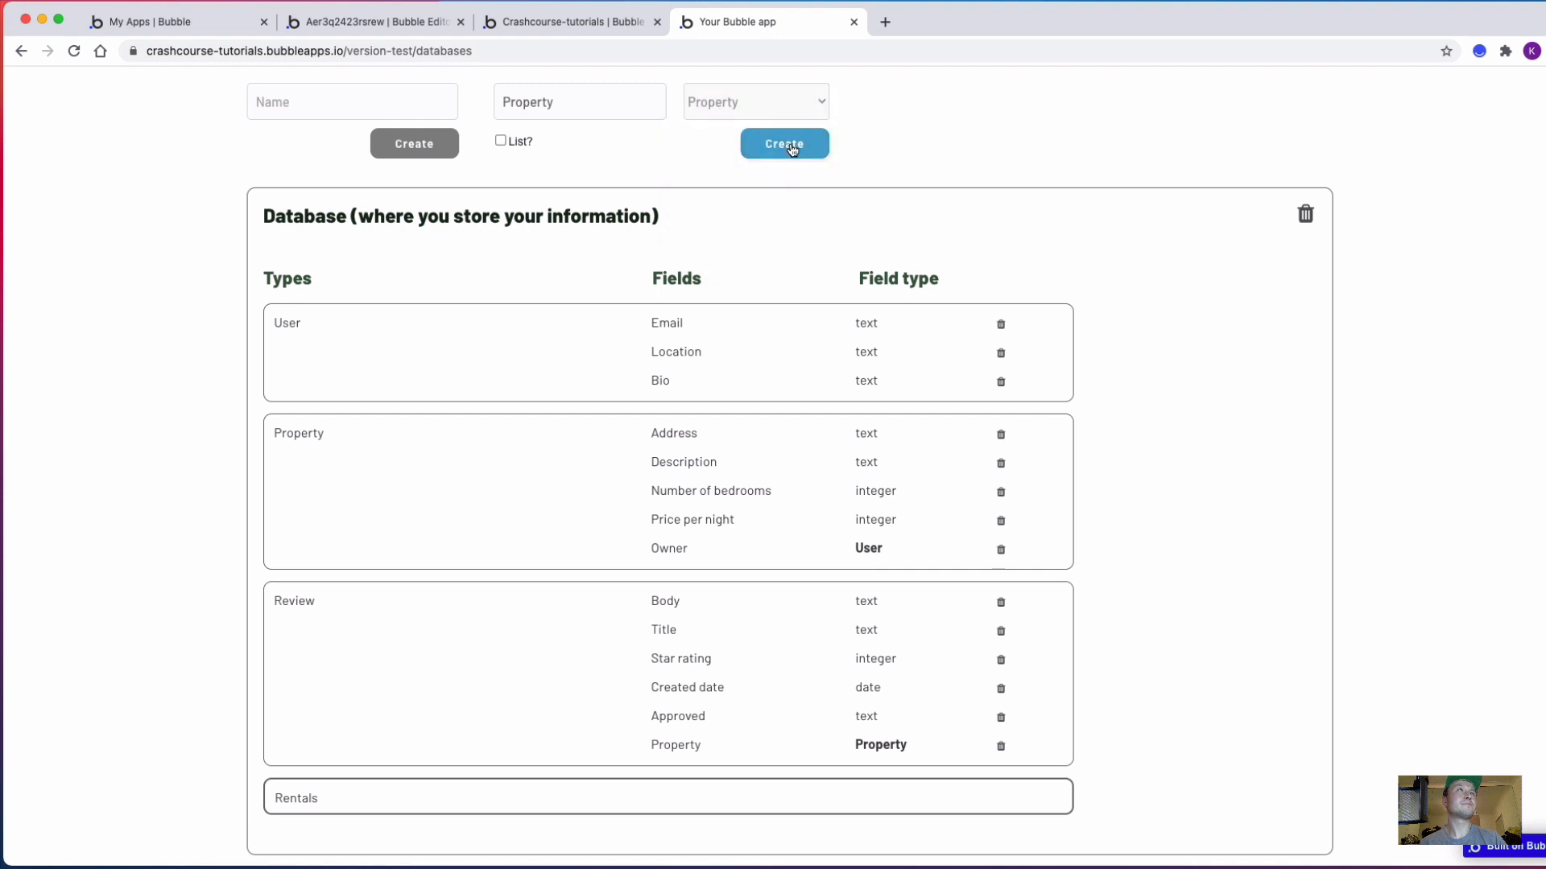
left_click(793, 150)
Add a Start date field of type date to the Rentals type
left_click(608, 102)
type("Start date")
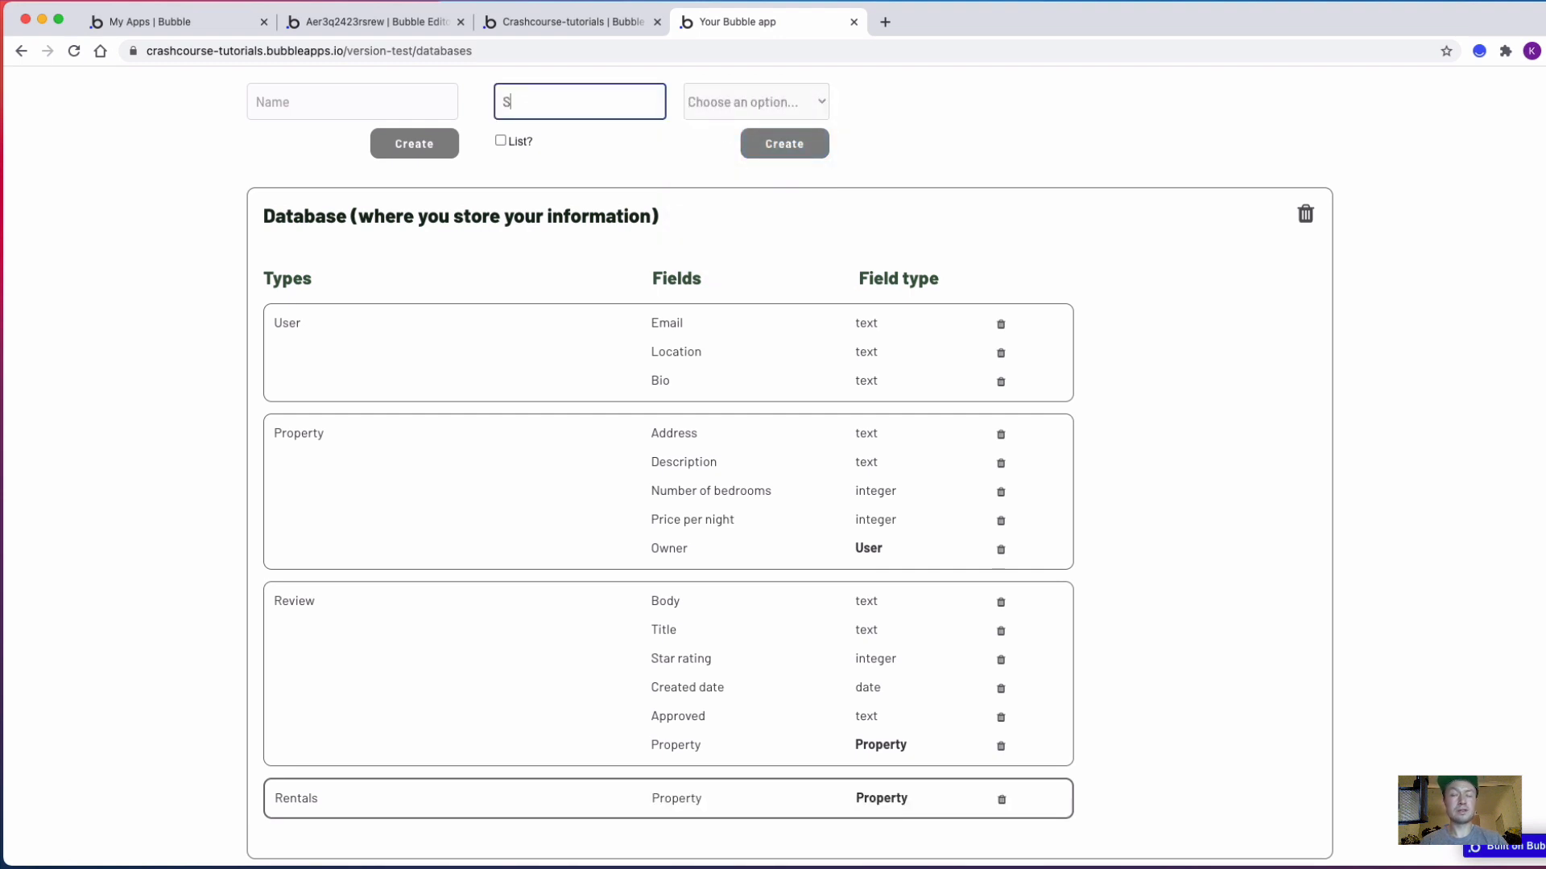
left_click(708, 102)
left_click(719, 165)
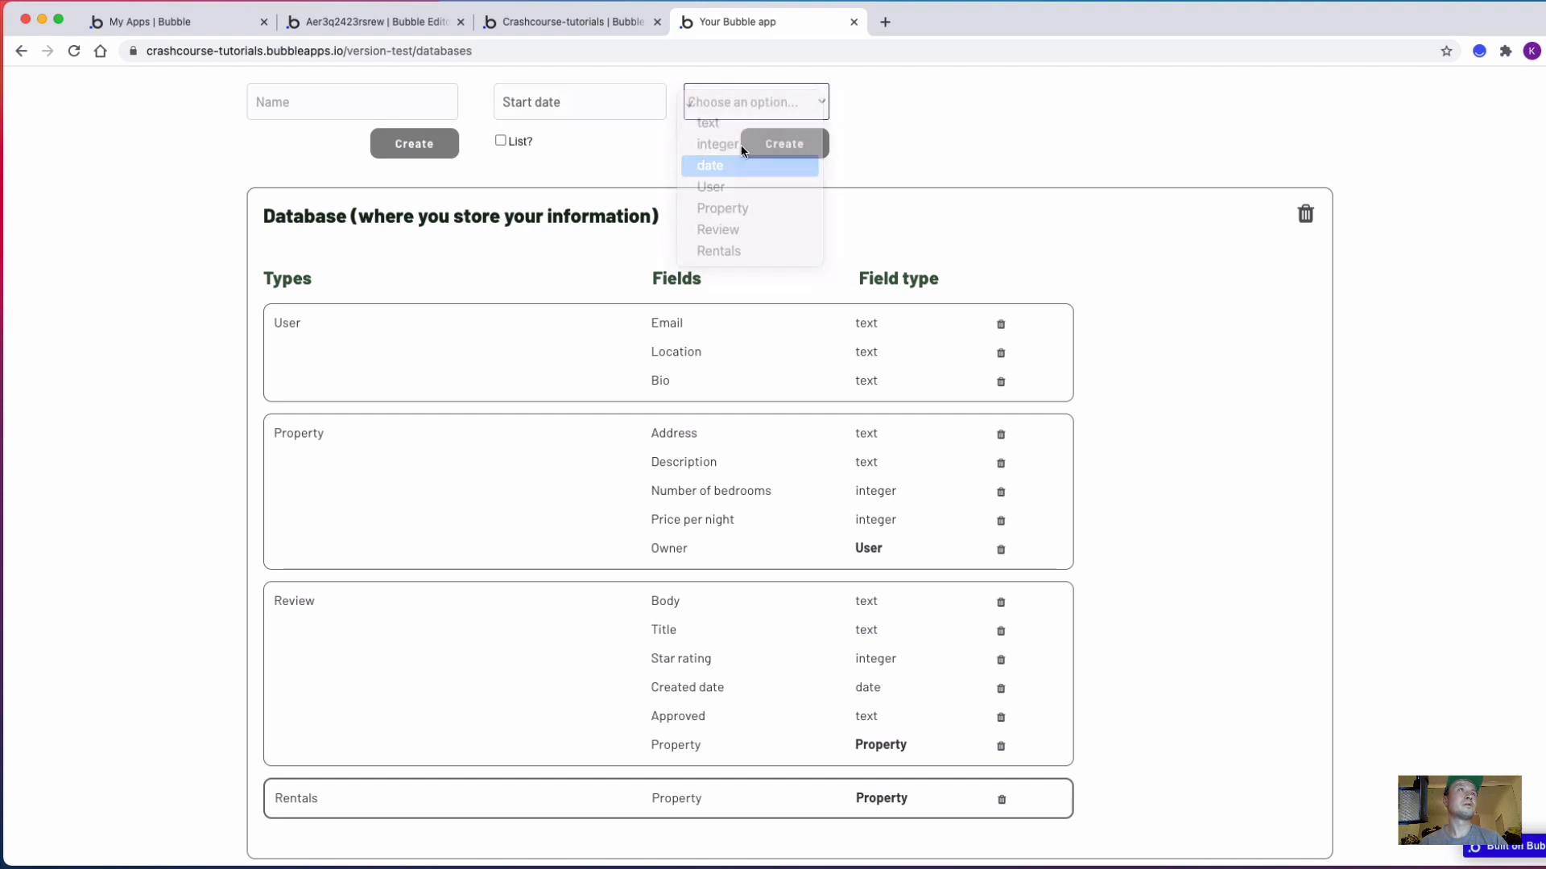
left_click(784, 144)
Add an End date field with field type Property to the Rentals type
left_click(594, 101)
type("End date")
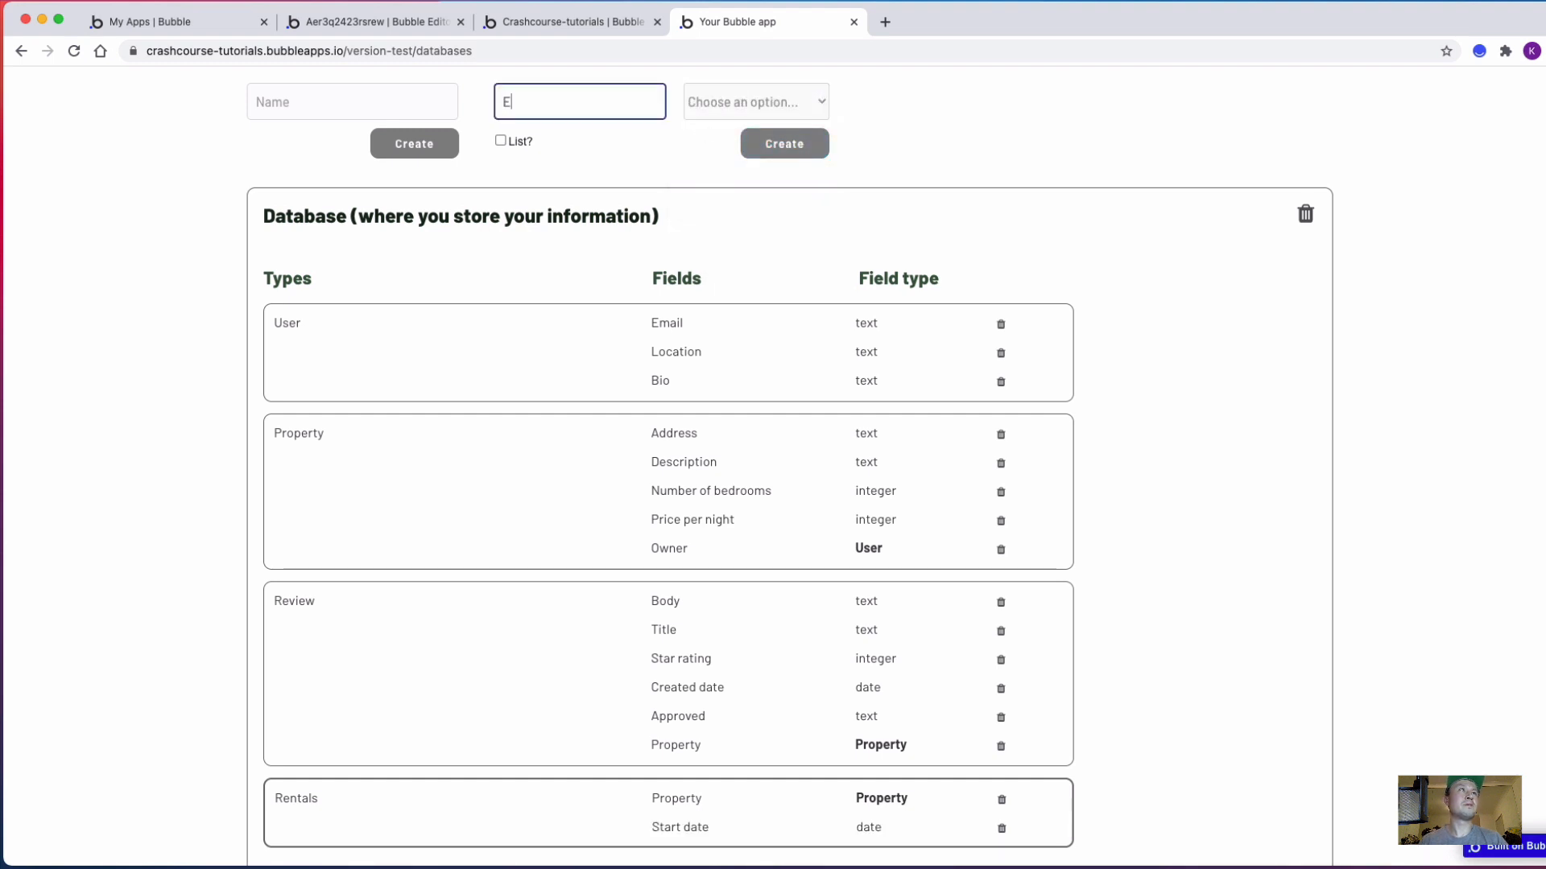
left_click(765, 91)
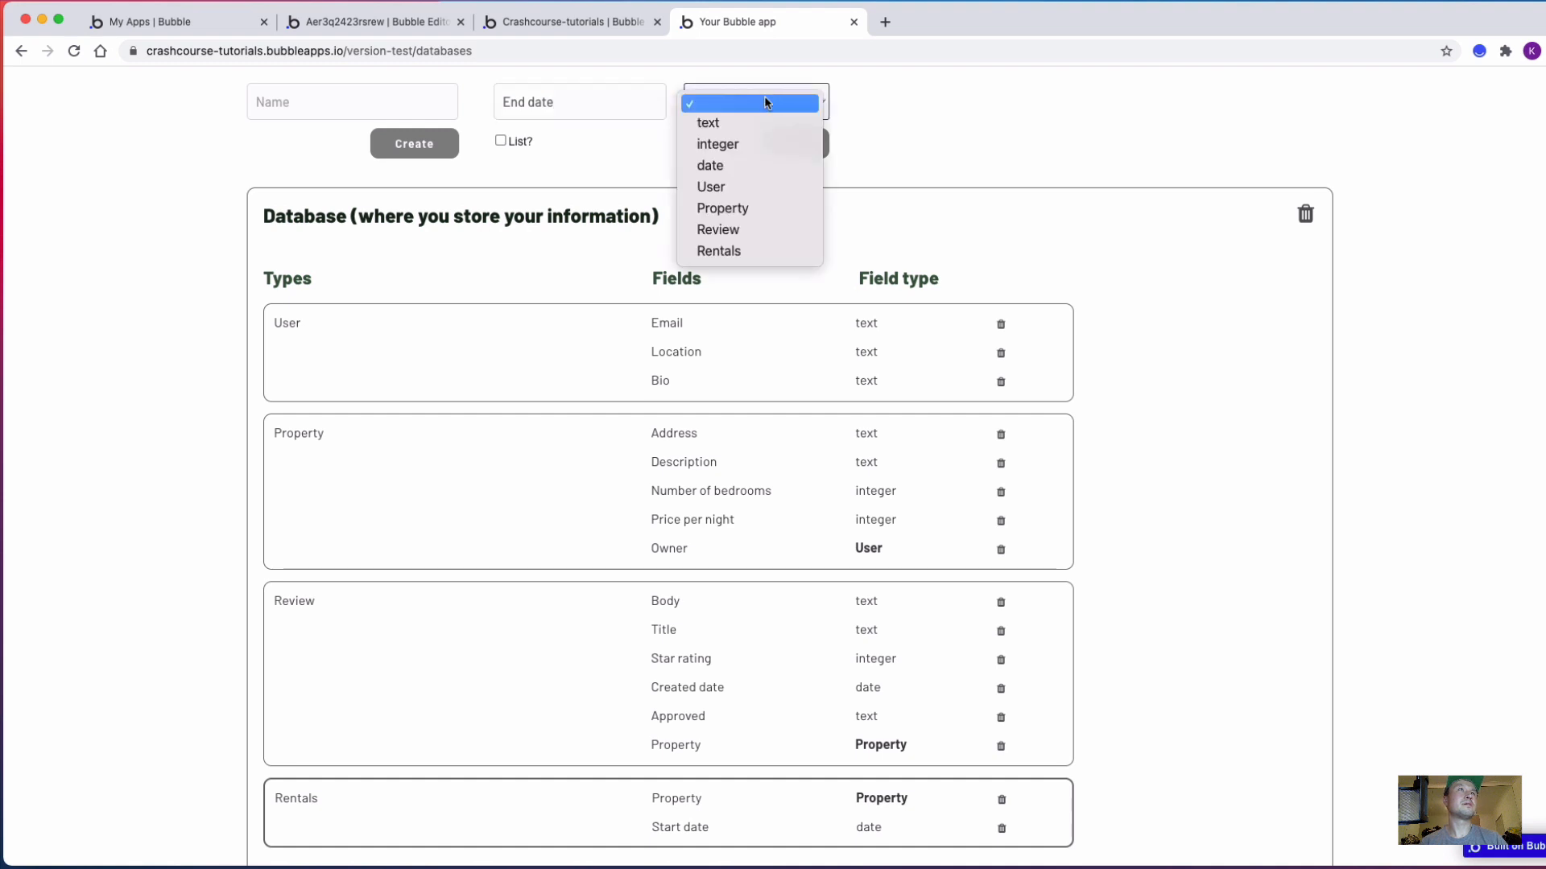
left_click(751, 204)
left_click(774, 153)
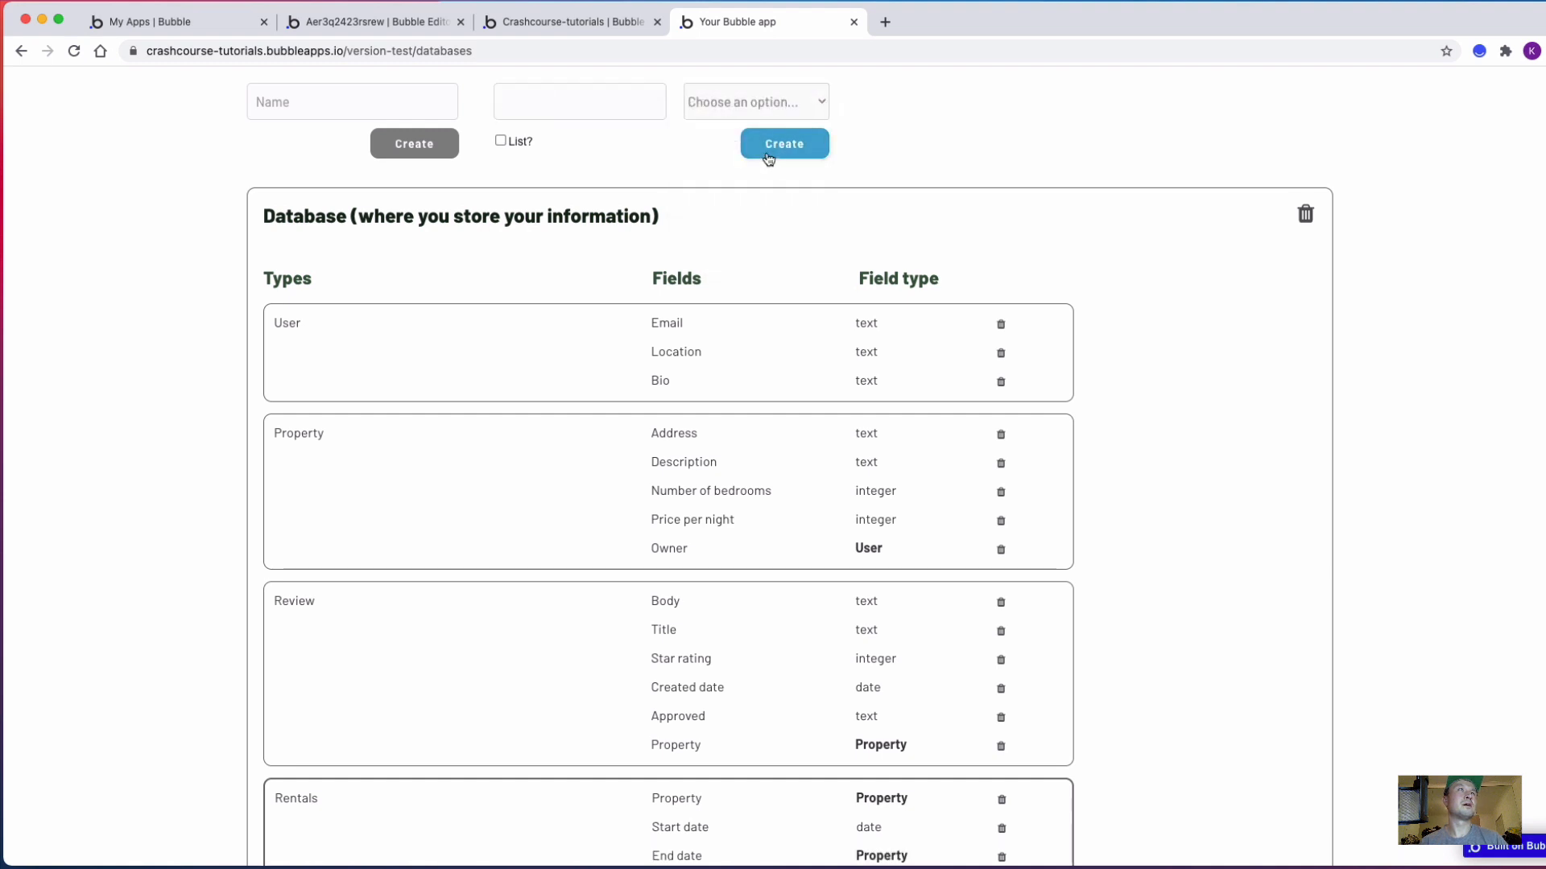
Add a Price field of type integer to the Rentals type
left_click(585, 98)
type("R")
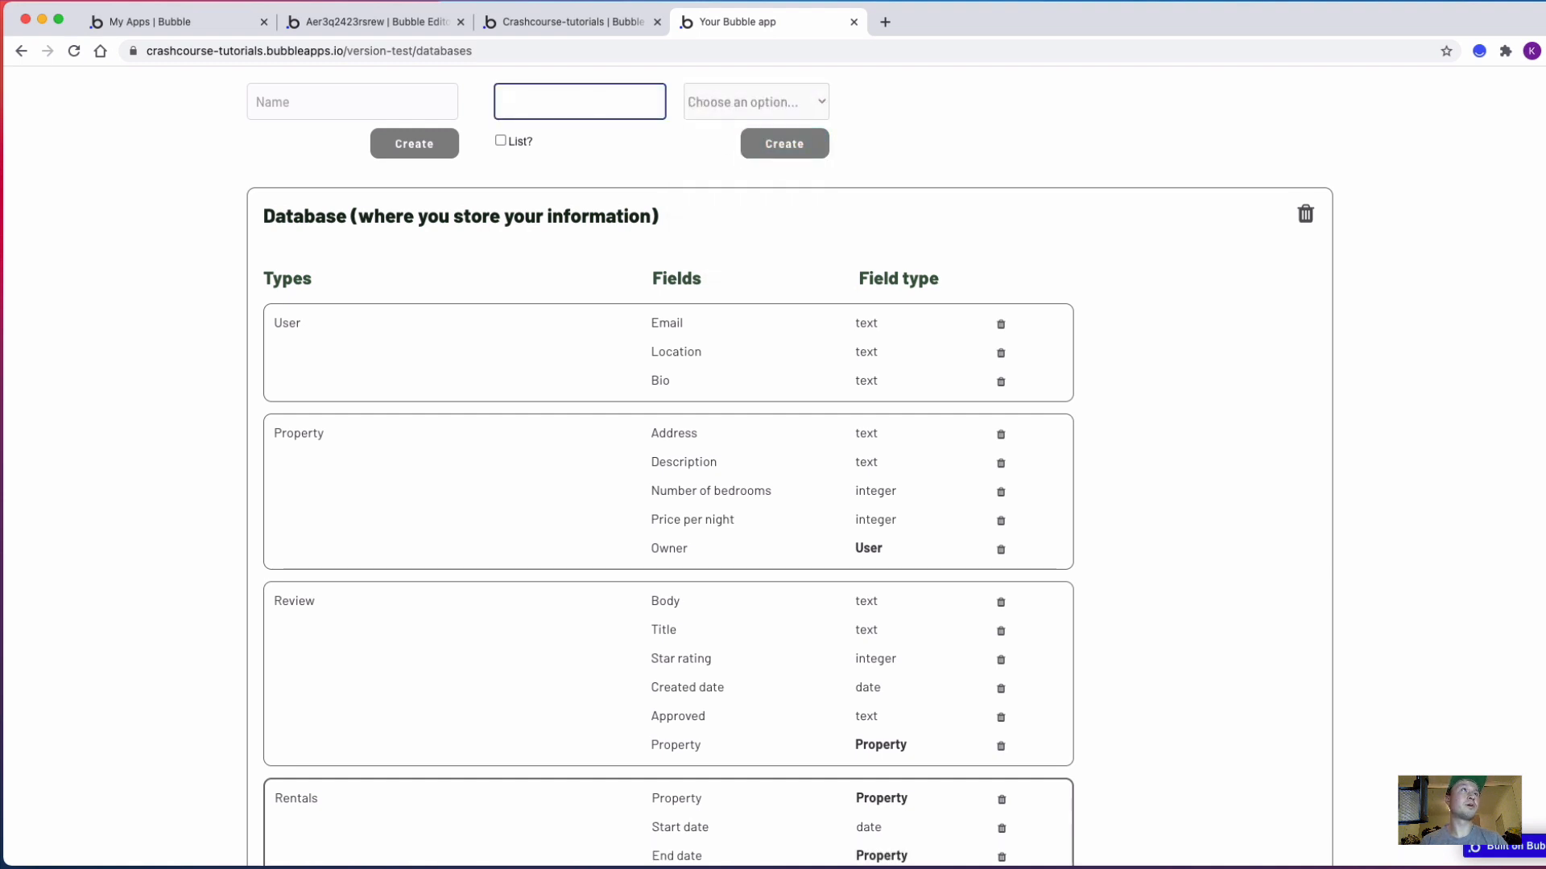
type("Price")
left_click(730, 100)
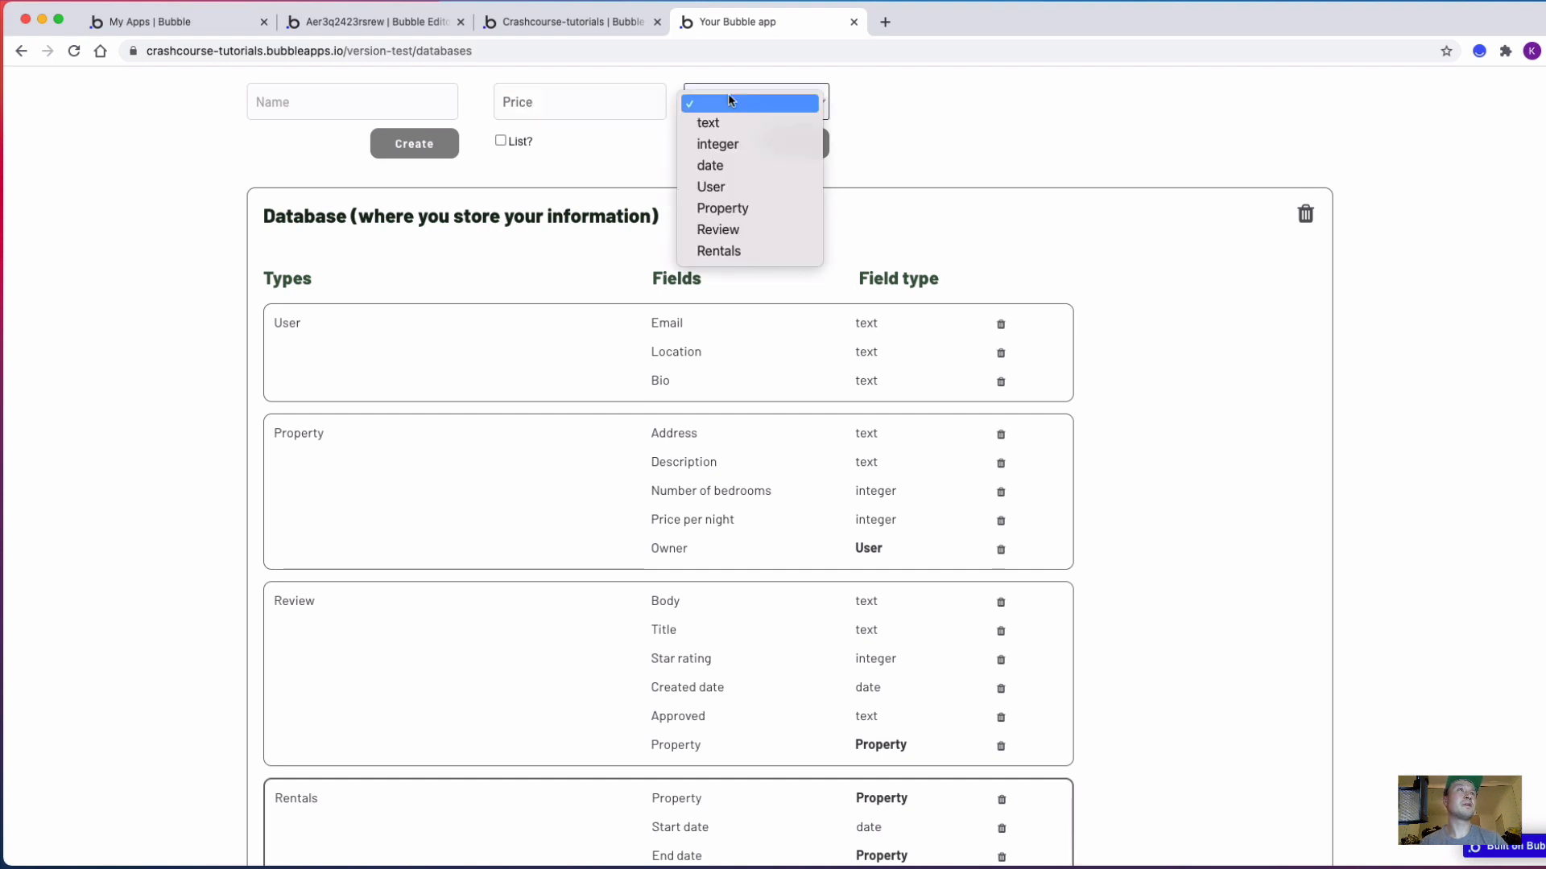
left_click(722, 147)
left_click(777, 153)
Add a Renter field with field type User to the Rentals type
scroll(678, 233, "down", 2)
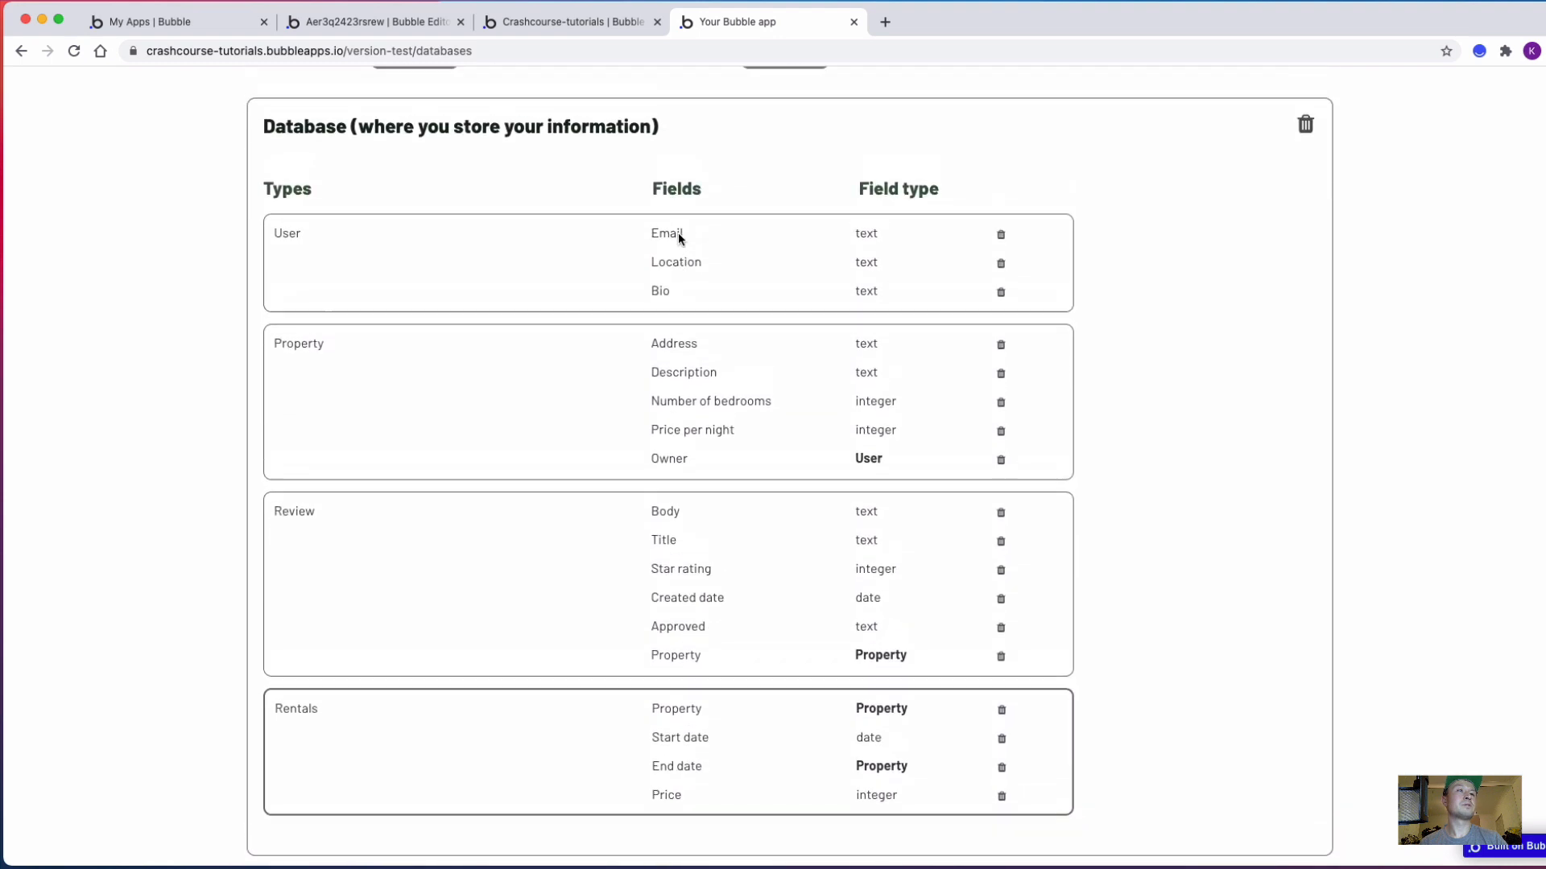
scroll(678, 233, "up", 2)
left_click(580, 117)
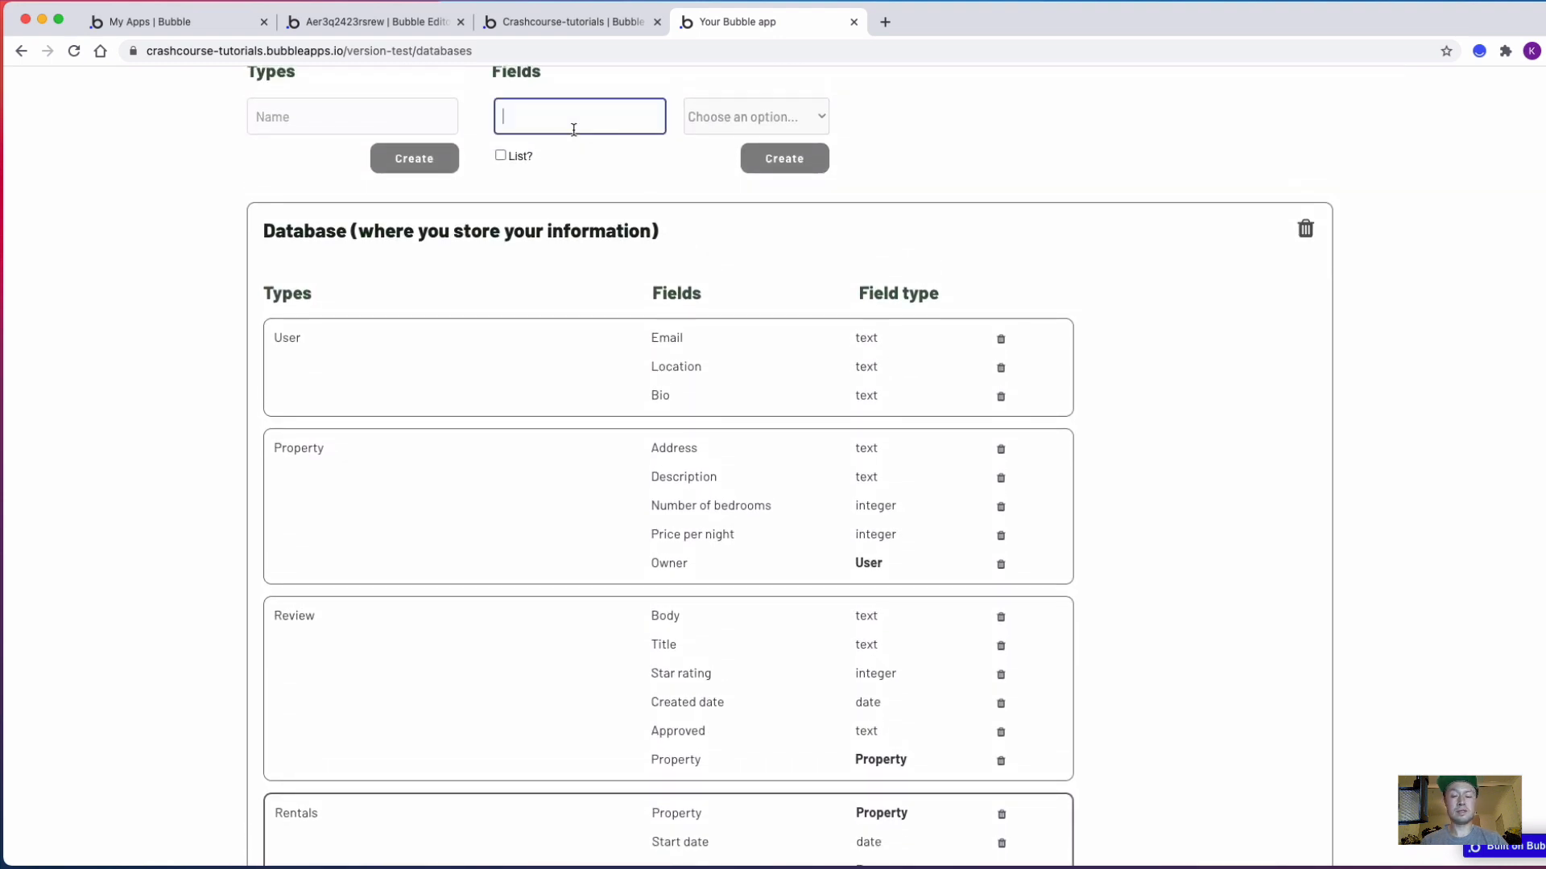
type("Renter")
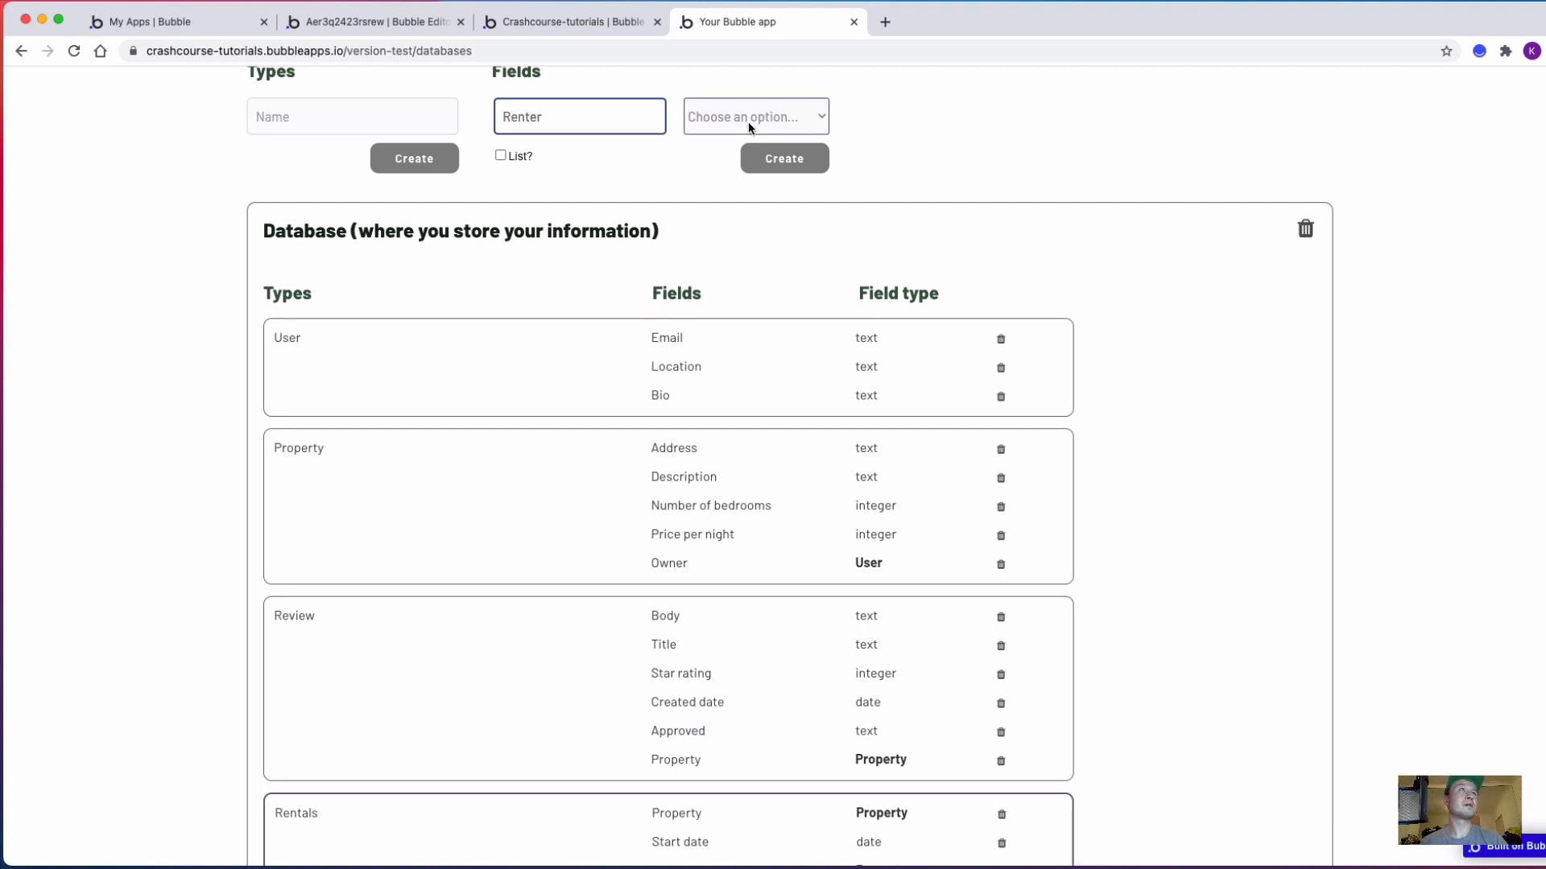
left_click(747, 120)
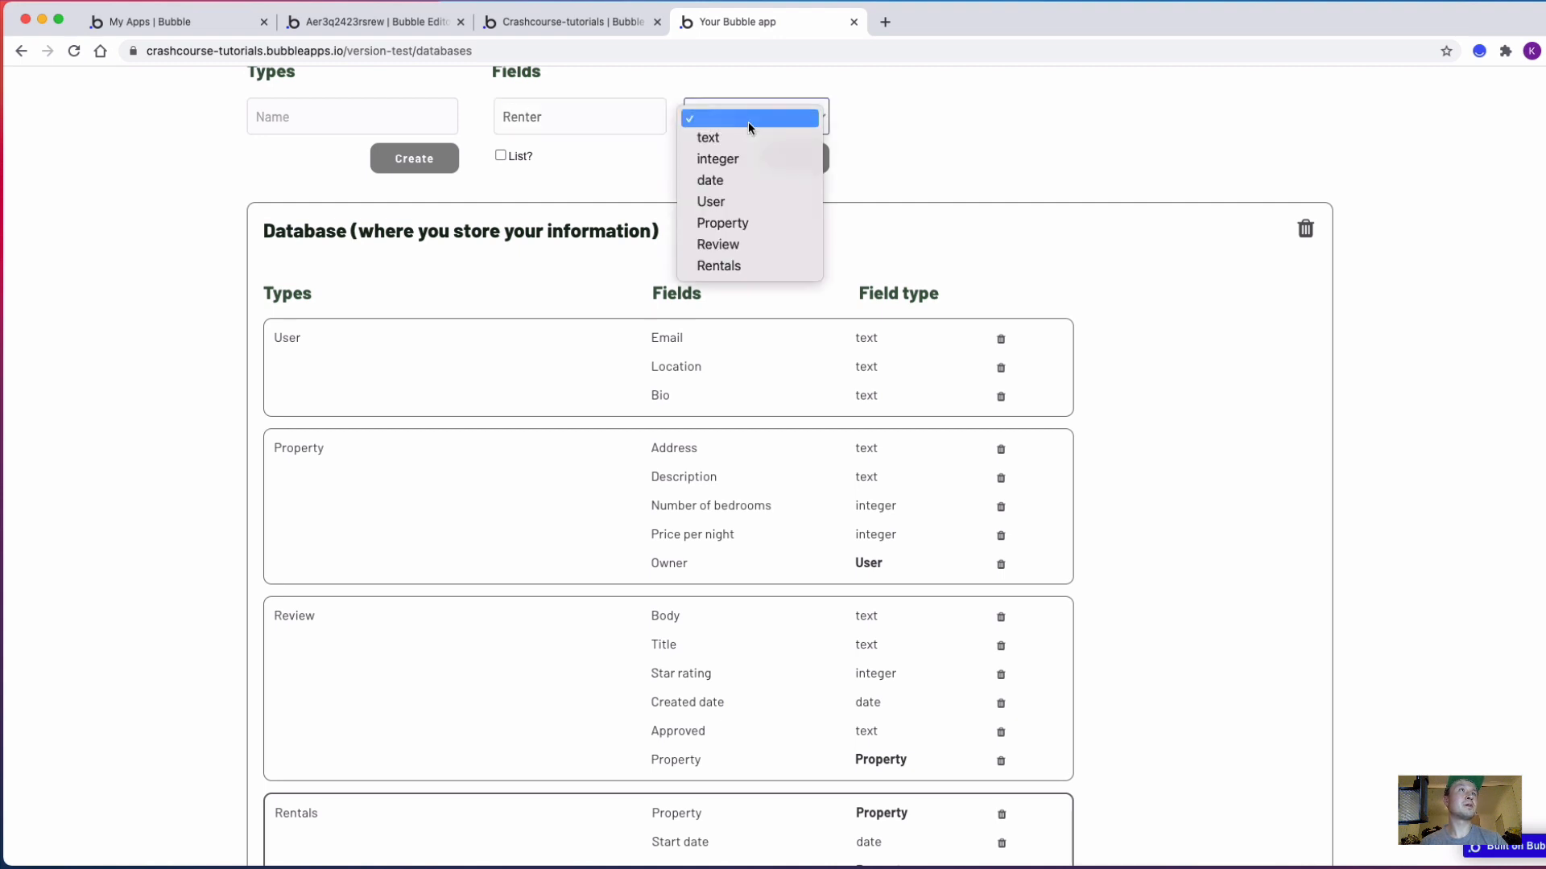
left_click(747, 202)
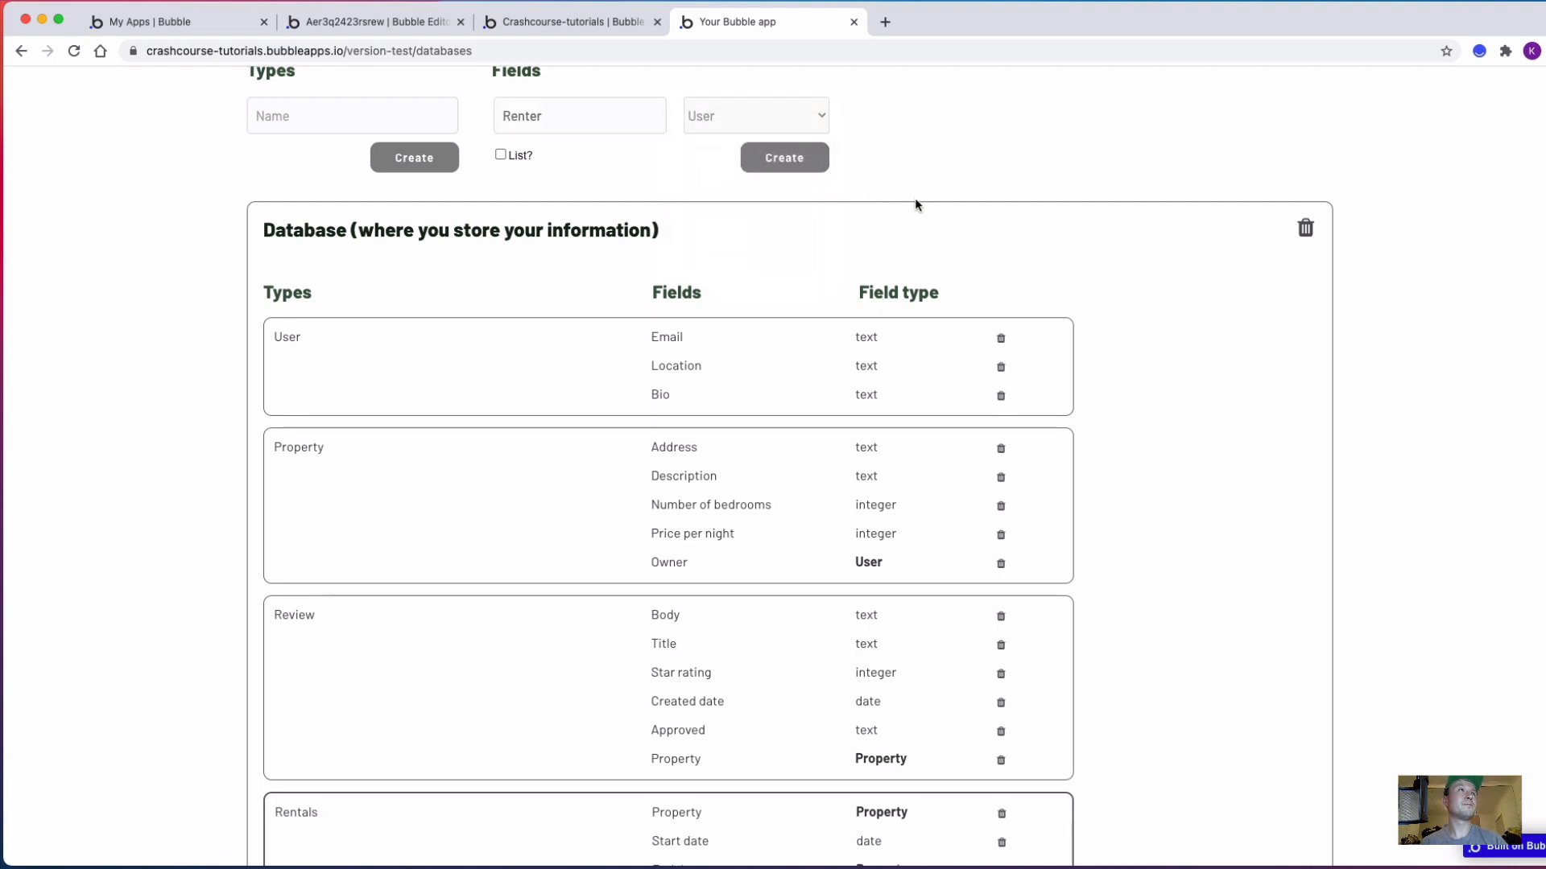
scroll(914, 198, "down", 1)
left_click(799, 126)
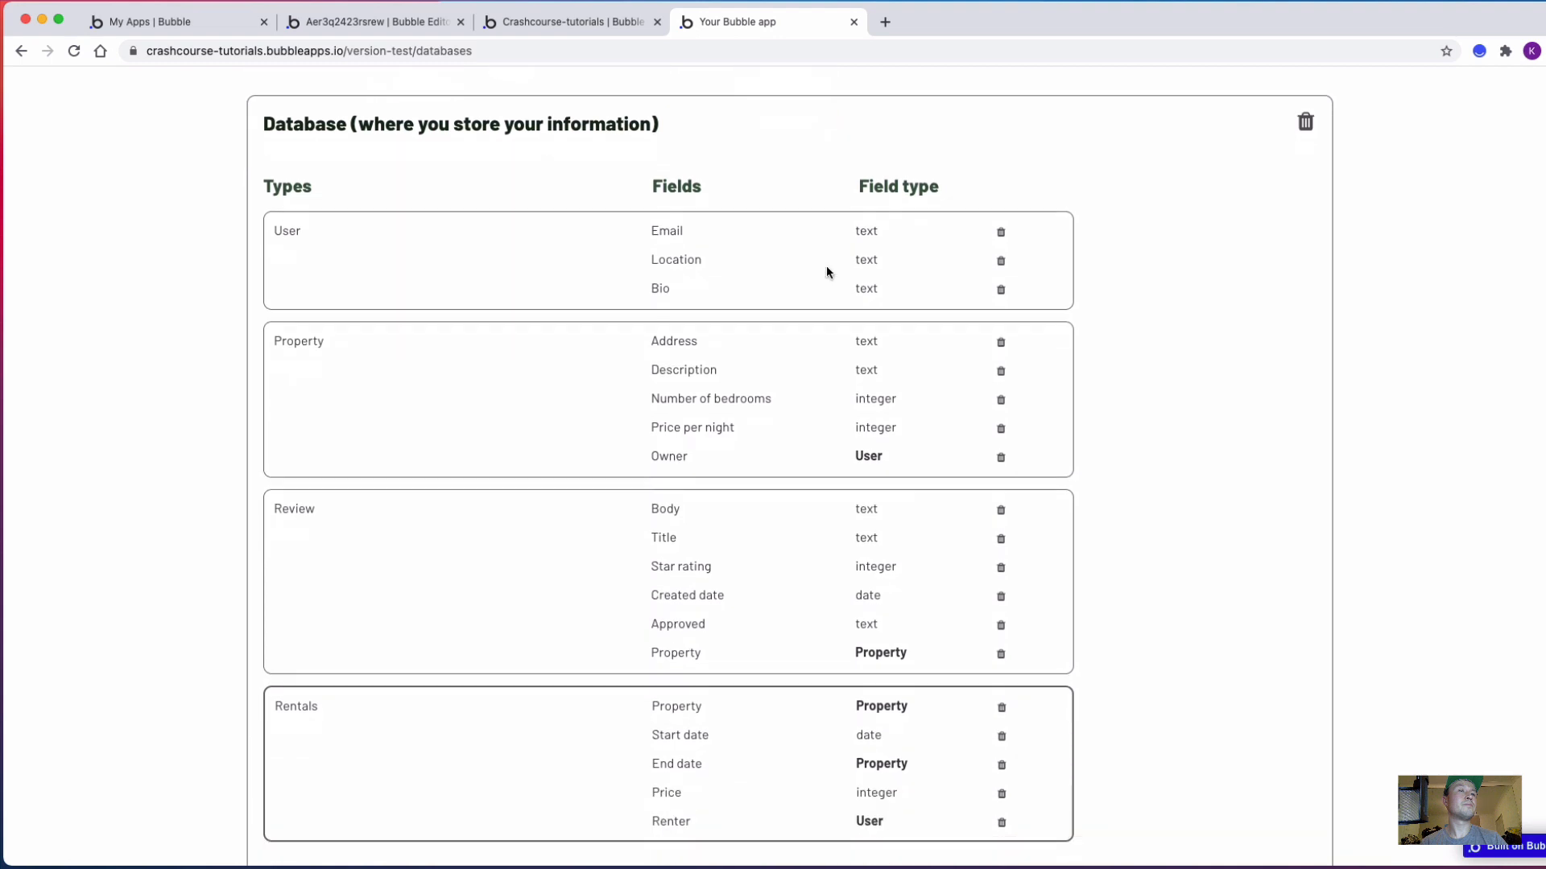
Add a Number of guests field of type integer to the Rentals type
scroll(828, 274, "up", 2)
left_click(577, 116)
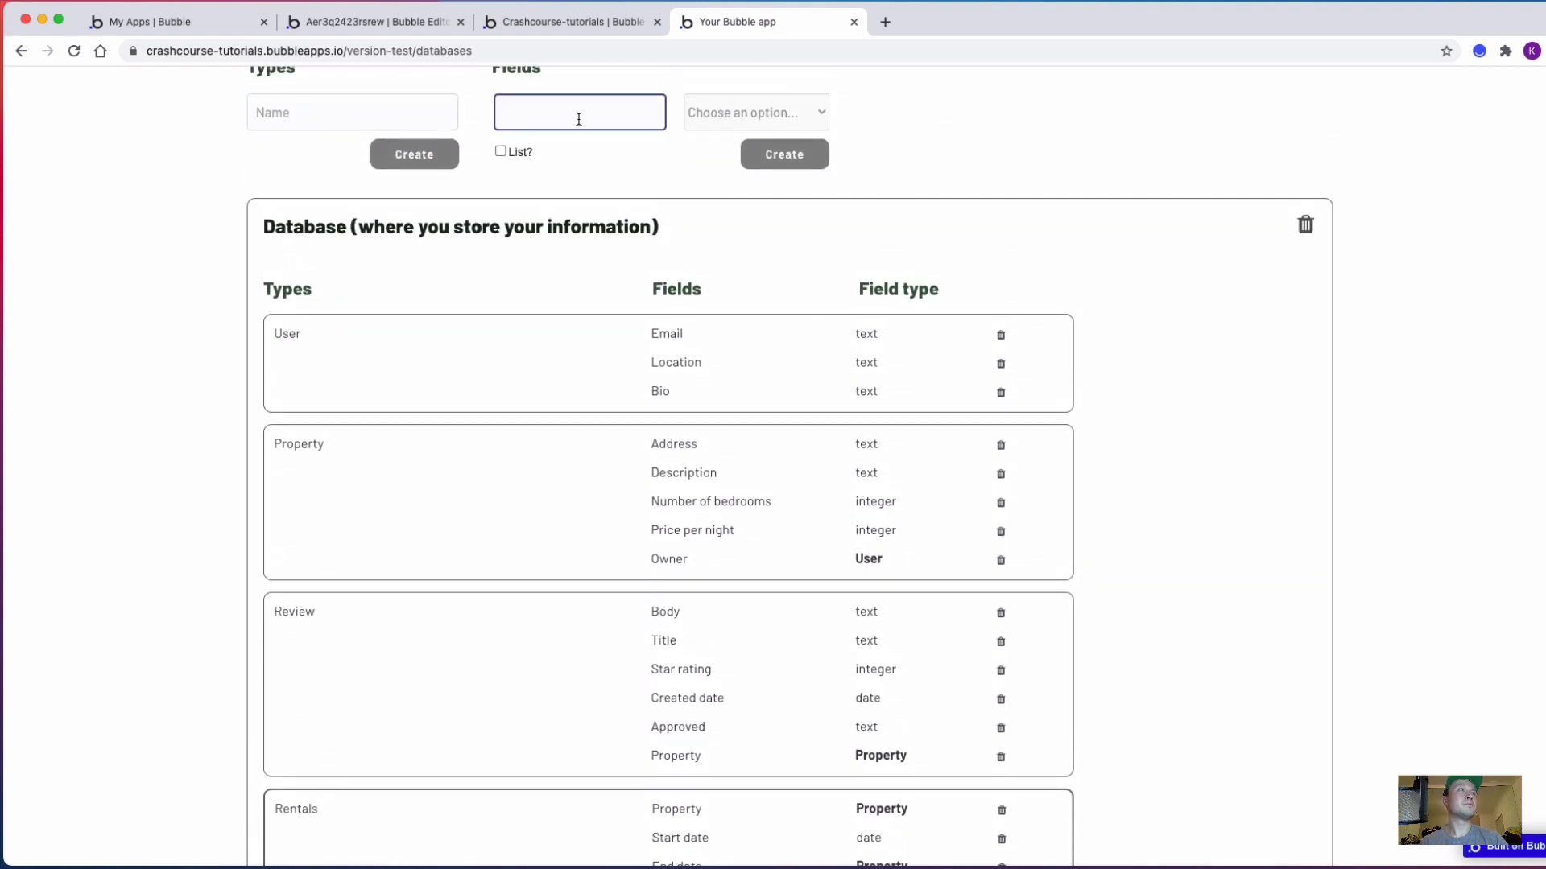
scroll(644, 416, "down", 2)
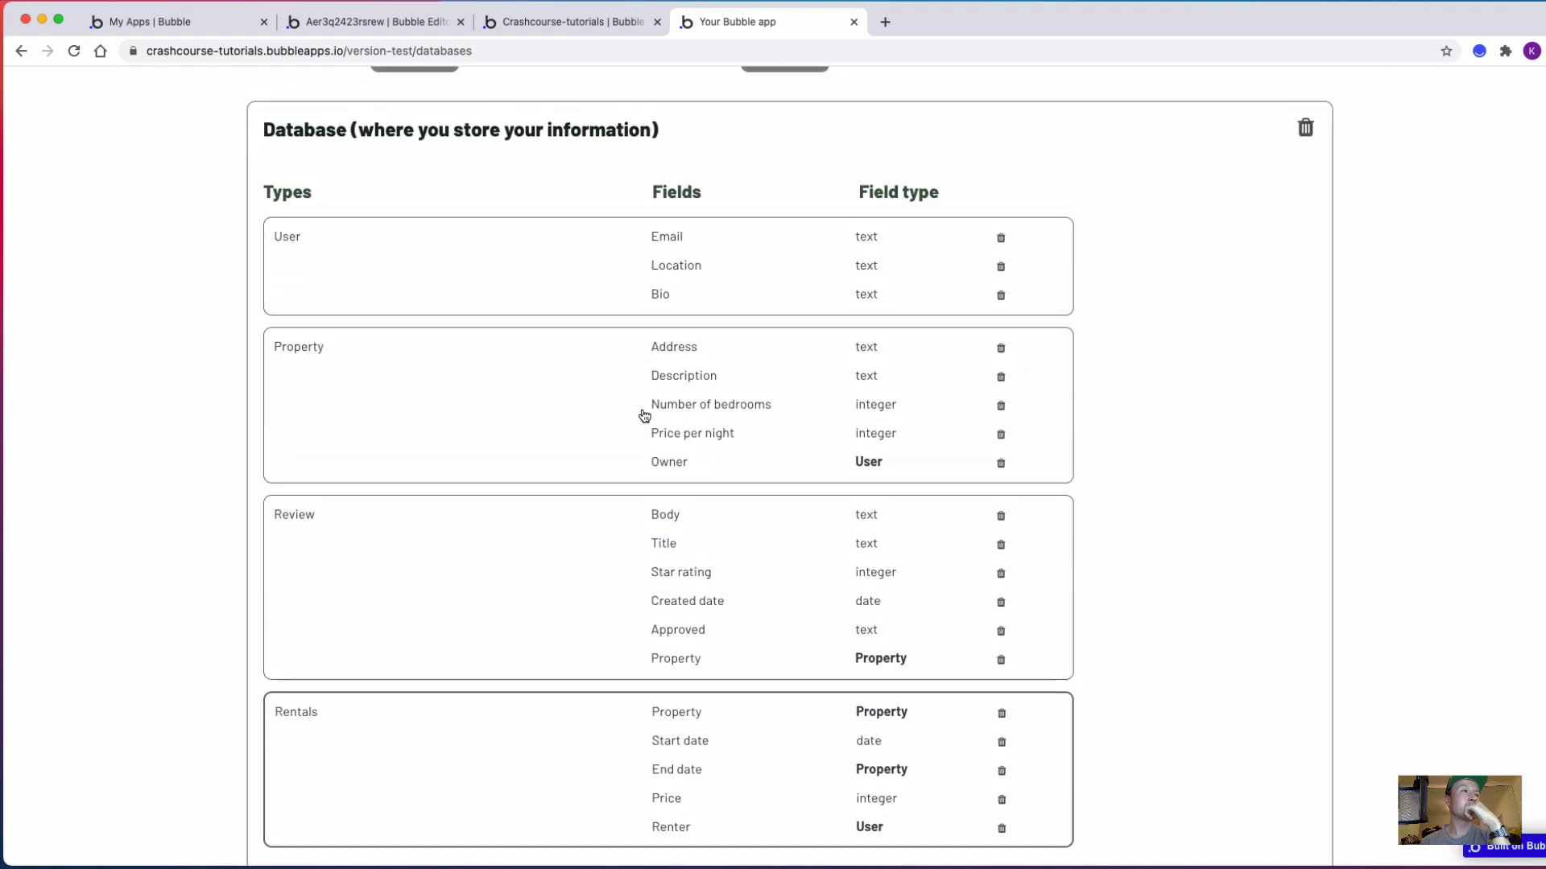
scroll(644, 416, "up", 3)
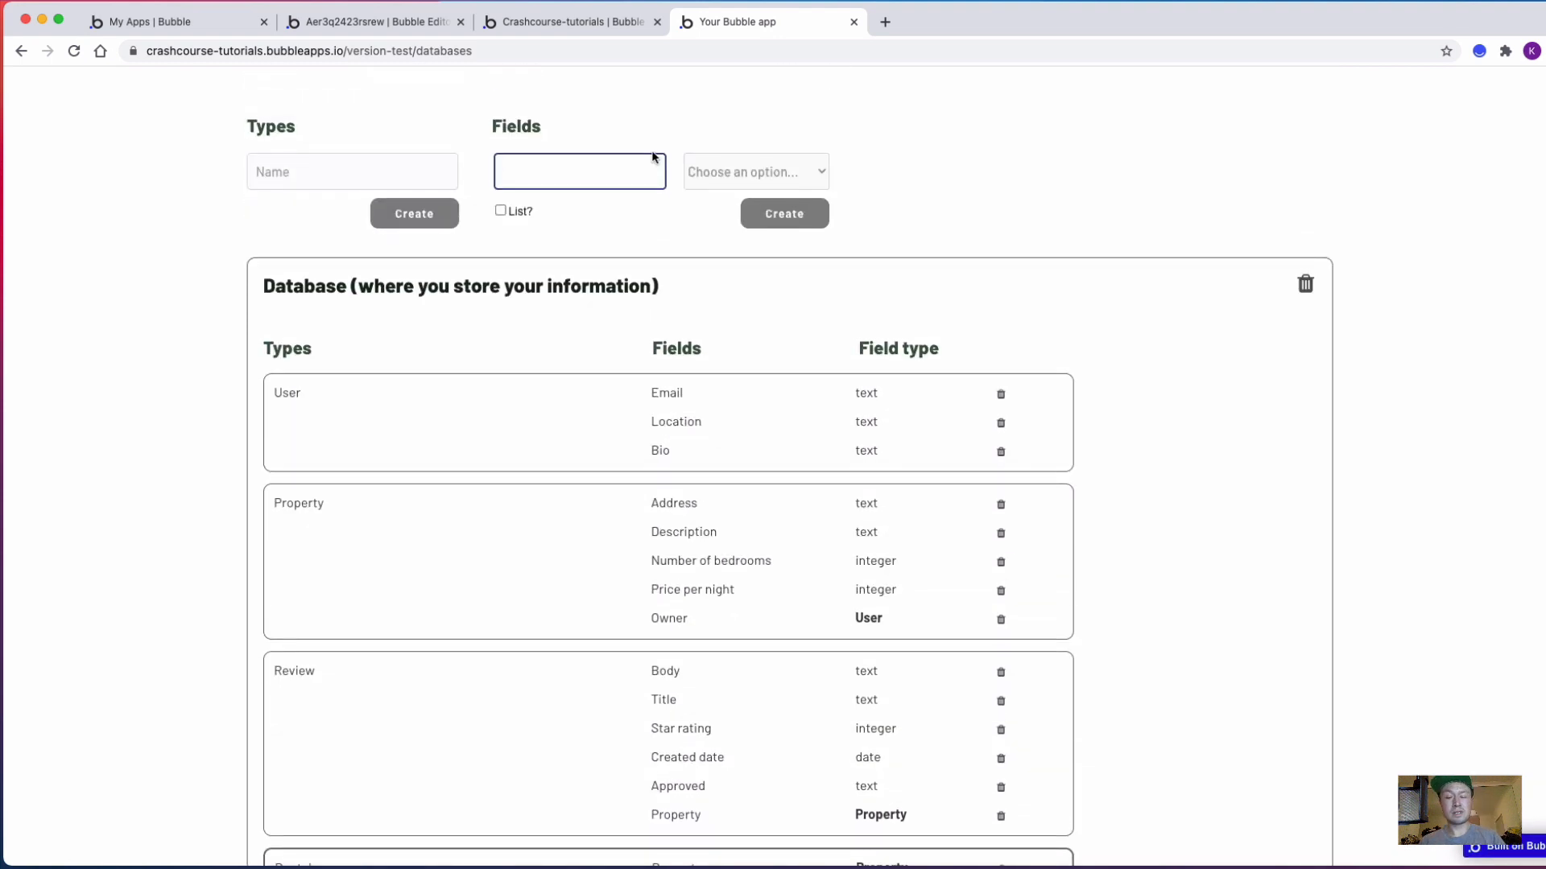
type("Number of guests")
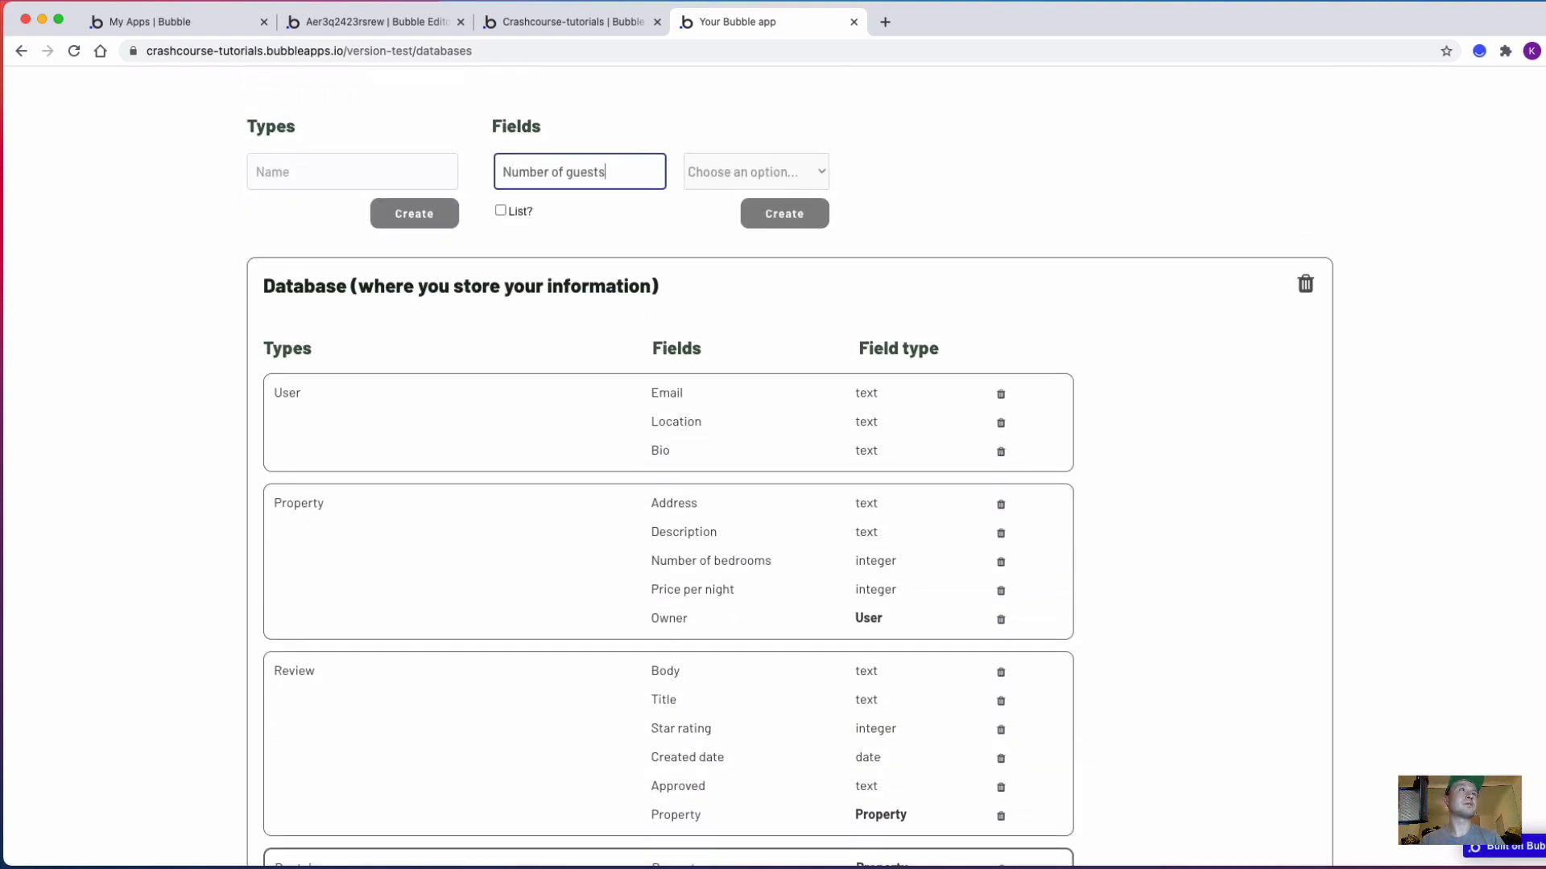
left_click(747, 161)
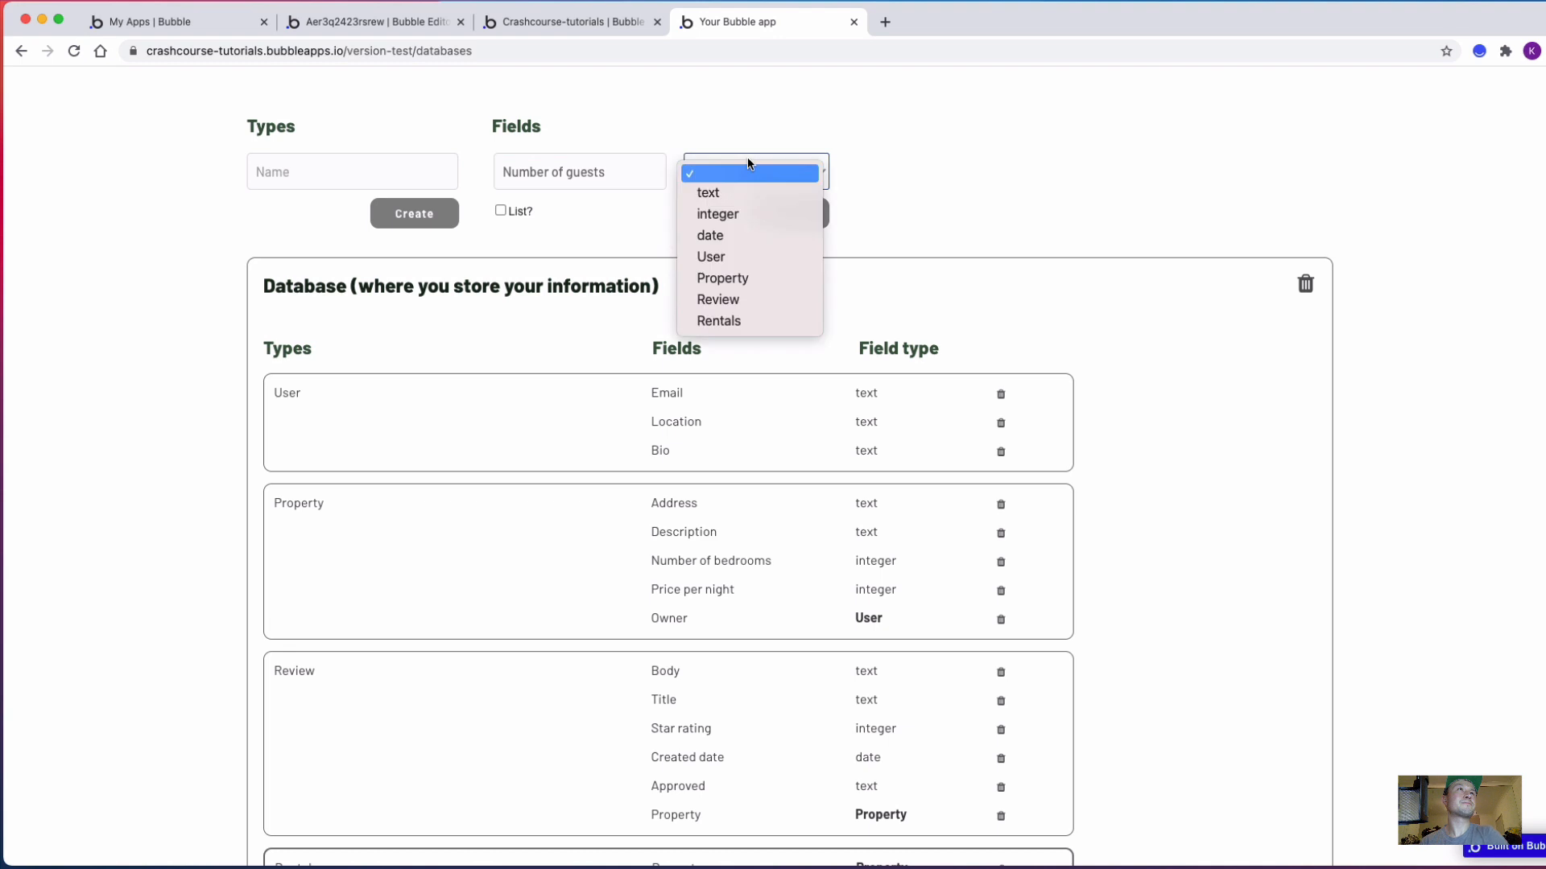
left_click(746, 211)
left_click(809, 219)
Add a Status field of type text to the Rentals type
scroll(808, 219, "down", 4)
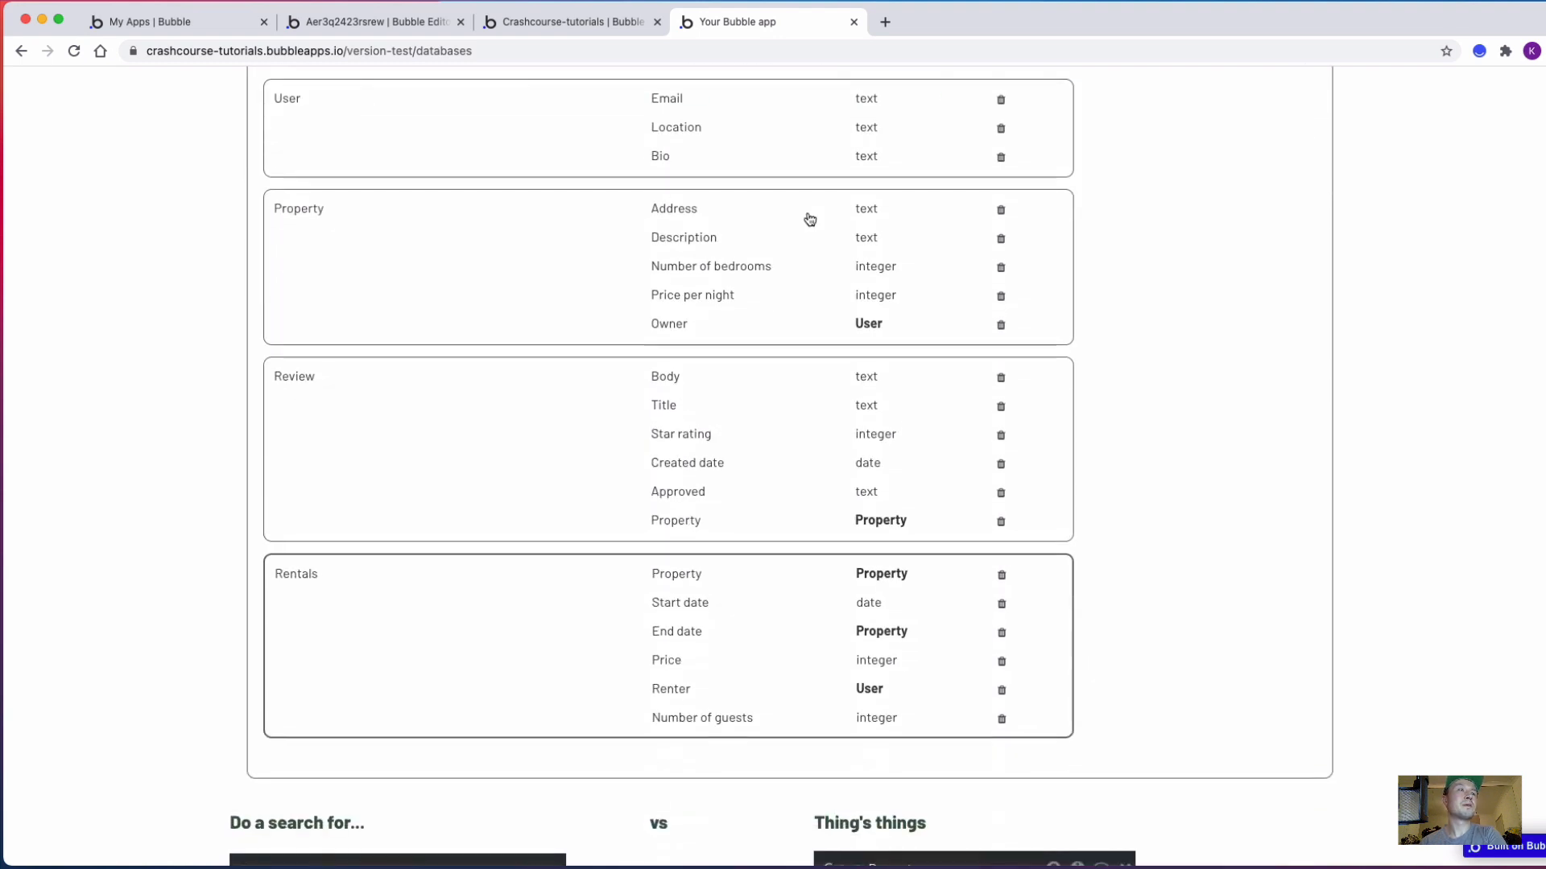
scroll(804, 340, "up", 4)
left_click(580, 111)
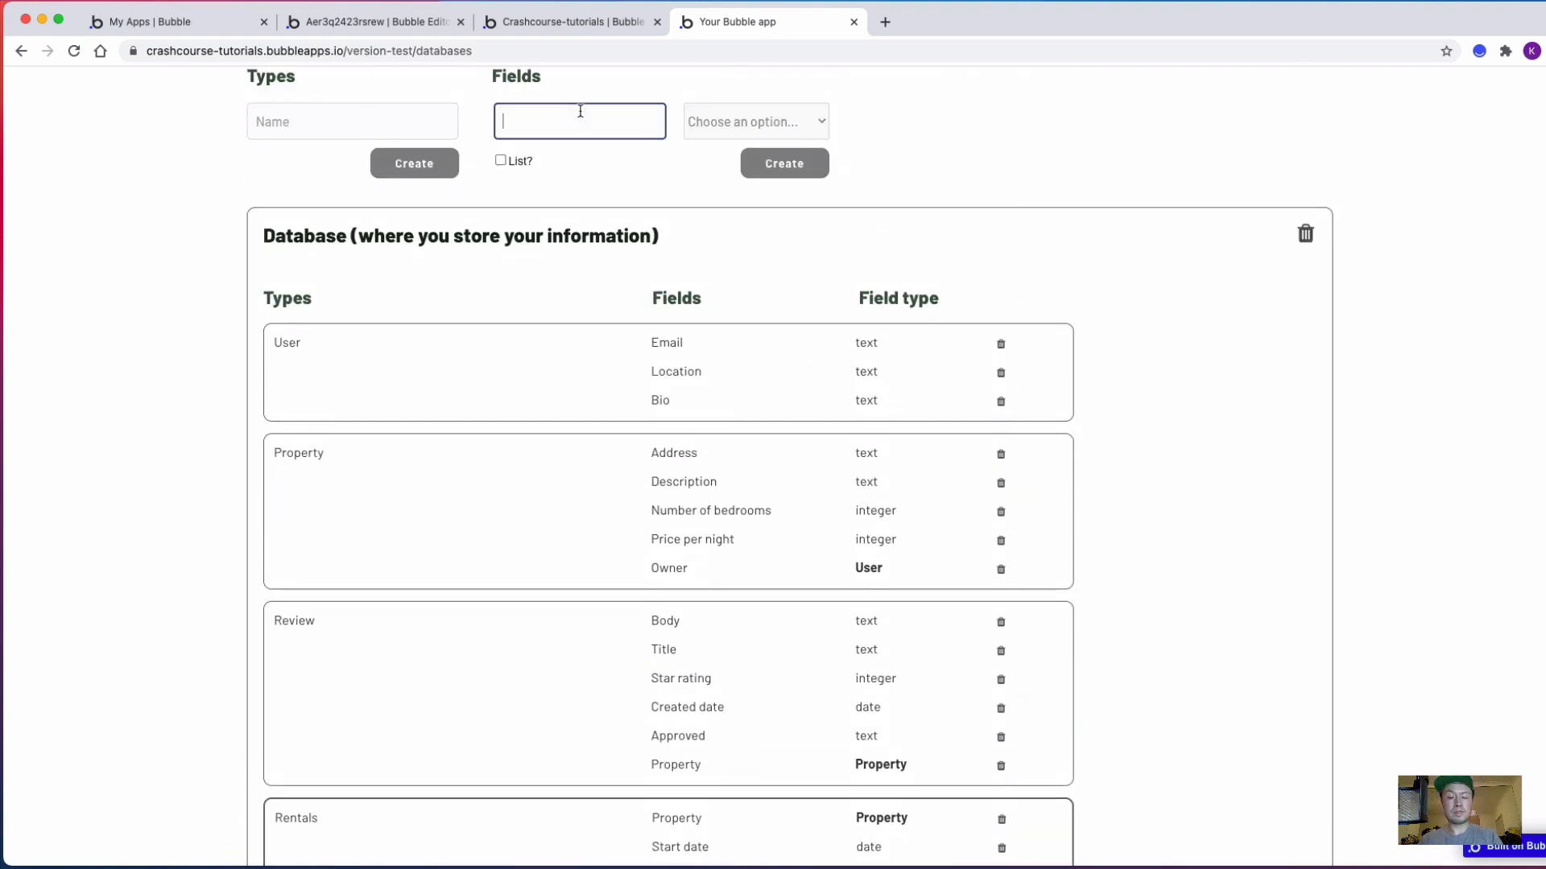
type("Status")
left_click(714, 113)
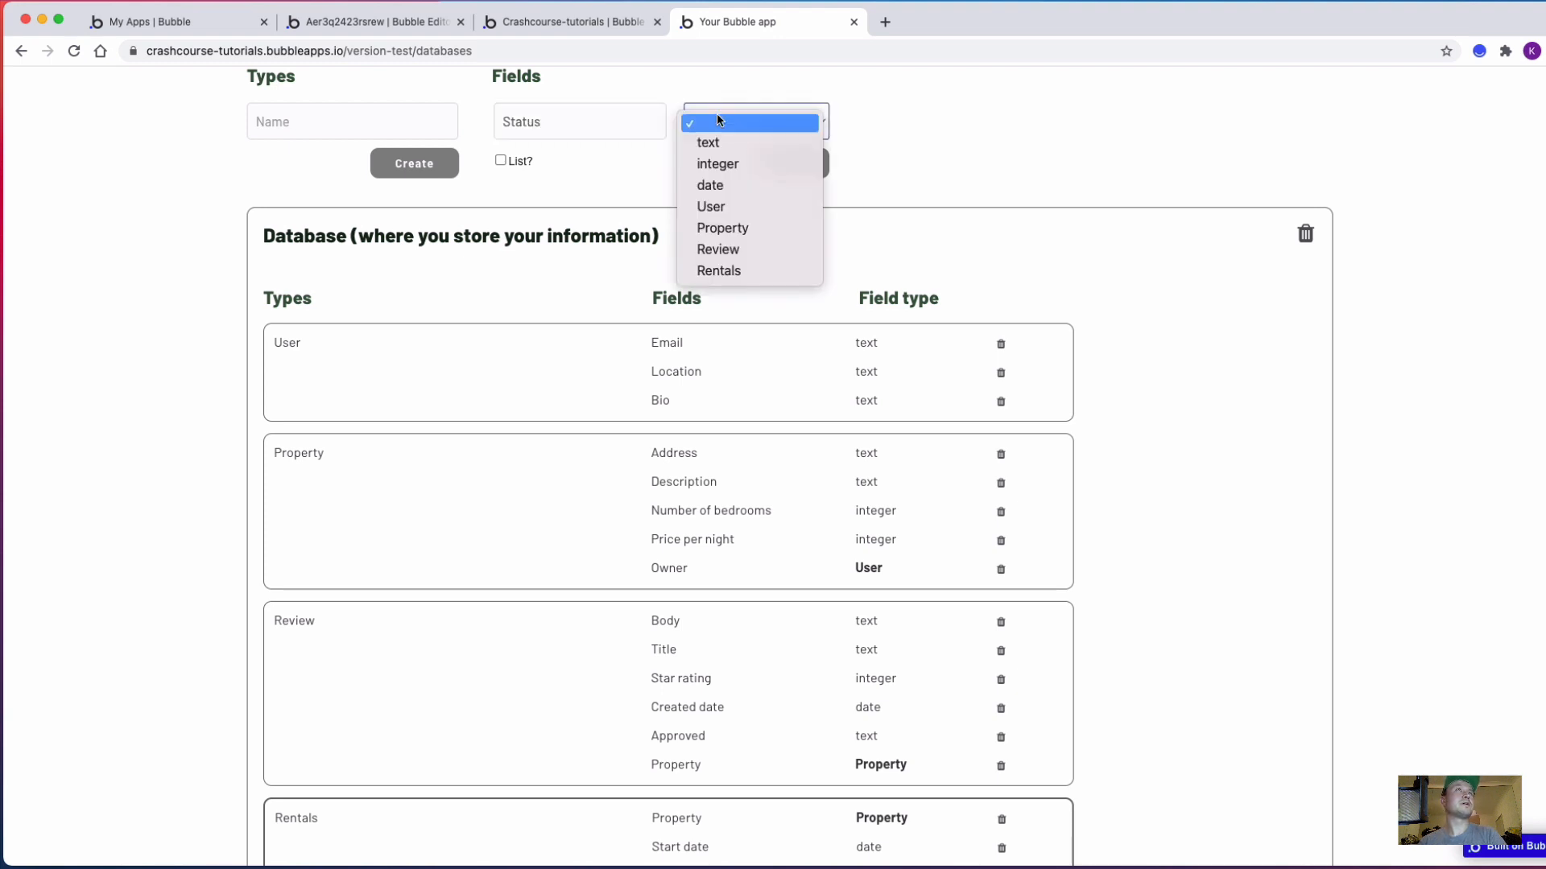
left_click(784, 141)
left_click(803, 169)
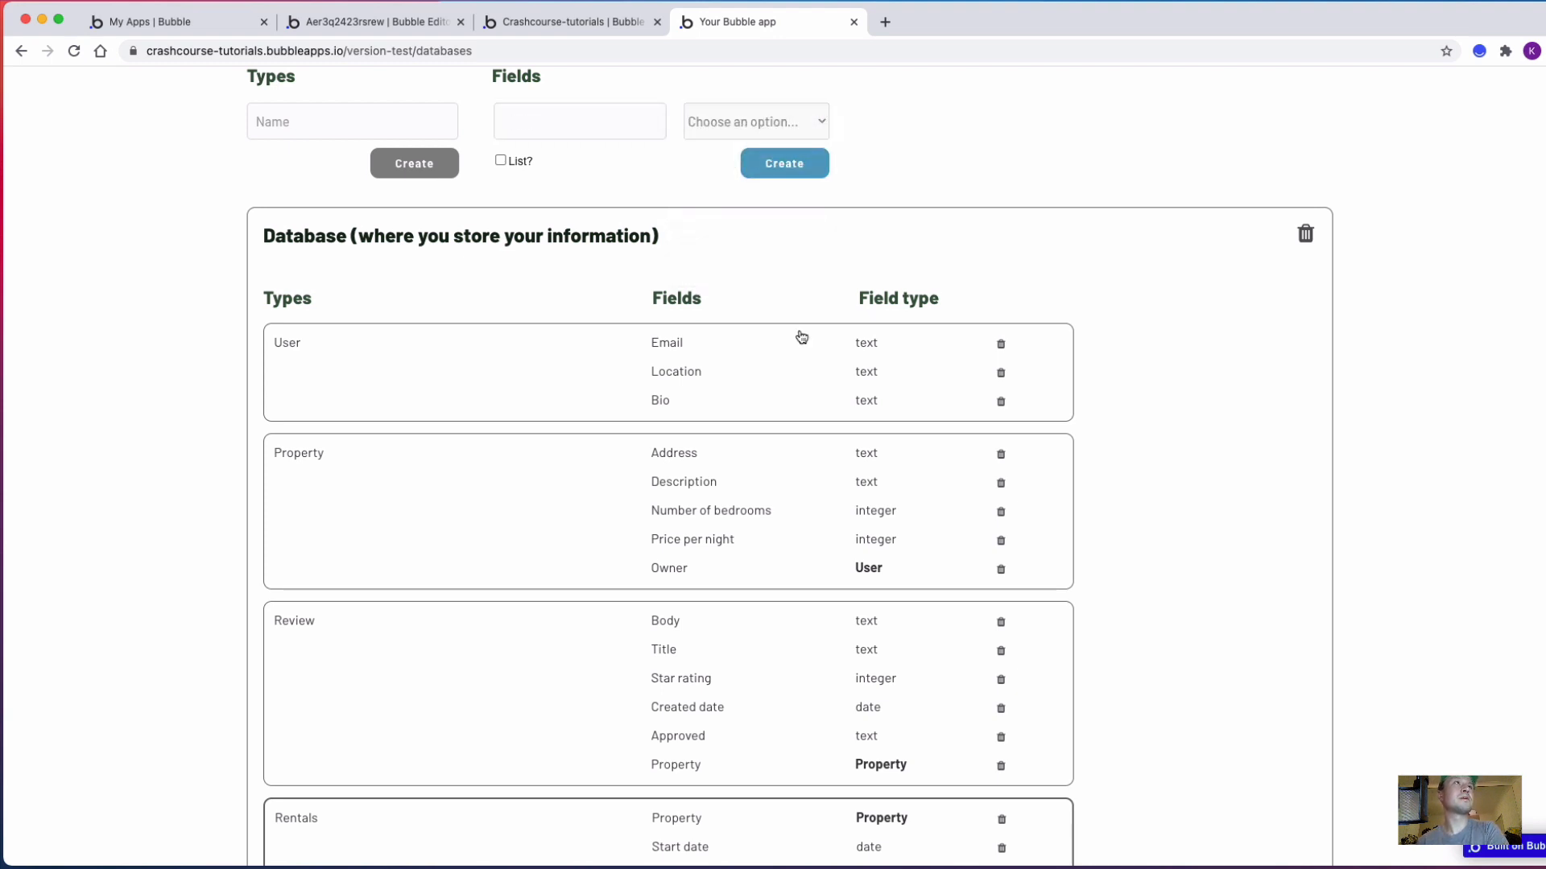
Examine the Rentals fields and how they link to the User and Property types in the example database
scroll(797, 334, "down", 4)
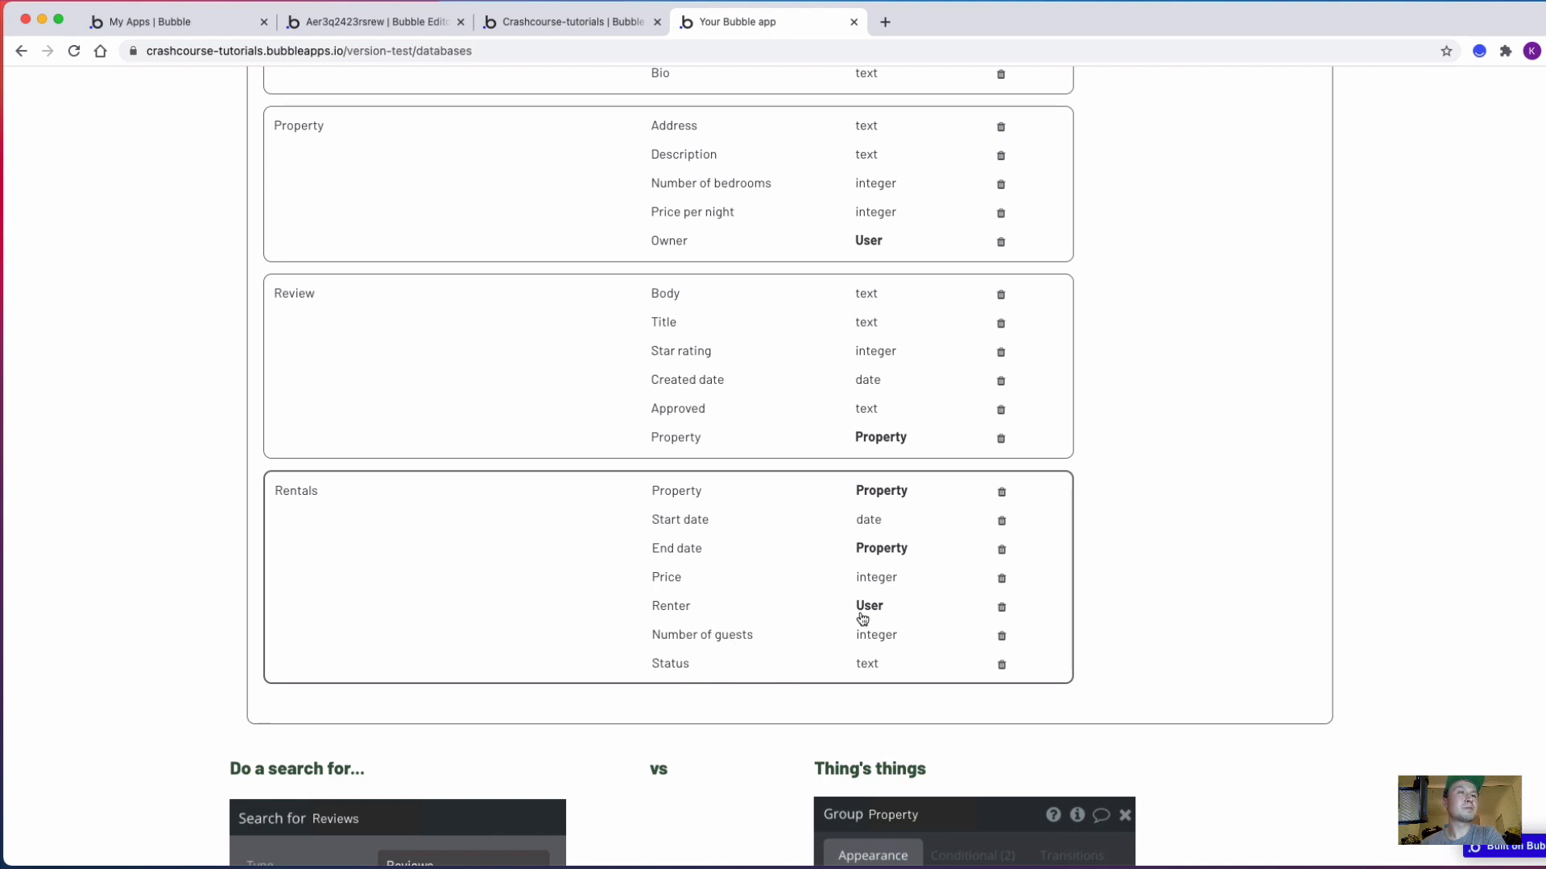
scroll(870, 618, "up", 2)
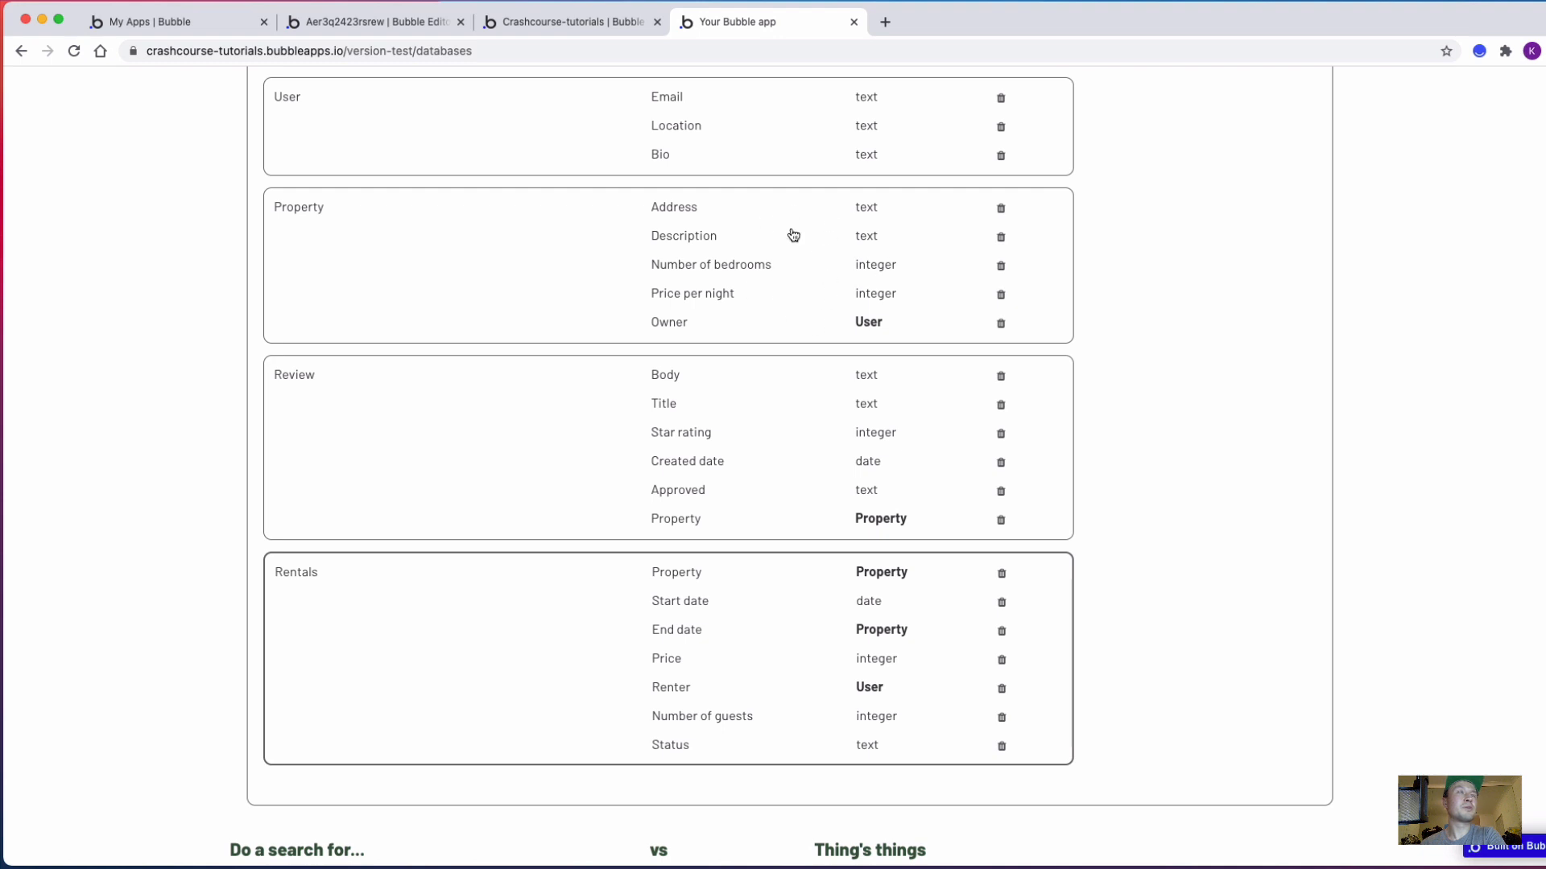
scroll(594, 318, "up", 1)
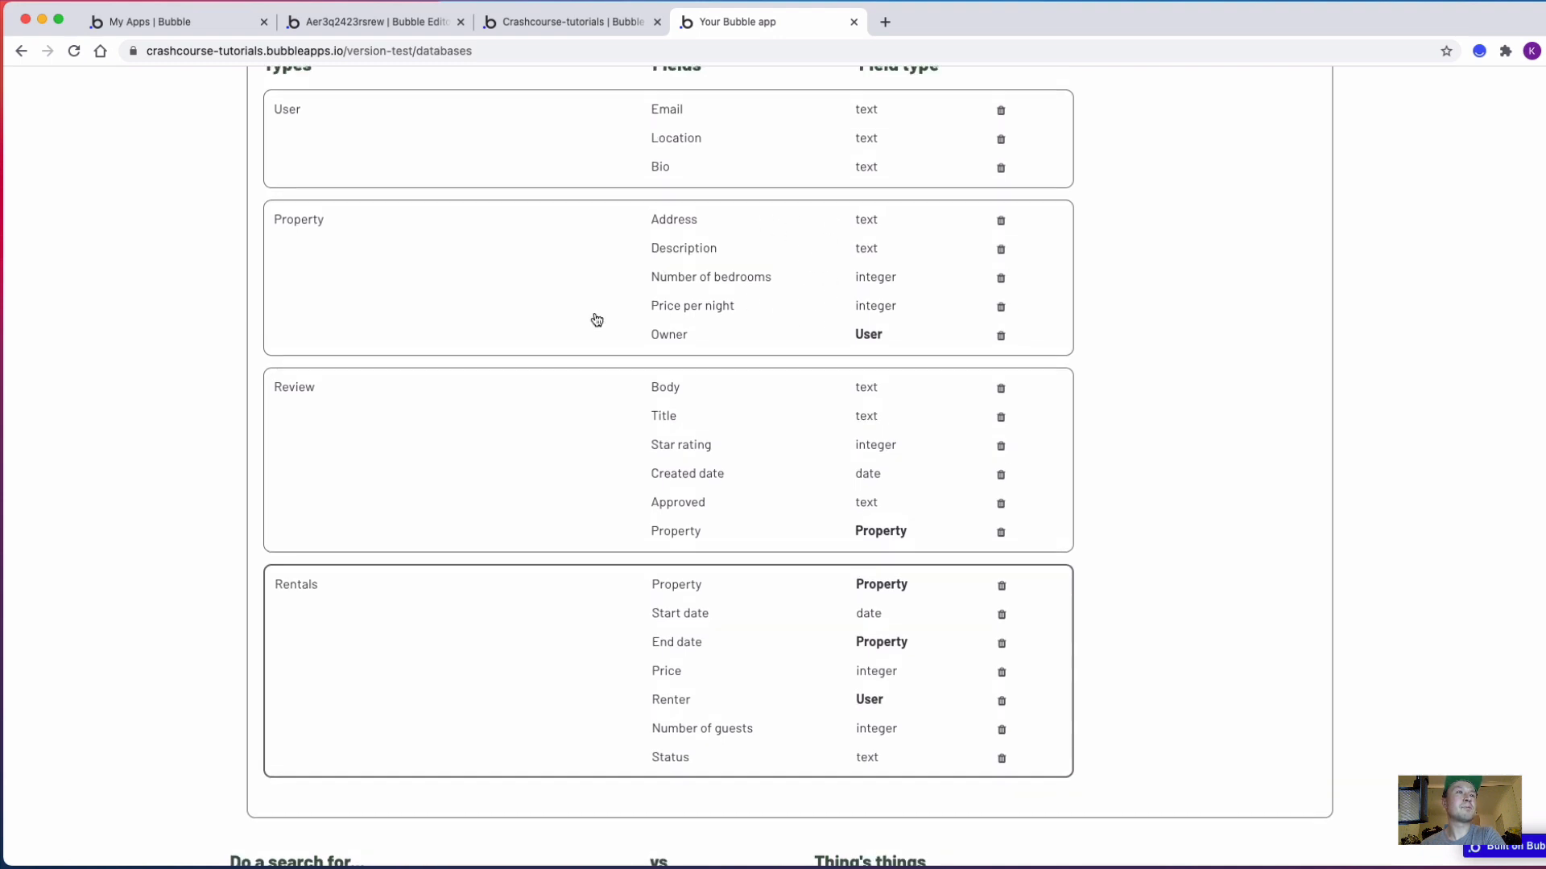
scroll(760, 622, "down", 2)
scroll(812, 702, "up", 3)
scroll(813, 702, "up", 1)
scroll(812, 702, "down", 2)
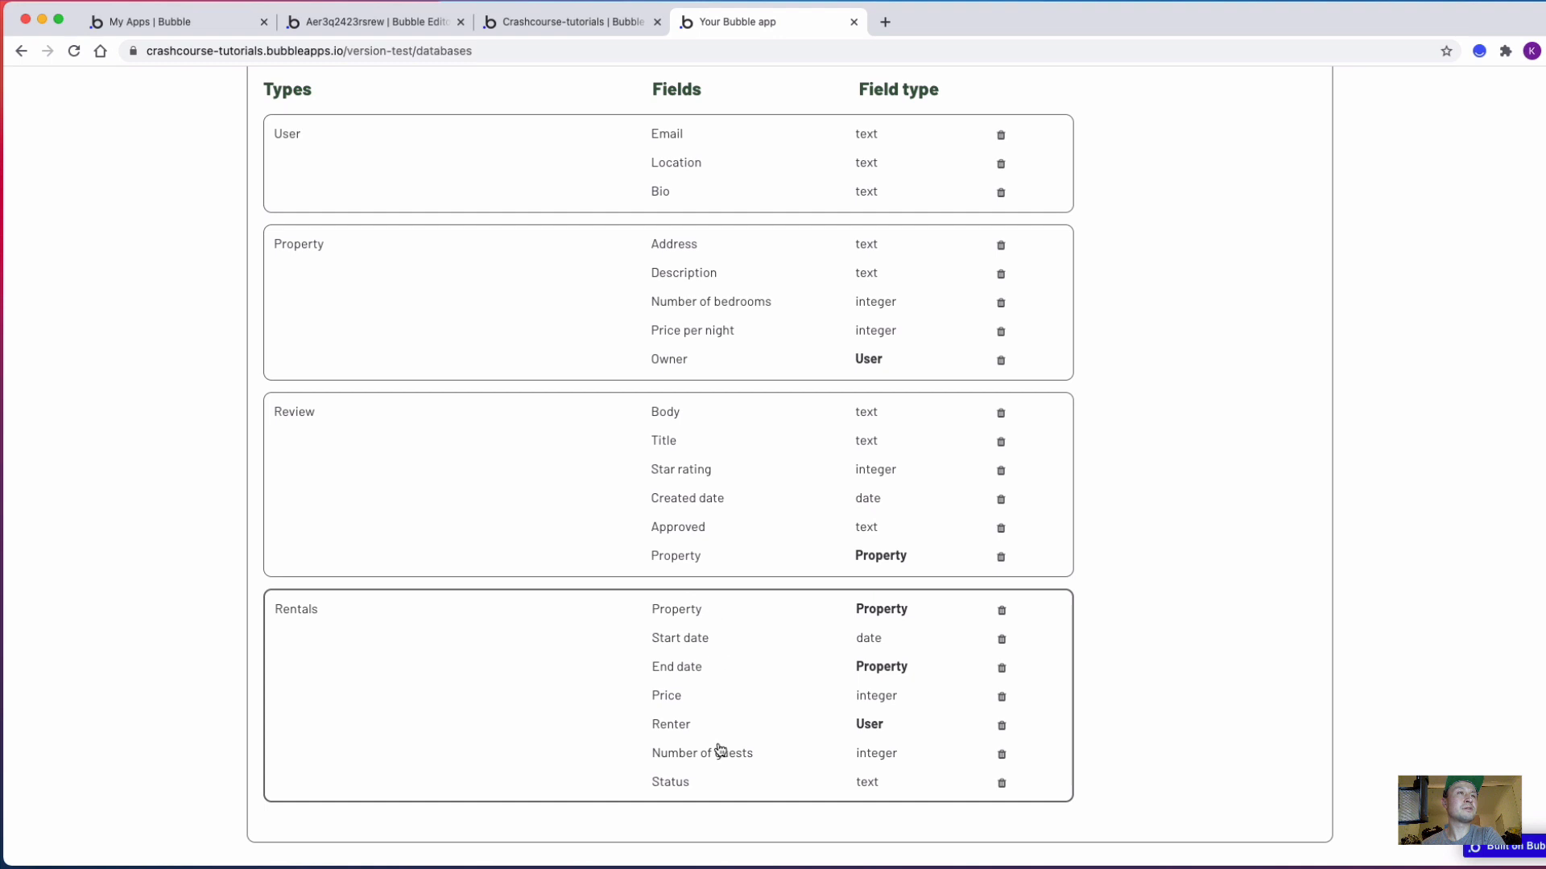
scroll(796, 761, "down", 1)
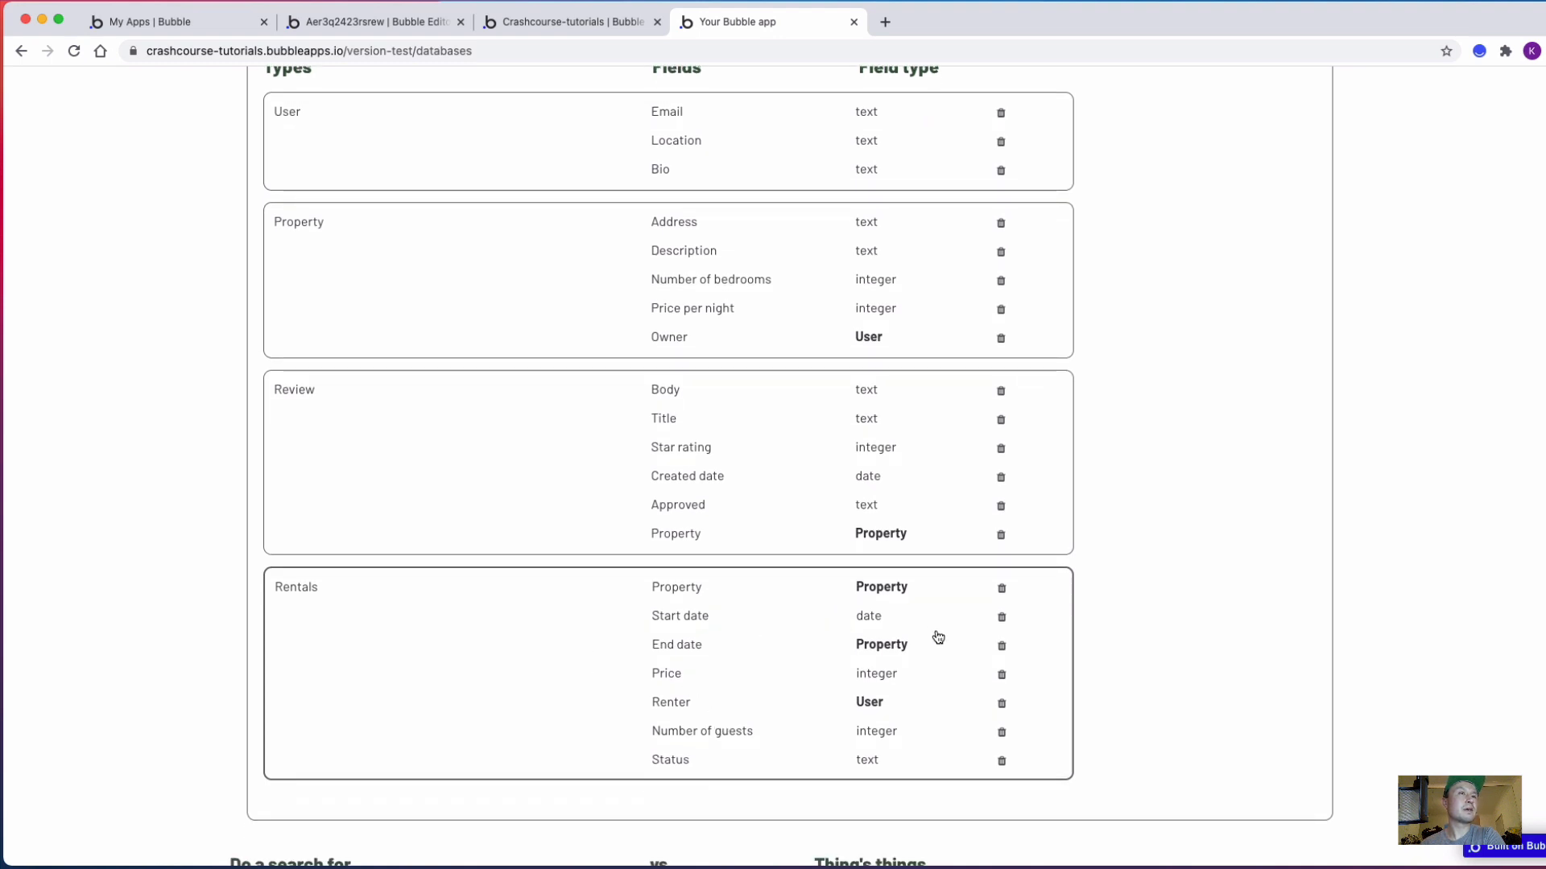
scroll(937, 638, "down", 1)
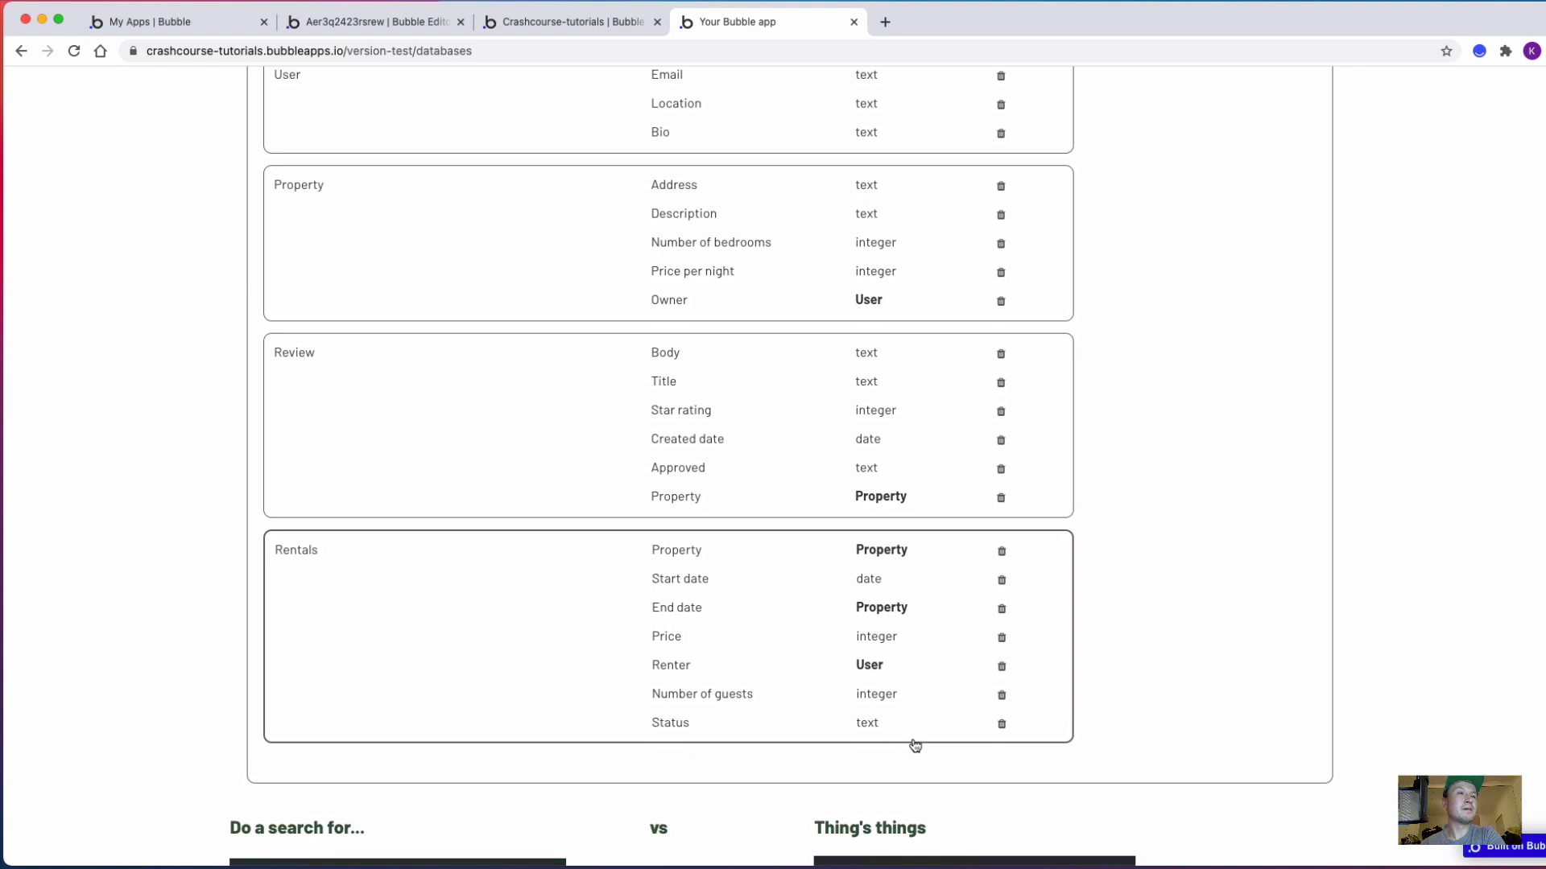
Replace the mistyped End date field of the Rentals type with an End date field of type date
left_click(1002, 609)
scroll(803, 666, "up", 5)
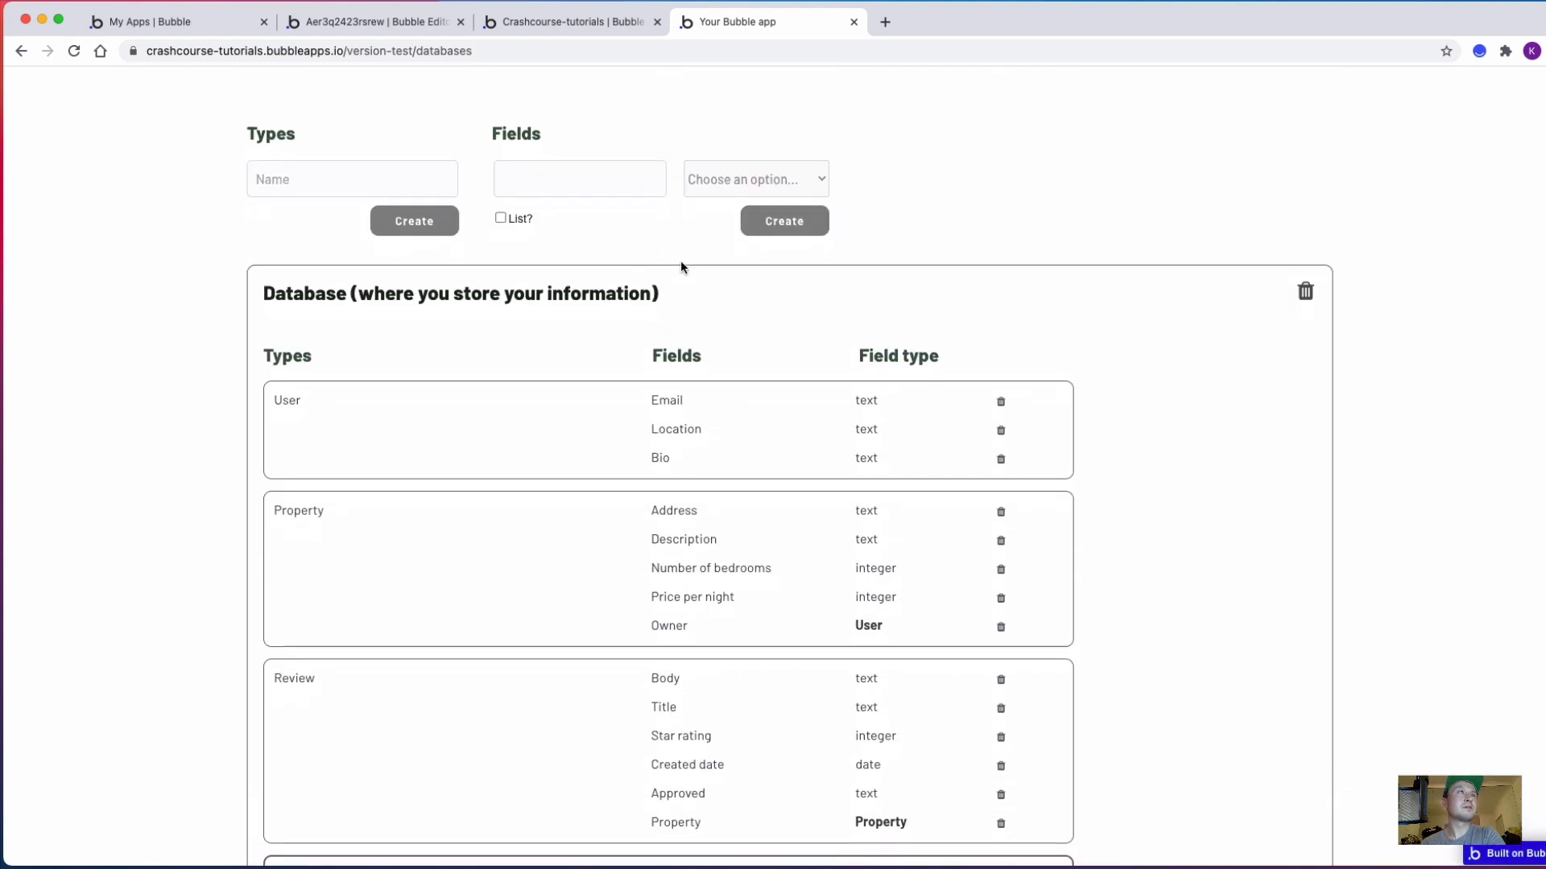
left_click(576, 181)
type("End date")
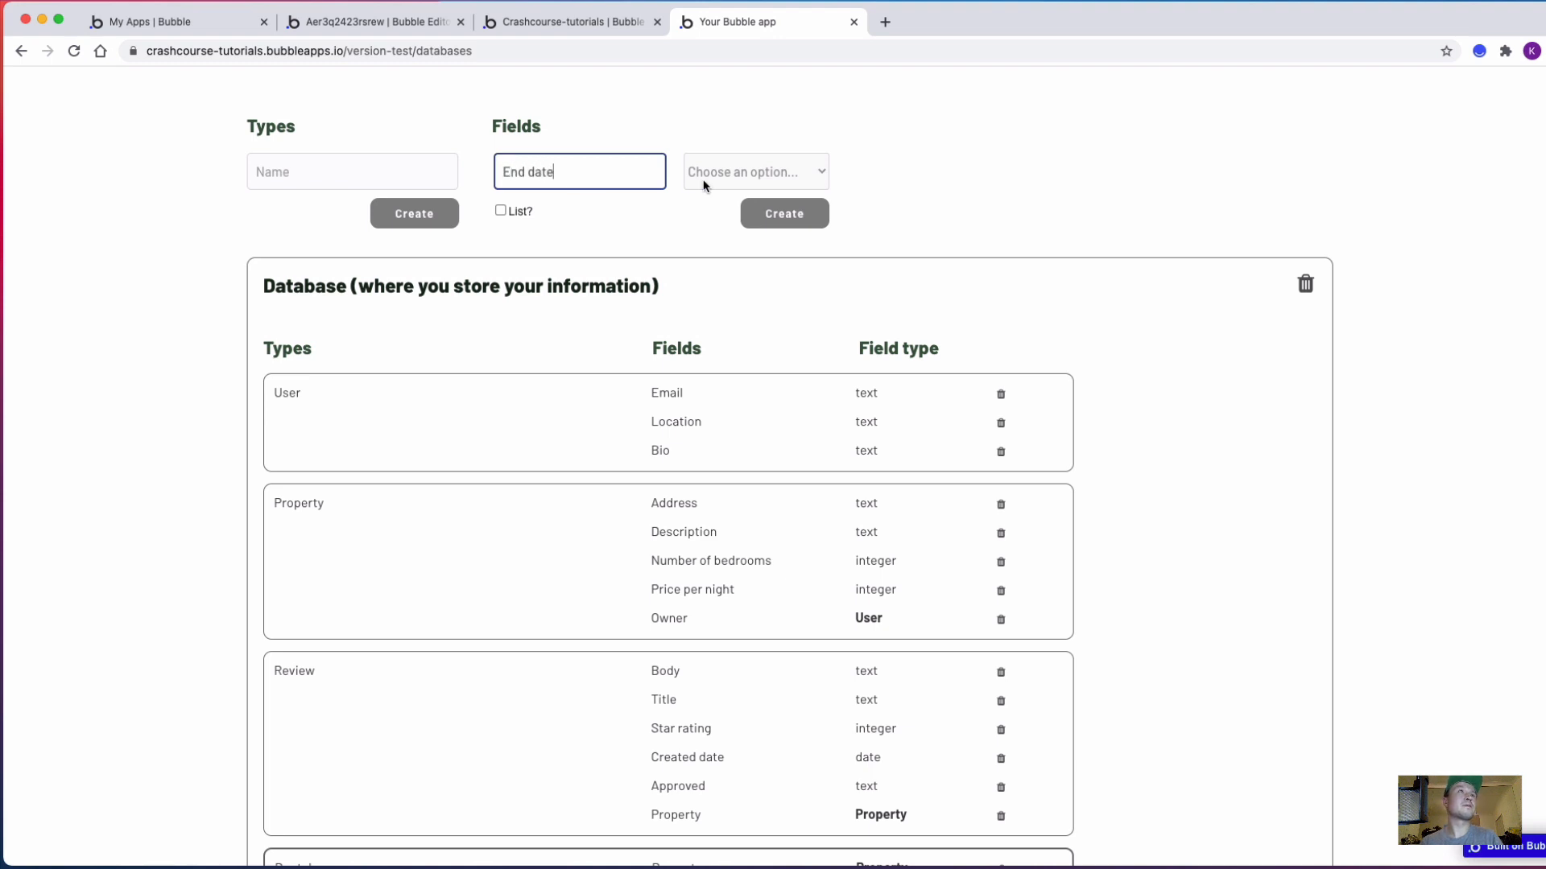
left_click(705, 181)
left_click(723, 229)
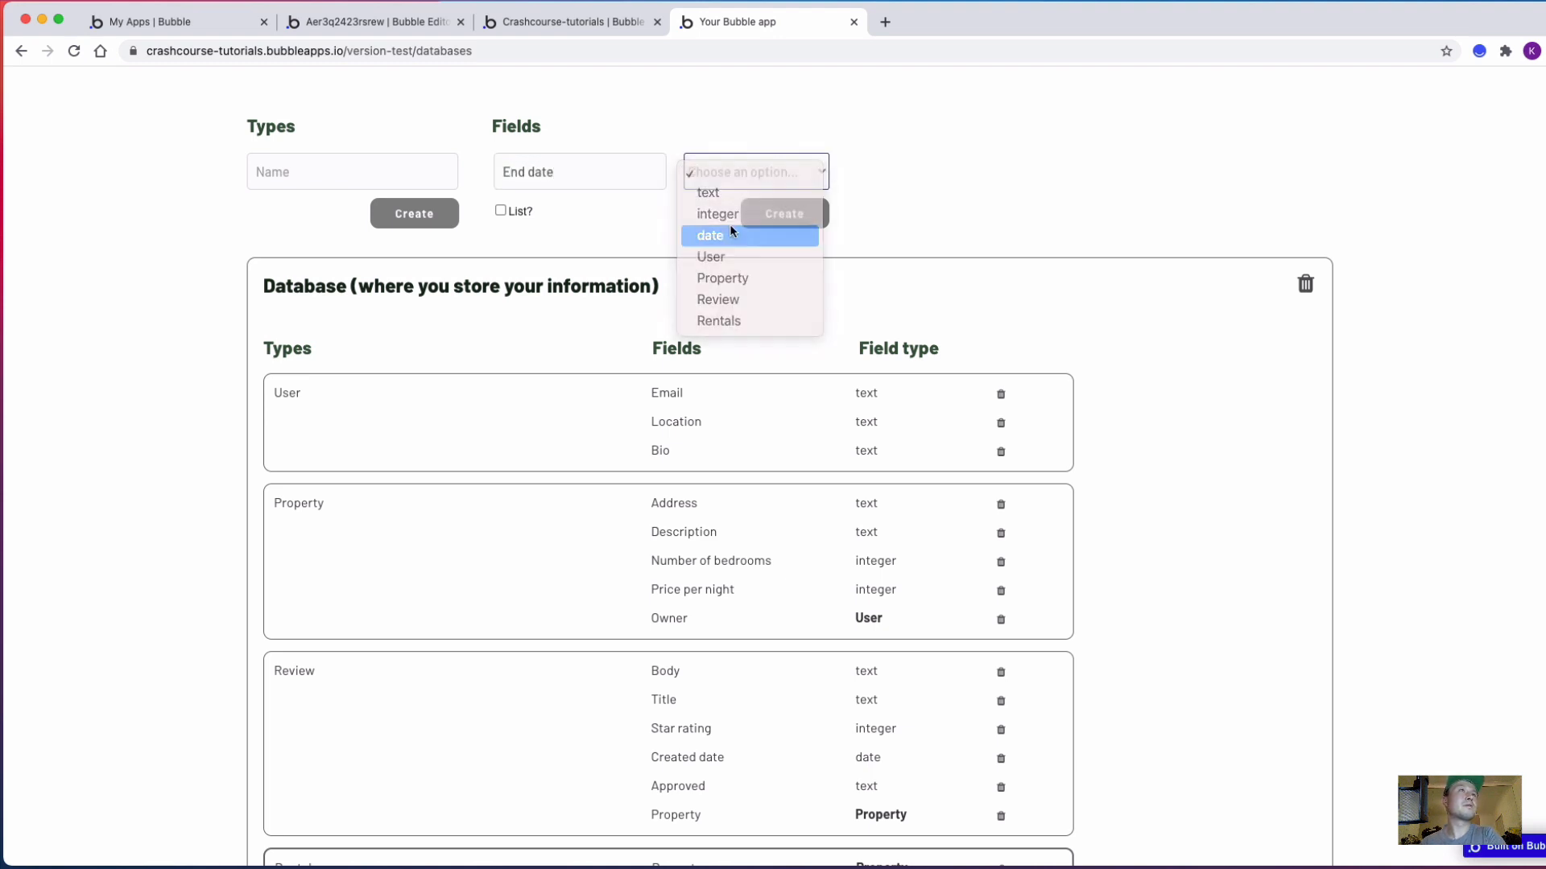
left_click(776, 218)
scroll(804, 389, "down", 5)
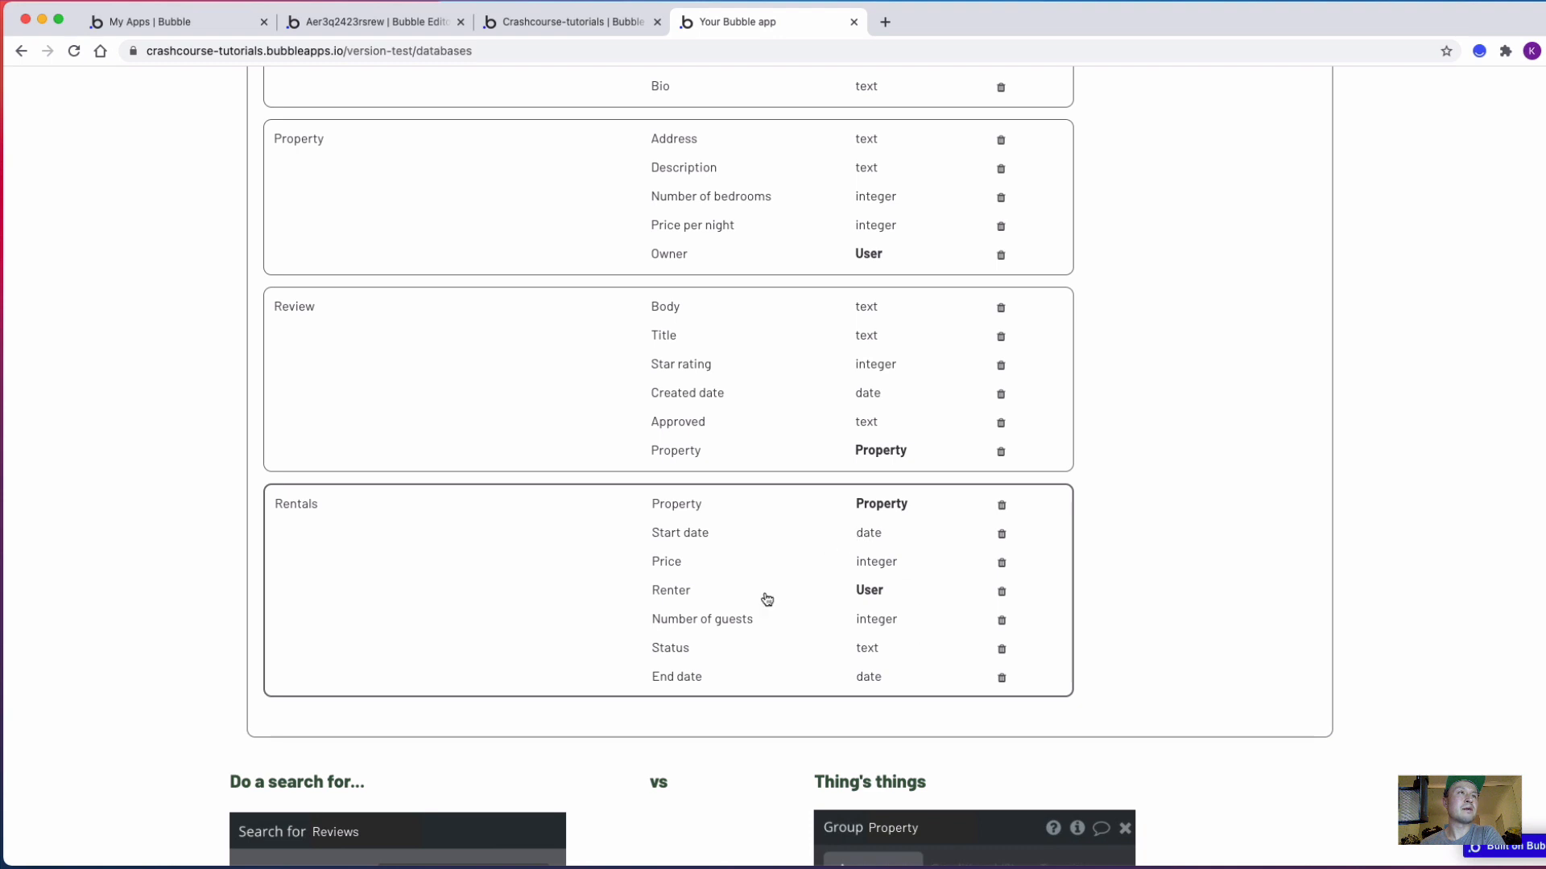
Review how the Rentals type's Property and Renter fields link to the Property and User types and their fields
scroll(488, 635, "up", 1)
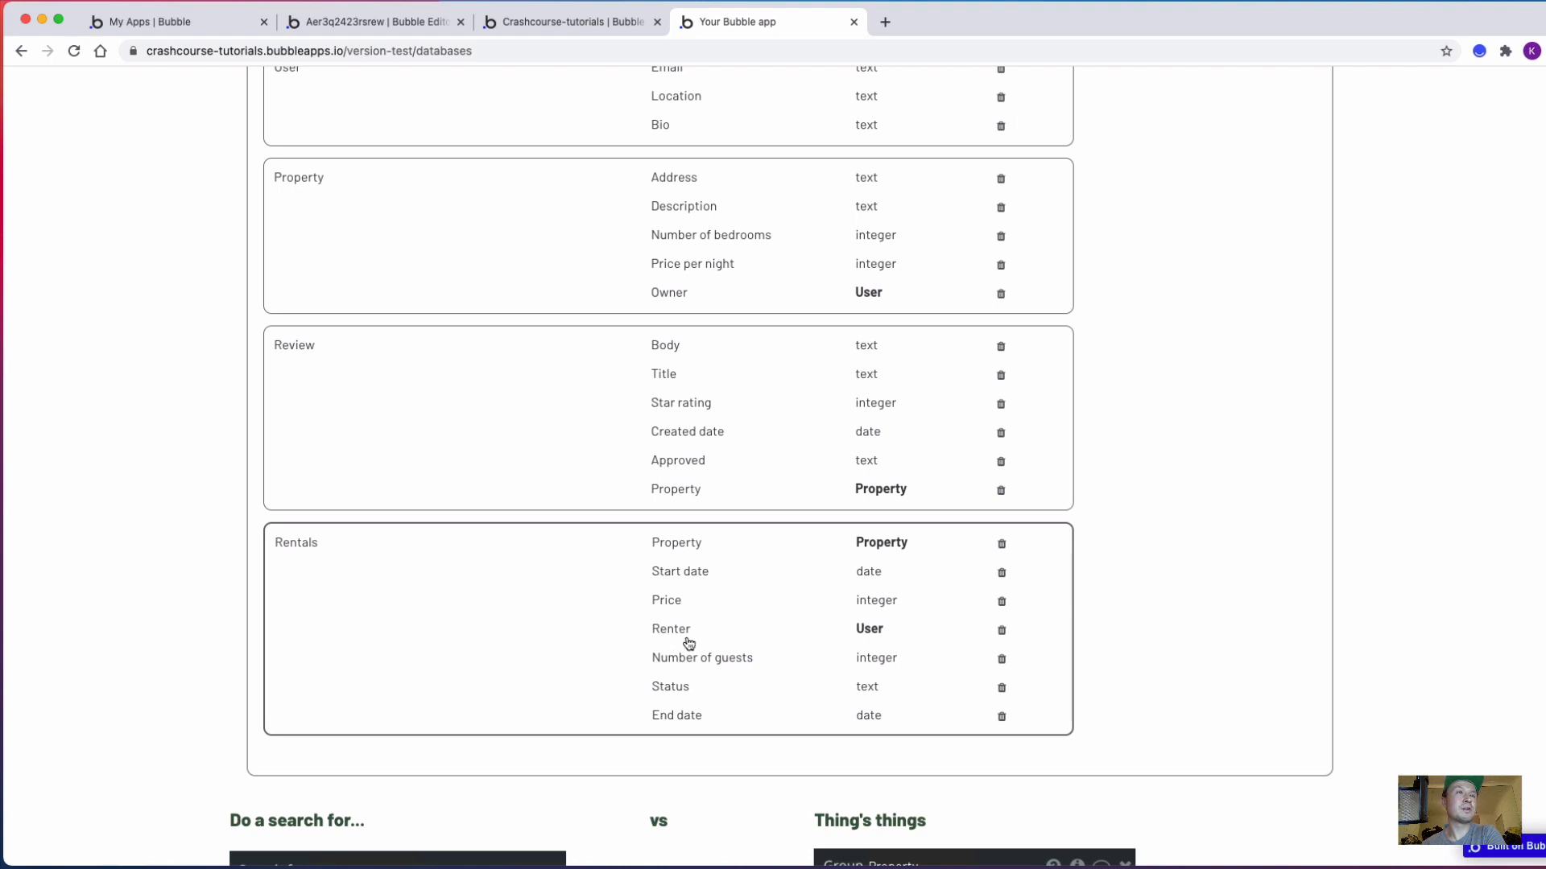
scroll(878, 621, "up", 2)
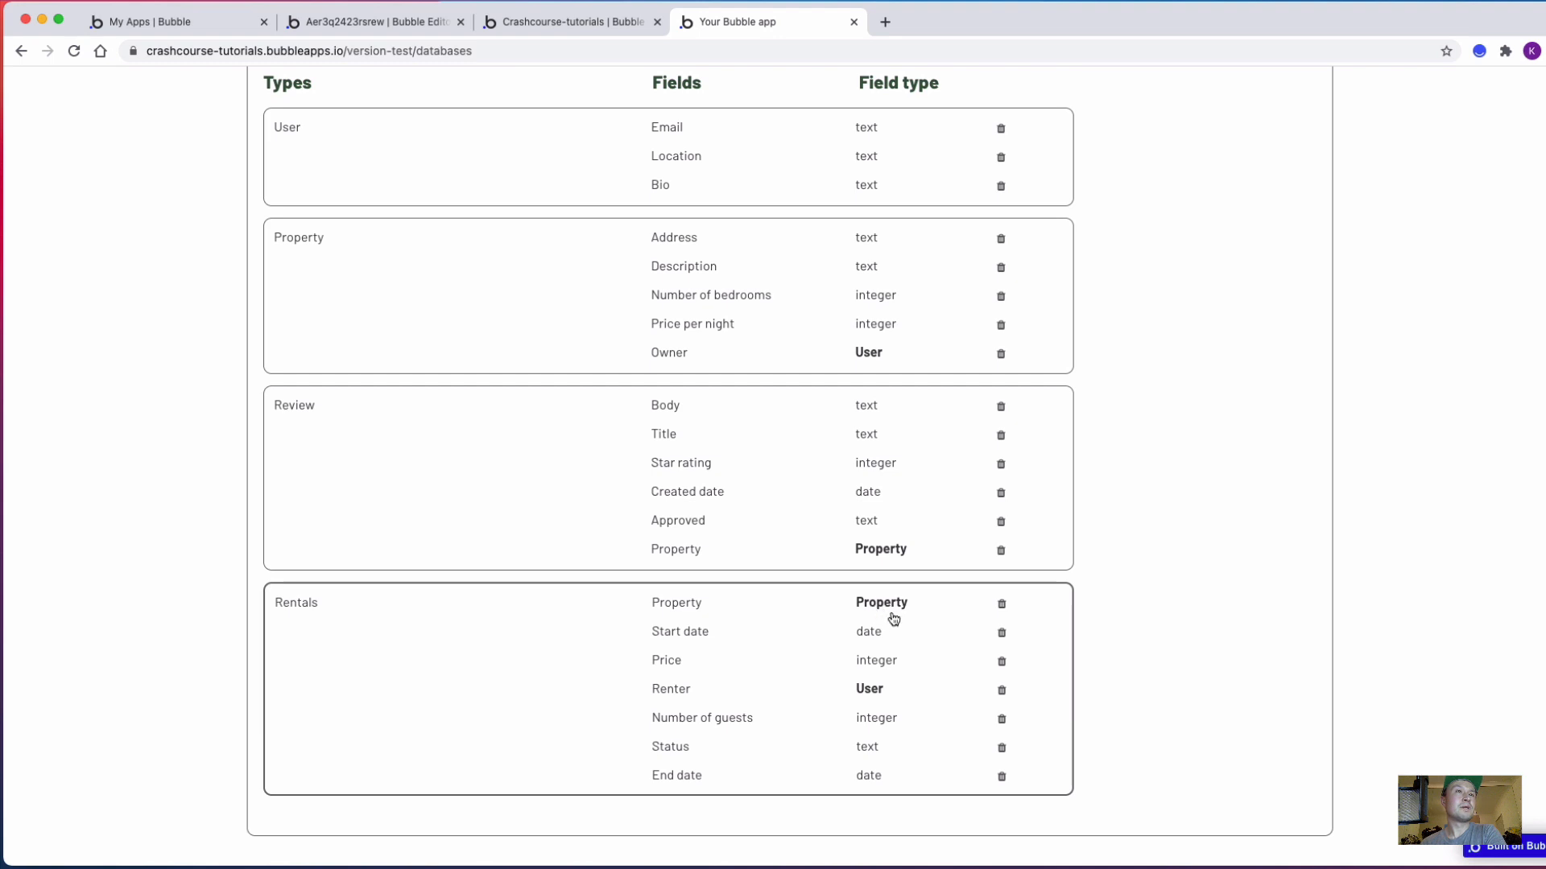
scroll(869, 499, "up", 1)
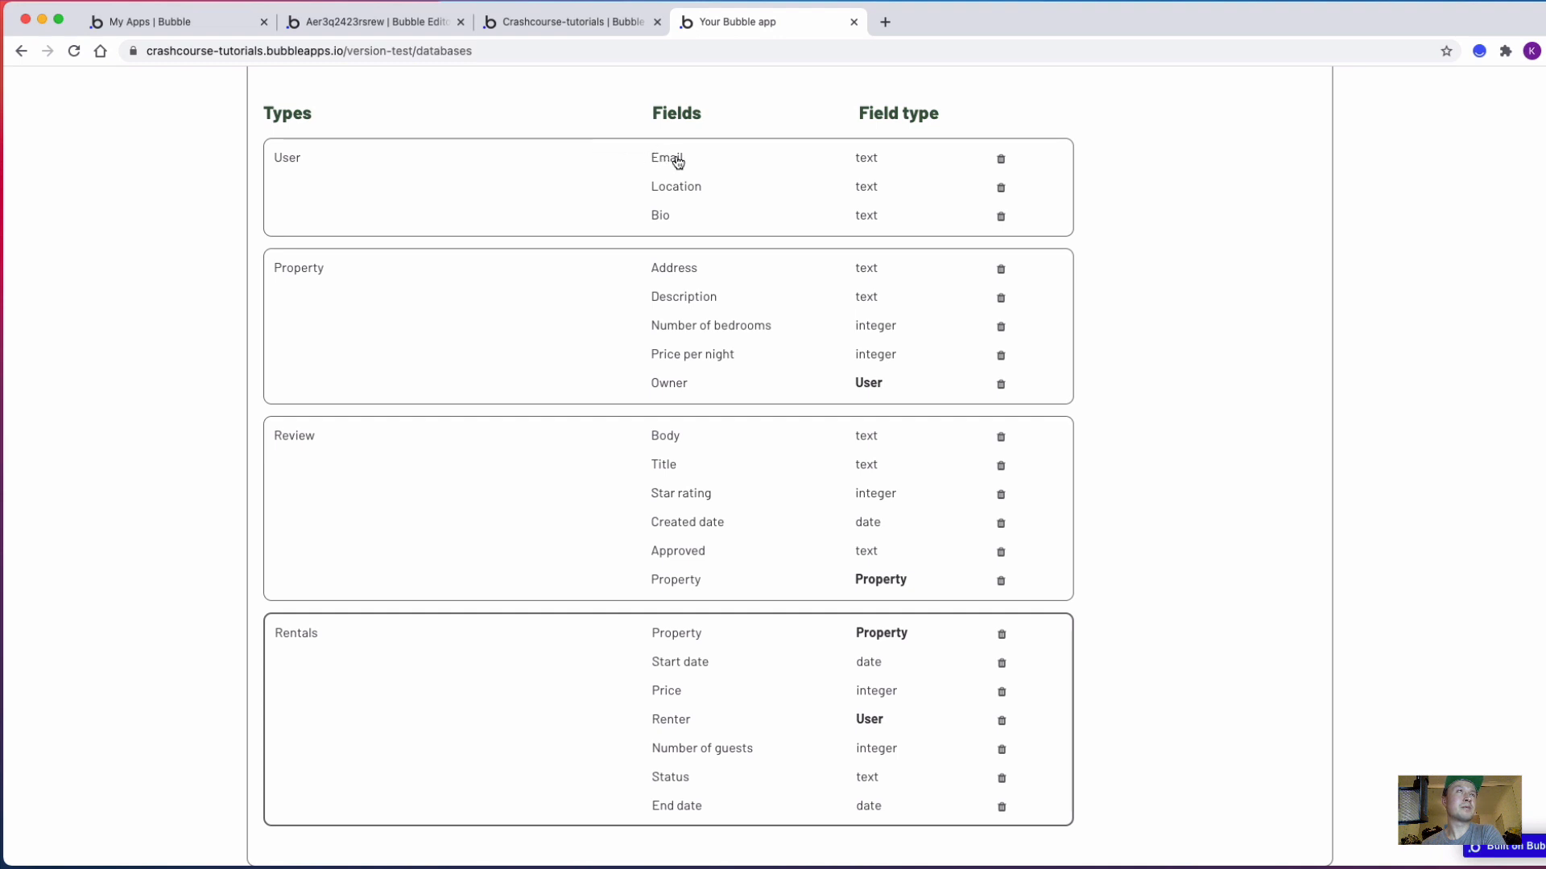
scroll(827, 765, "down", 1)
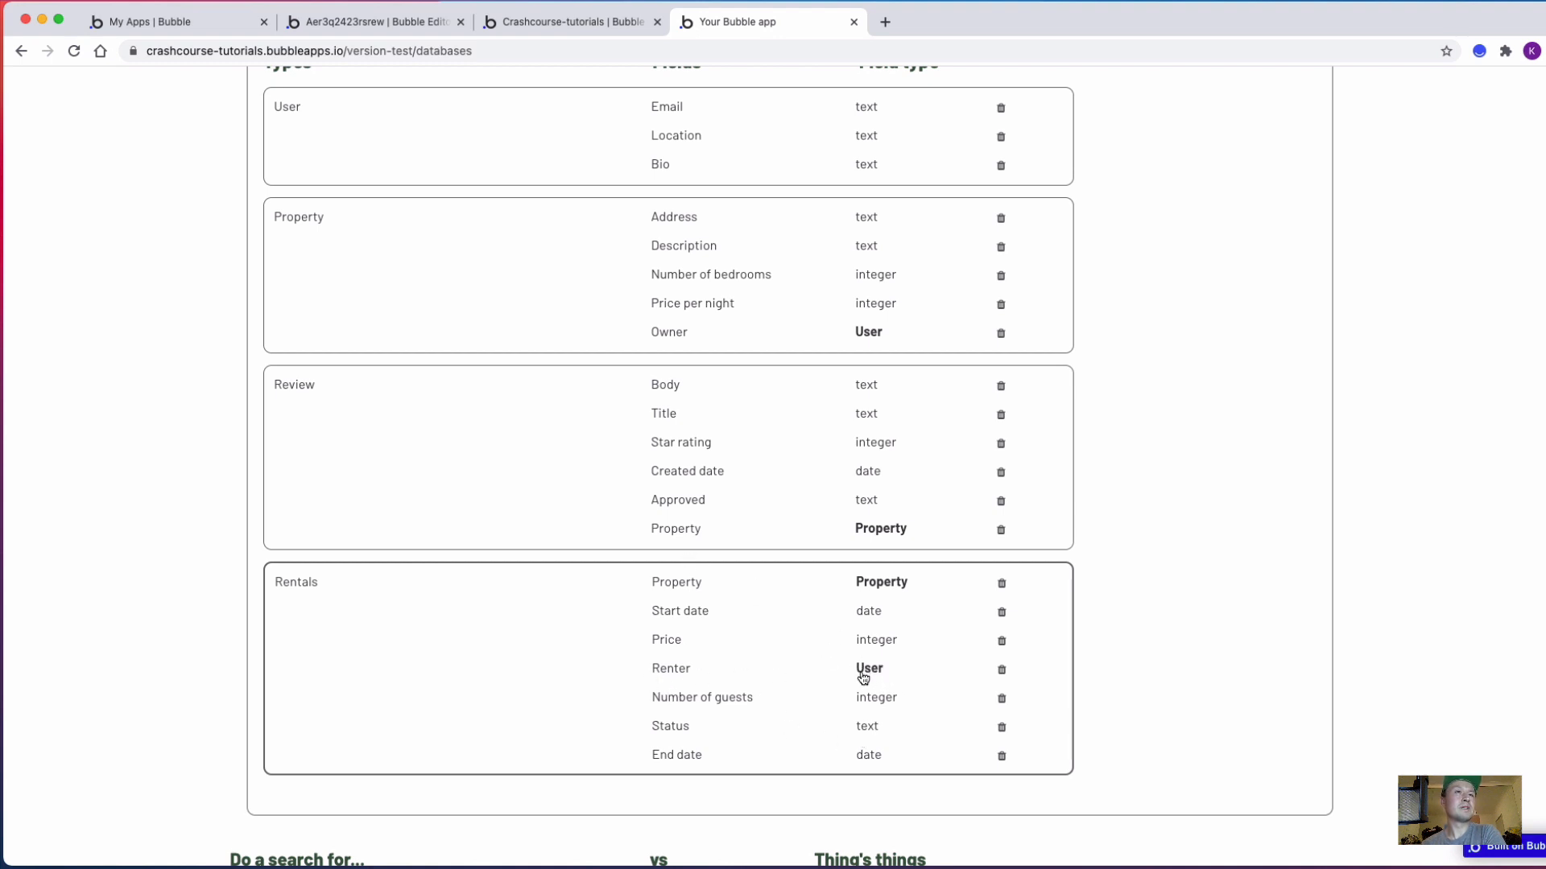
scroll(871, 676, "up", 2)
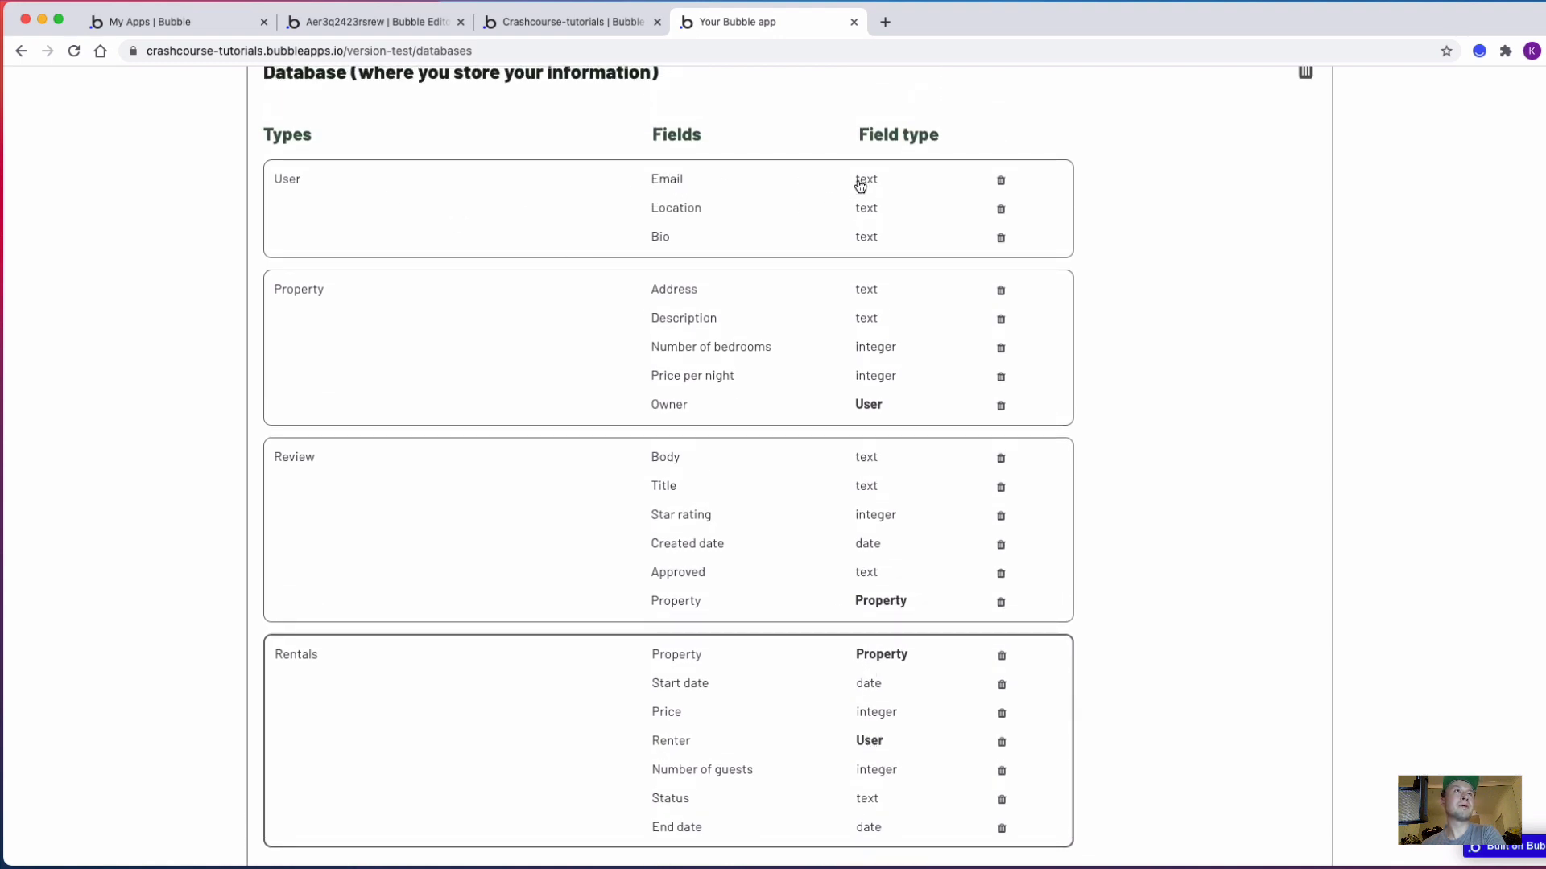
scroll(828, 185, "down", 1)
scroll(828, 185, "down", 3)
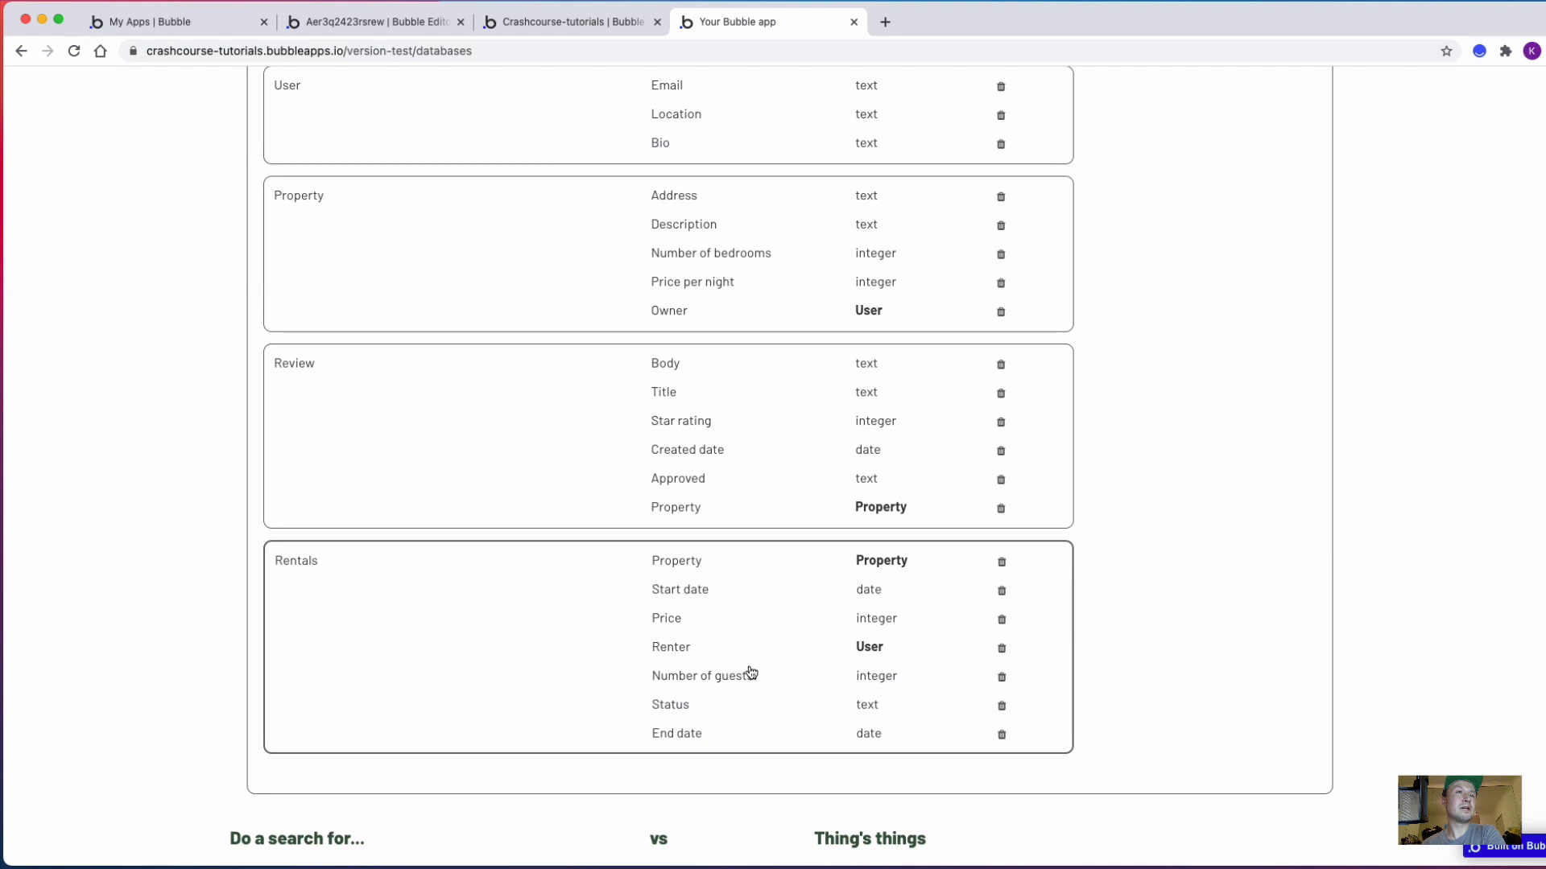
scroll(773, 655, "down", 2)
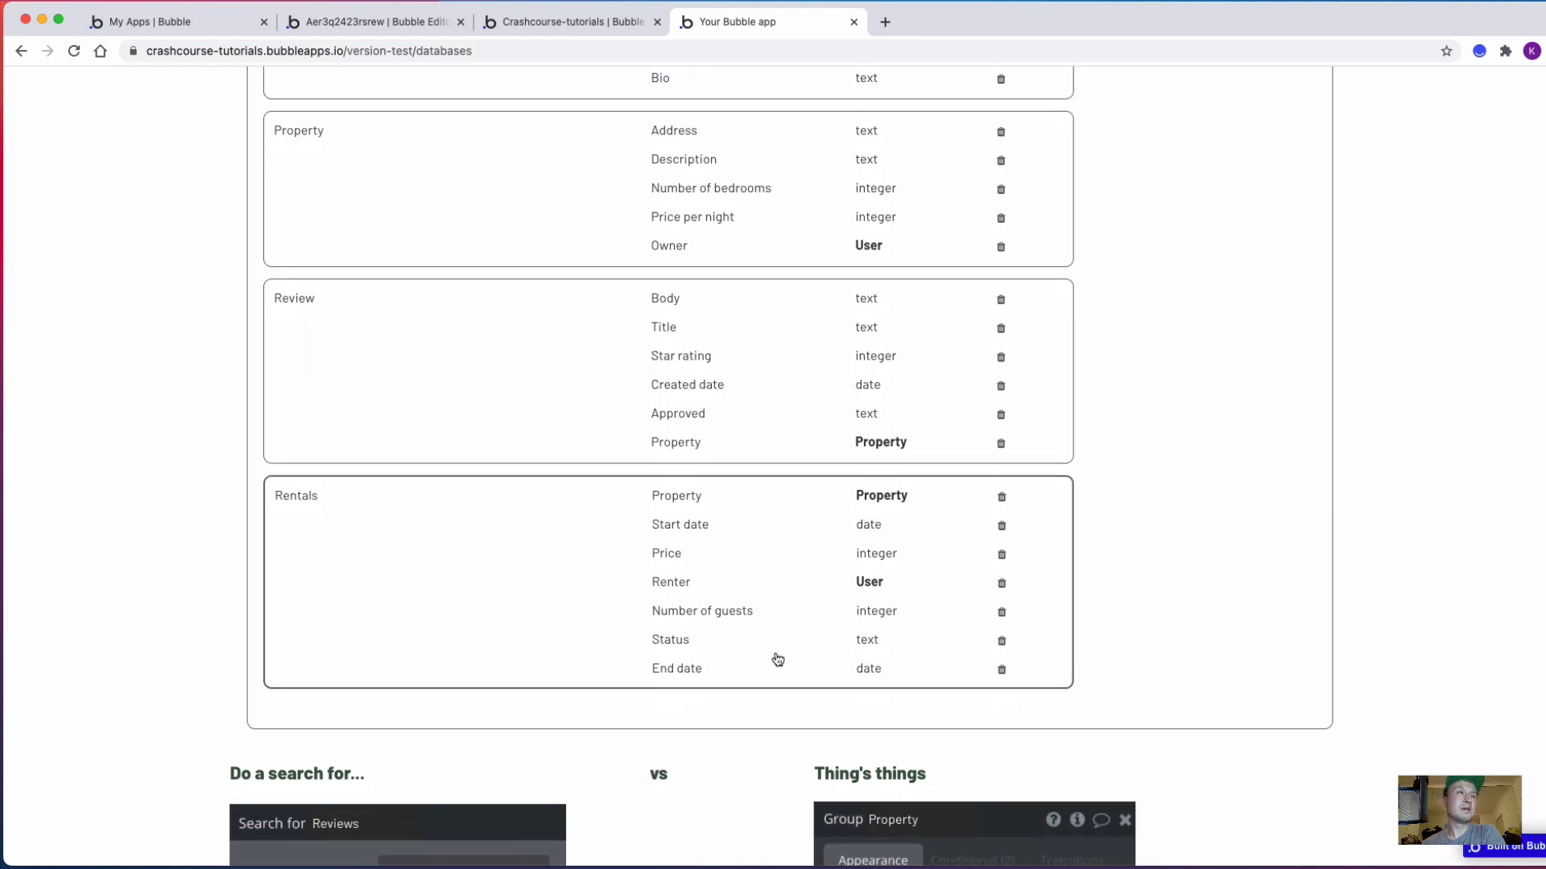
scroll(721, 600, "up", 2)
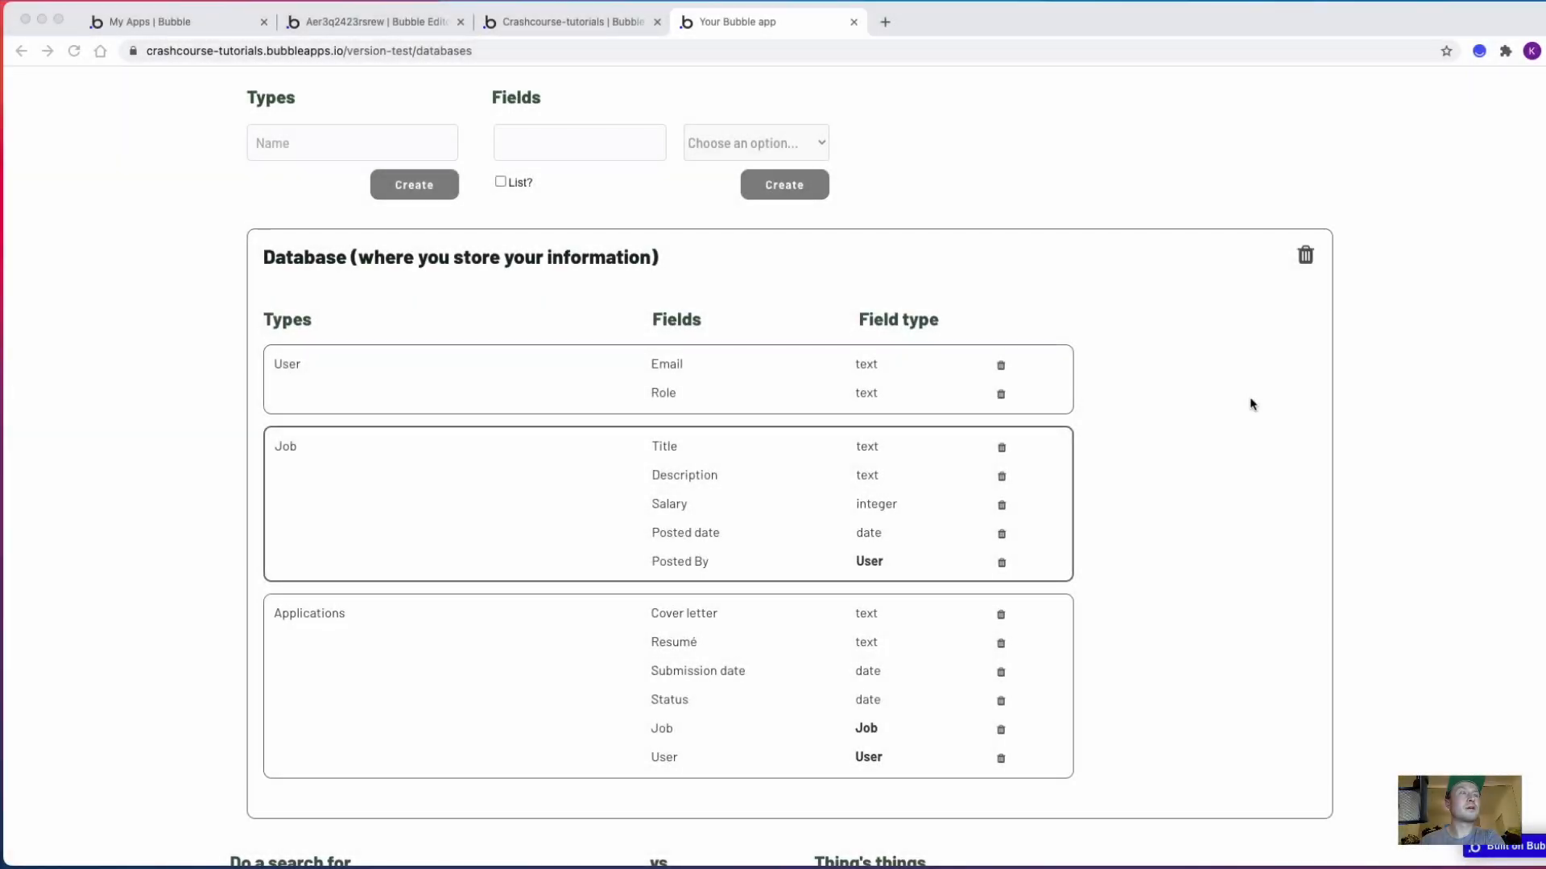
Examine the job board example's User, Job and Applications types and how their Posted By, Job and User fields link them
scroll(1253, 404, "up", 1)
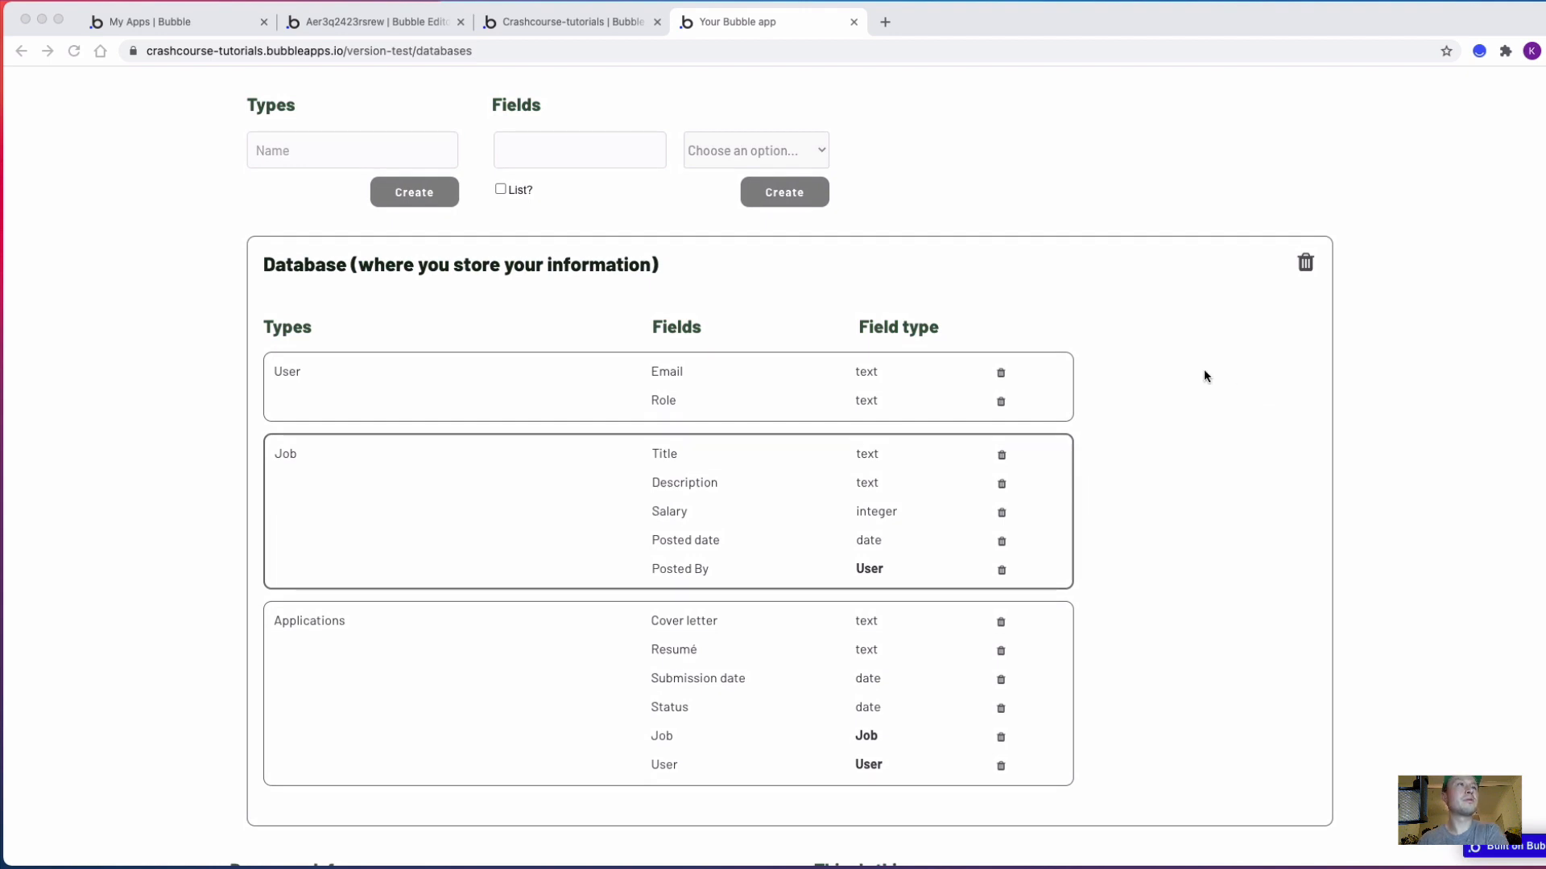
left_click(1058, 403)
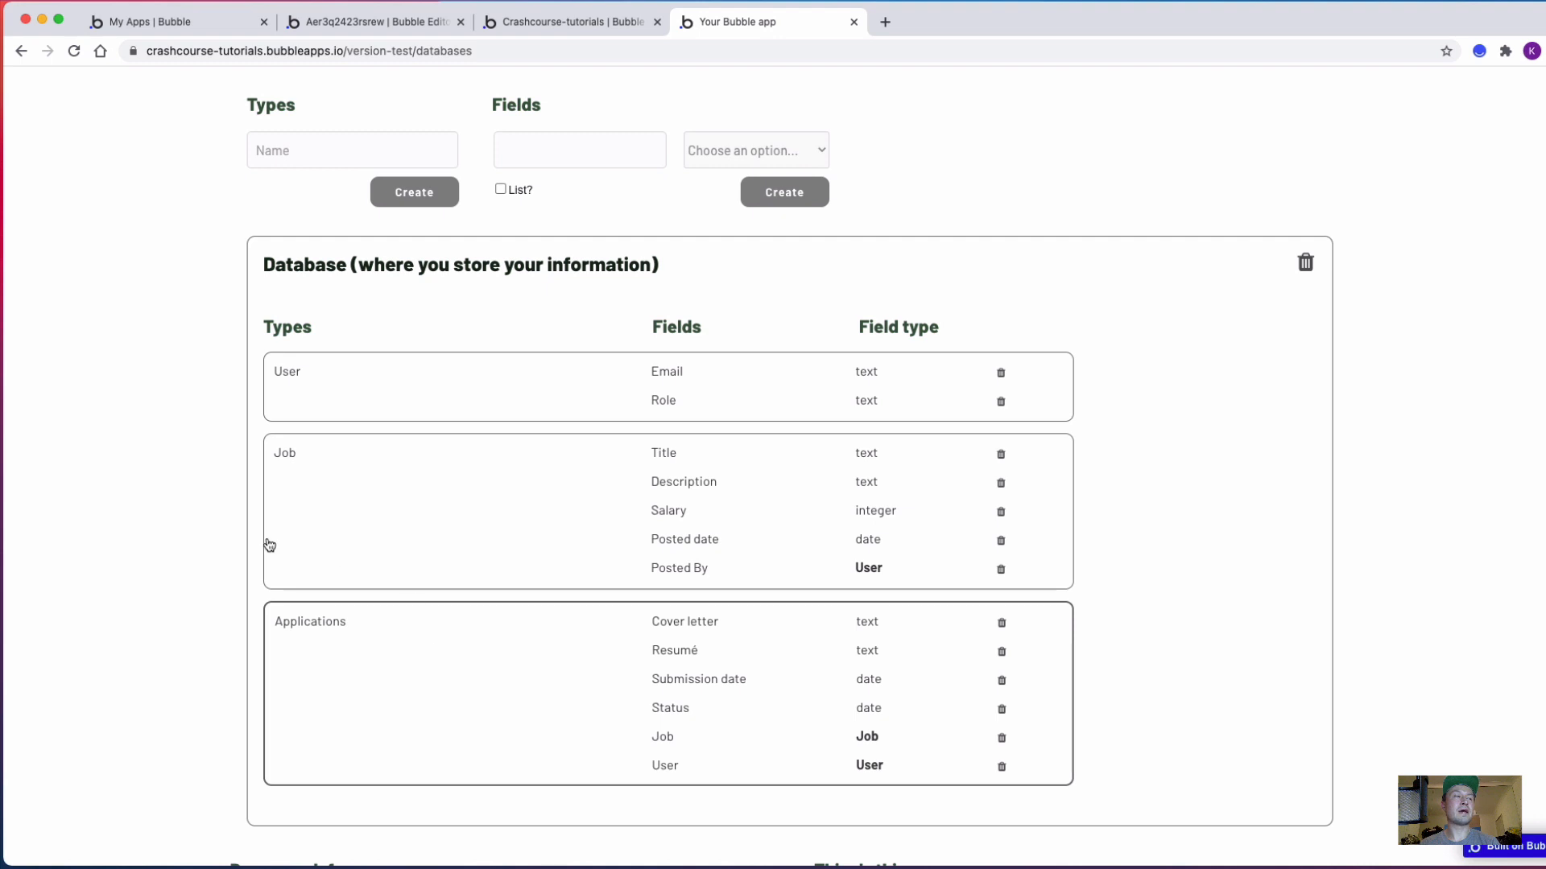
scroll(266, 542, "down", 1)
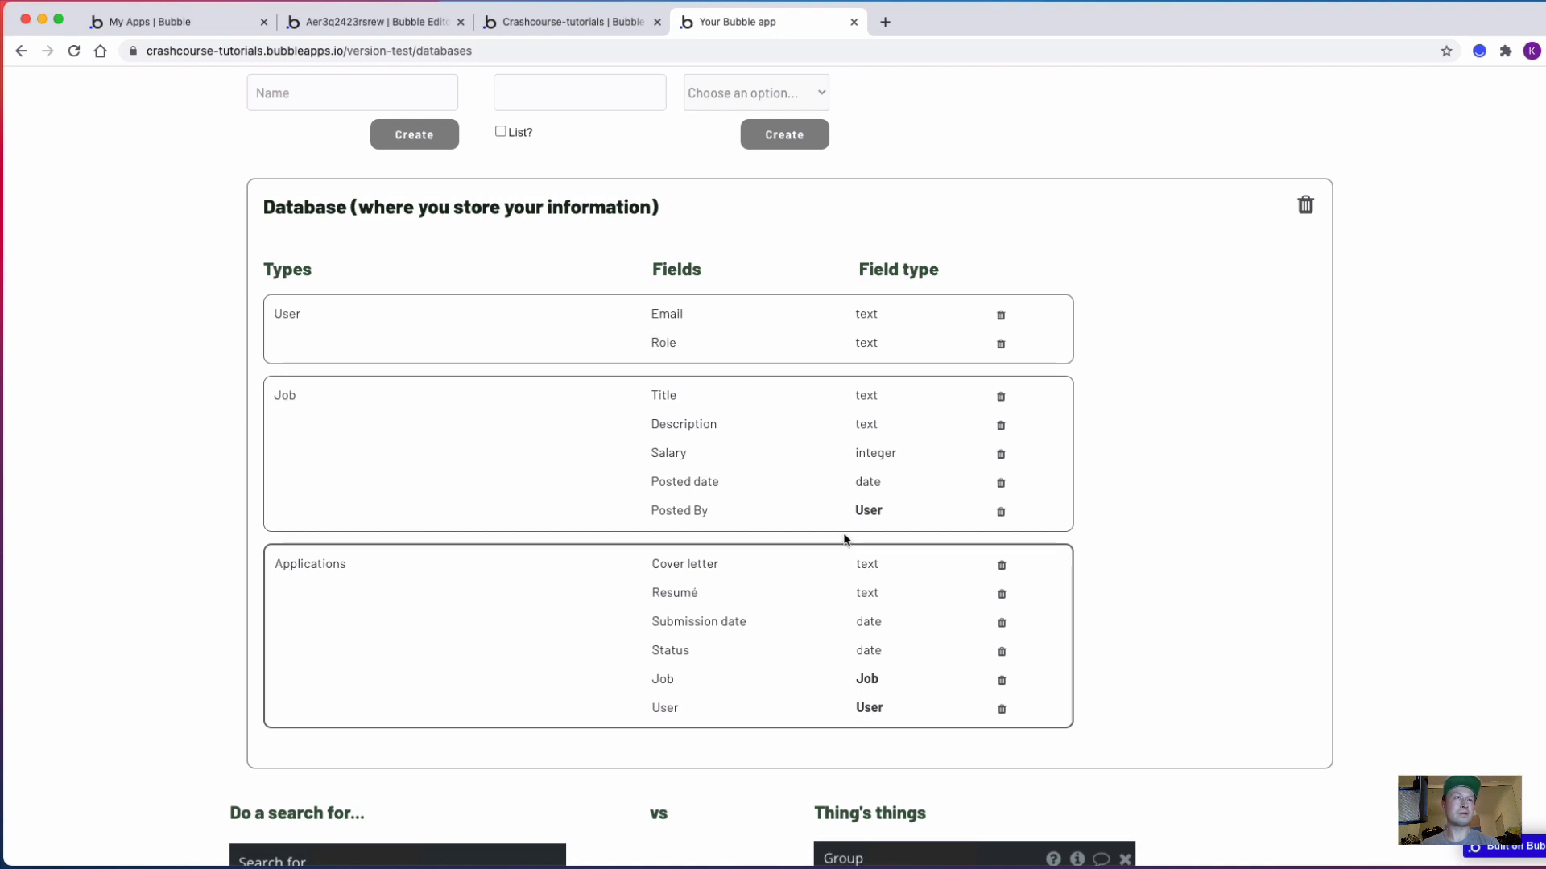
scroll(666, 627, "down", 1)
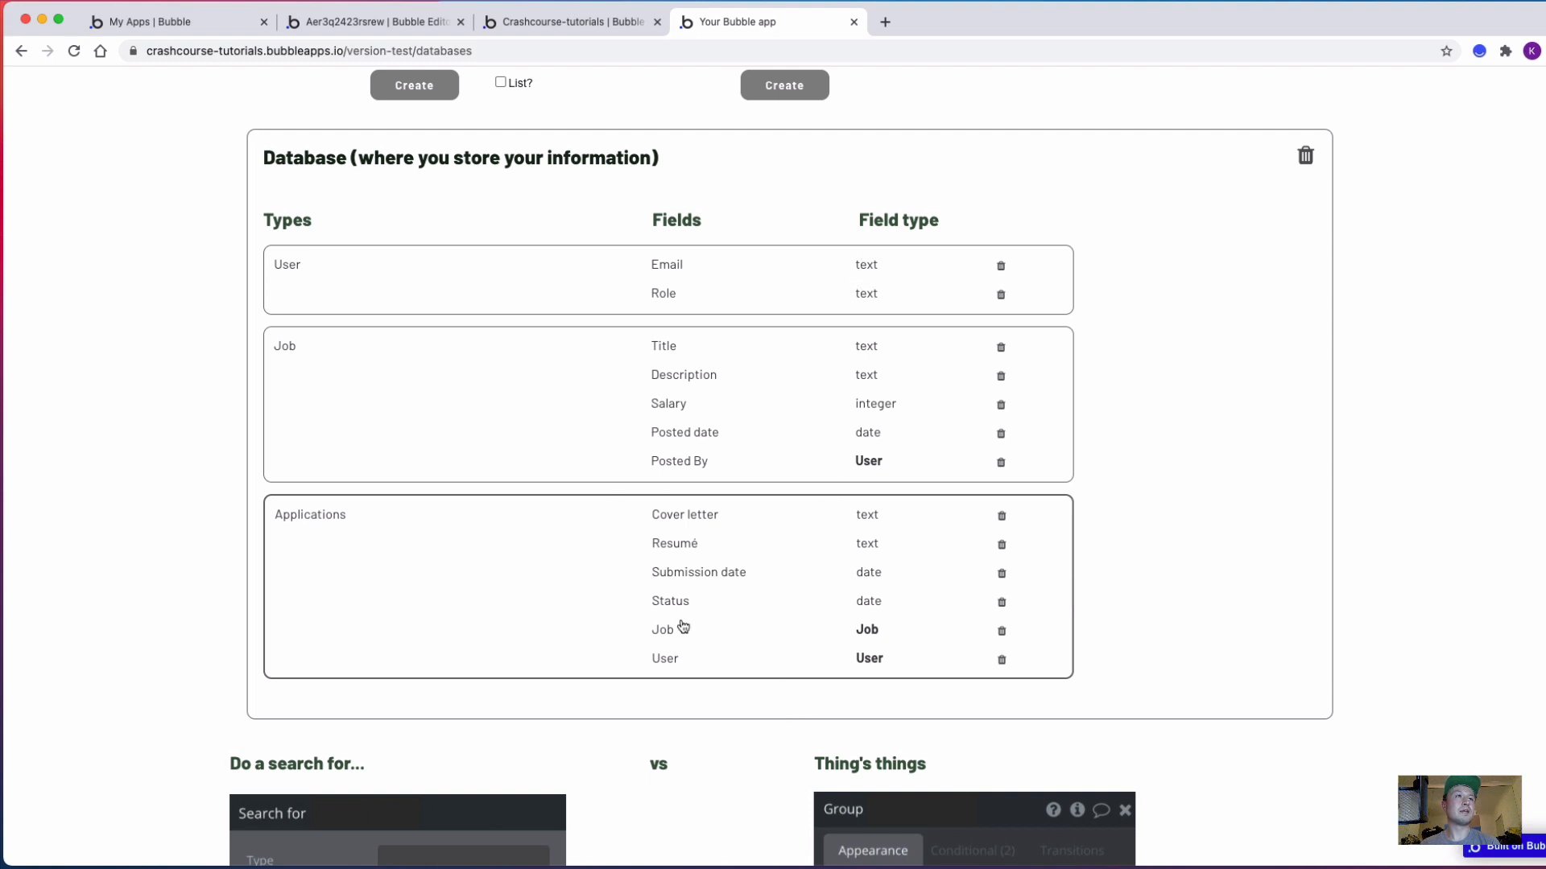
scroll(716, 578, "up", 1)
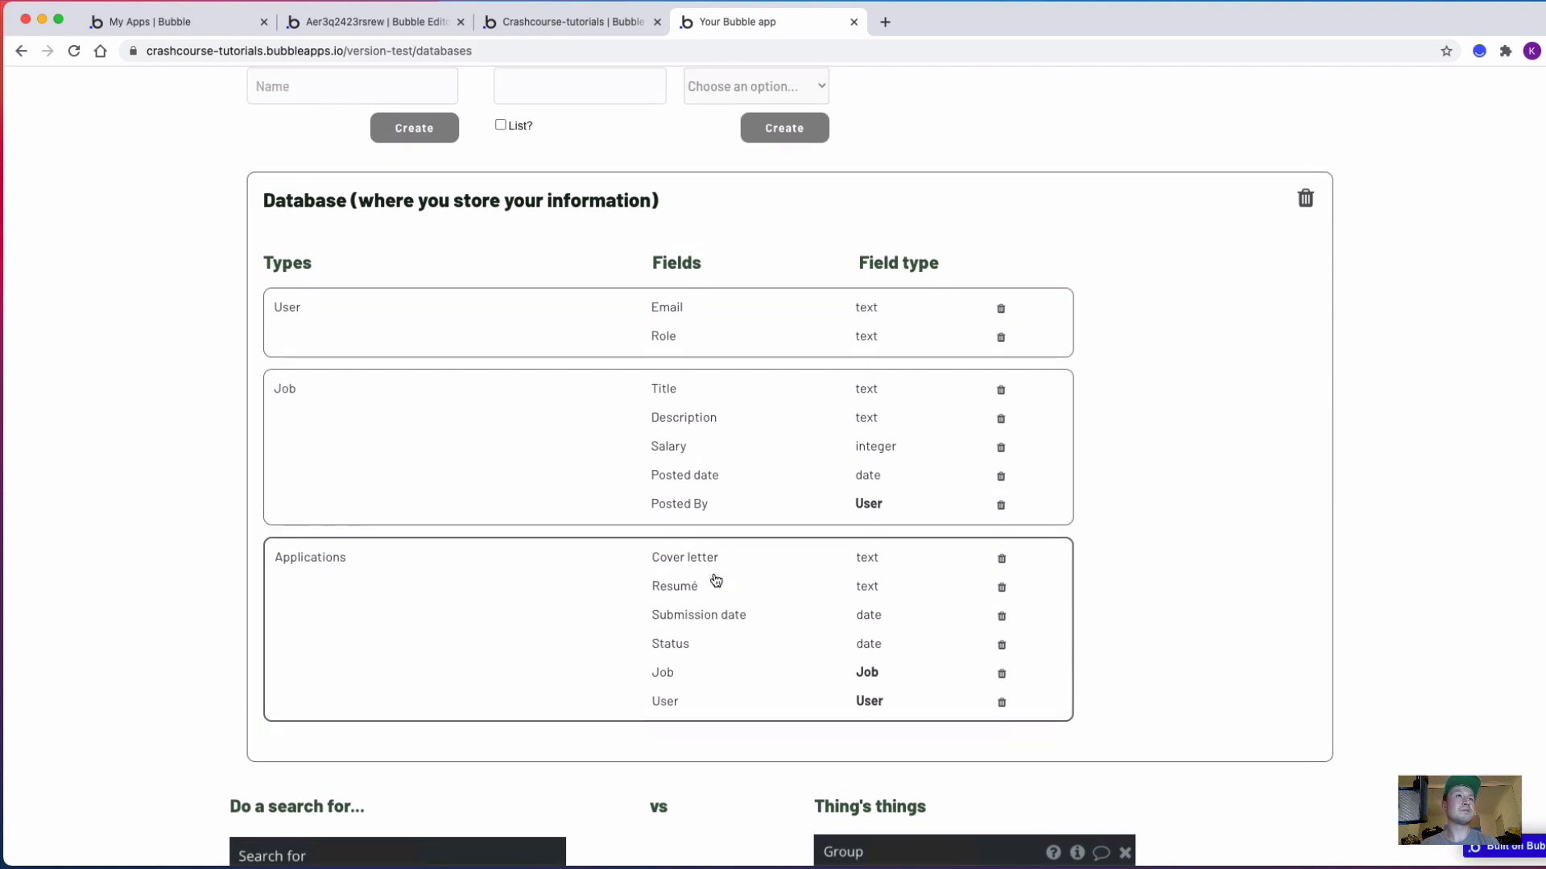